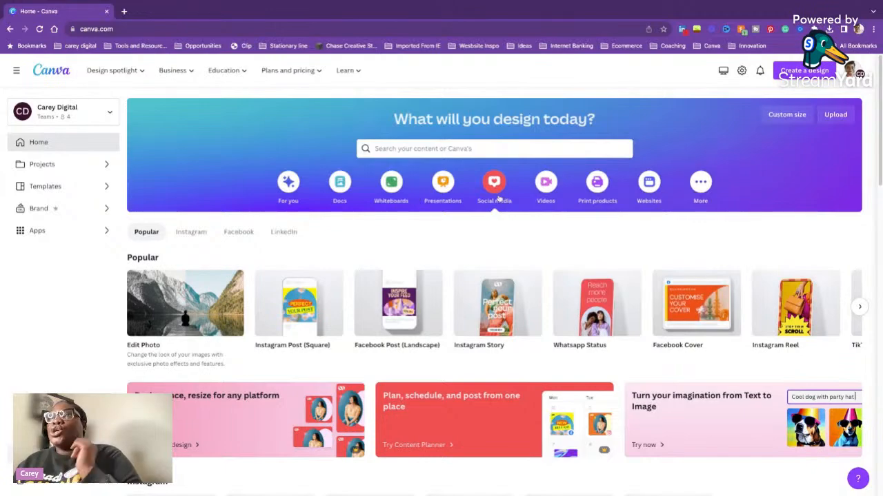
- Create a blank Instagram Reel design from the popular social media formats
scroll(496, 200, "down", 3)
scroll(510, 257, "down", 3)
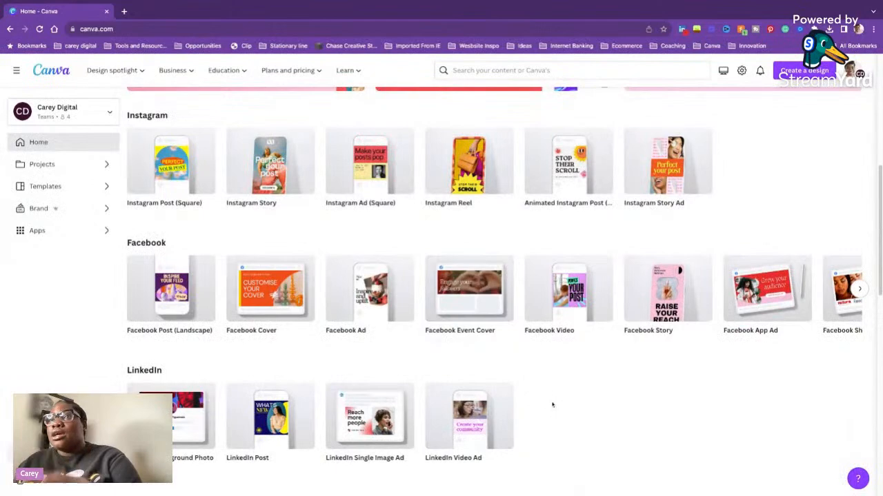
scroll(545, 401, "down", 3)
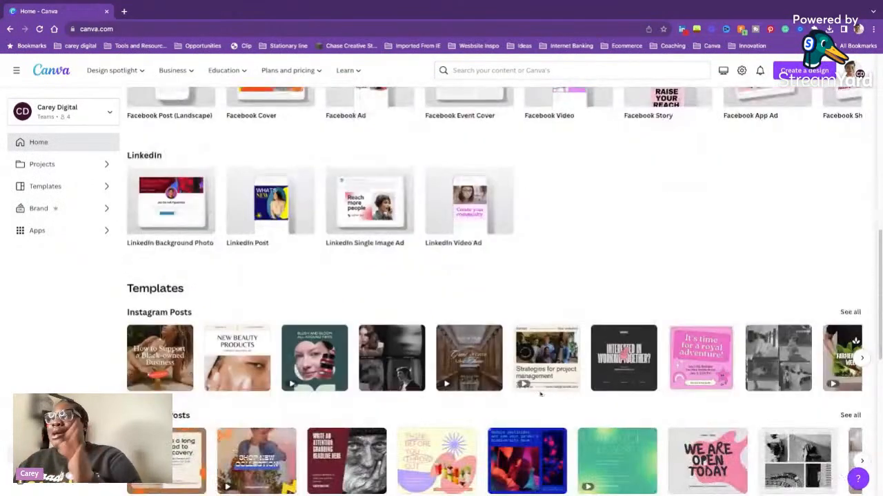
scroll(536, 395, "down", 4)
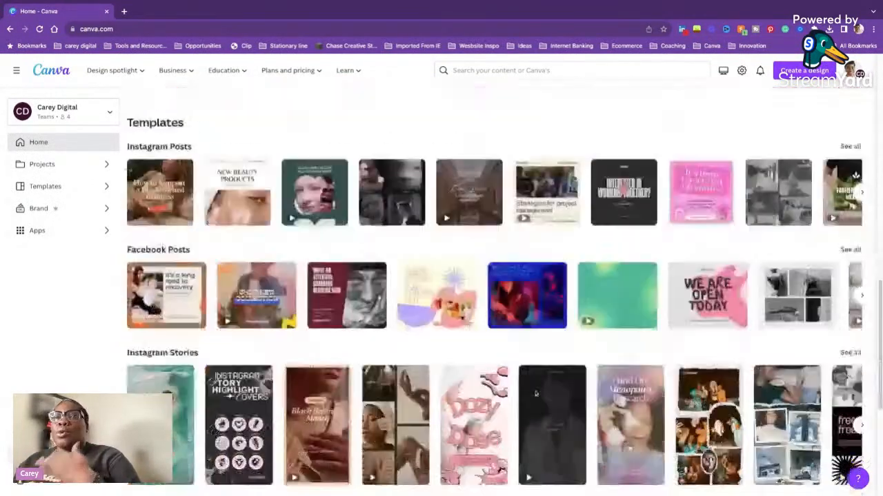
scroll(537, 389, "up", 5)
scroll(536, 389, "up", 6)
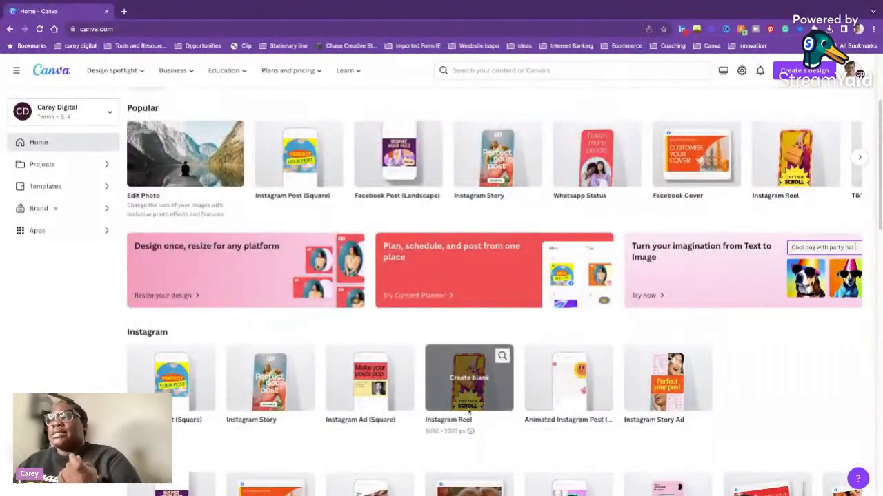
scroll(467, 408, "up", 2)
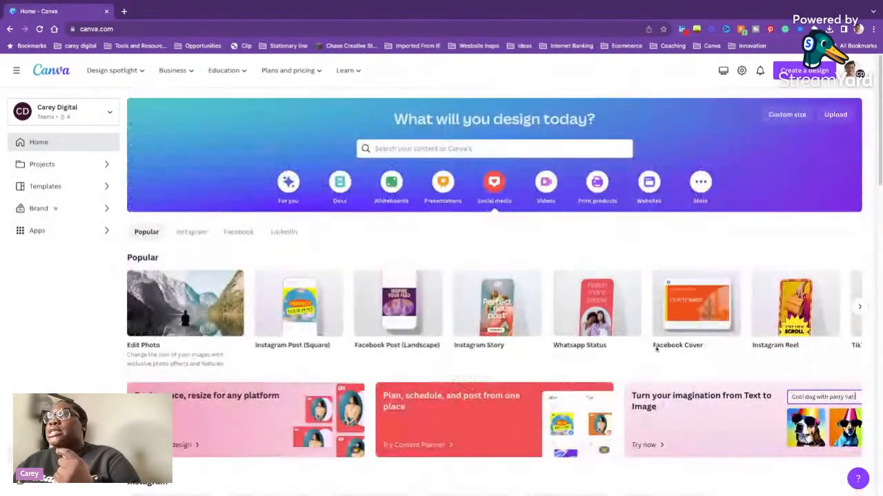
left_click(771, 320)
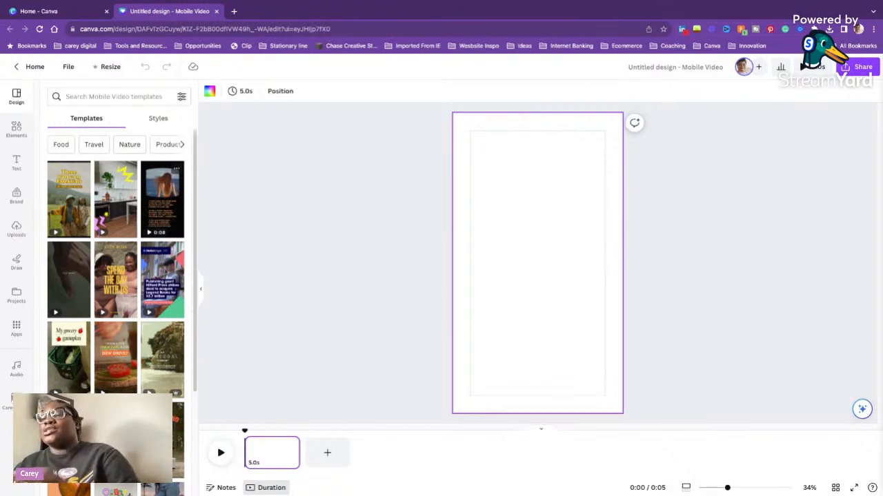
- Look through the available mobile video templates for the new reel
scroll(117, 262, "down", 15)
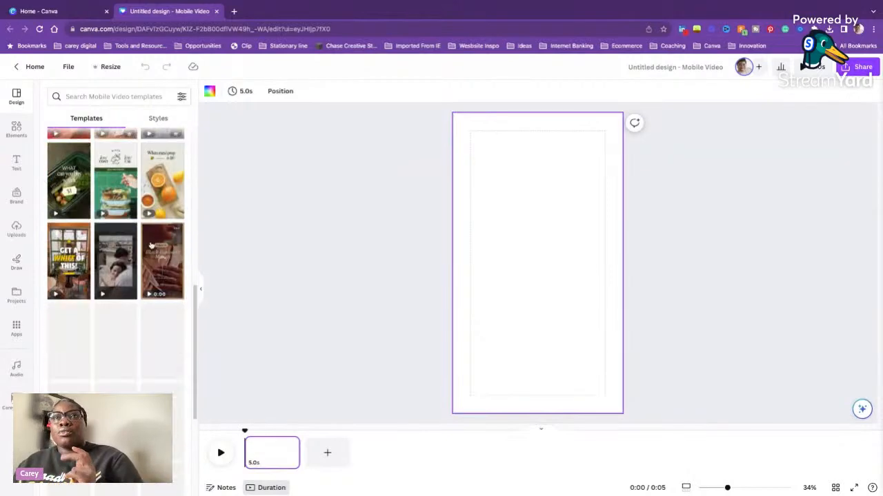
scroll(133, 270, "up", 5)
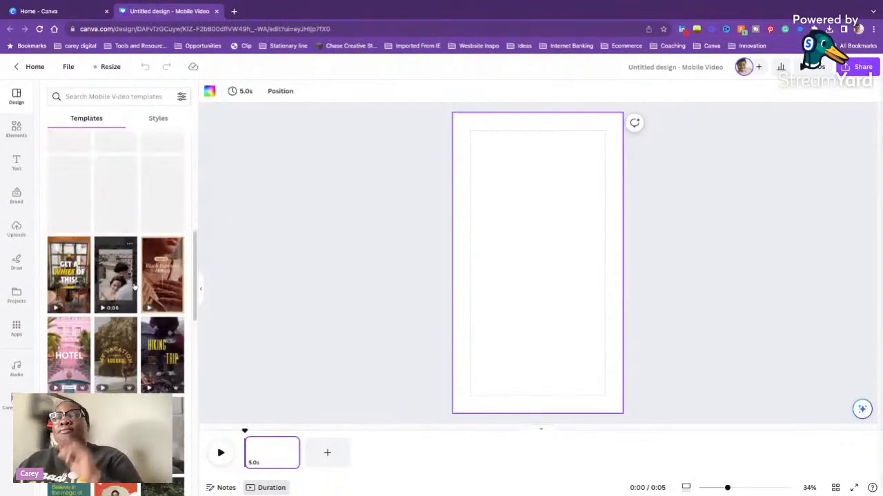
scroll(131, 303, "up", 5)
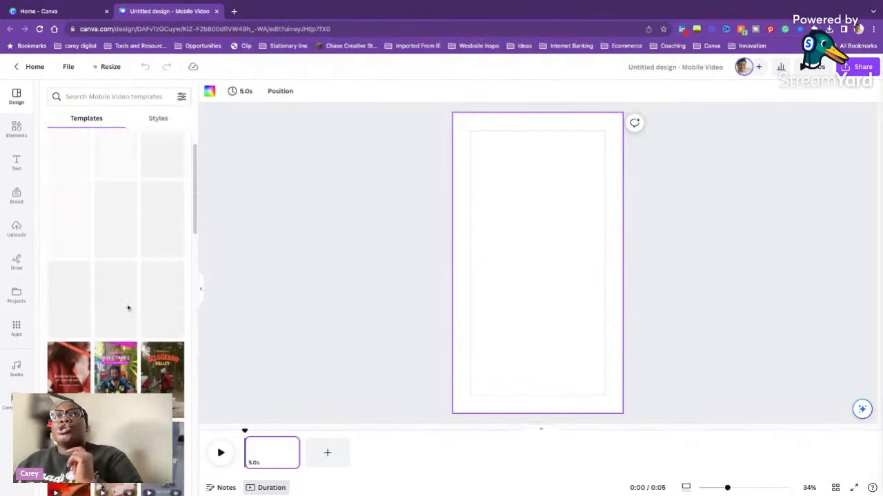
scroll(129, 309, "up", 2)
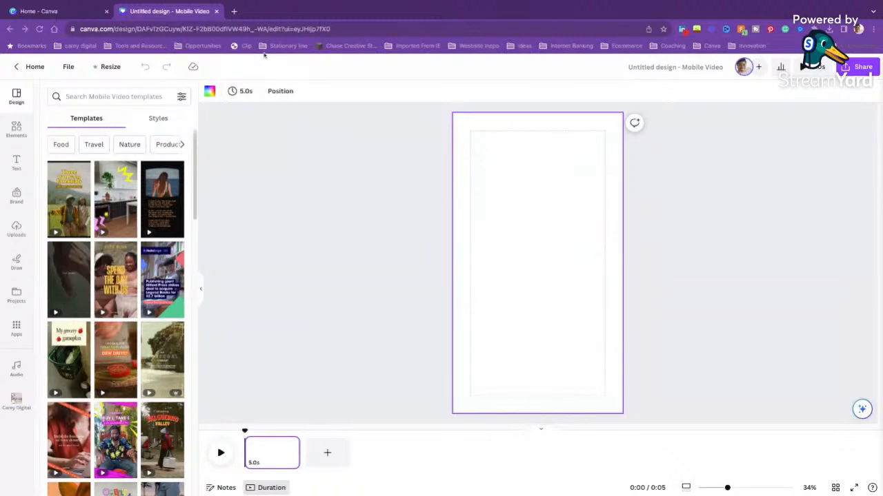
- Open Instagram in a new browser tab and show the reels of the careydigital.co profile
left_click(234, 11)
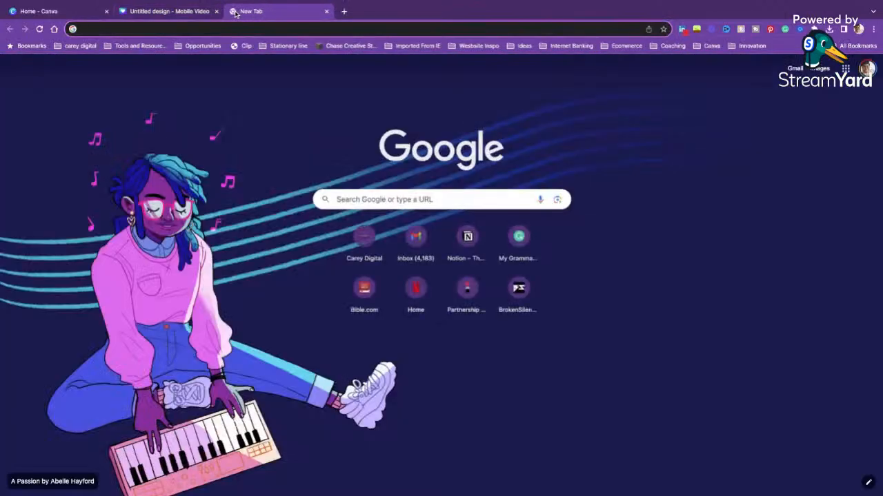
type("ins")
key("Return")
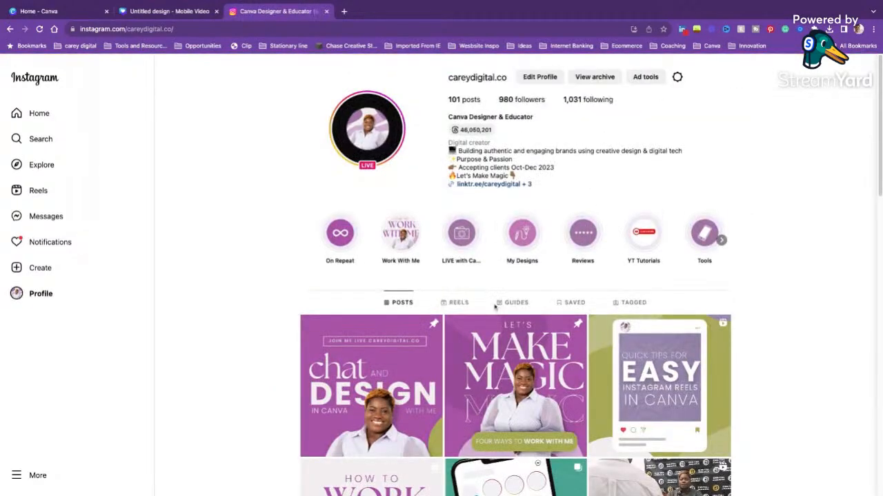
left_click(459, 302)
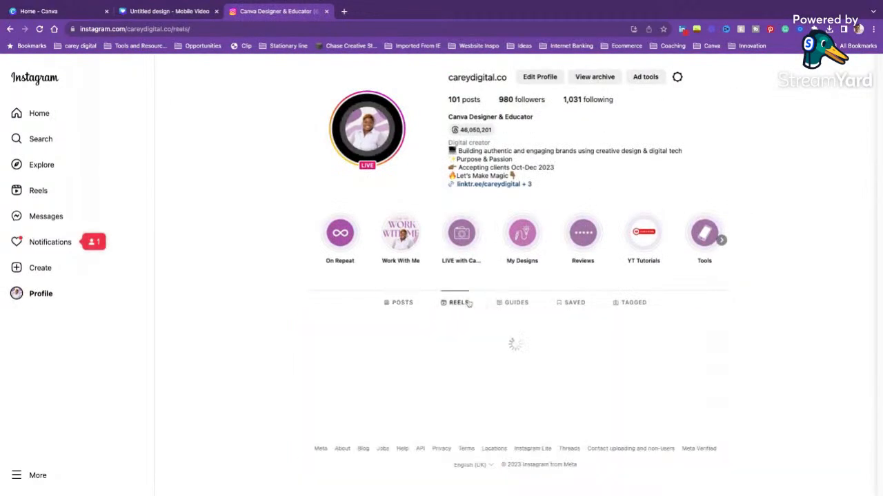
- View the "Want to Learn How to Create Easy Instagram Reels like this" reel as an example and close it
scroll(586, 307, "down", 2)
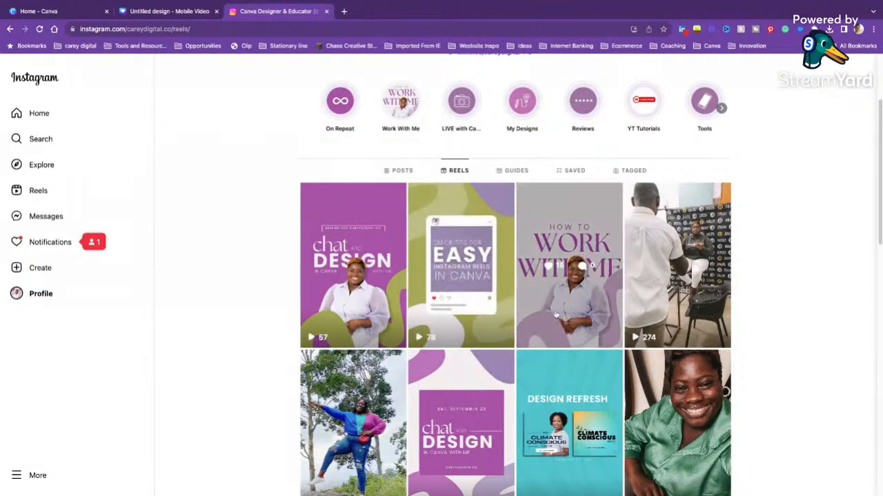
scroll(556, 315, "down", 1)
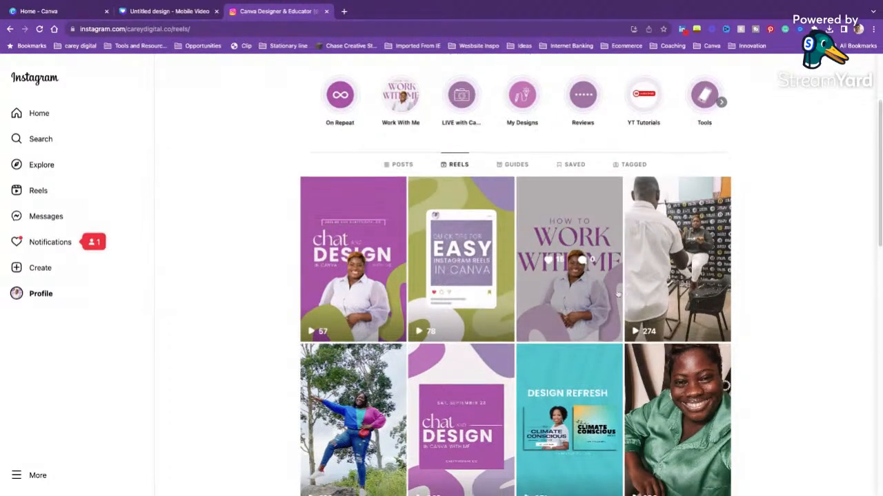
left_click(627, 295)
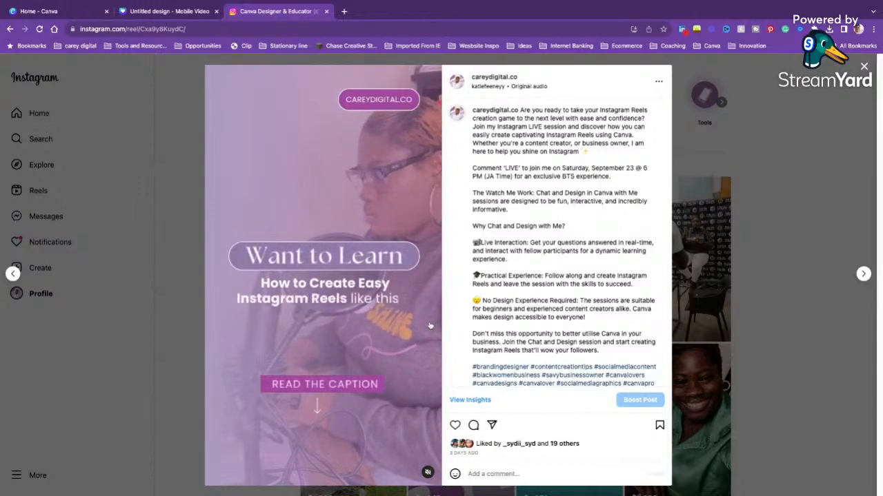
left_click(769, 328)
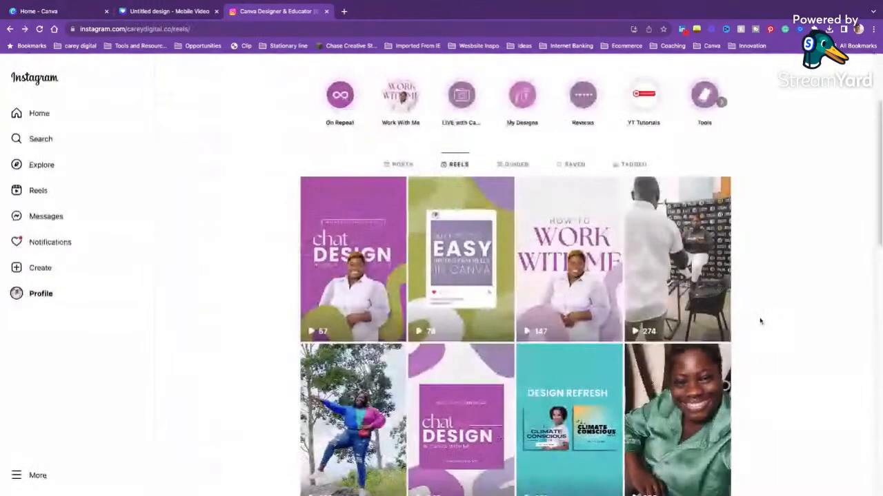
- Switch back to the Canva mobile video design and browse the stock photos among the elements
left_click(166, 11)
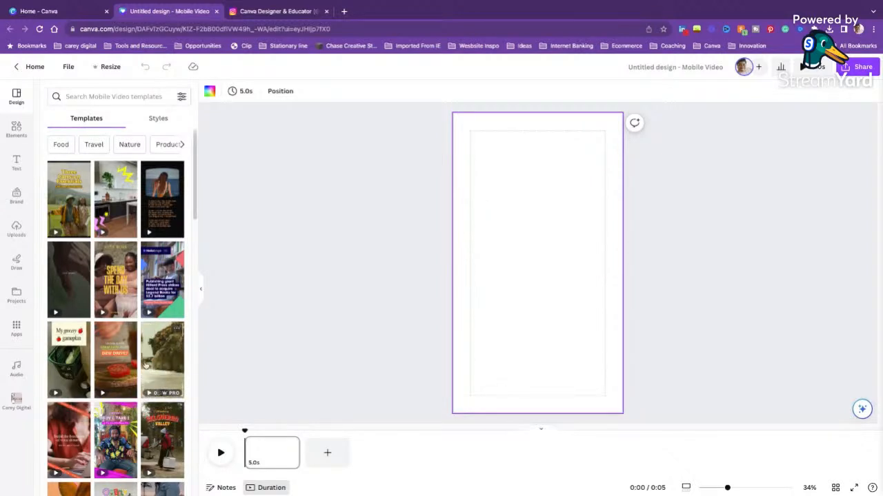
mouse_move(178, 394)
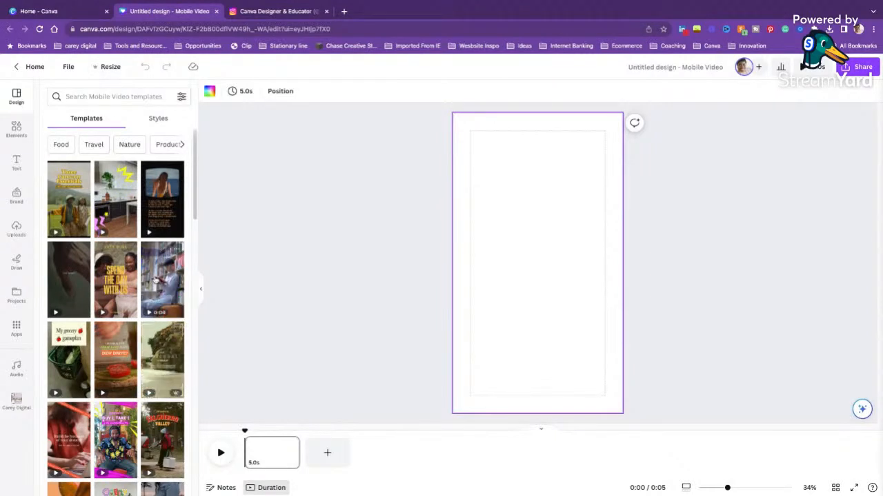
left_click(17, 131)
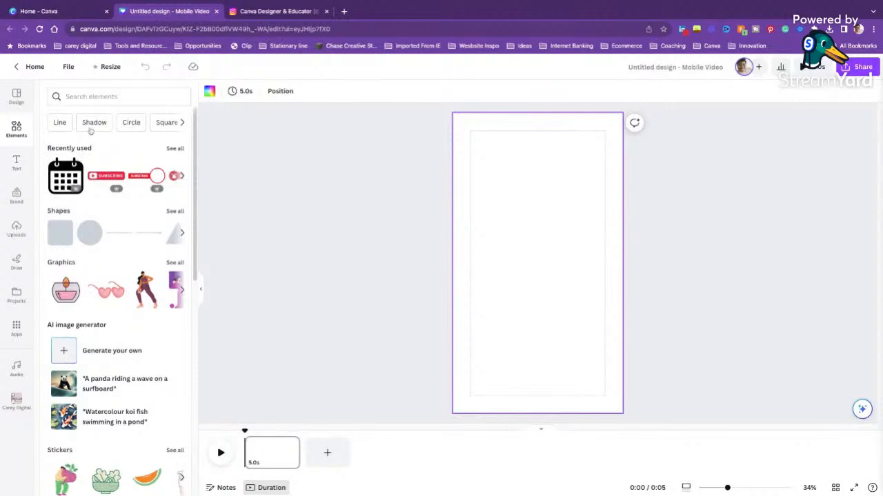
left_click(94, 97)
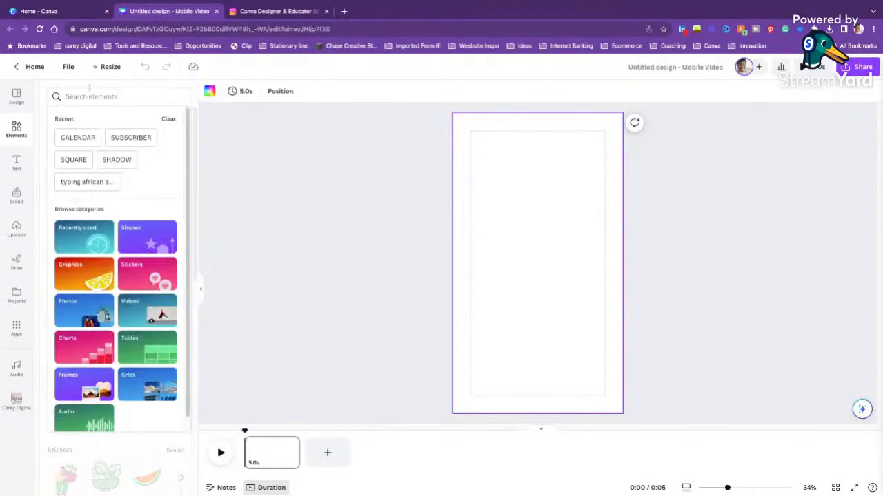
left_click(110, 315)
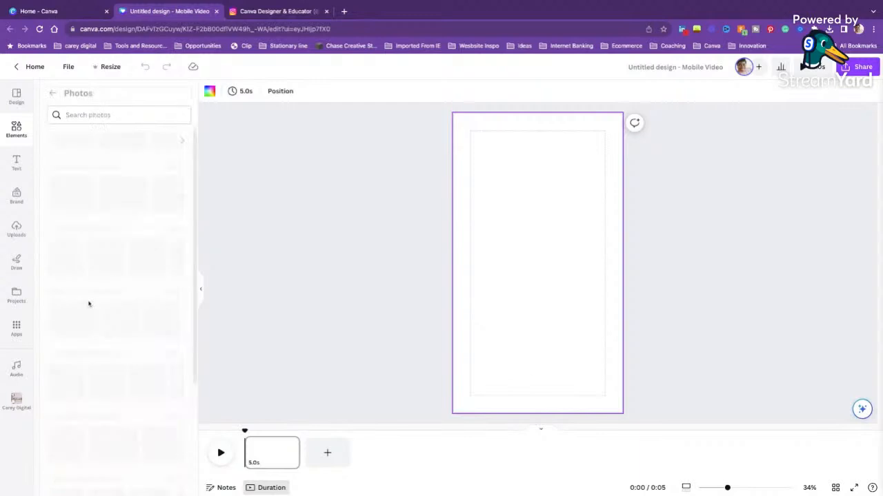
scroll(118, 291, "down", 2)
scroll(119, 291, "down", 5)
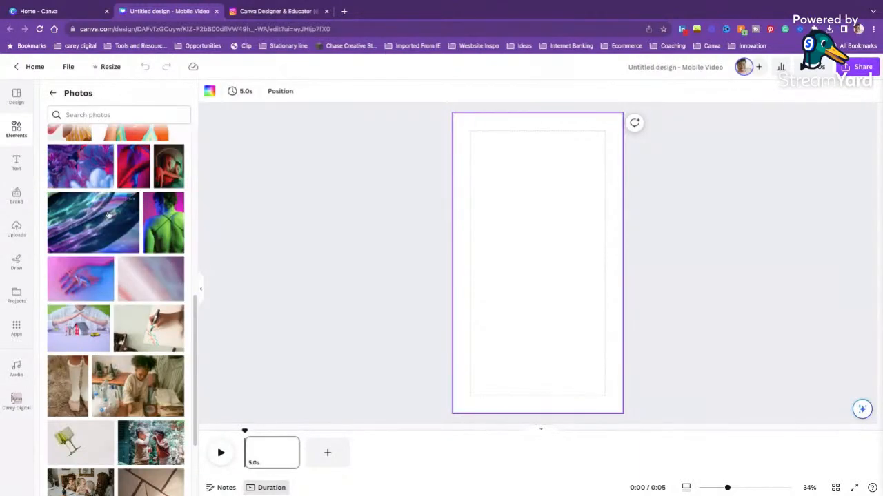
- Search the photos for "african american" and add the smiling woman with the patterned headband to the page
left_click(126, 115)
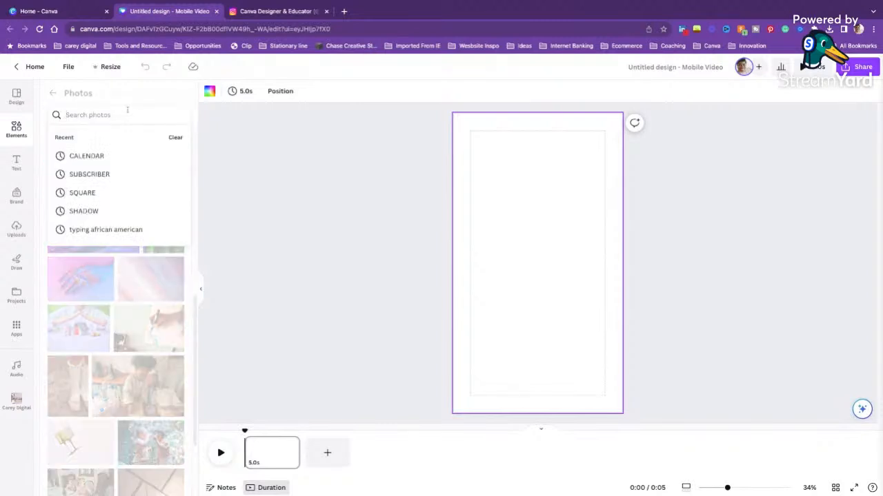
type("african")
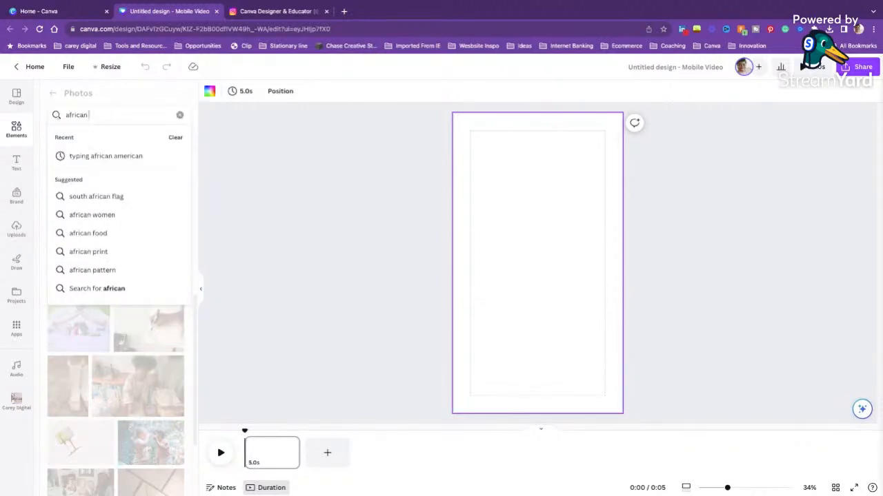
type(" american")
key("Return")
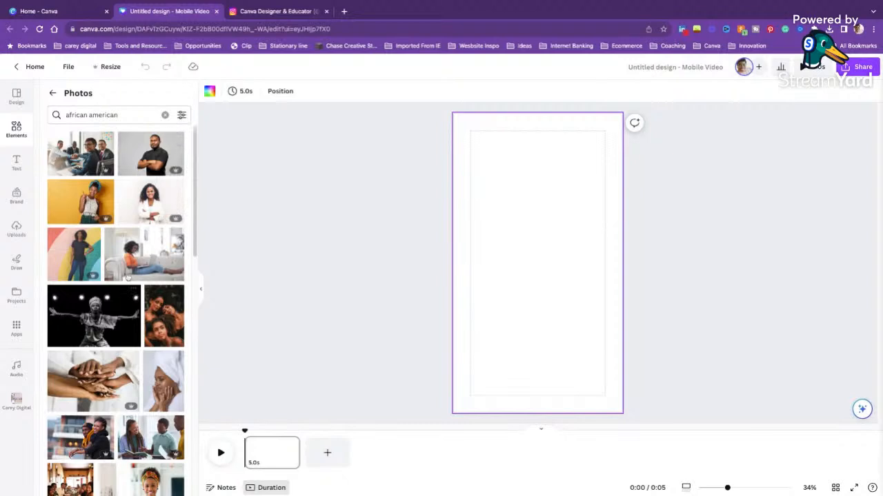
scroll(128, 278, "down", 3)
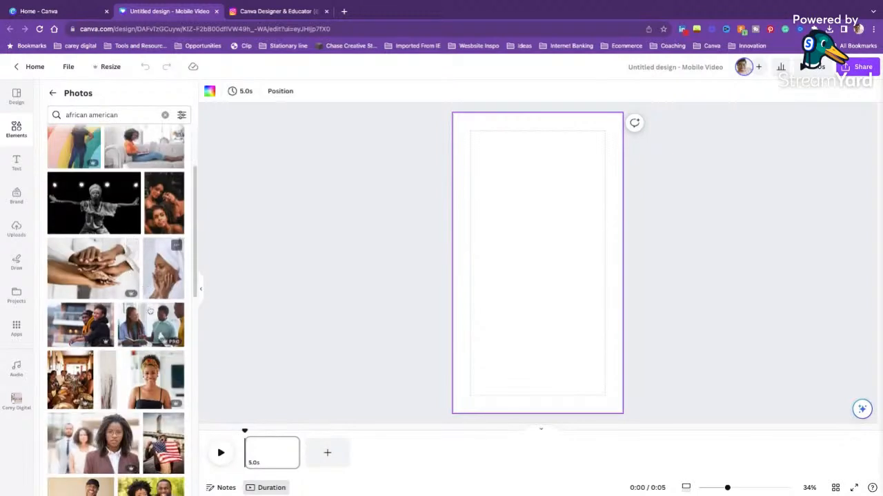
left_click(146, 383)
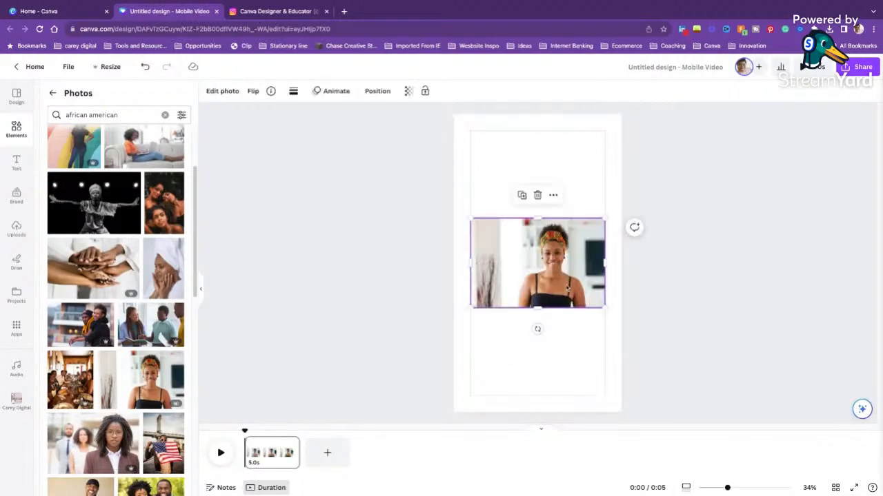
- Add a single-cell grid to the page and place the woman's photo inside it so it fills the page
left_click(31, 136)
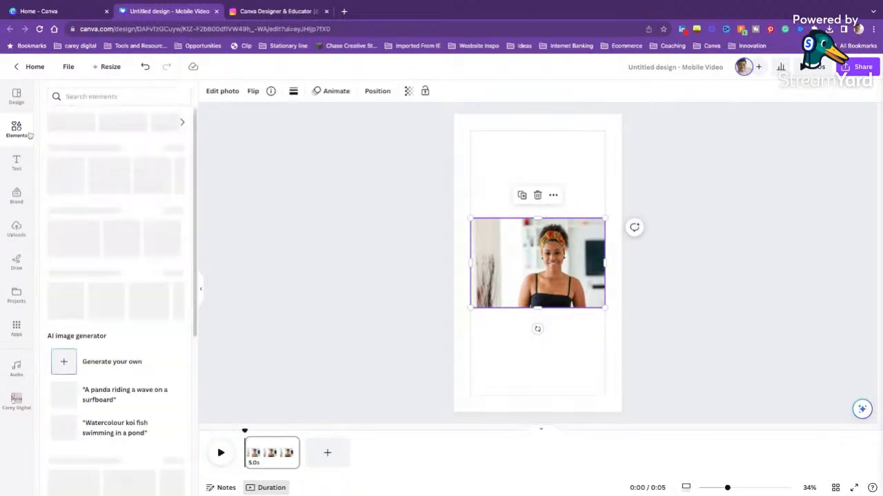
scroll(117, 290, "down", 2)
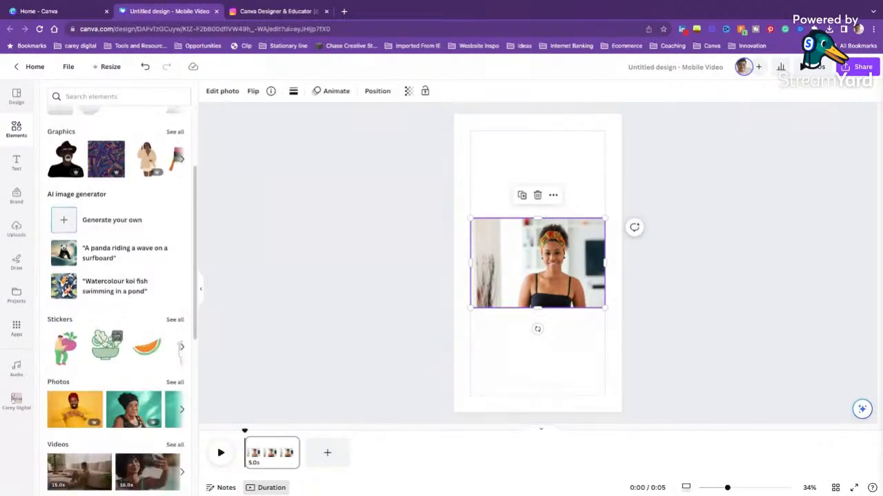
scroll(118, 275, "down", 3)
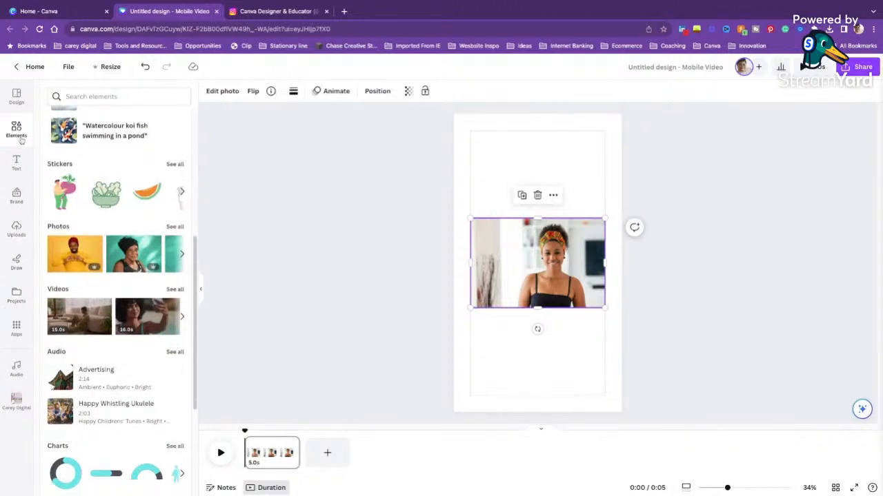
scroll(103, 324, "down", 5)
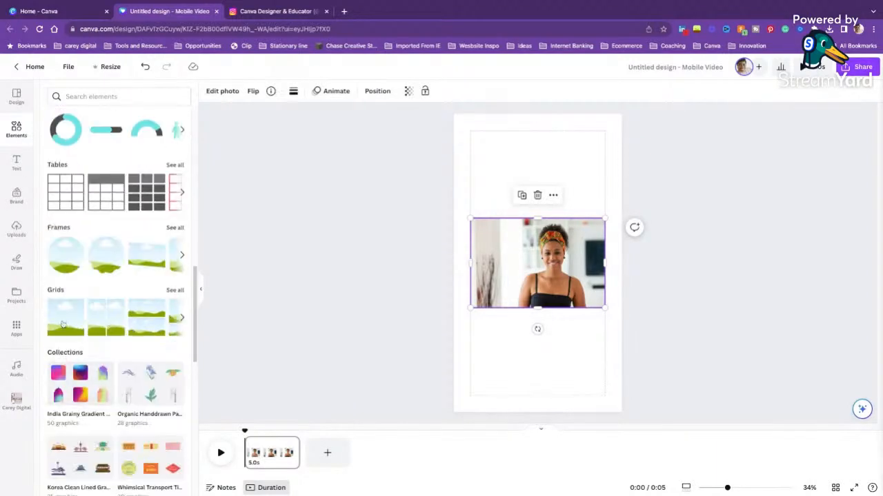
left_click(63, 320)
left_click_drag(557, 295, 535, 275)
- Reposition the photo's crop within the grid so the woman is centred on the page, and apply it
double_click(549, 266)
left_click_drag(639, 271, 582, 273)
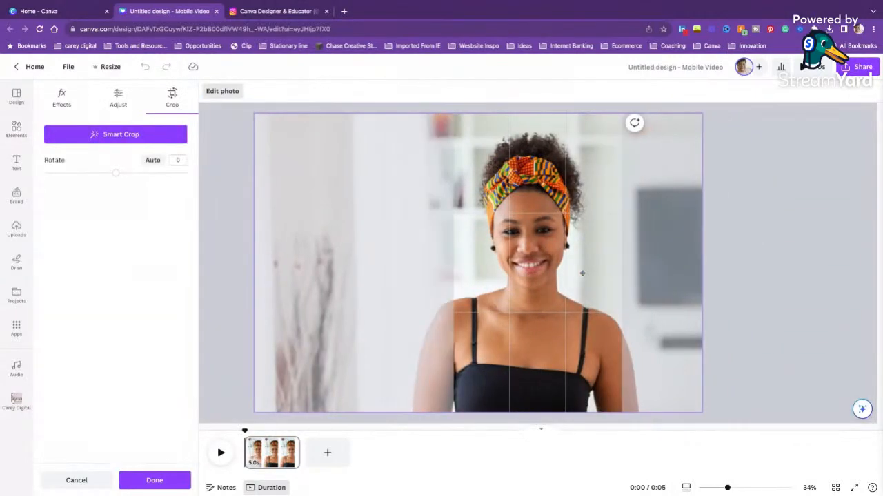
left_click(746, 209)
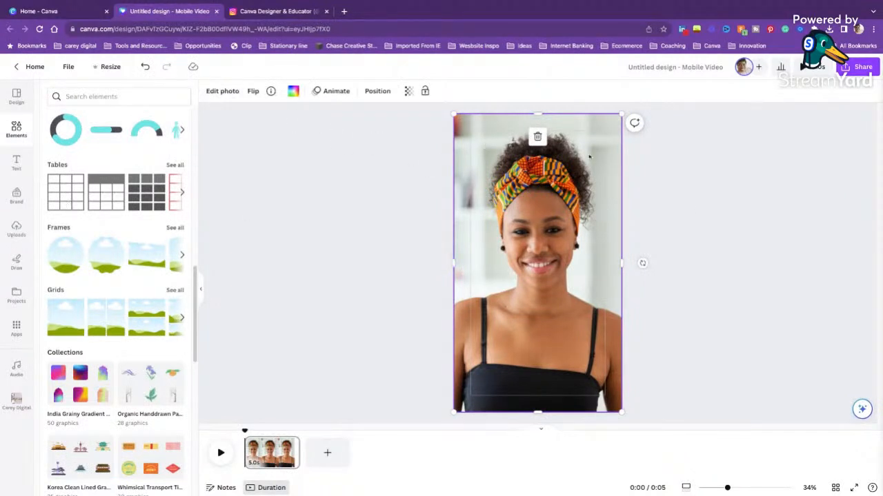
left_click(700, 215)
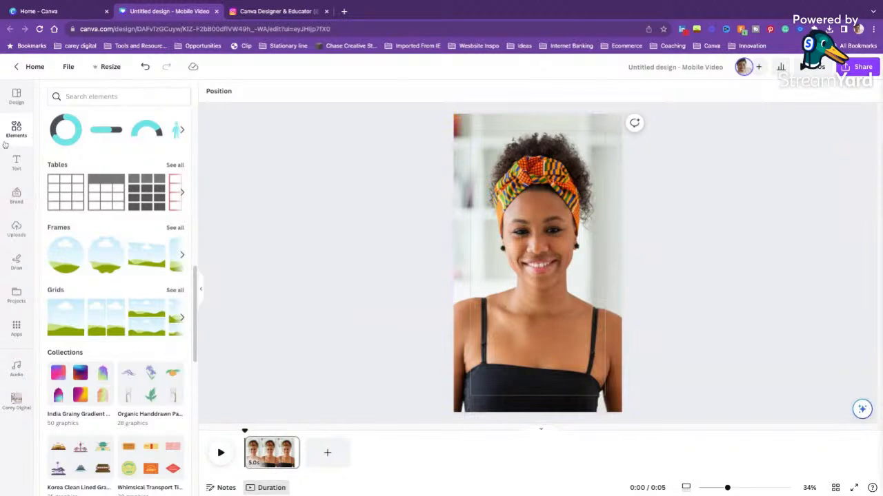
- Add a subheading text box and enlarge it to about size 72.7 so it spans the page between the margins
left_click(17, 162)
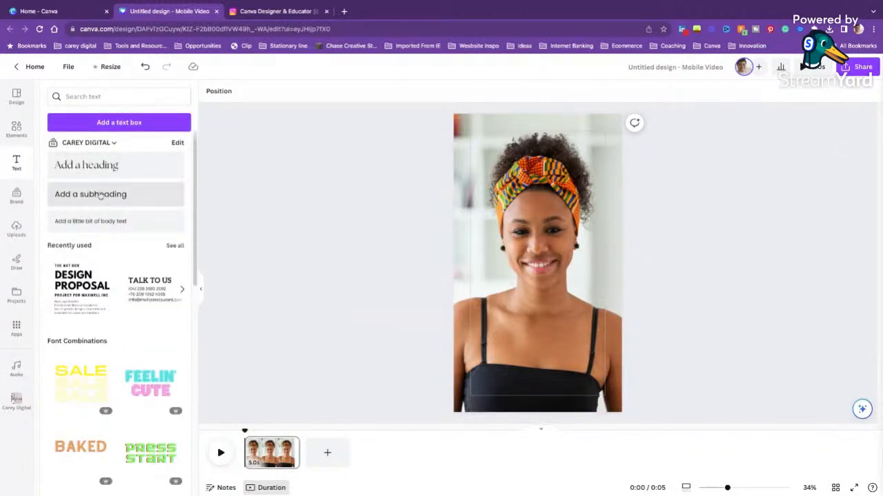
left_click(100, 196)
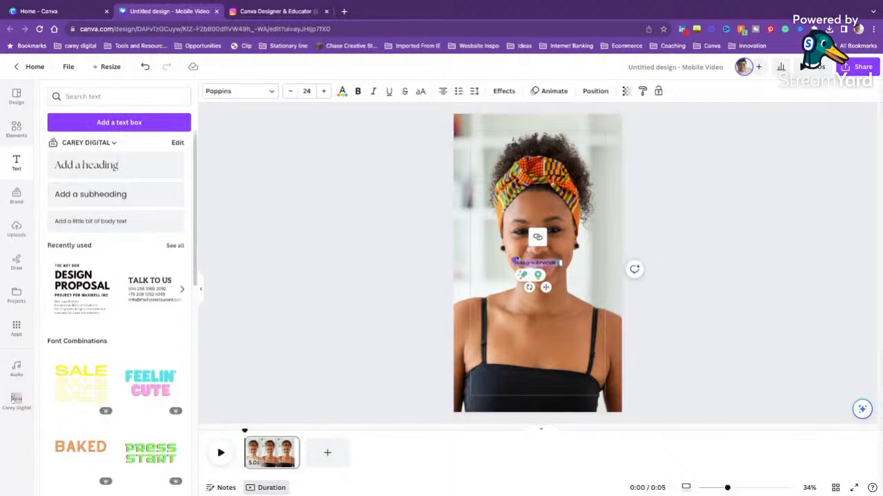
left_click_drag(513, 260, 454, 251)
left_click_drag(563, 251, 593, 248)
left_click(733, 205)
left_click_drag(529, 260, 545, 261)
- Replace the subheading's placeholder text with "3 TIPS FOR NEW ENTREPRENEURS"
double_click(571, 256)
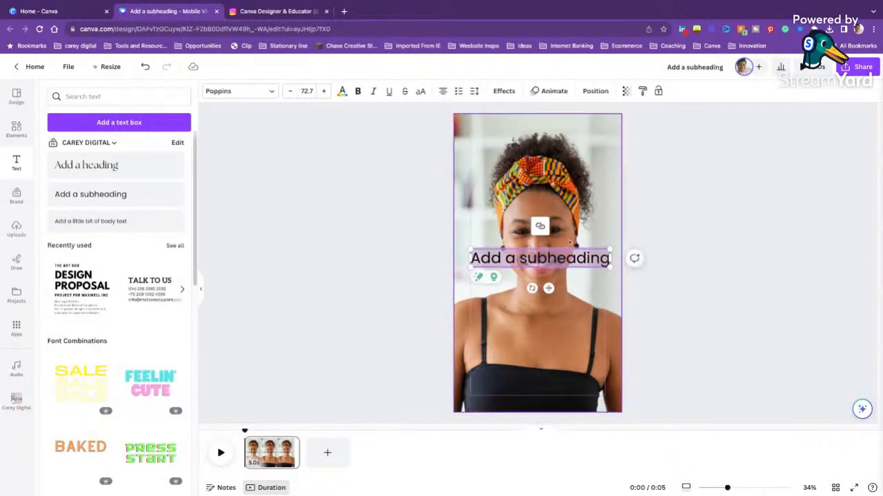
type("HOW TO")
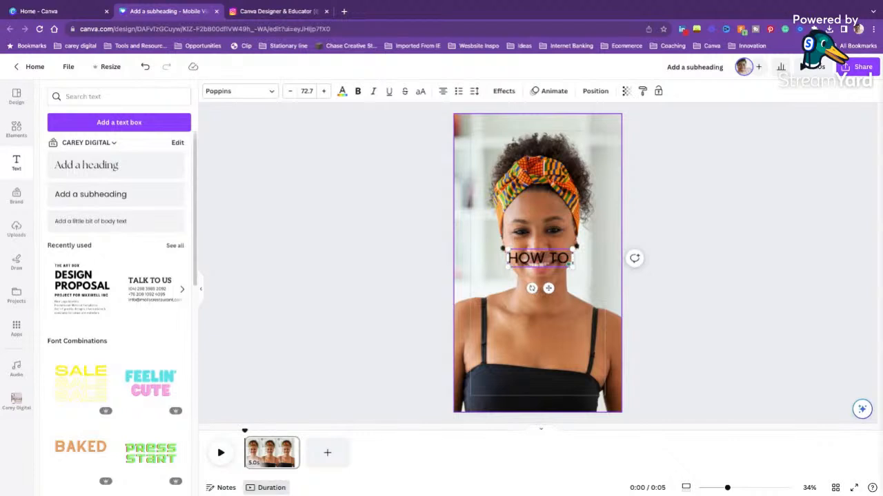
key("super+a")
type("3 TIPS F")
key("BackSpace")
type("OR NEW ENTR")
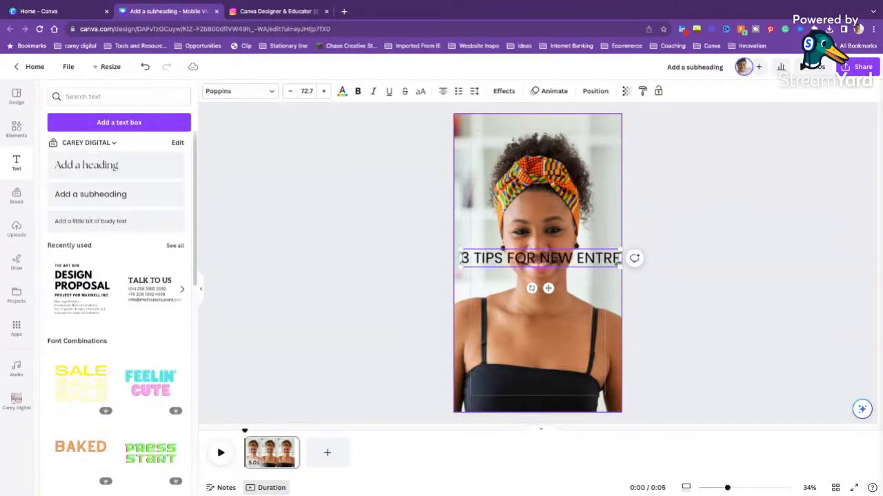
type("EPRENEURS")
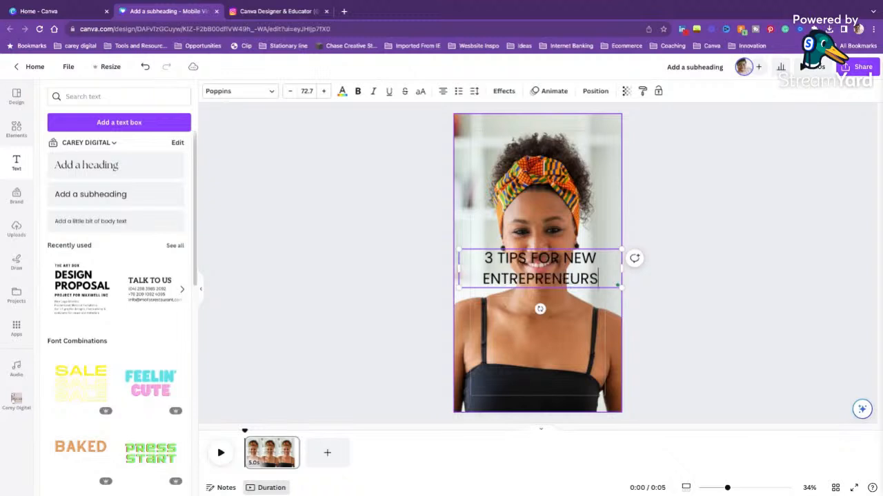
left_click(637, 231)
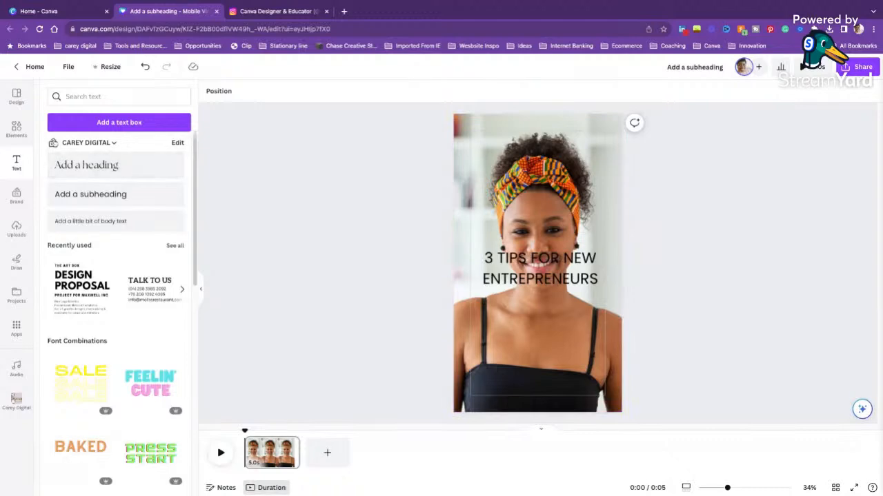
- Add a rounded square shape and stretch it into a rectangle covering the heading from margin to margin
left_click(16, 129)
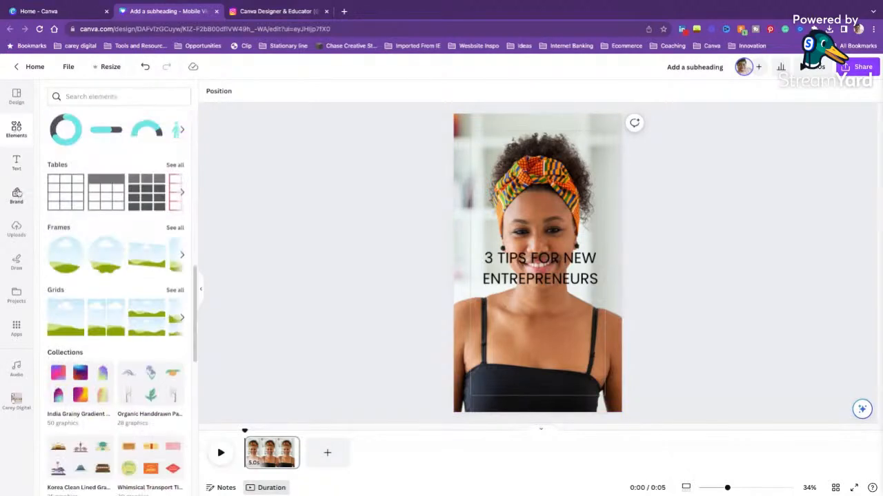
scroll(109, 290, "up", 10)
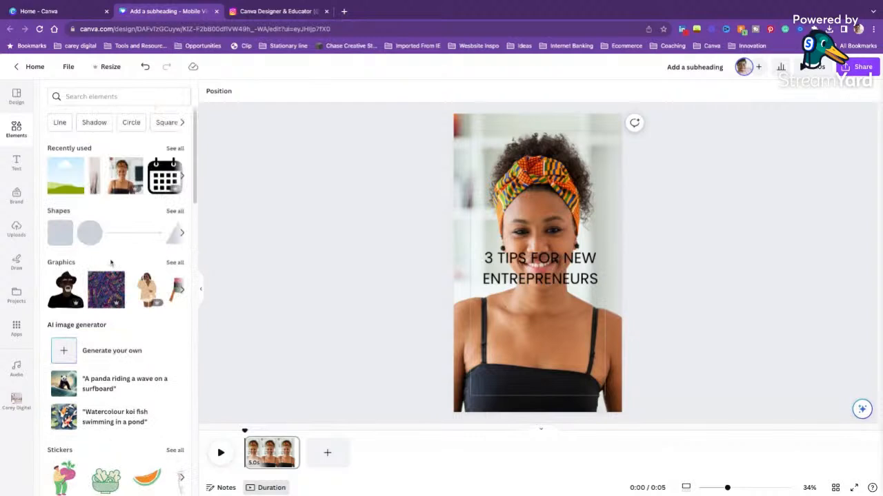
left_click(60, 232)
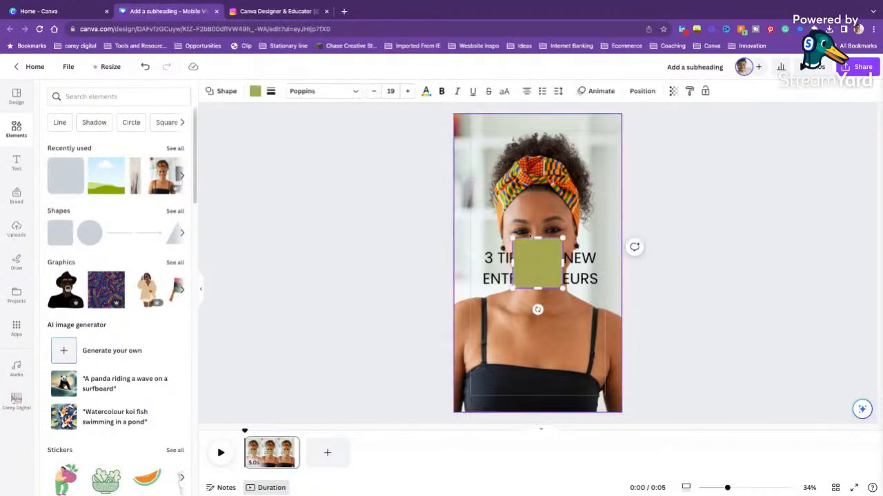
left_click_drag(537, 238, 472, 269)
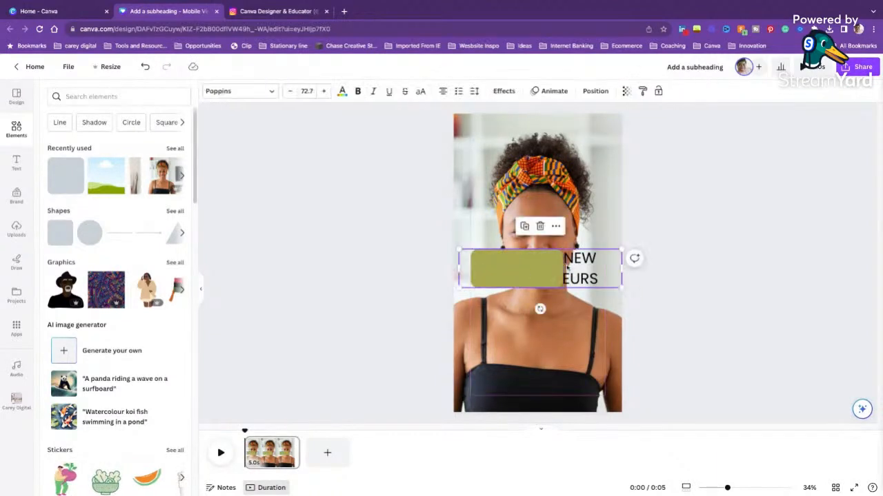
left_click_drag(562, 269, 605, 268)
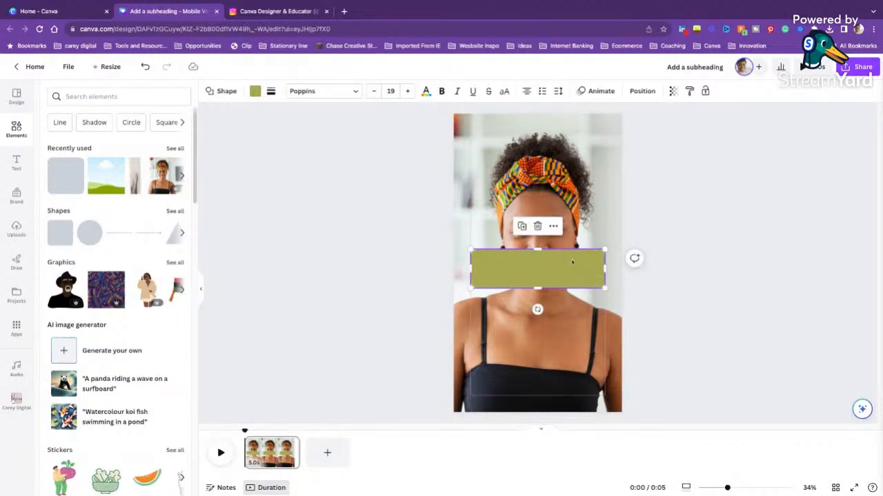
- Send the green rectangle behind the heading text and view its layer ordering options
key("ctrl+v")
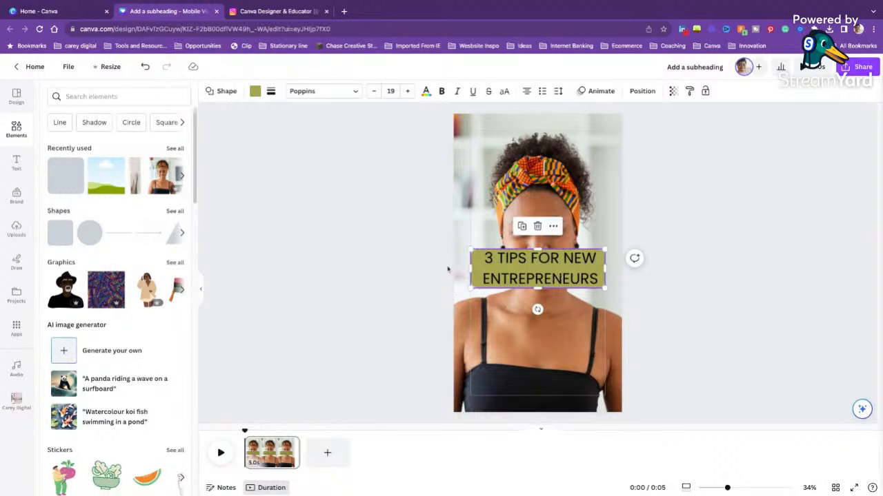
left_click(553, 227)
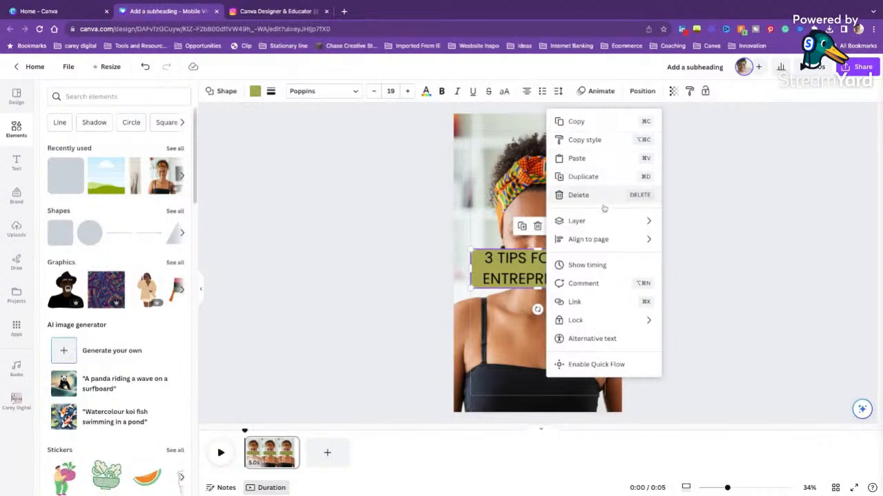
mouse_move(599, 222)
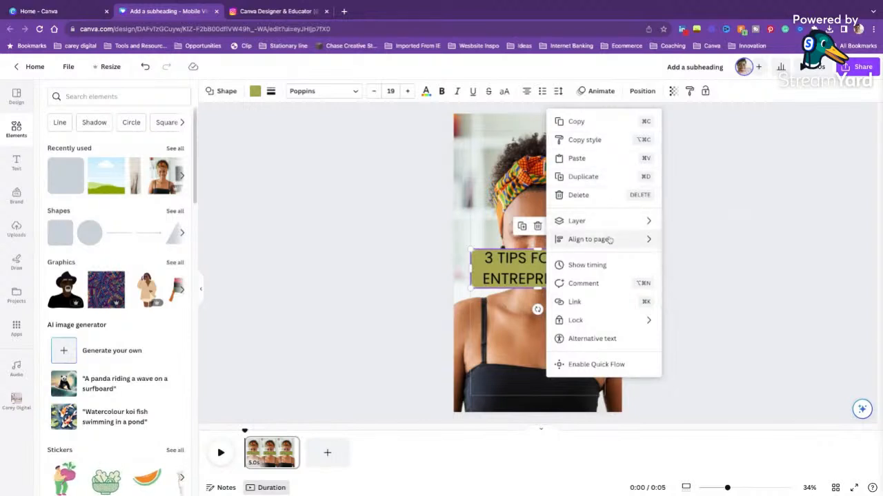
mouse_move(609, 239)
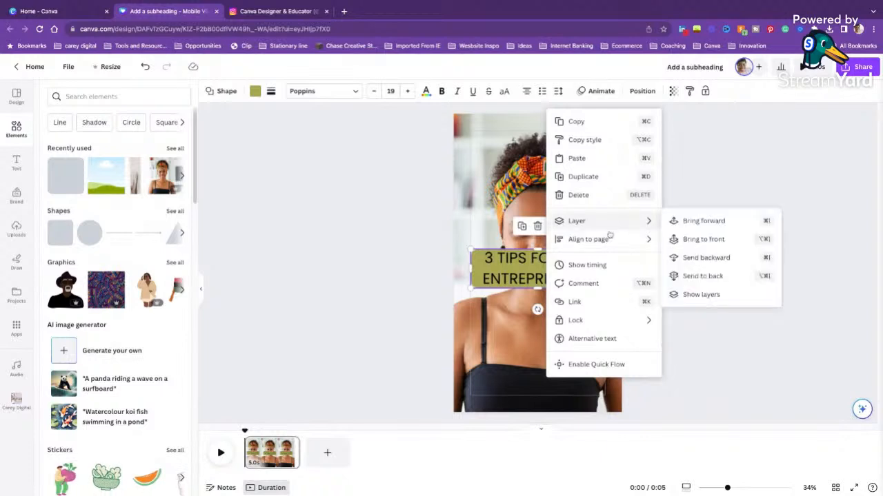
left_click(509, 269)
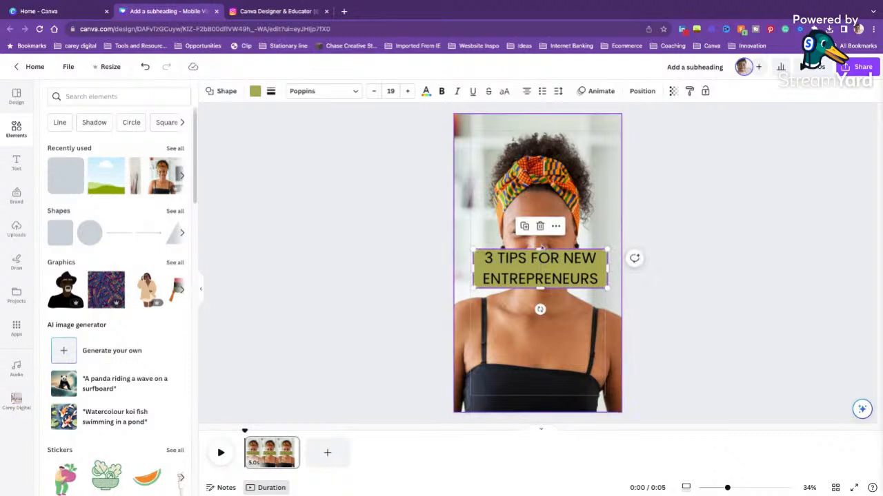
- Reduce the heading text size to 66.7 and tighten its line spacing so it fits within the green rectangle
left_click(587, 264)
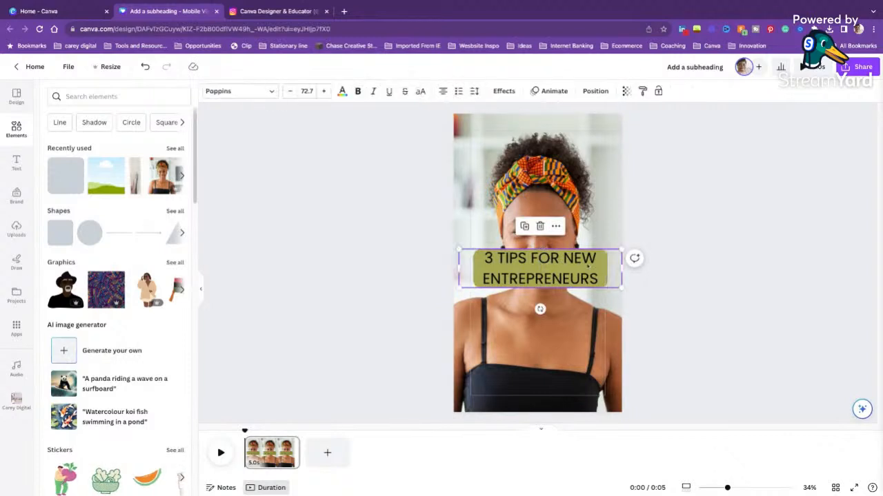
left_click(545, 268)
key("ctrl+a")
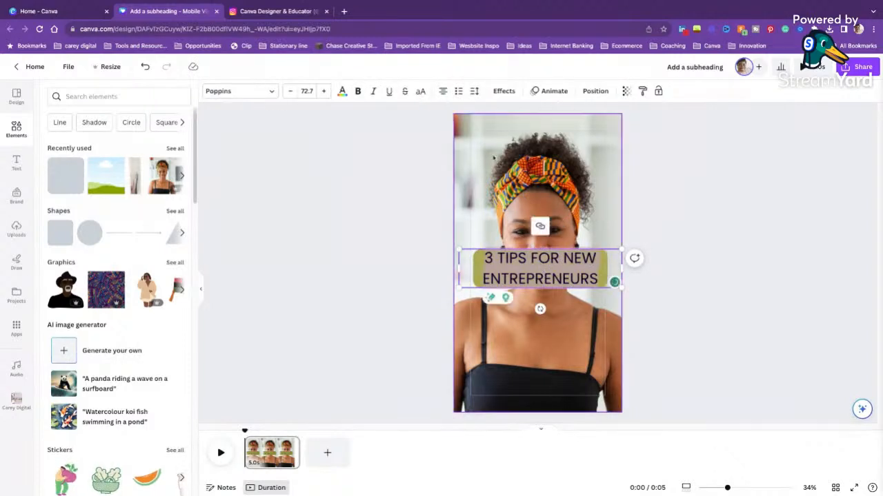
left_click(291, 92)
left_click(291, 91)
left_click(290, 91)
left_click(290, 91)
left_click(290, 91)
left_click(290, 91)
left_click(474, 91)
left_click_drag(517, 156, 507, 153)
left_click(714, 233)
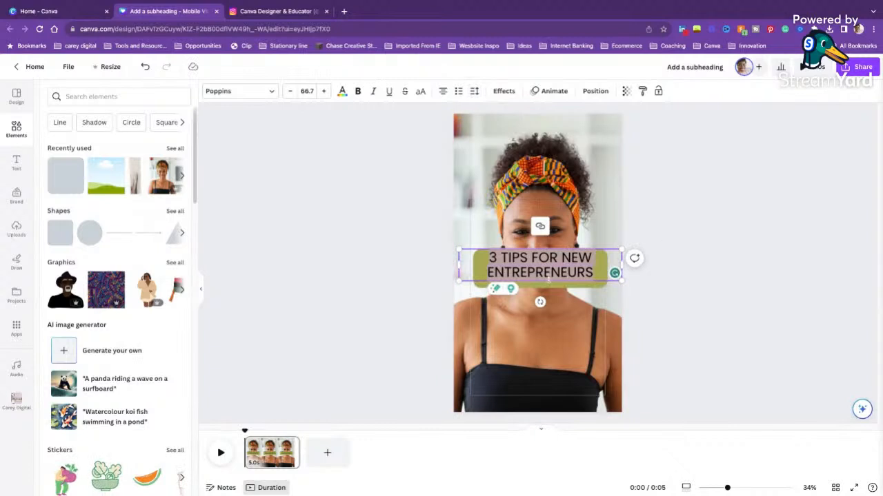
- Nudge the green rectangle sideways, scale the heading text down to about size 62.6, and centre the text on the rectangle
left_click(551, 294)
left_click(553, 285)
mouse_move(575, 271)
left_mouse_down()
mouse_move(575, 280)
mouse_move(580, 271)
left_mouse_up()
left_click(595, 265)
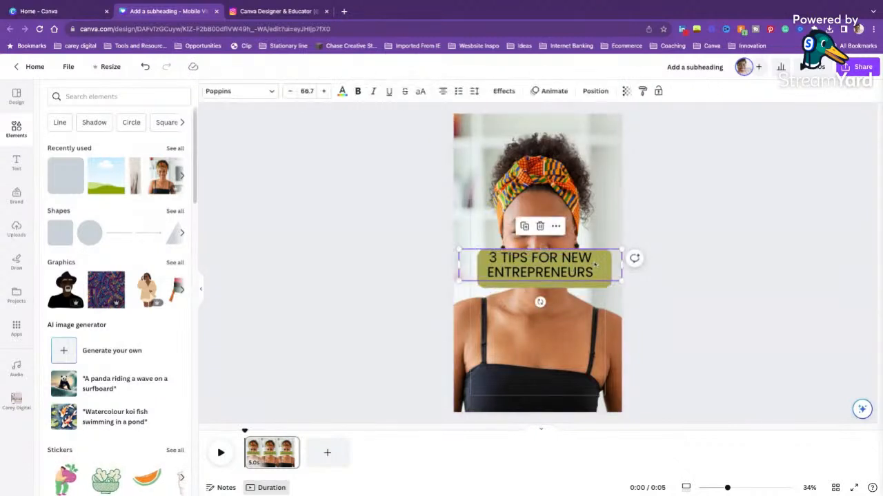
left_click_drag(622, 249, 612, 251)
left_click(589, 243)
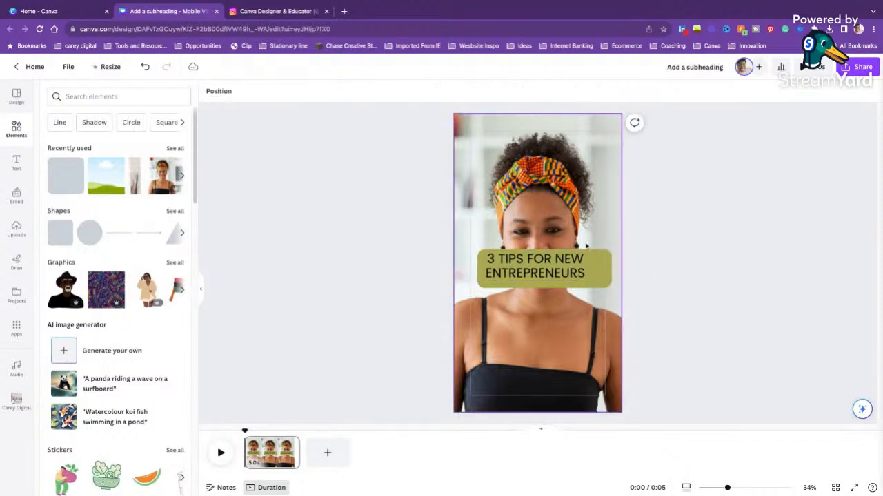
left_click(559, 257)
left_click_drag(561, 257, 562, 262)
- Group the heading text with the green rectangle and move the group to the top of the page, above the woman's face
left_click(565, 252)
left_click(564, 262, "shift")
left_click(522, 227)
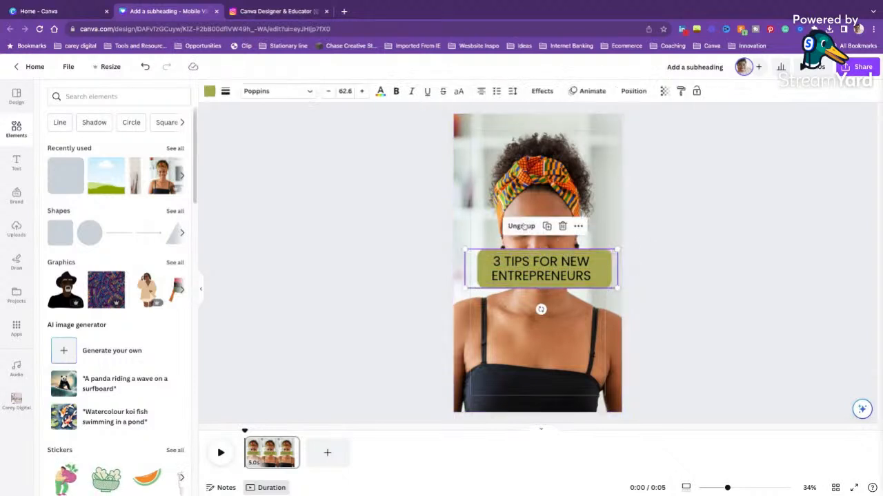
left_click_drag(545, 269, 539, 159)
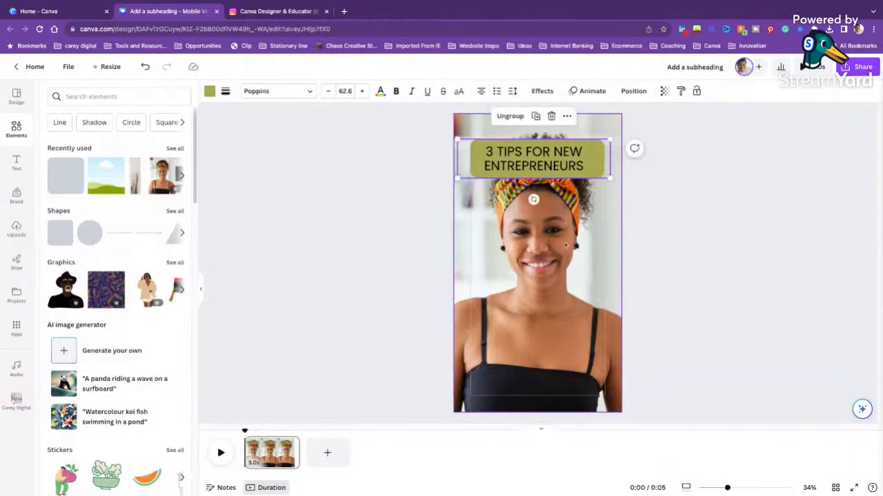
- Examine the design's view settings for the margin, ruler and guide options
left_click(565, 244)
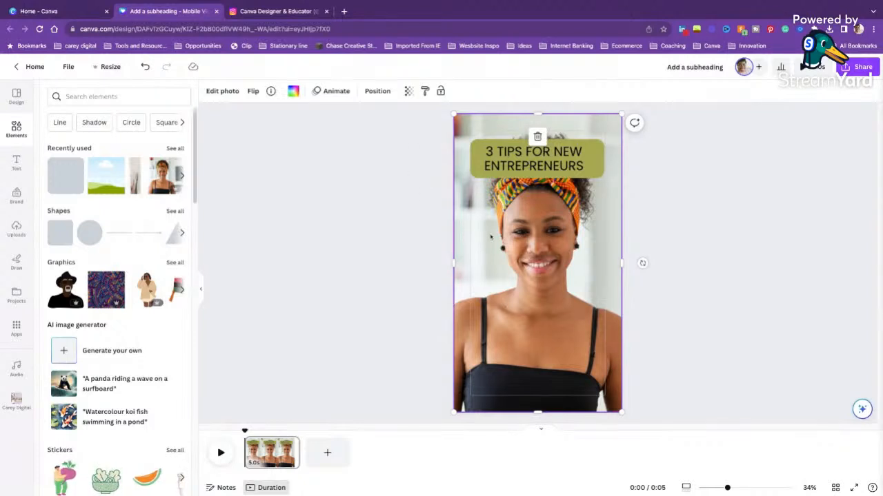
left_click(69, 69)
left_click(69, 69)
left_click(69, 68)
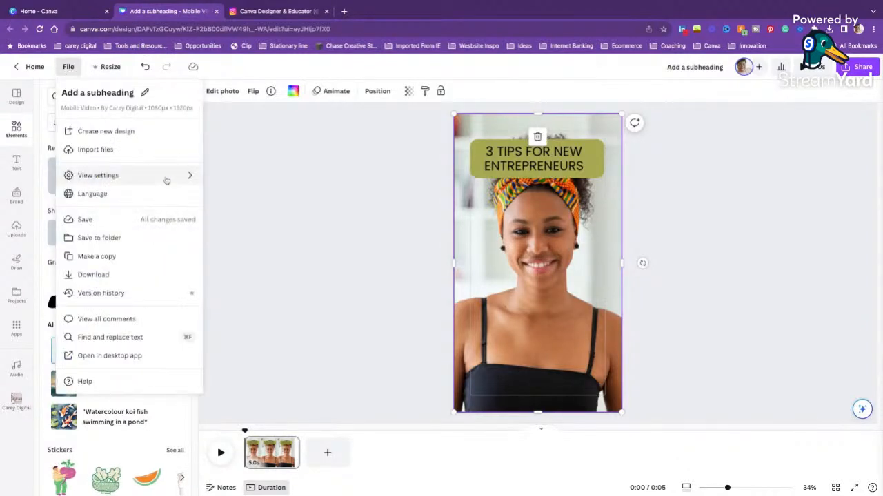
mouse_move(165, 180)
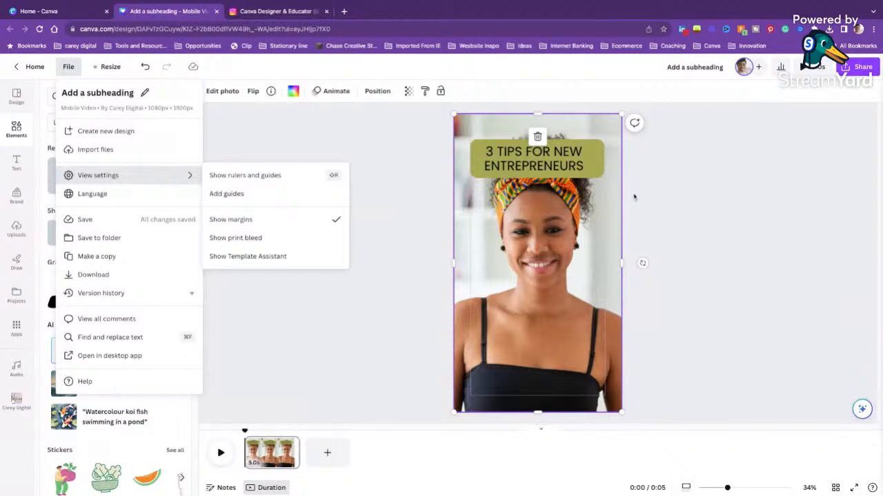
- Recolour the heading's green rectangle with the first light purple of the CAREY DIGITAL brand palette
mouse_move(555, 163)
left_mouse_down()
mouse_move(618, 173)
mouse_move(531, 170)
mouse_move(572, 165)
left_mouse_up()
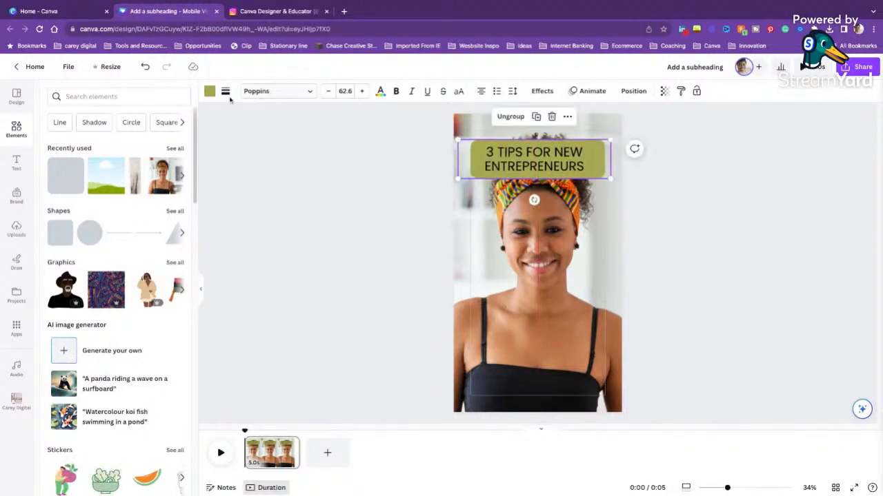
left_click(209, 91)
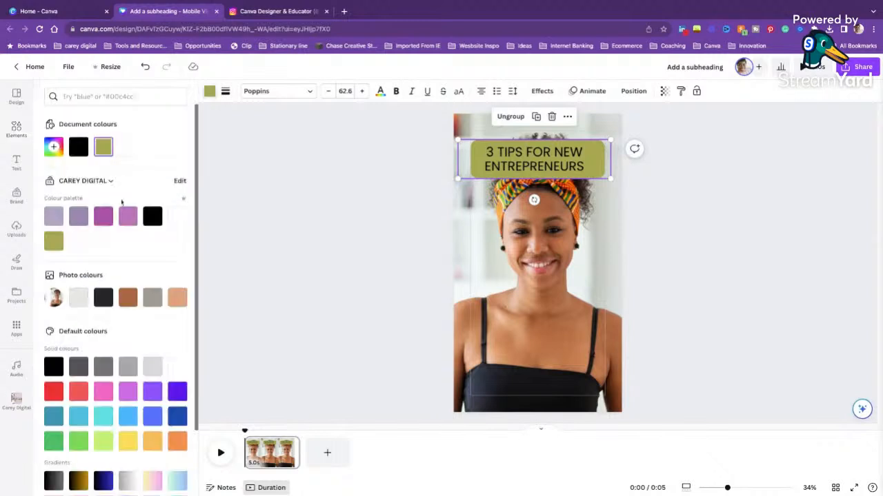
left_click(53, 216)
- Colour the heading text white and tighten its line spacing to about 0.99
left_click(581, 152)
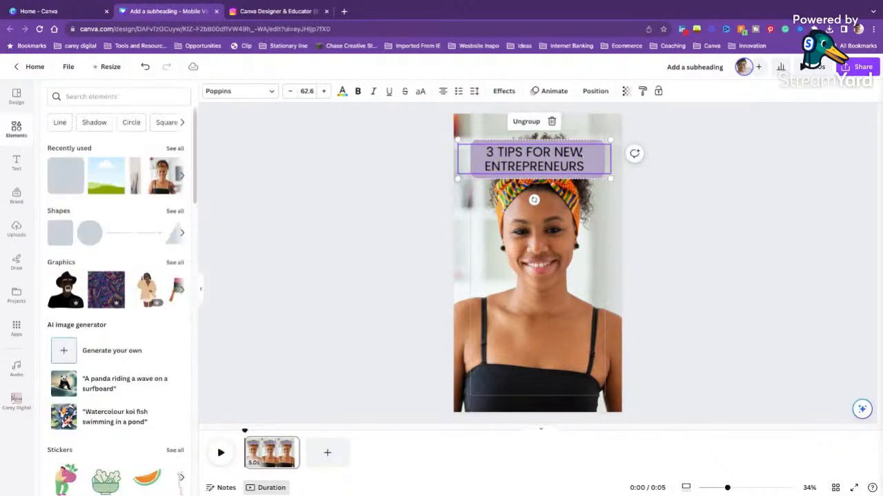
left_click(582, 152)
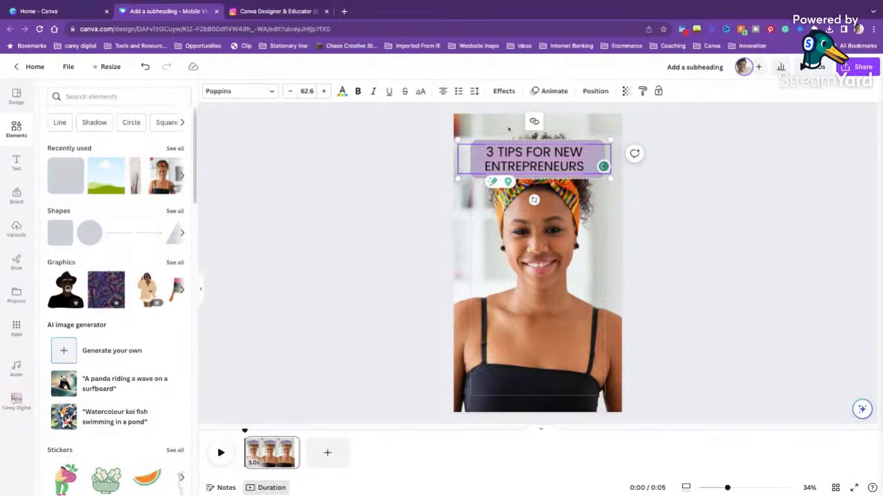
left_click(342, 92)
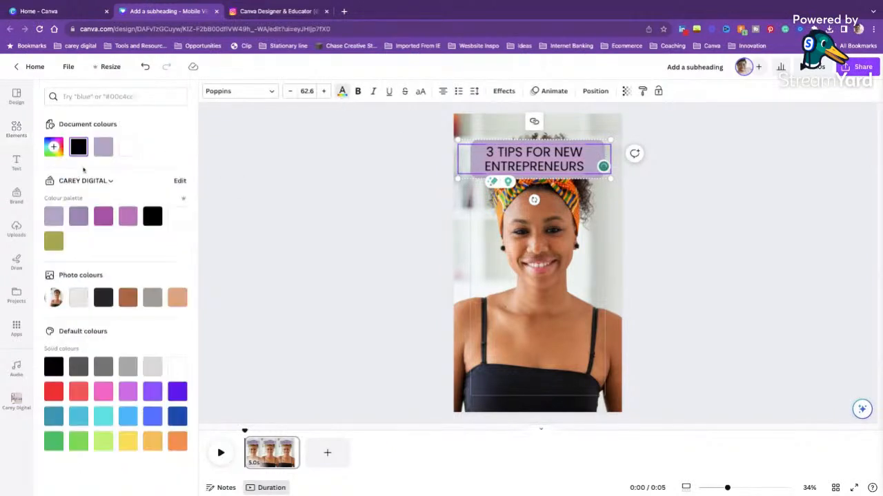
left_click(126, 149)
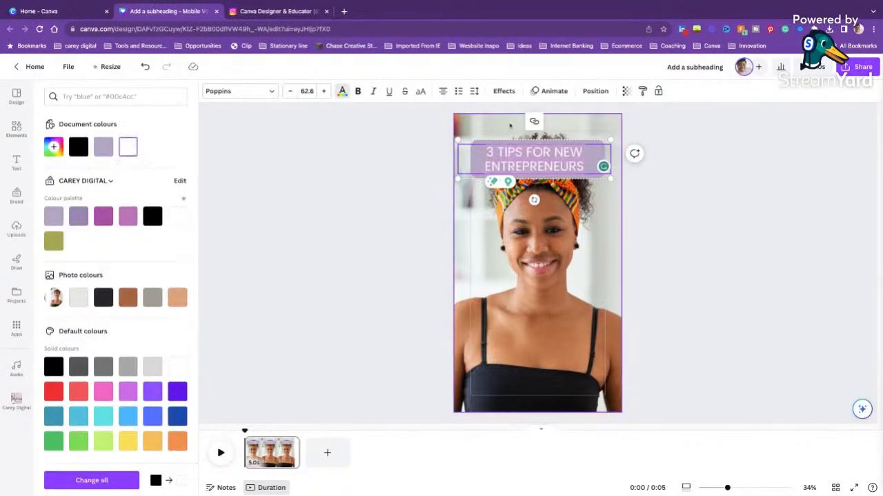
left_click(476, 93)
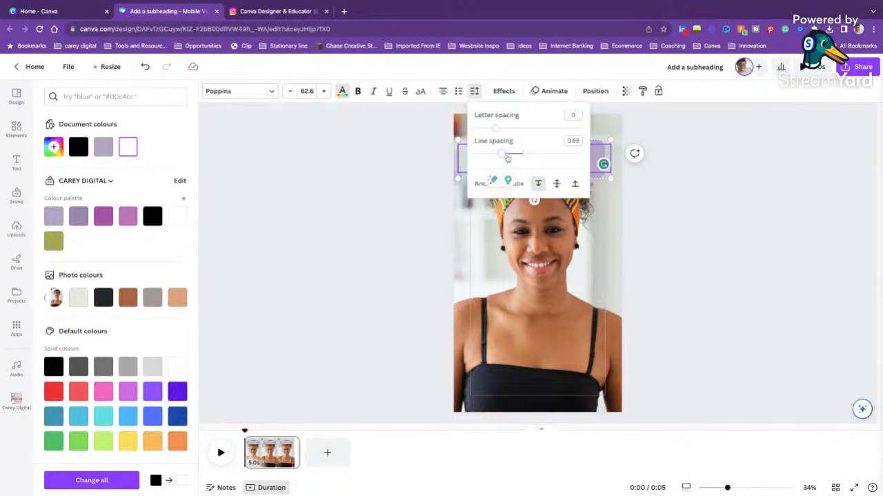
left_click(724, 196)
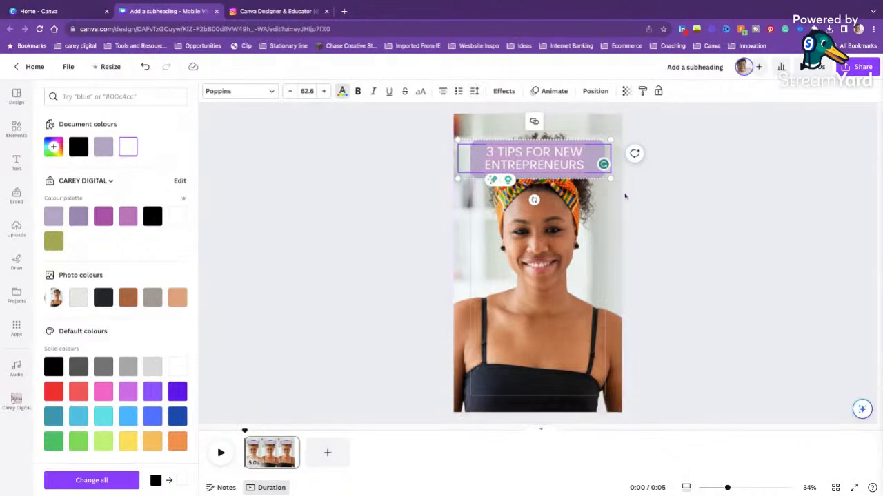
- Nudge the grouped title and its light purple rectangle slightly lower on the page
left_click(645, 195)
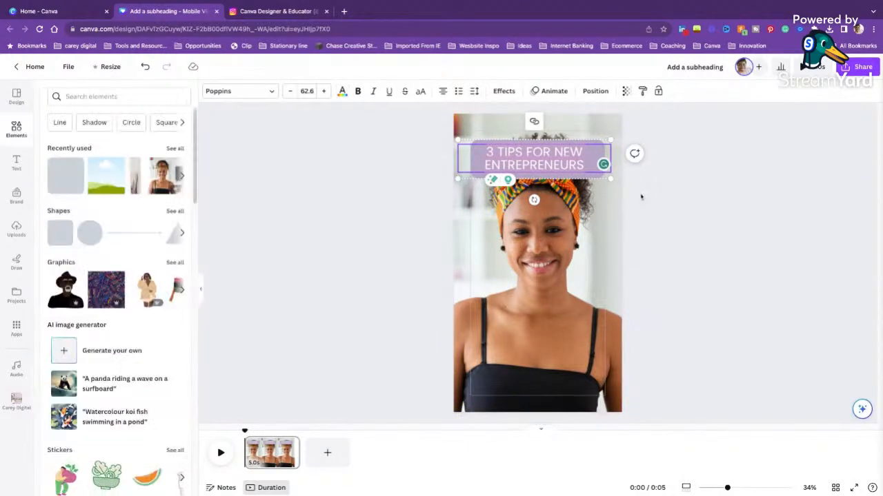
left_click(641, 199)
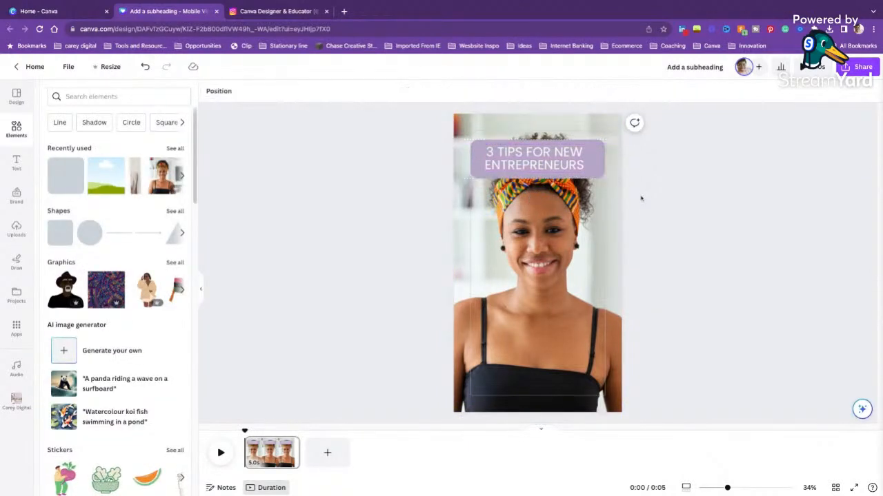
left_click(571, 166)
left_click_drag(570, 164, 566, 166)
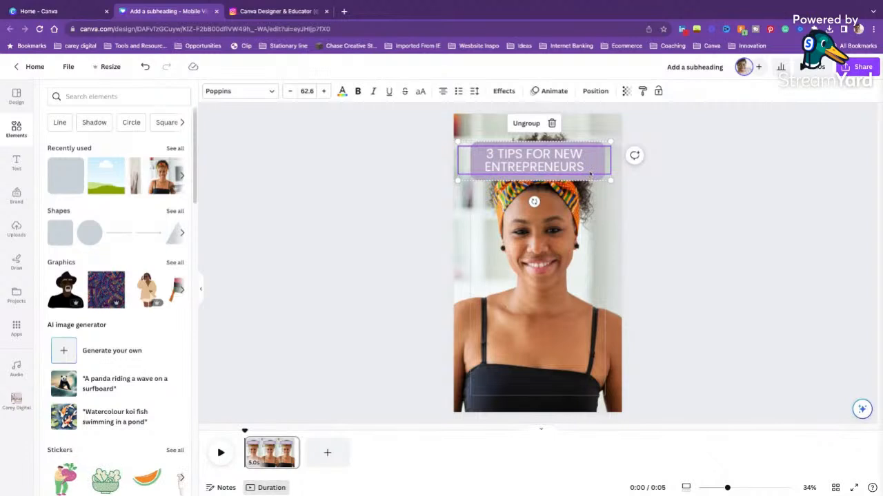
left_click(639, 186)
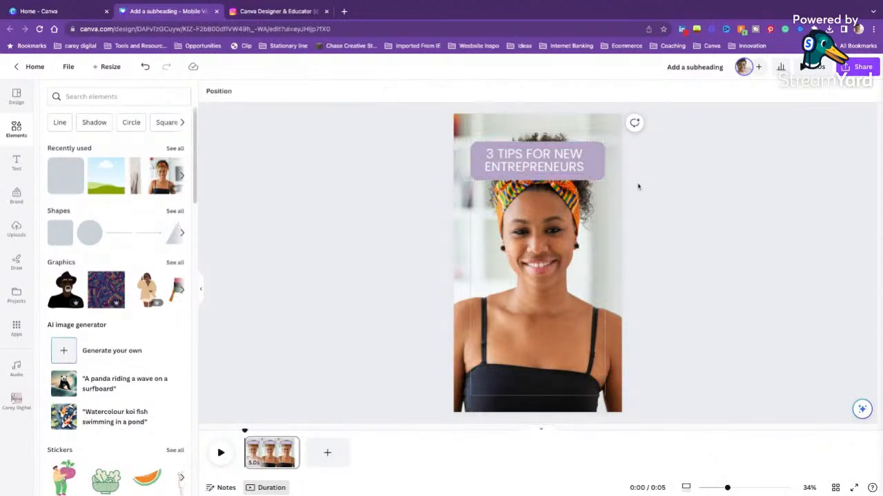
- Recolour the title text with black from the CAREY DIGITAL brand palette
left_click(555, 167)
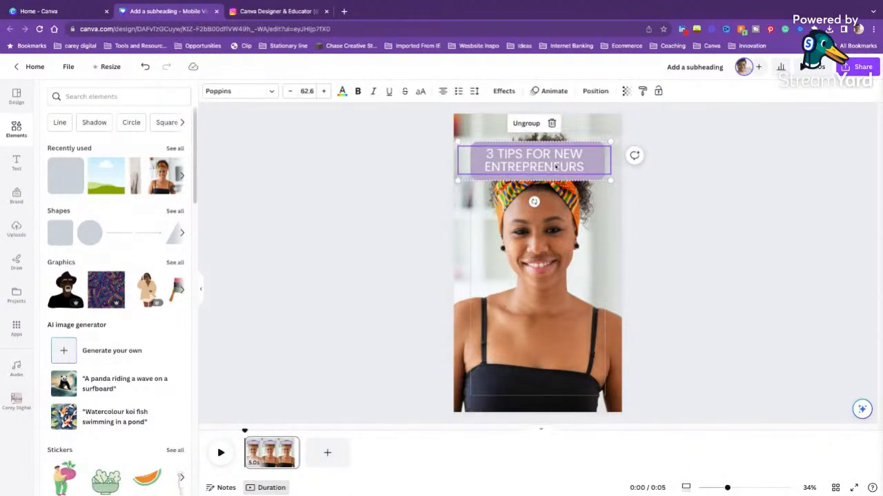
left_click(342, 92)
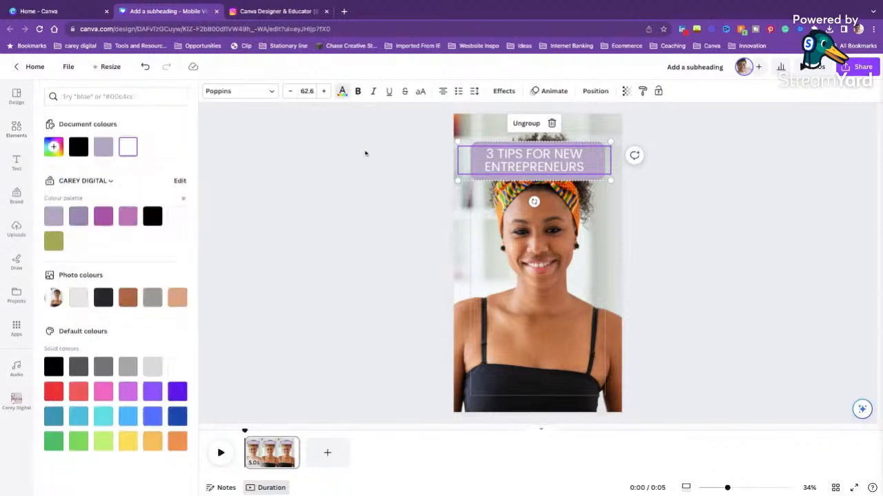
left_click(152, 217)
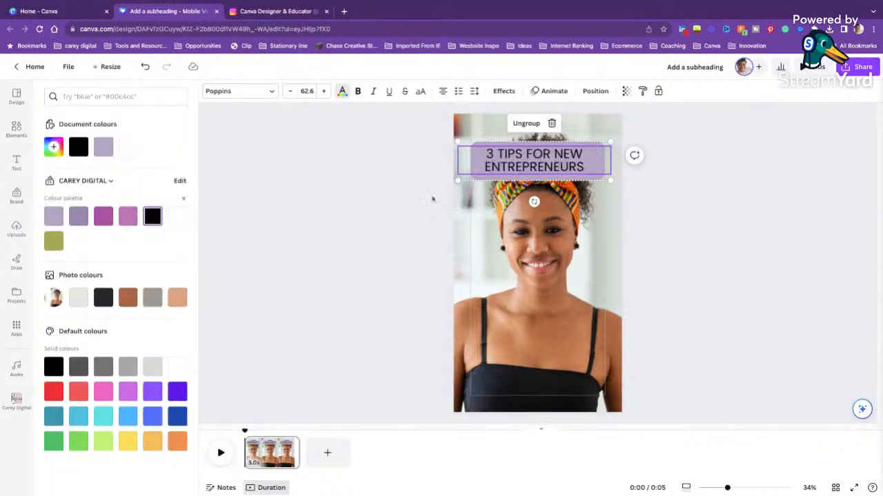
left_click(636, 222)
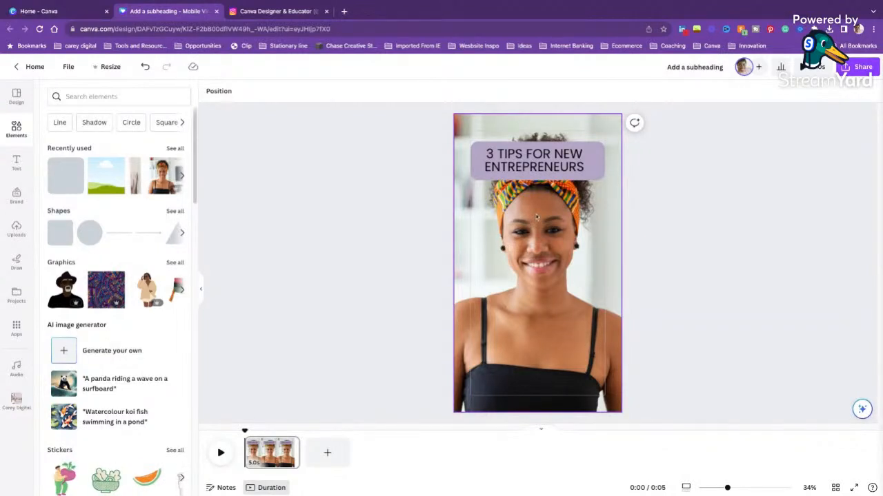
left_click(548, 176)
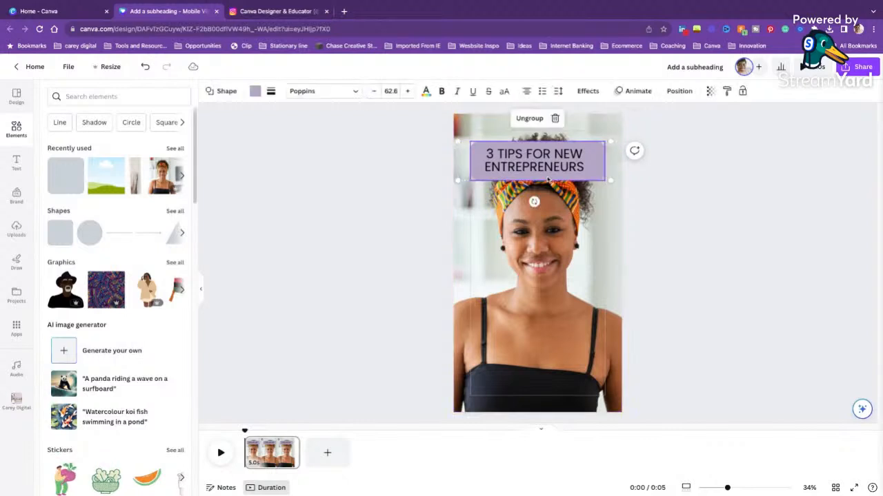
left_click(567, 169)
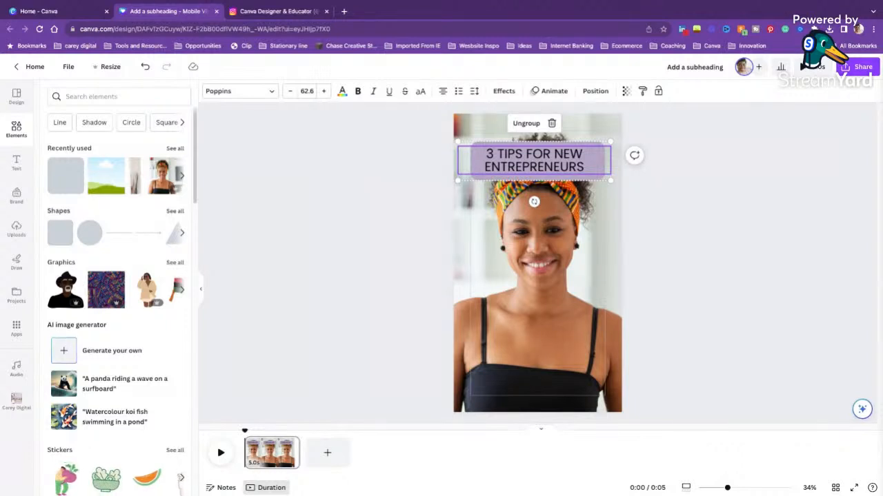
left_click(701, 223)
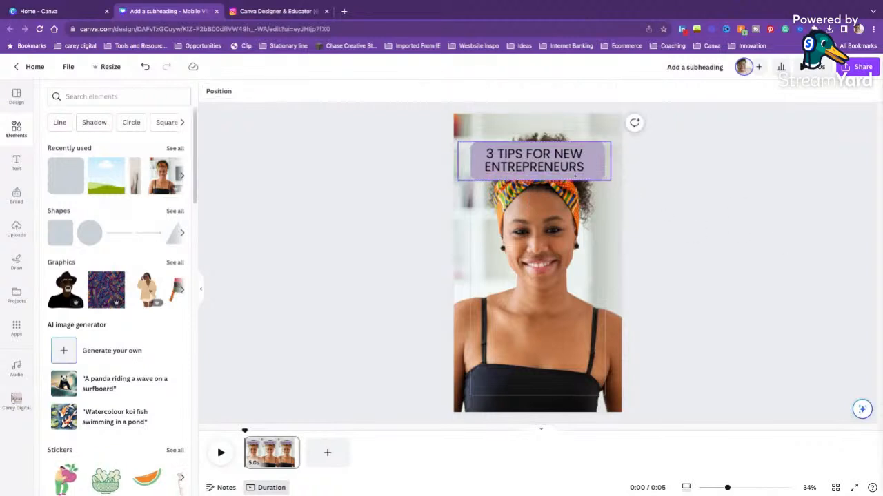
left_click(537, 153)
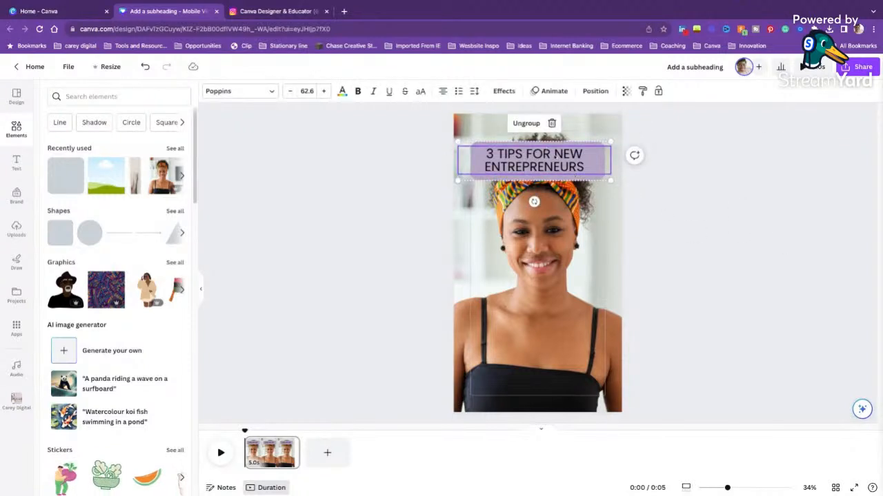
left_click(667, 221)
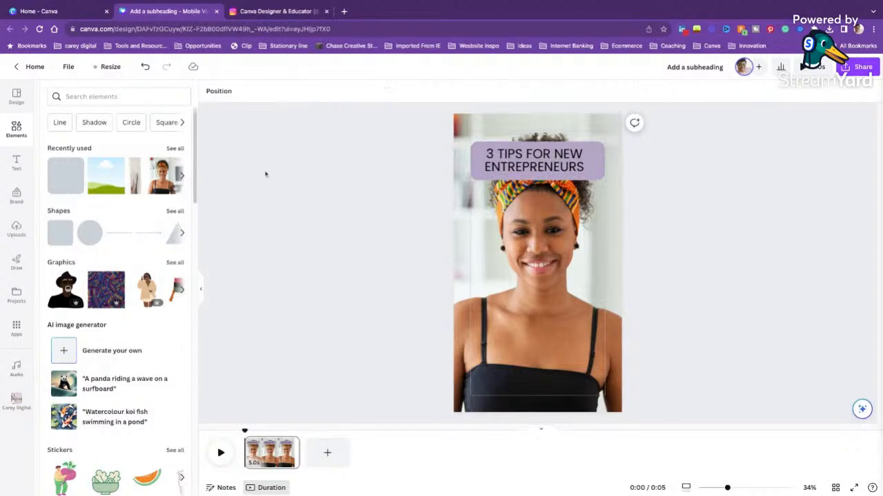
- Add a rounded rectangle in the second brand purple, shape it into a wide, thin bar and place it across the woman's chest
left_click(60, 232)
left_click_drag(538, 239, 537, 278)
left_click(360, 363)
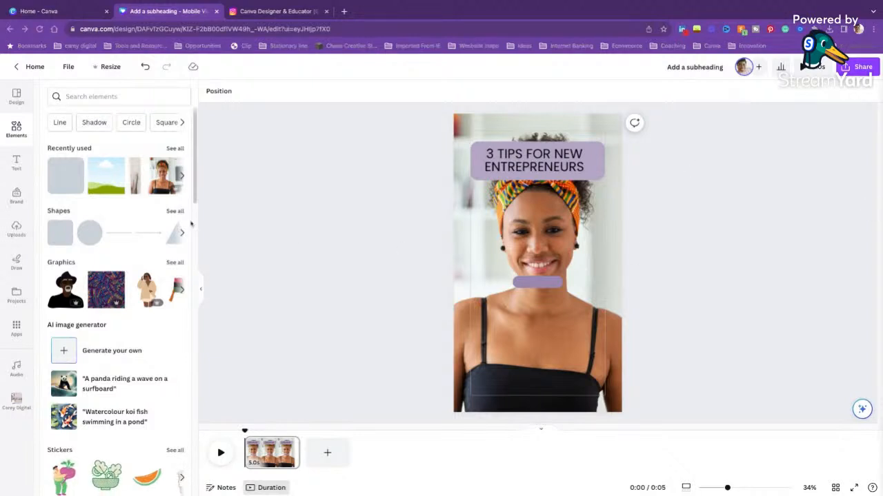
left_click_drag(538, 281, 553, 351)
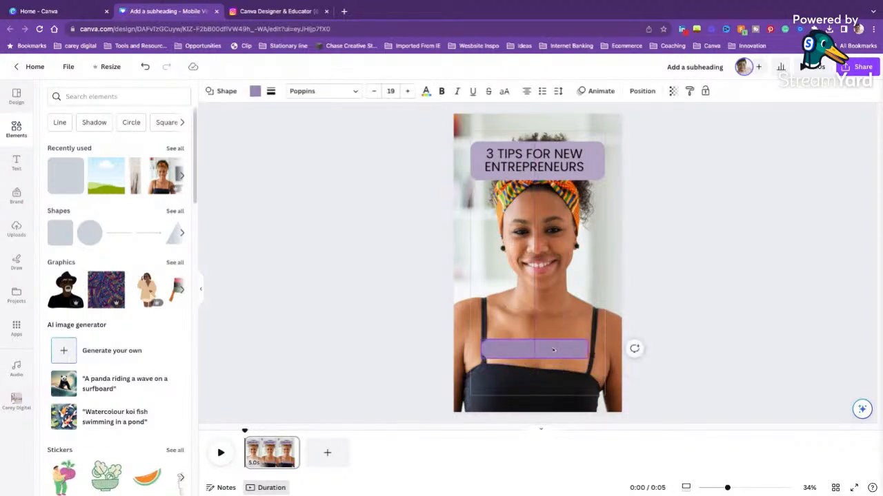
left_click(478, 159)
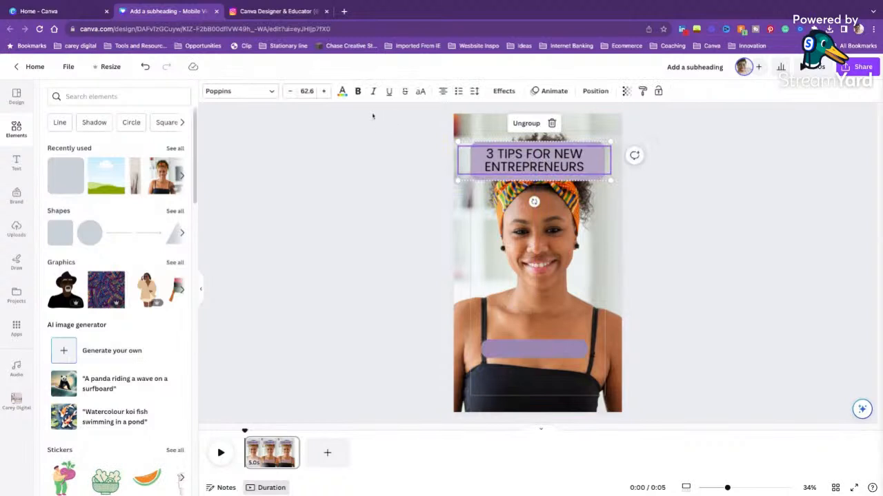
left_click(232, 172)
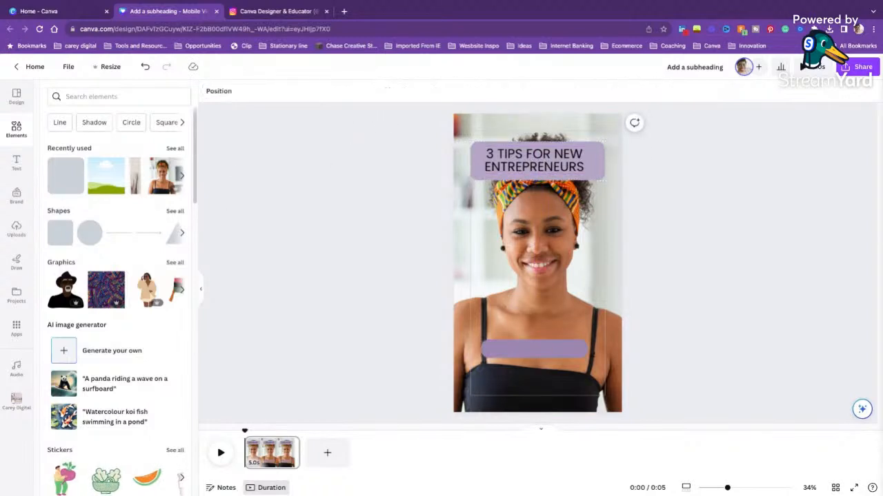
- Add a brand-style subheading text box and move it onto the purple bar
left_click(17, 161)
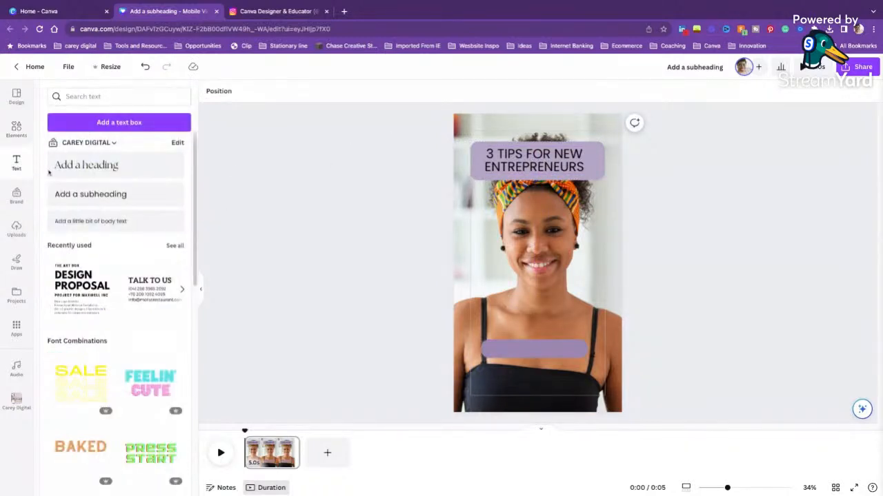
left_click(103, 196)
left_click(724, 266)
left_click_drag(539, 266, 536, 350)
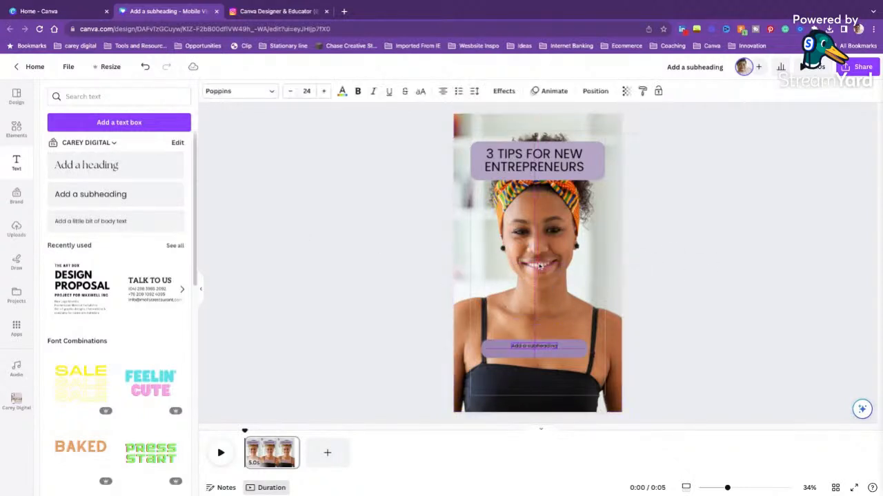
- Replace the subheading's placeholder text with "READ THE CAPTION FOR TIPS"
left_click(548, 348)
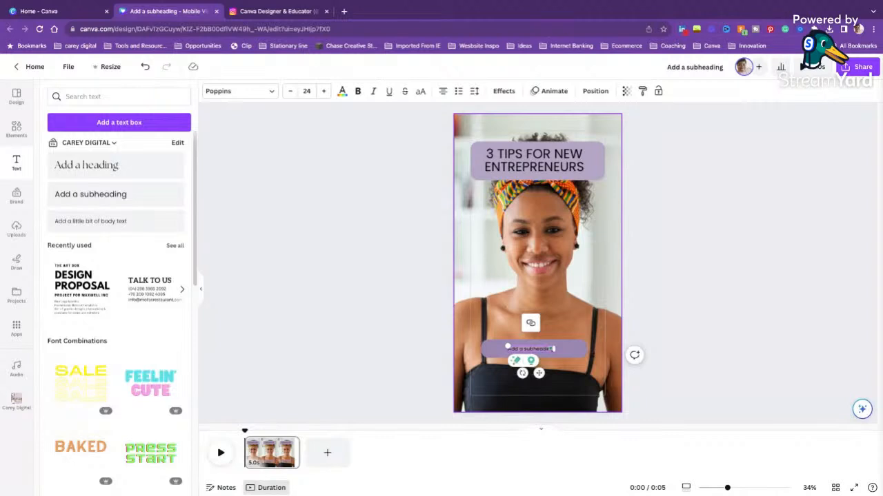
type("READ THE CAPTIO")
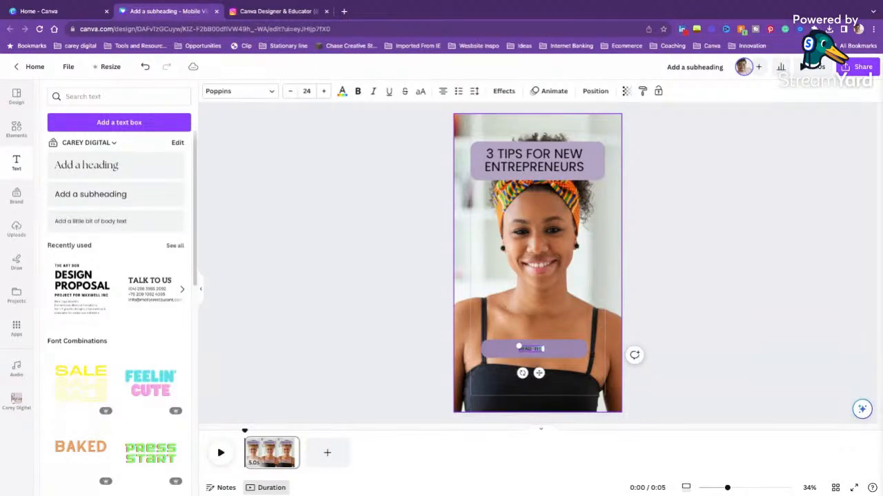
type("N FOR M")
key("BackSpace")
key("BackSpace")
key("BackSpace")
key("BackSpace")
key("BackSpace")
key("BackSpace")
key("BackSpace")
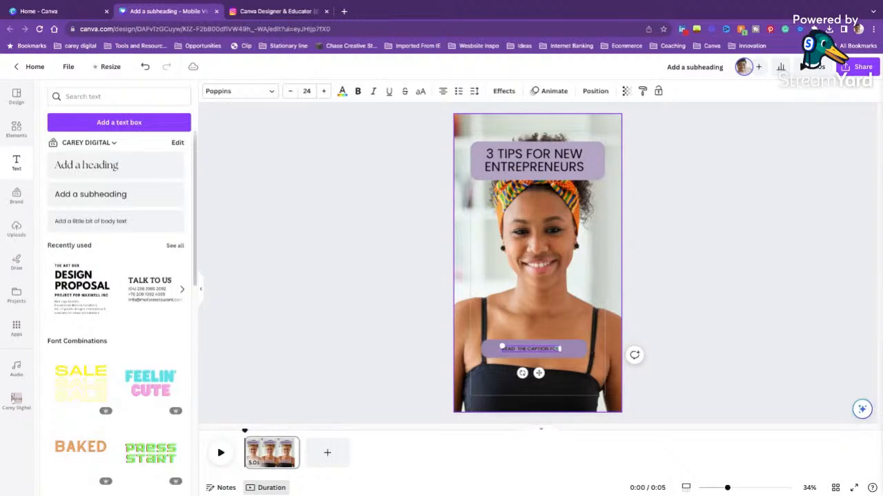
type("NSOR TIPS")
key("BackSpace")
key("BackSpace")
key("BackSpace")
key("BackSpace")
key("BackSpace")
key("BackSpace")
type("R DEIPS")
left_click(750, 356)
- Increase the subheading's font size to 31
left_click(558, 351)
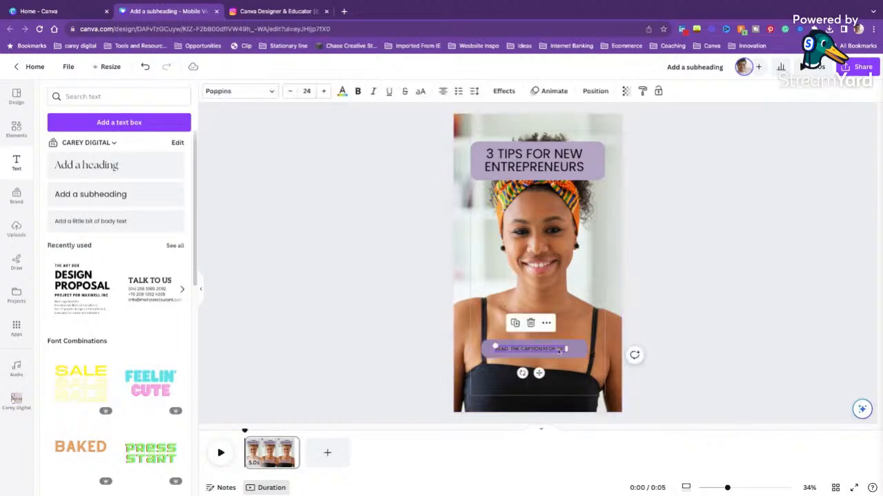
left_click(324, 92)
left_click(324, 91)
left_click(324, 92)
left_click(324, 91)
left_click(324, 92)
left_click(324, 92)
left_click(324, 92)
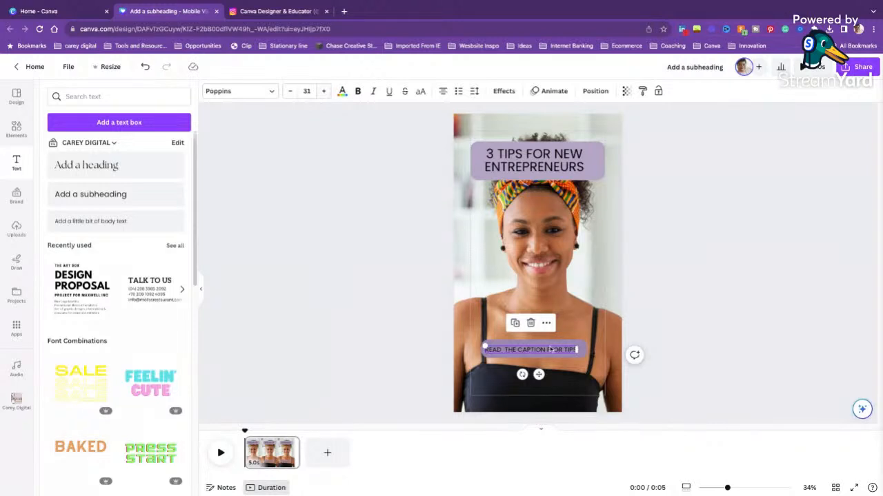
- Remove the extra "F" before "FOR" in the subheading and centre the text on the bar
left_click(549, 350)
key("BackSpace")
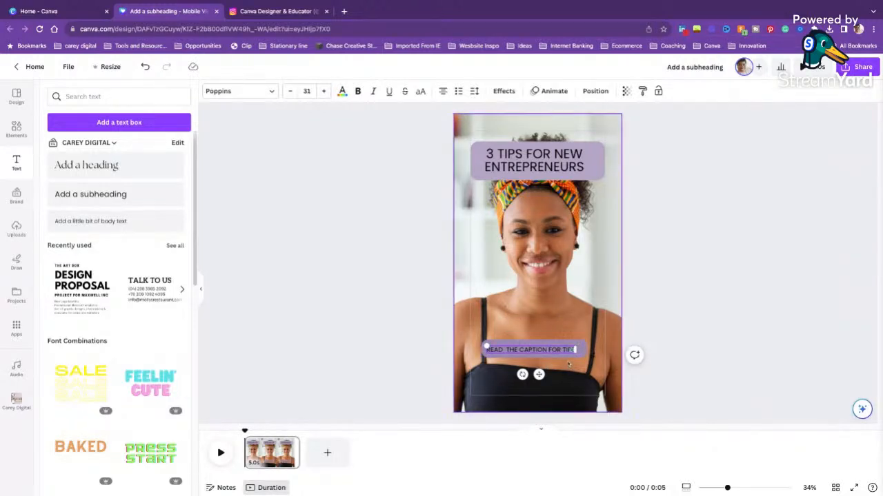
left_click(659, 318)
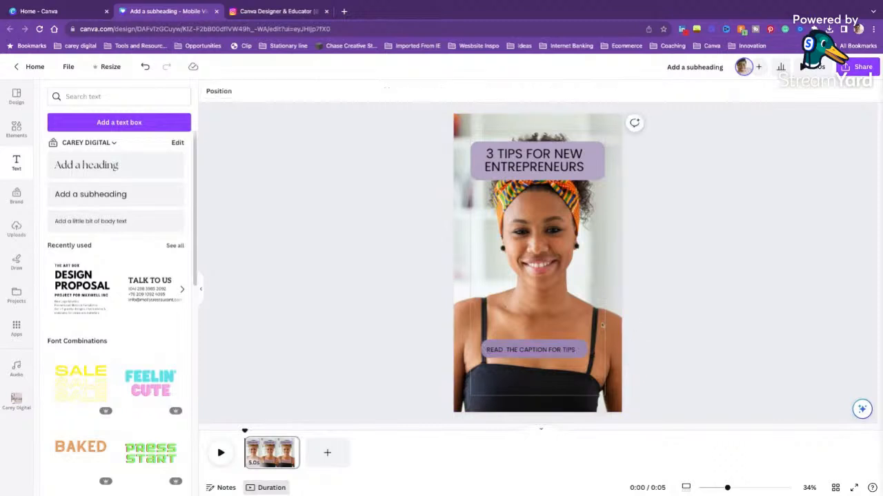
left_click(556, 348)
left_click_drag(555, 346, 559, 346)
- Recolour the bar behind the subheading with the third, magenta-purple colour of the CAREY DIGITAL brand palette
left_click(559, 348)
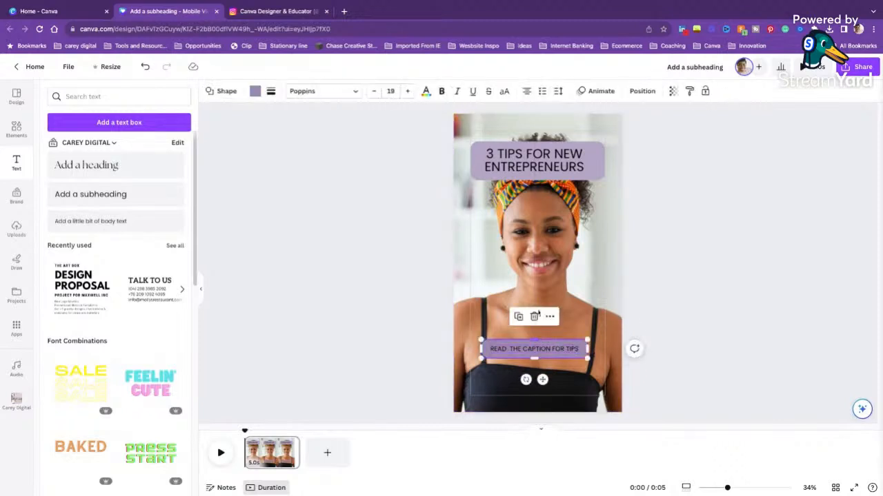
left_click(256, 91)
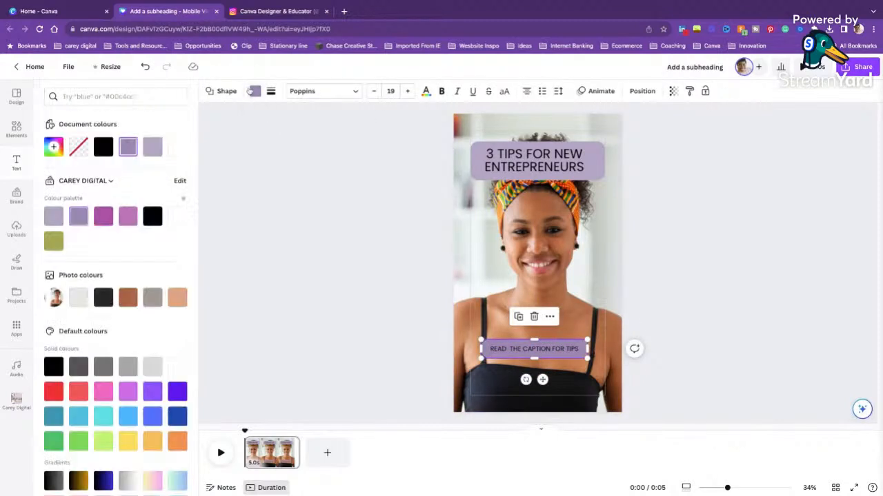
left_click(113, 216)
- Colour the subheading text "READ THE CAPTION FOR TIPS" white
left_click(560, 350)
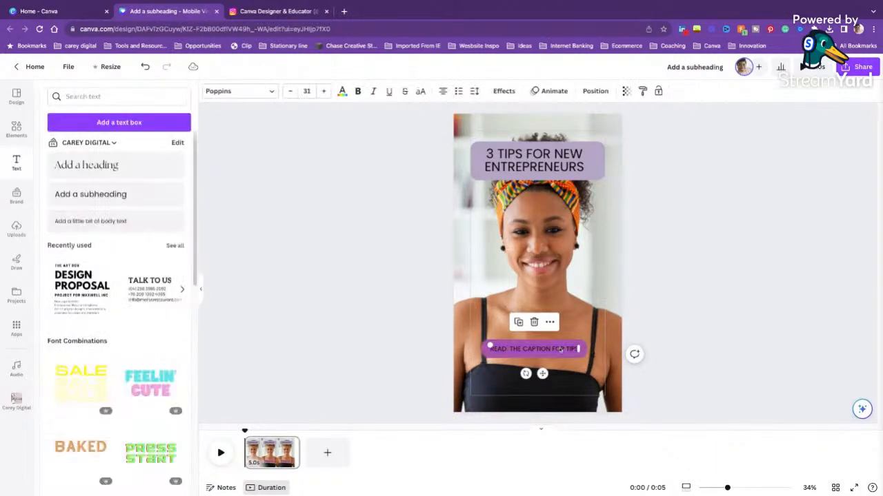
left_click(342, 92)
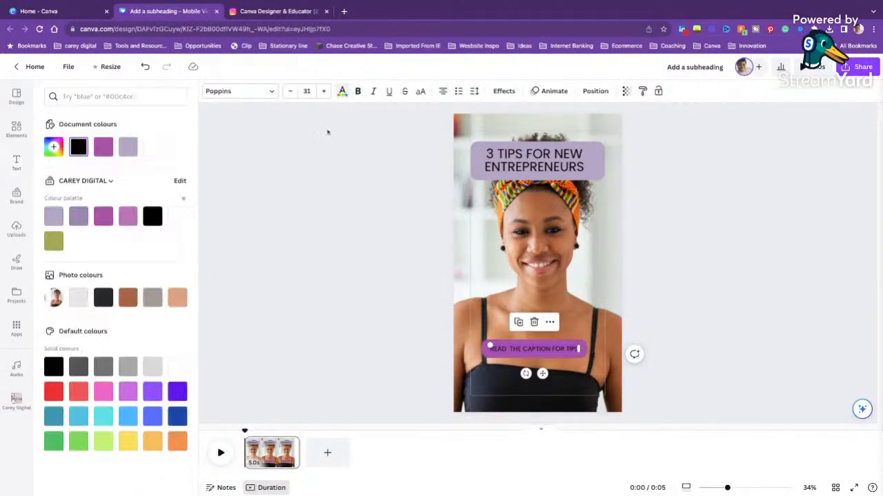
left_click(152, 147)
left_click(640, 321)
- Group the subheading with its bar, move the group slightly higher and centre it horizontally on the page
left_click(536, 345)
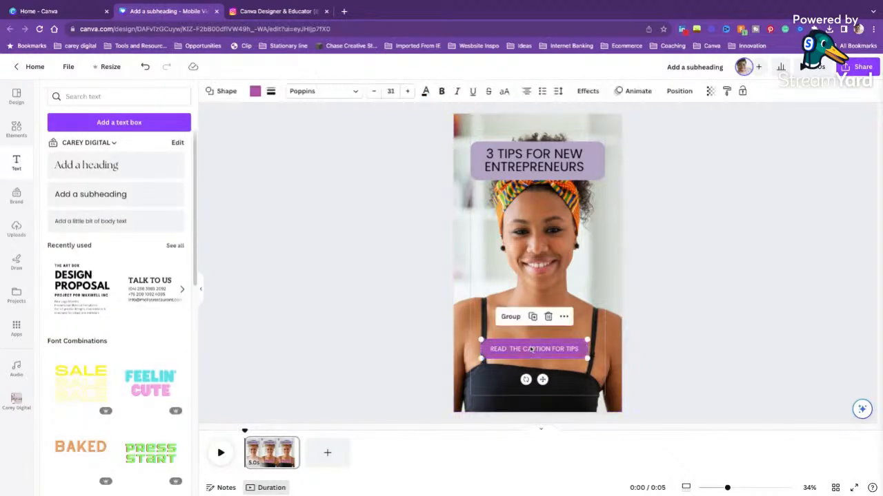
left_click(508, 317)
left_click_drag(531, 354, 534, 347)
left_click(537, 274)
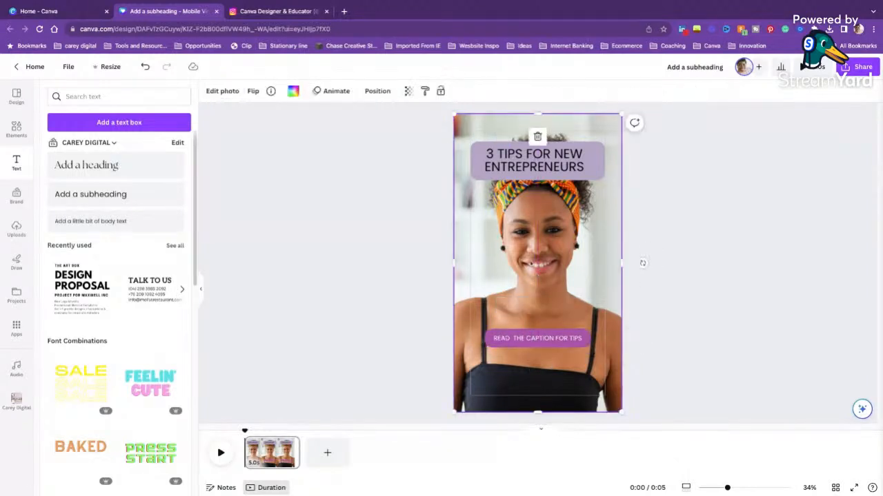
- Search the elements library for "ENTREPRENEUR" and show all of the photo results
left_click(16, 131)
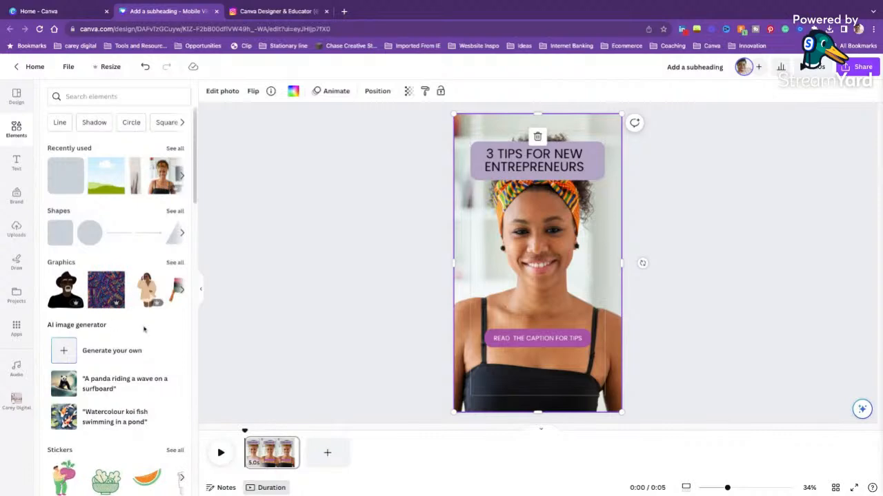
scroll(135, 324, "down", 2)
scroll(131, 345, "down", 2)
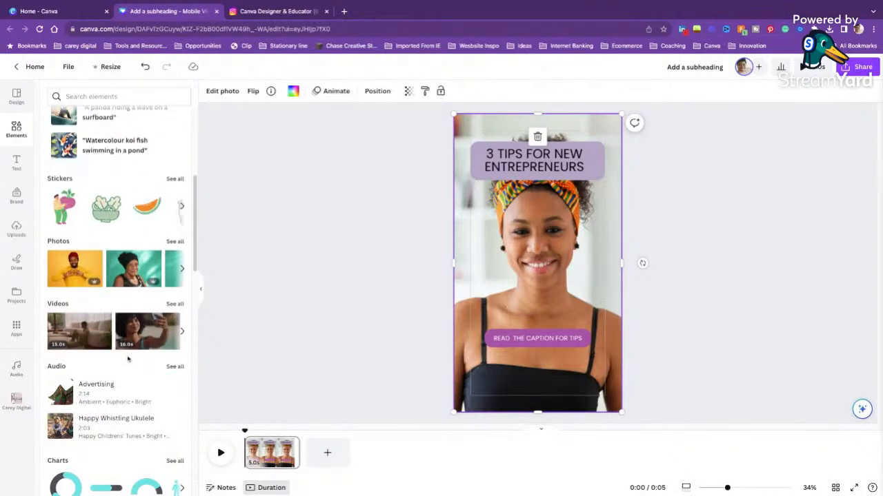
left_click(78, 97)
type("E")
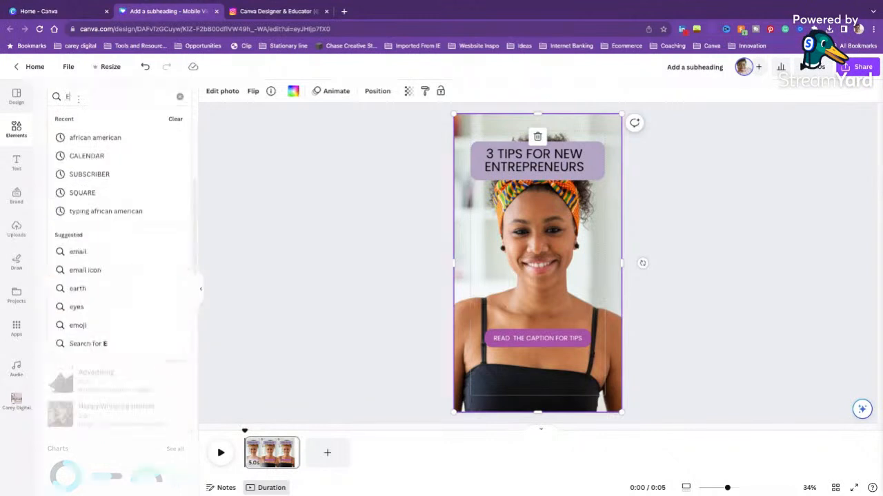
type("NTREPR")
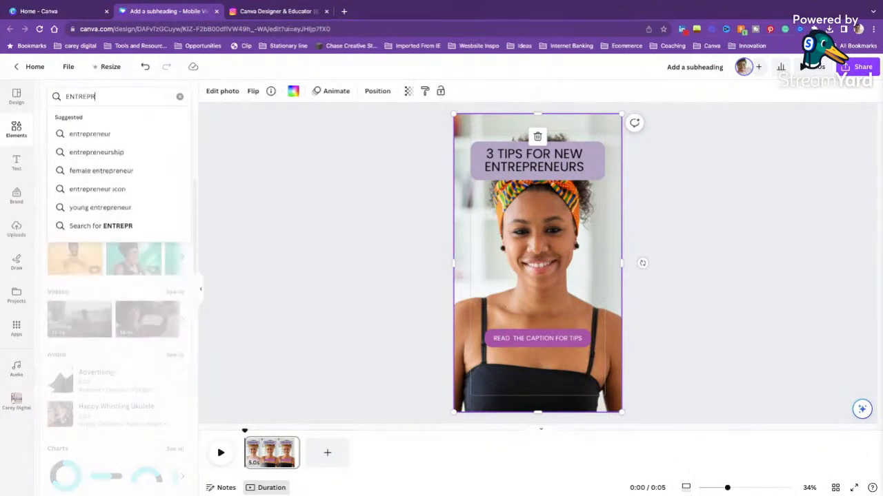
type("ENEUR")
key("Return")
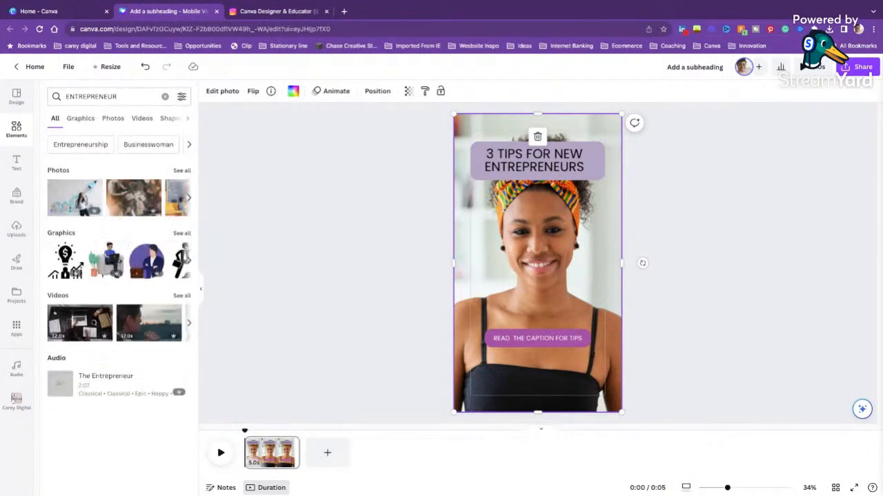
left_click(181, 170)
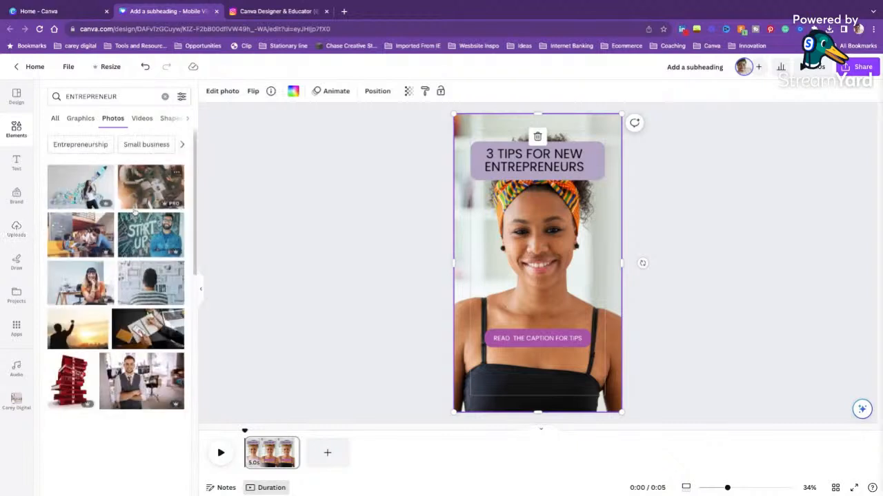
scroll(71, 400, "down", 1)
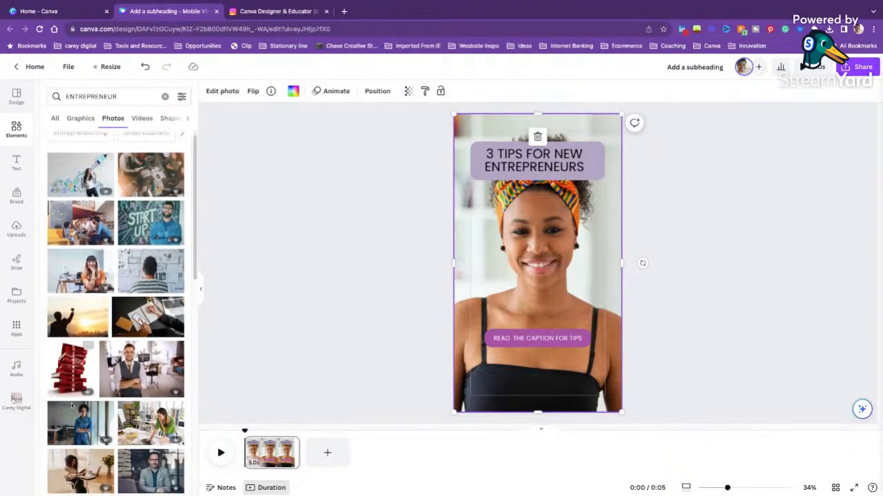
- Replace the background photo with the one of a woman in a denim shirt and shift it within its crop to show her
left_click_drag(80, 424, 550, 253)
double_click(543, 236)
left_click_drag(561, 203, 589, 202)
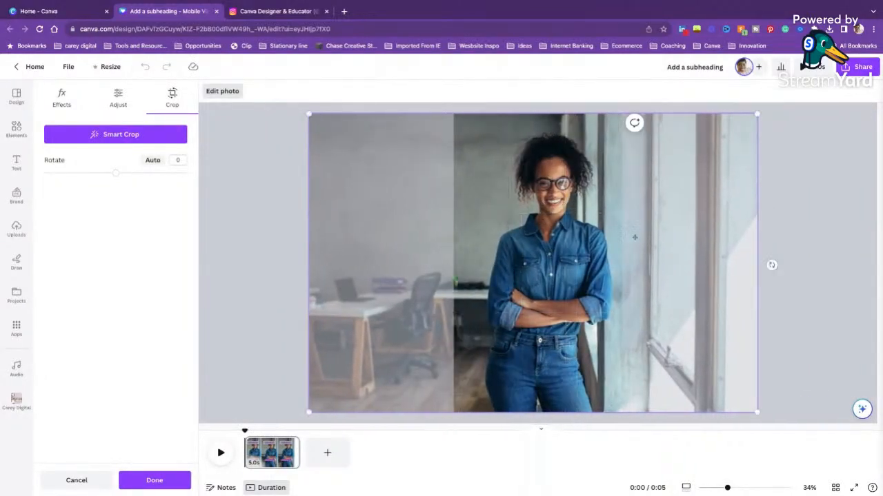
left_click(778, 213)
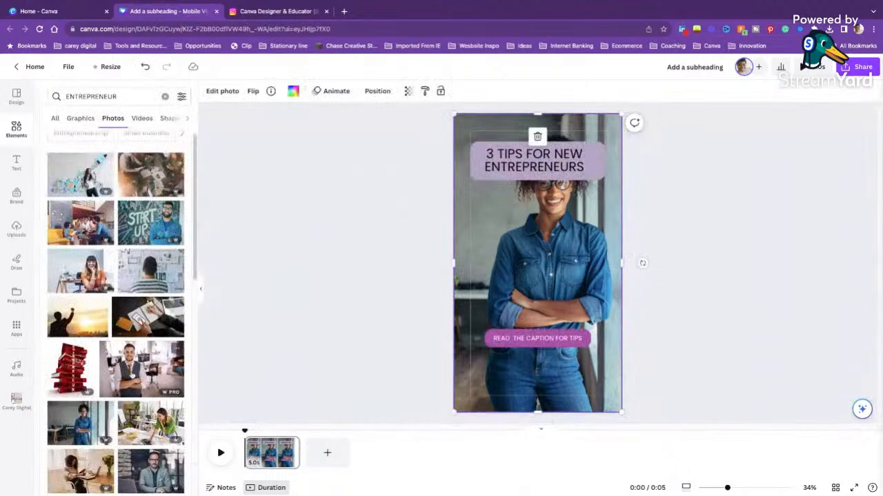
- Replace the background photo with the one of a seated woman in a beige blouse holding a tablet
scroll(131, 360, "down", 1)
left_click_drag(103, 399, 604, 255)
double_click(540, 249)
left_click(818, 207)
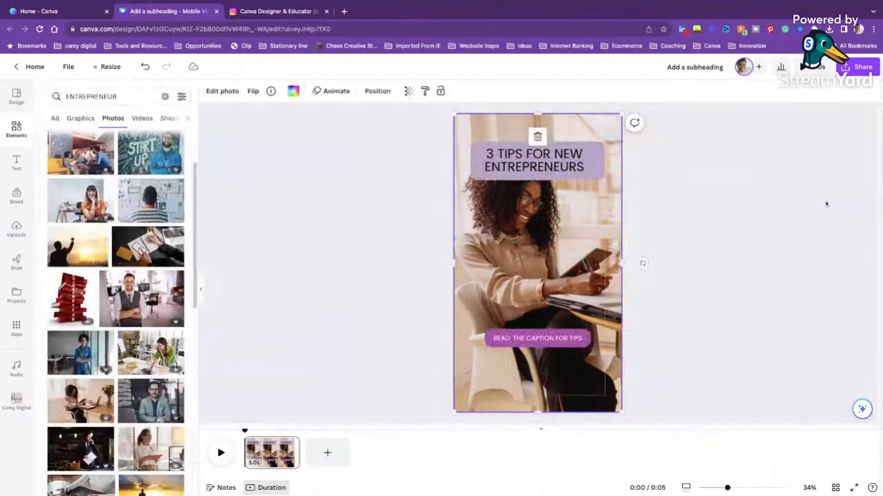
- Try the third, magenta-purple CAREY DIGITAL brand colour on the title text and undo it
left_click(524, 166)
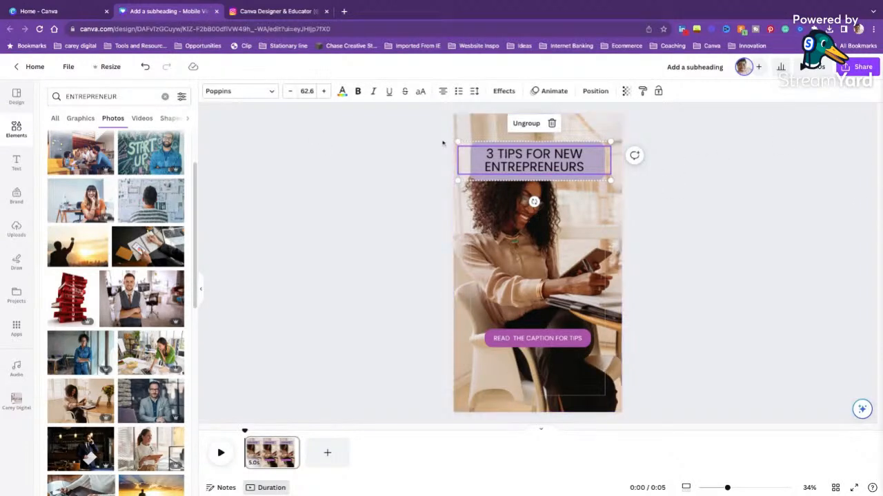
left_click(342, 91)
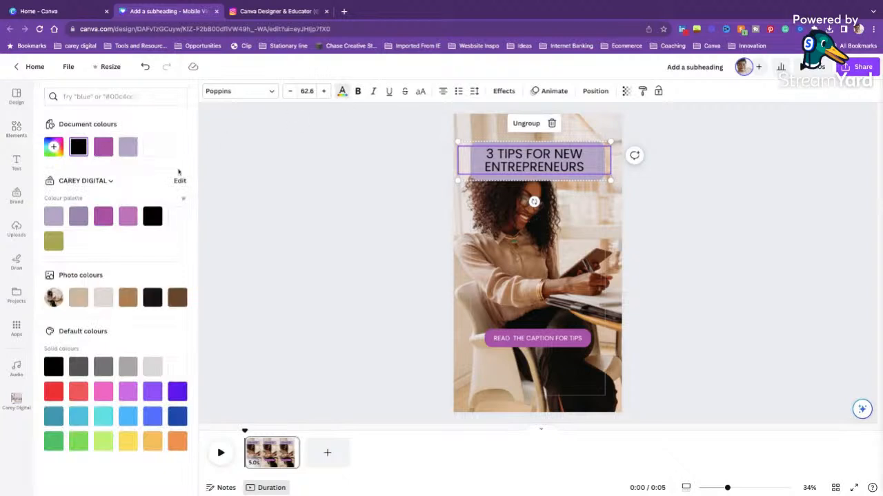
left_click(112, 217)
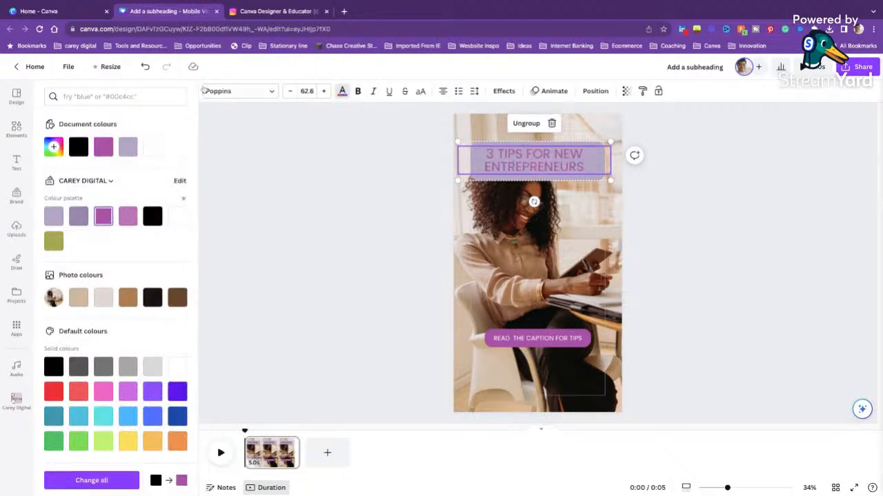
key("ctrl+z")
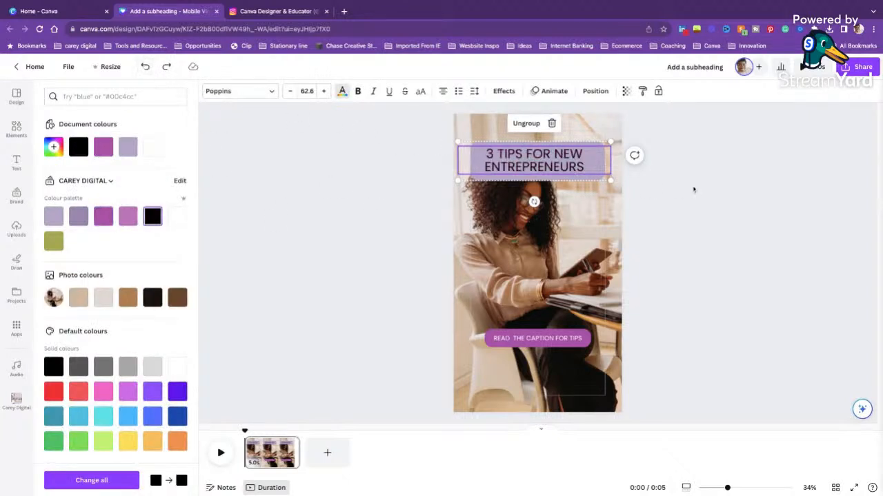
left_click(694, 190)
left_click(659, 193)
- Recolour the bar behind the title with the third, magenta-purple colour of the CAREY DIGITAL brand palette
left_click(594, 179)
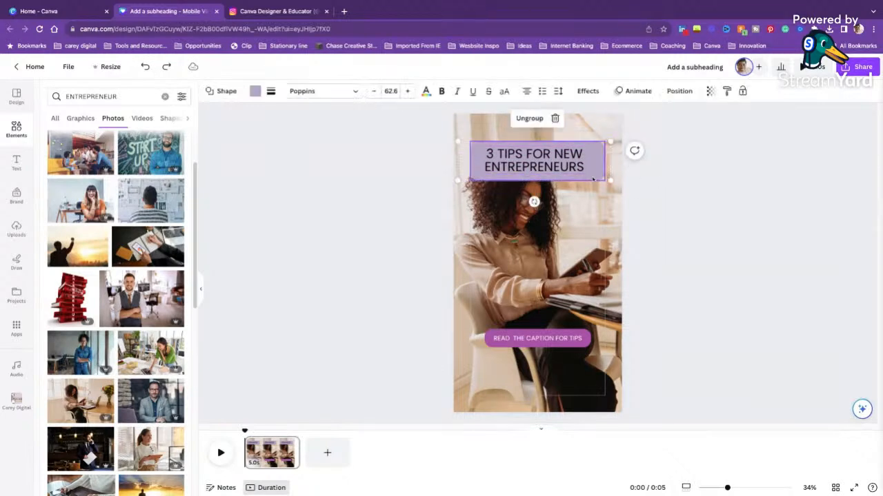
left_click(255, 92)
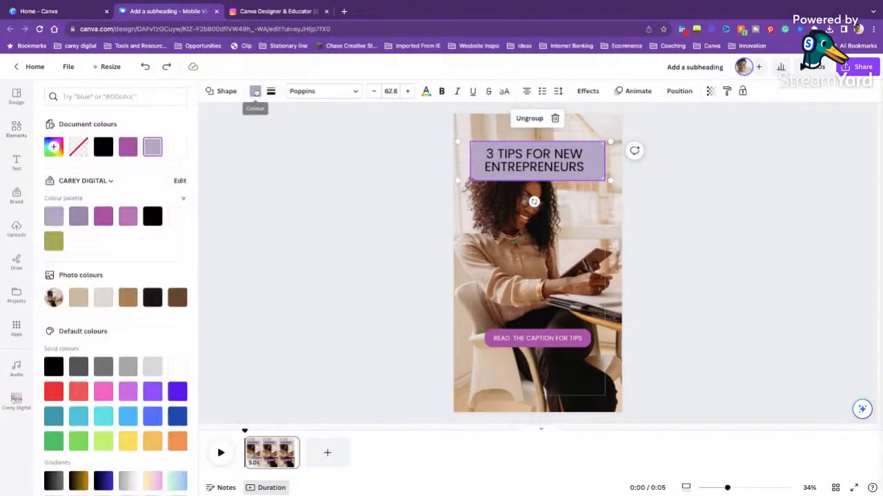
left_click(111, 217)
- Colour the title text "3 TIPS FOR NEW ENTREPRENEURS" with the white of the CAREY DIGITAL brand palette
left_click(532, 164)
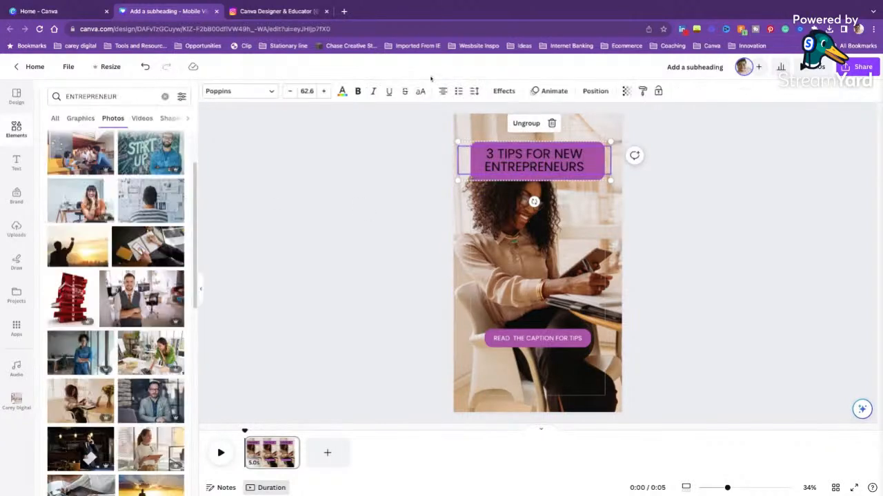
left_click(341, 92)
left_click(177, 217)
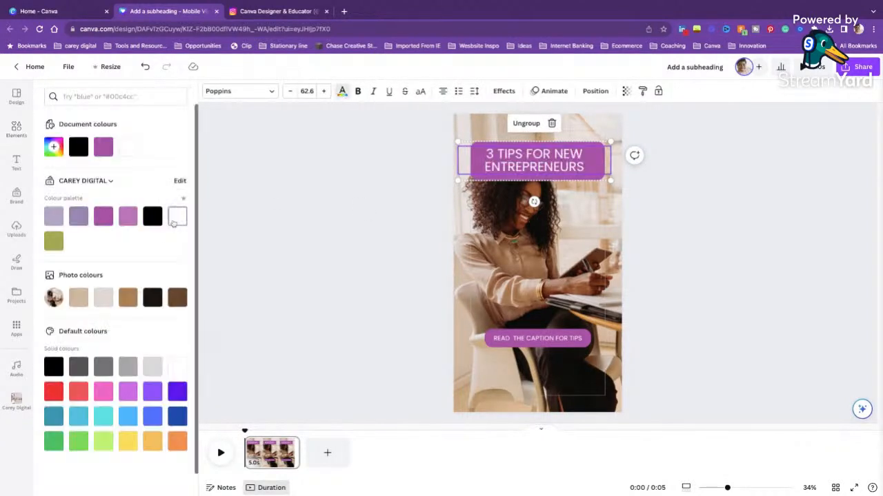
left_click(402, 265)
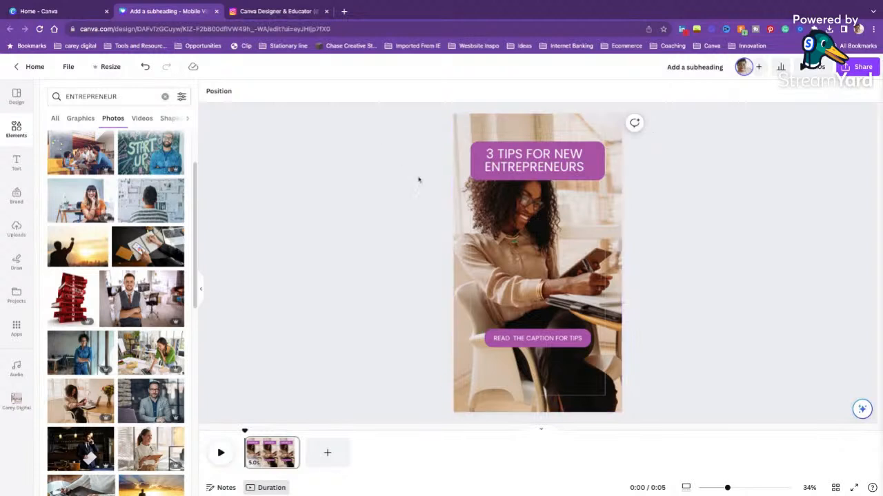
- Examine the animation styles available for the background photo, from the basic and exaggerated ones to the photo movements
left_click(526, 135)
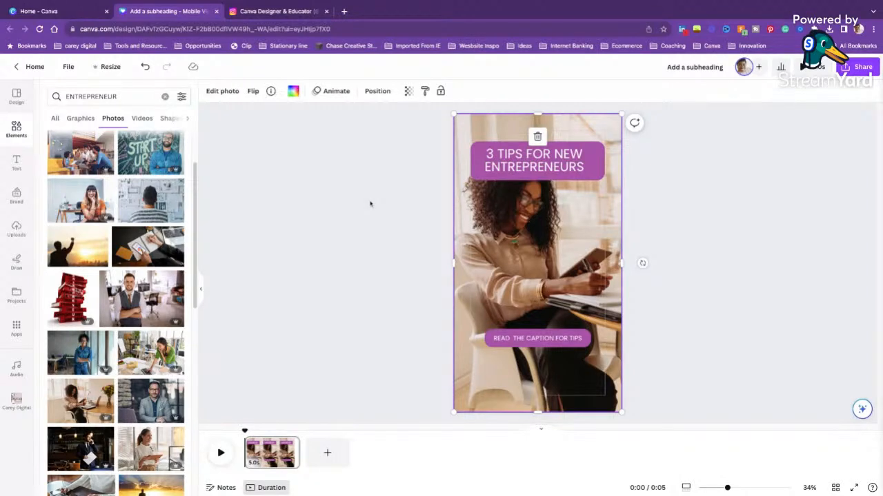
left_click(322, 93)
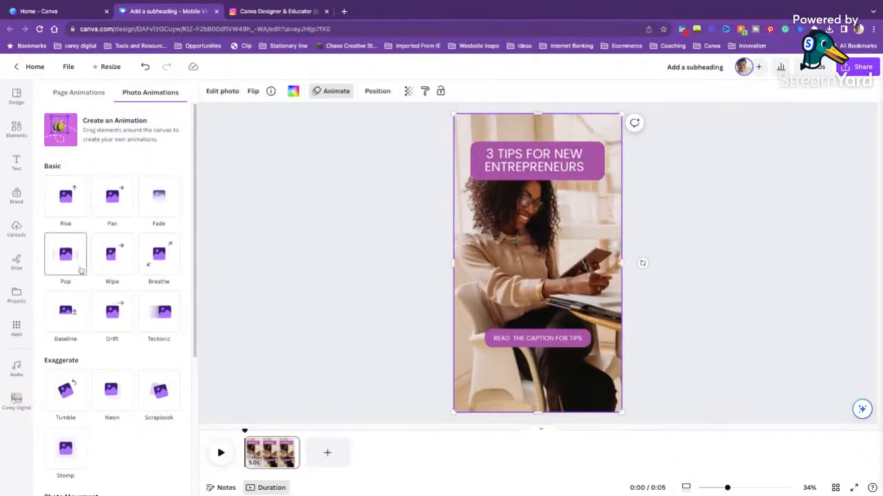
scroll(120, 310, "down", 2)
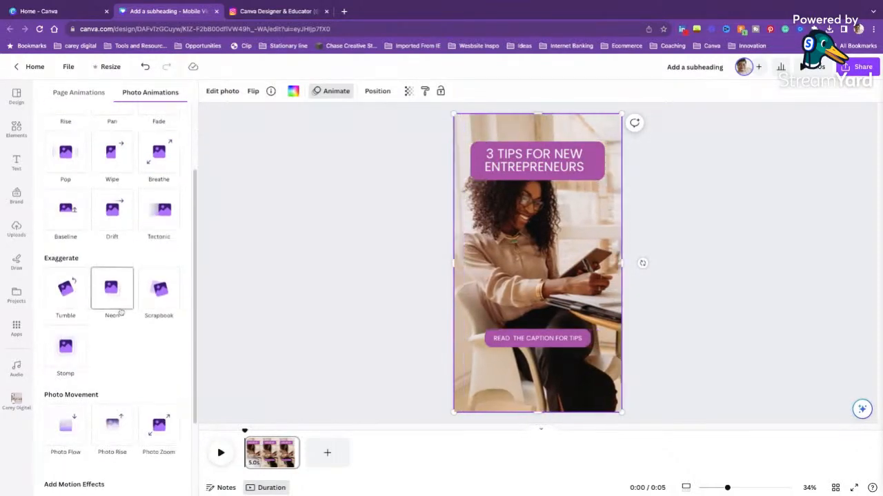
scroll(117, 290, "up", 3)
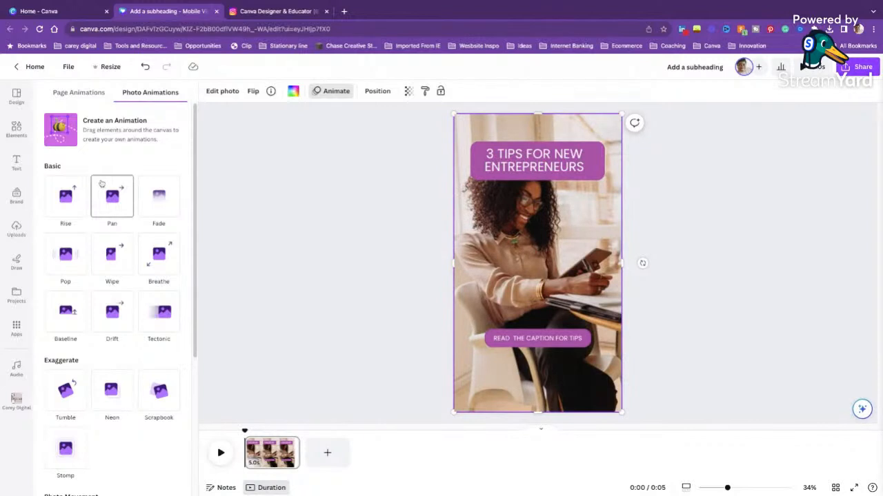
scroll(93, 375, "down", 3)
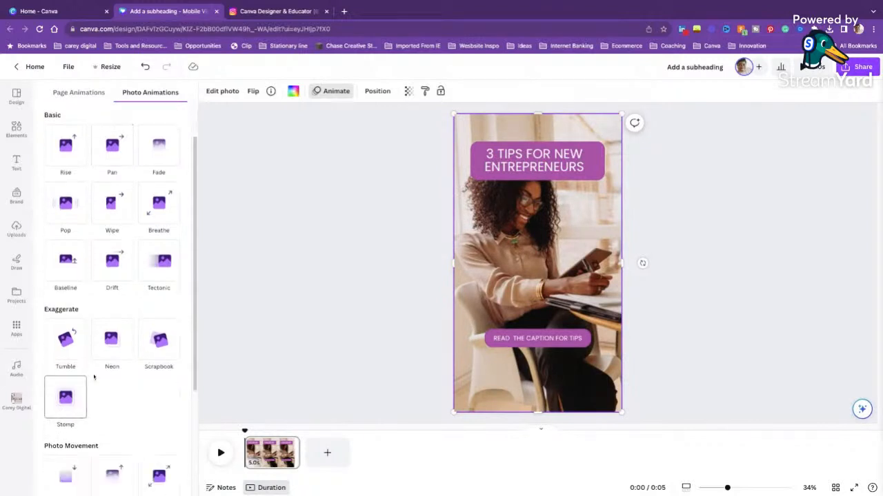
scroll(110, 379, "down", 1)
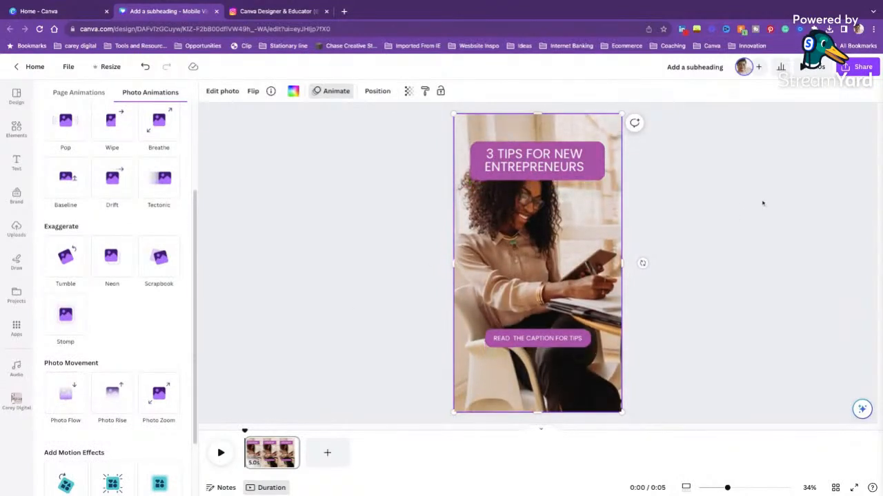
left_click(599, 240)
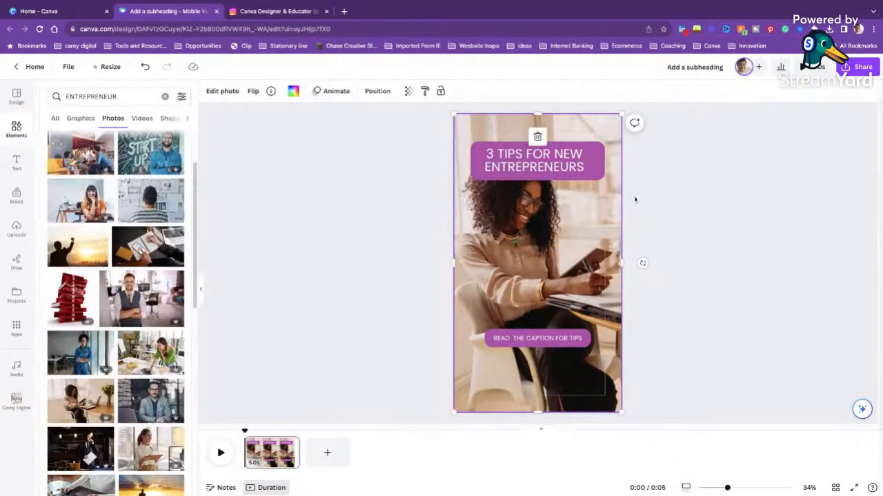
left_click(561, 122)
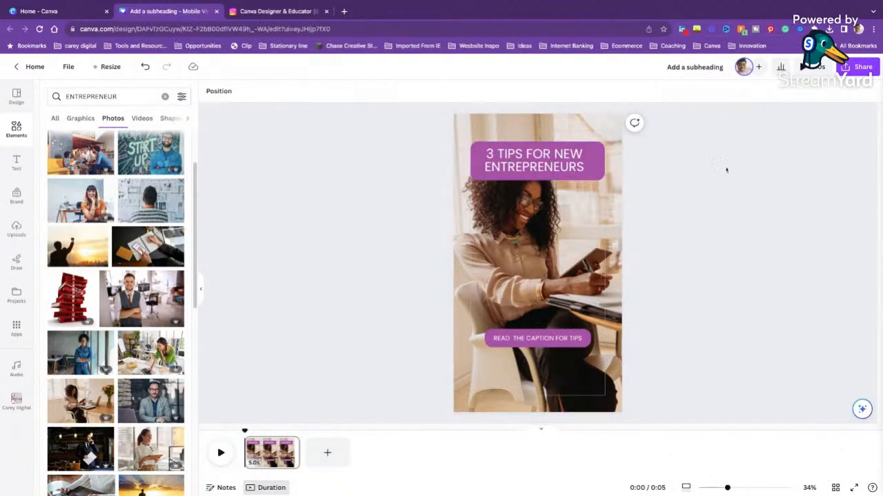
- Apply the Photo Flow animation to the background photo, set it to run on both enter and exit, and lower its intensity
left_click(602, 129)
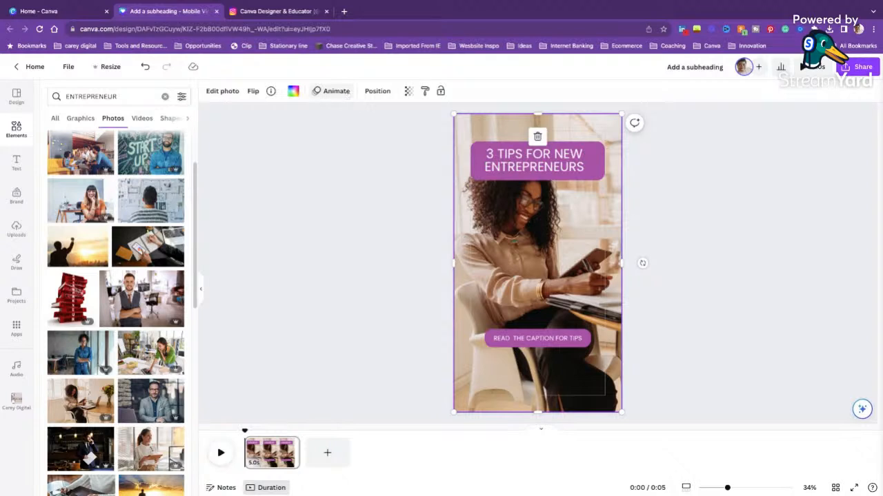
left_click(340, 93)
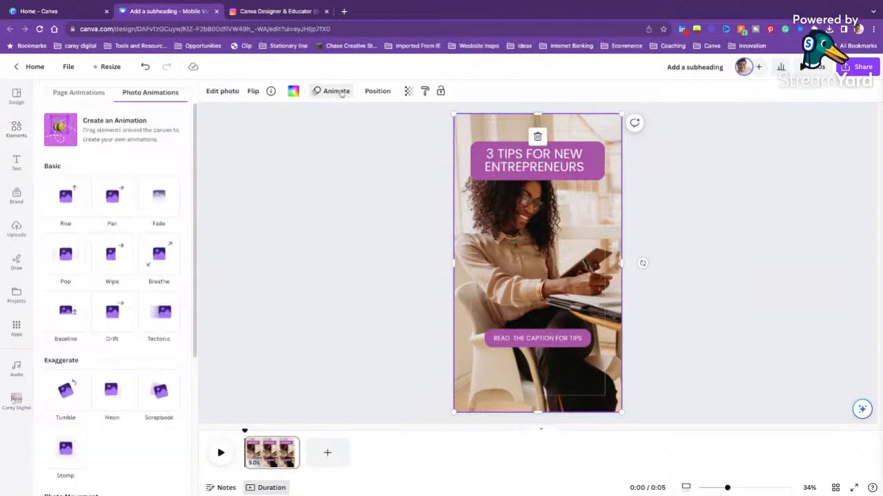
left_click(331, 95)
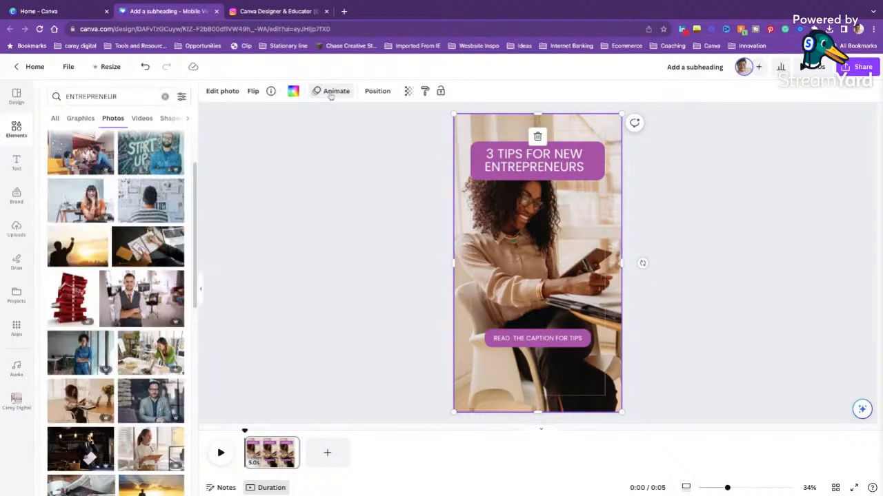
left_click(331, 95)
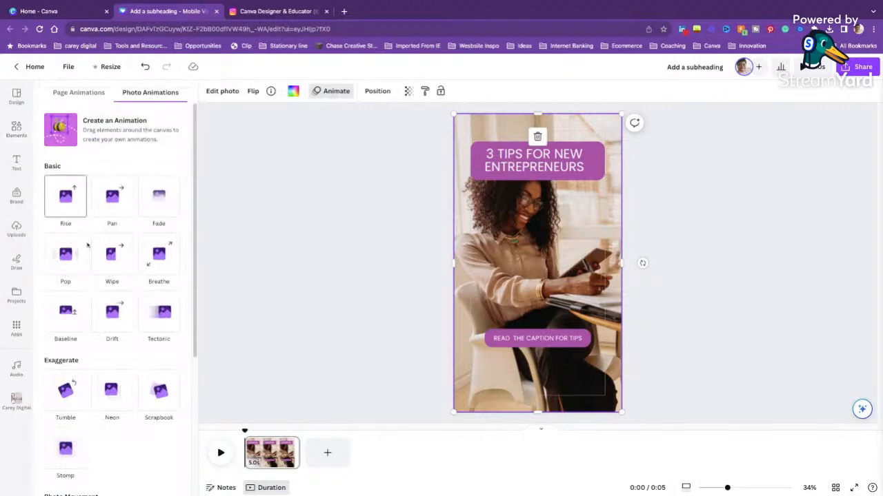
scroll(114, 282, "down", 2)
scroll(122, 320, "down", 1)
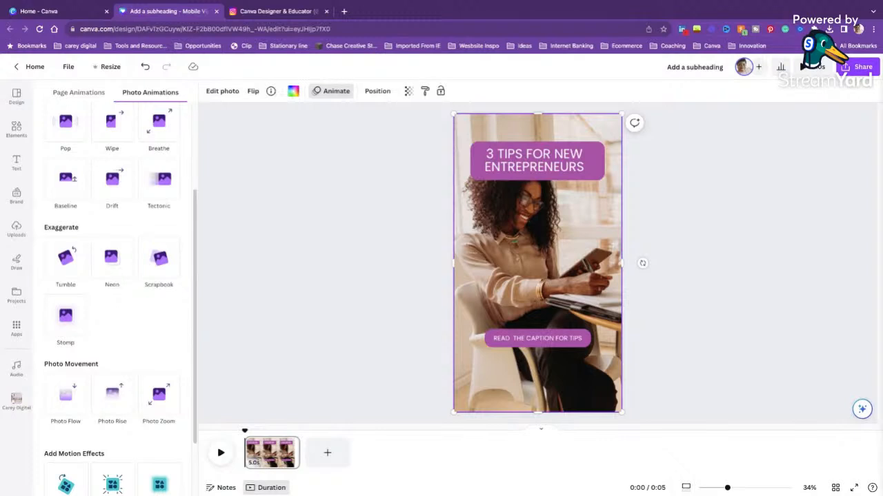
left_click(78, 405)
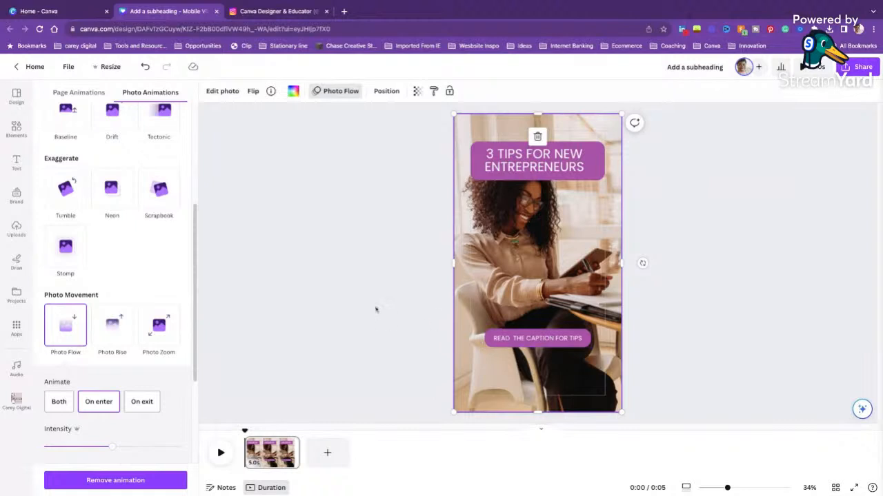
left_click(50, 408)
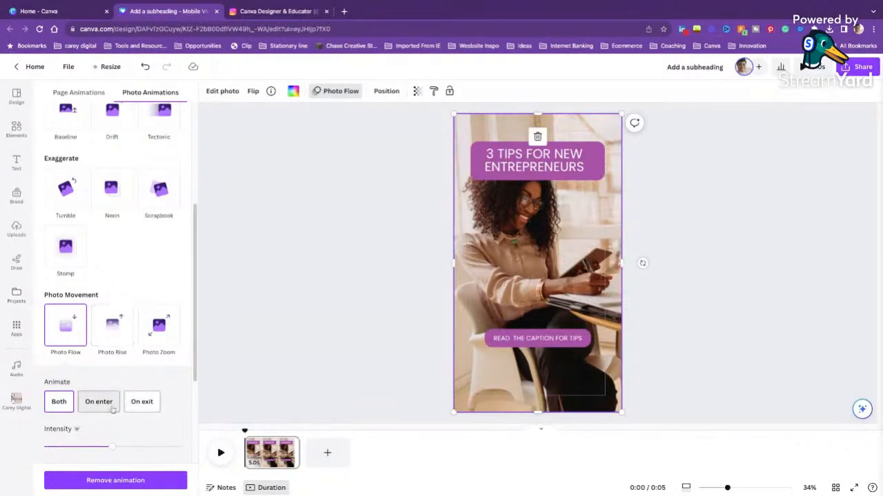
left_click_drag(110, 446, 79, 447)
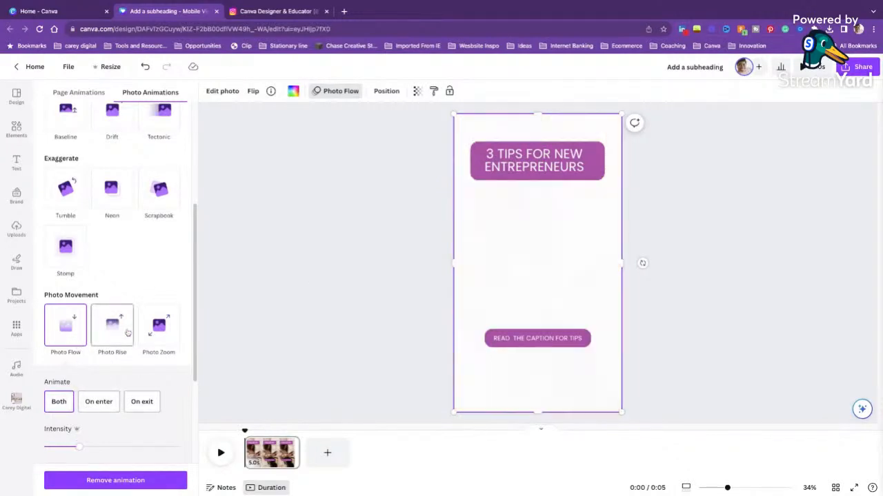
- Try the Photo Rise and Photo Zoom animations on the background photo, and settle on Photo Flow running on enter
left_click(127, 333)
left_click(154, 303)
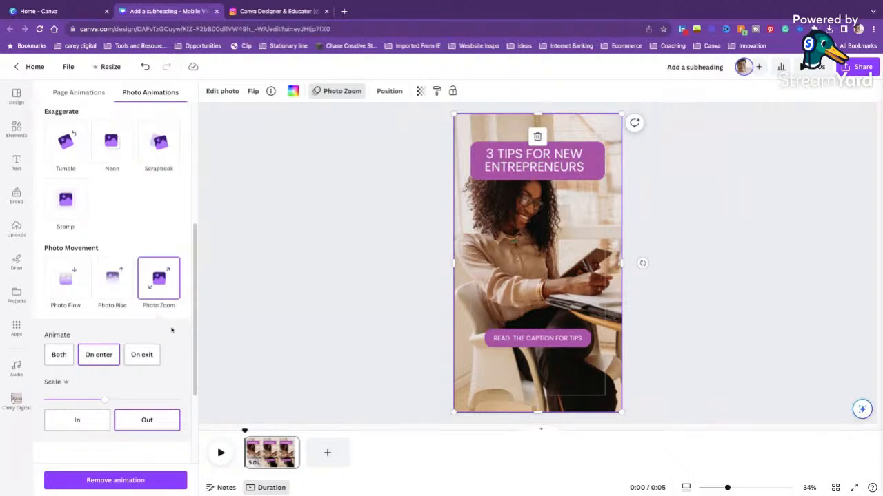
left_click(66, 283)
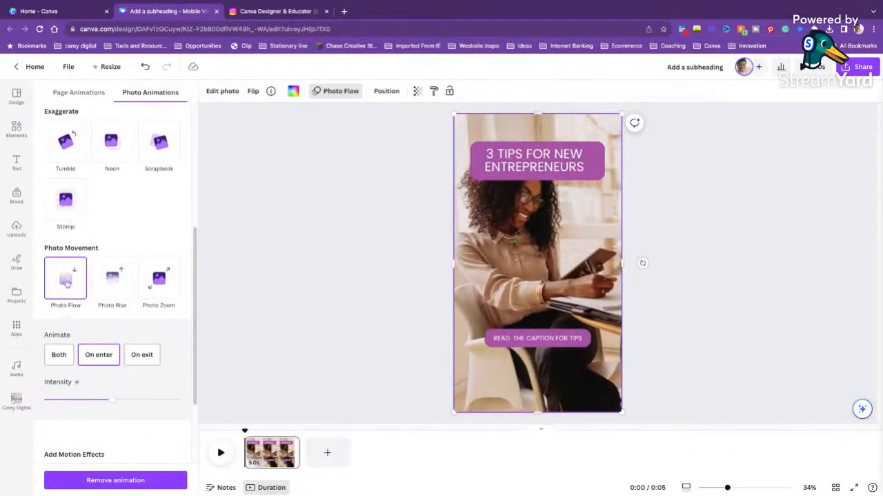
scroll(147, 352, "up", 1)
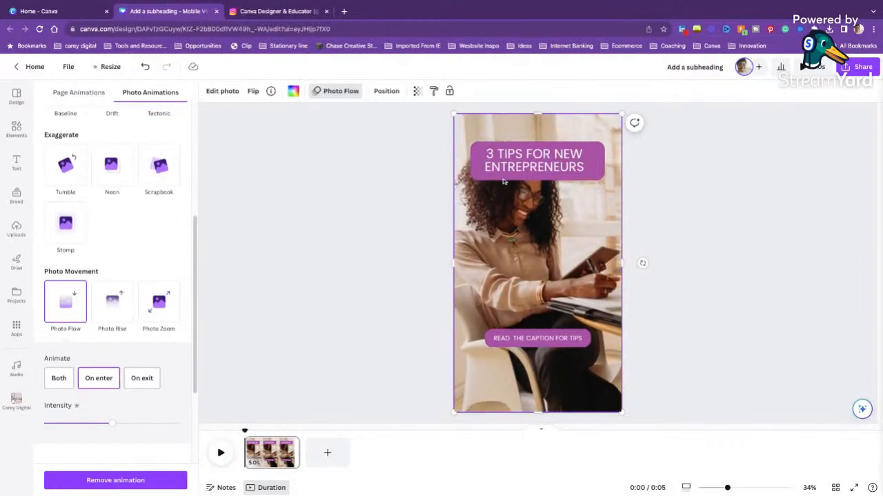
- Apply the Pan animation on enter to the grouped title "3 TIPS FOR NEW ENTREPRENEURS" and select the "READ THE CAPTION FOR TIPS" label
left_click(502, 176)
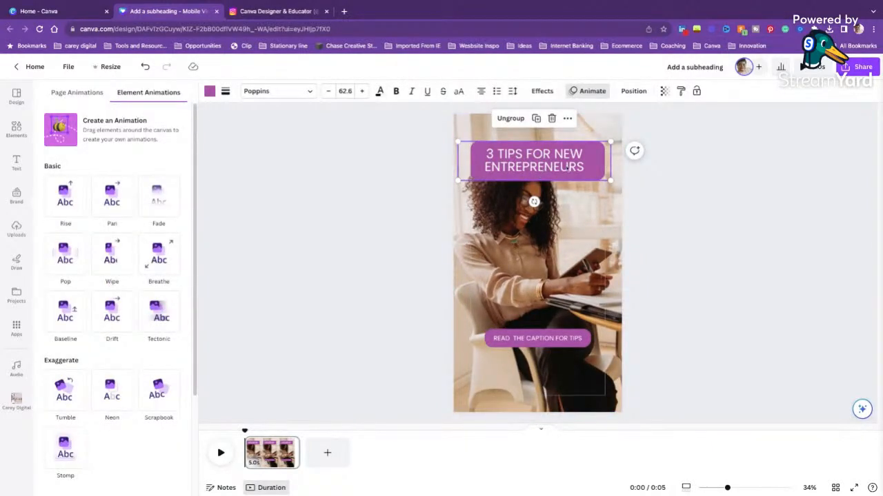
left_click(114, 200)
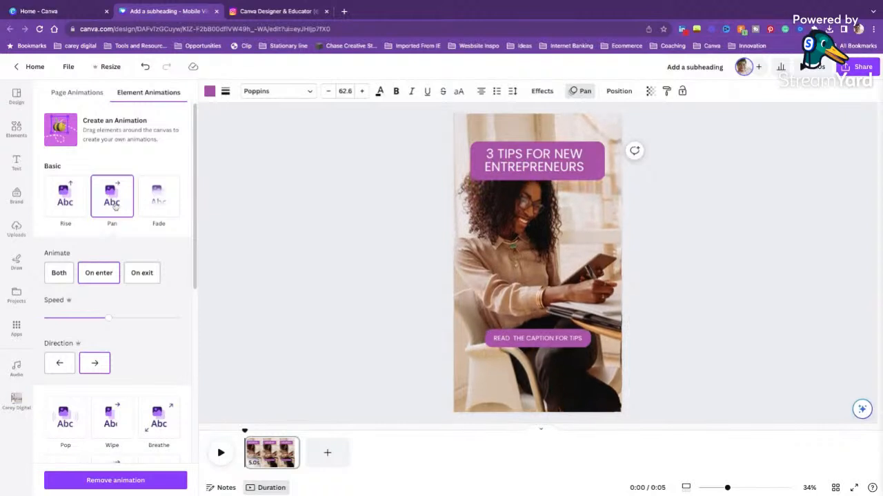
left_click(536, 338)
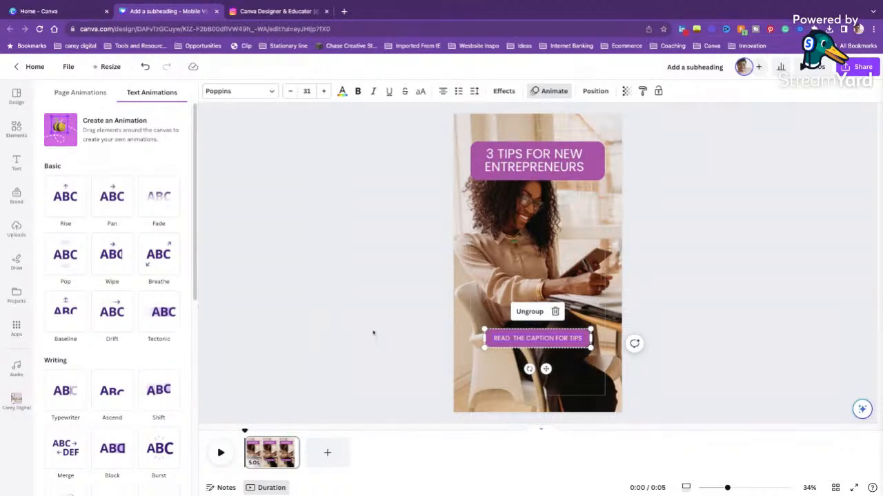
- Play the full preview of the animated reel and return to the design
left_click(810, 67)
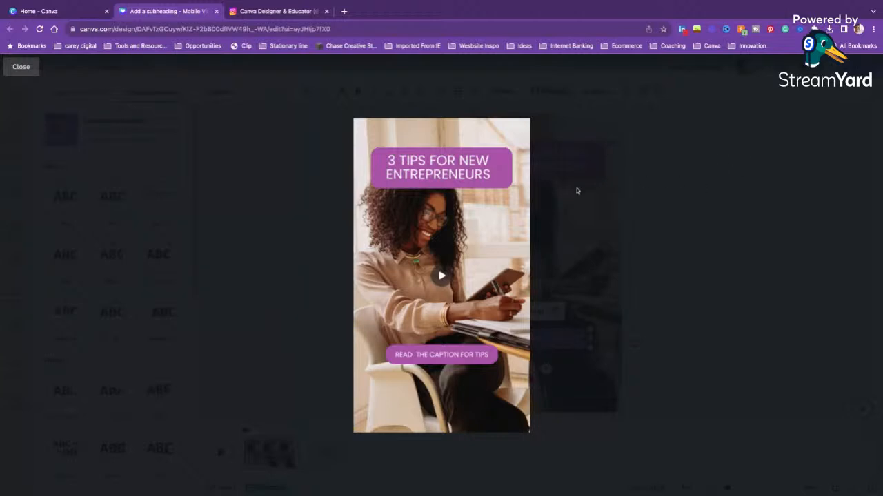
left_click(437, 293)
left_click(437, 279)
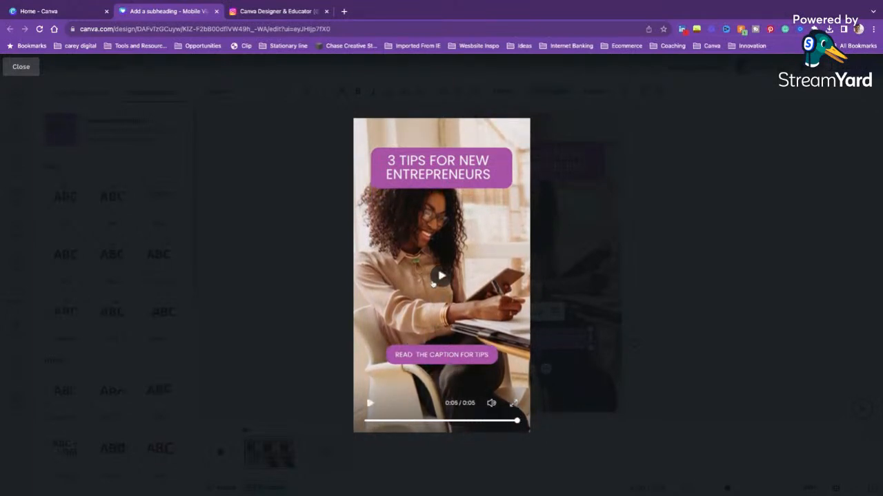
left_click(722, 325)
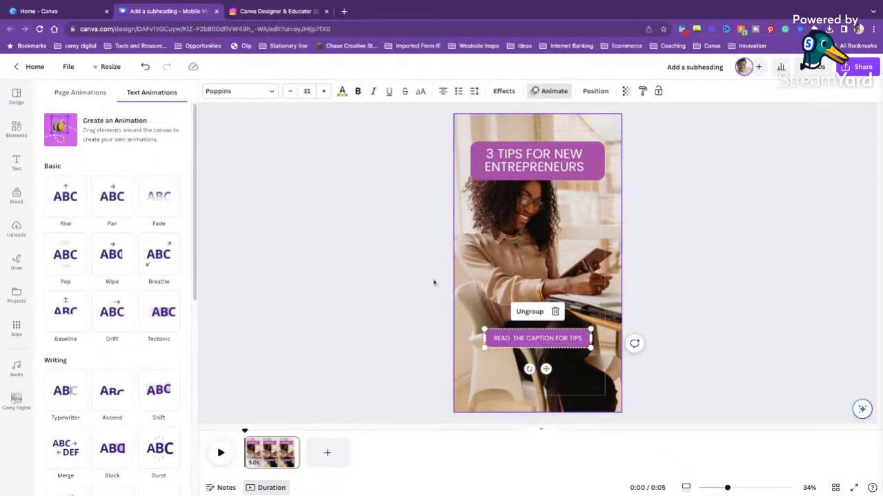
- Find the Audio library among the Canva apps and open it
left_click(17, 297)
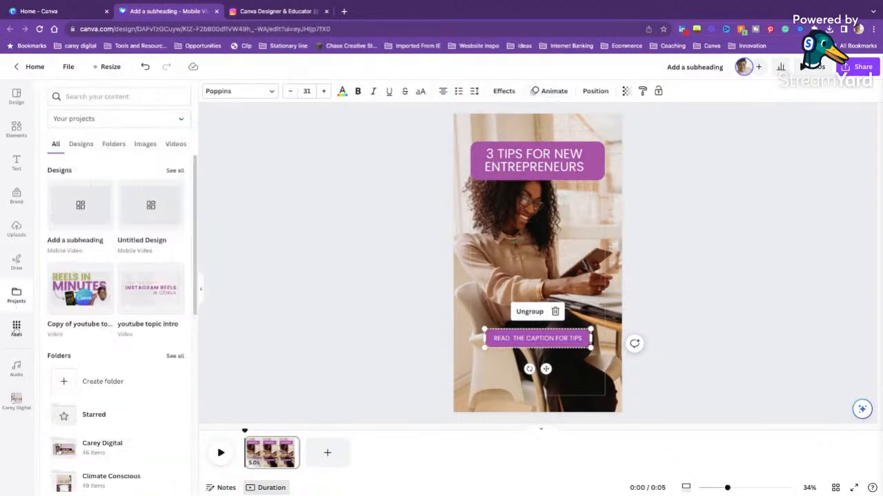
left_click(16, 328)
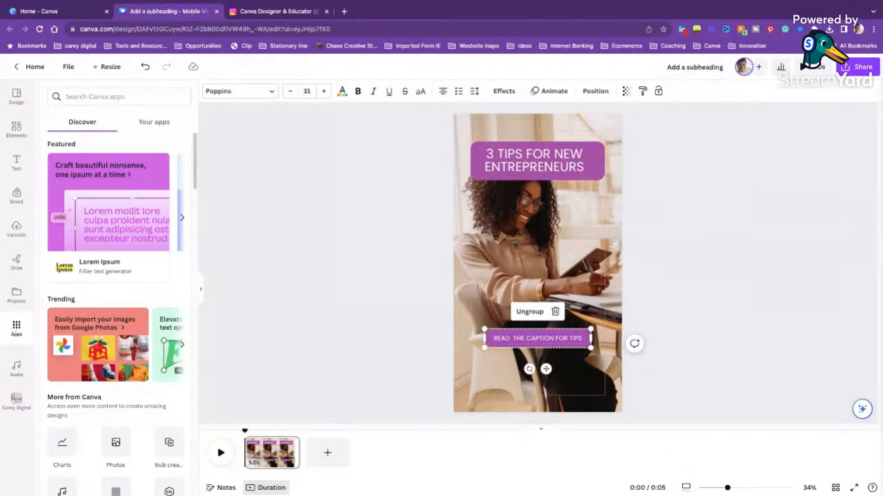
scroll(103, 327, "down", 3)
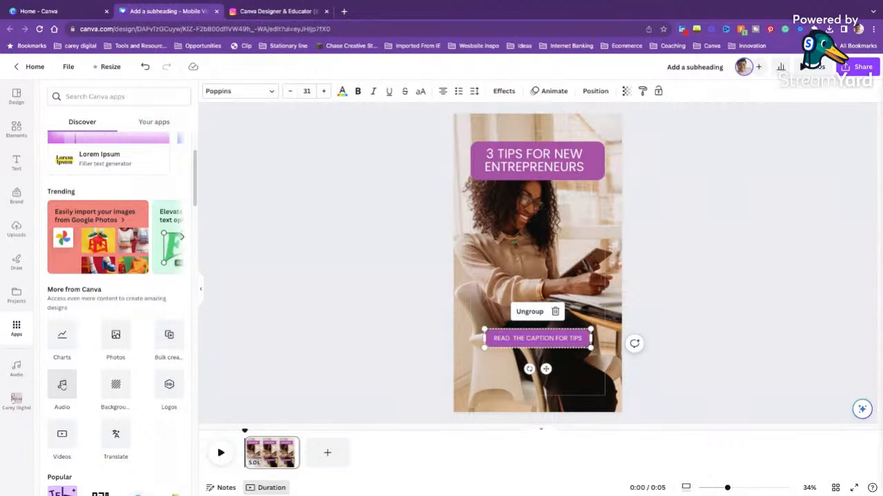
left_click(62, 385)
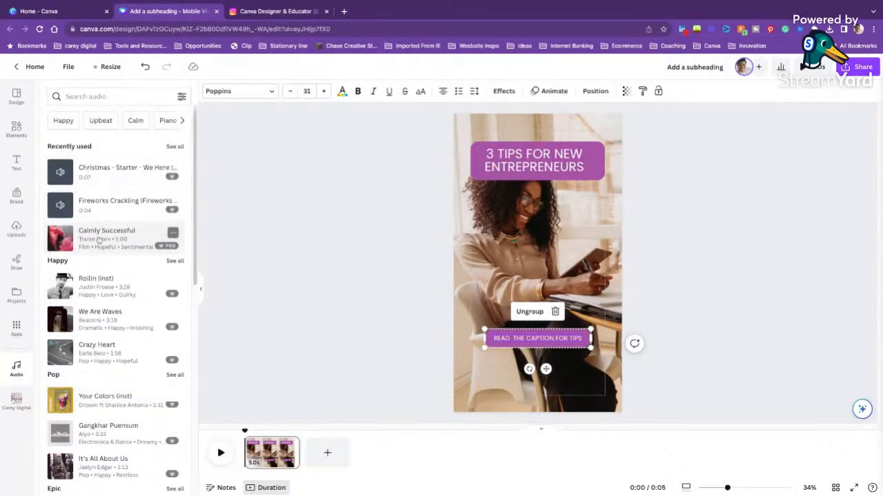
- Browse the suggested audio tracks and listen to samples of "Crazy Heart" and "Your Colors (inst)"
scroll(99, 238, "down", 1)
scroll(99, 238, "down", 1)
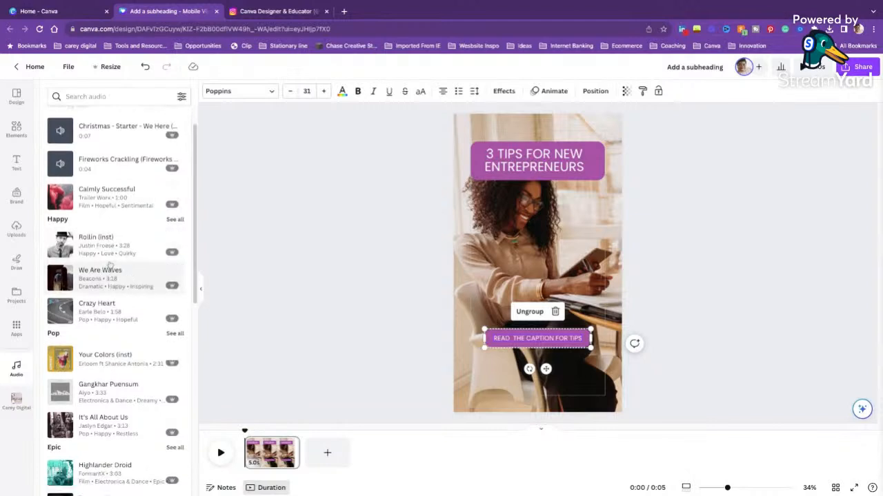
scroll(108, 263, "down", 1)
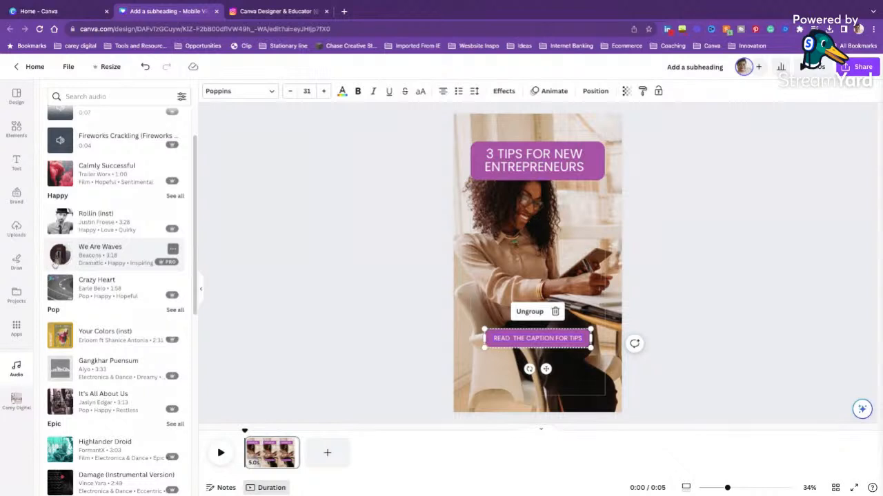
left_click(58, 285)
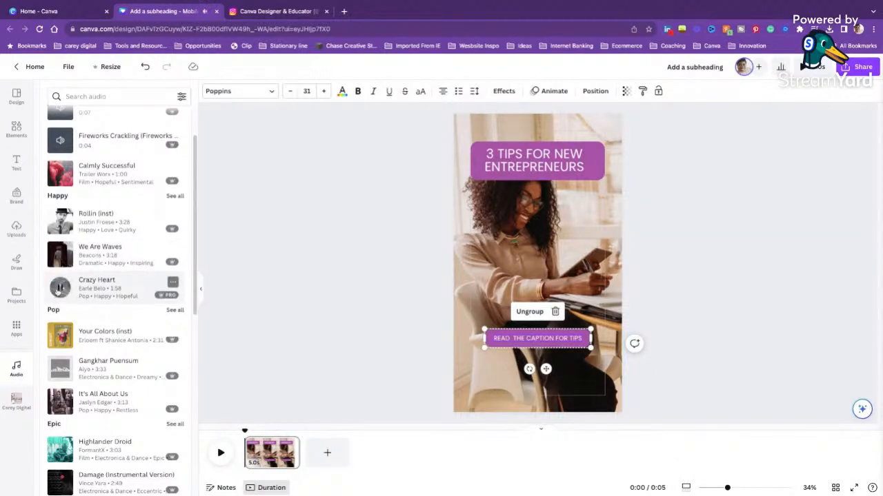
left_click(60, 335)
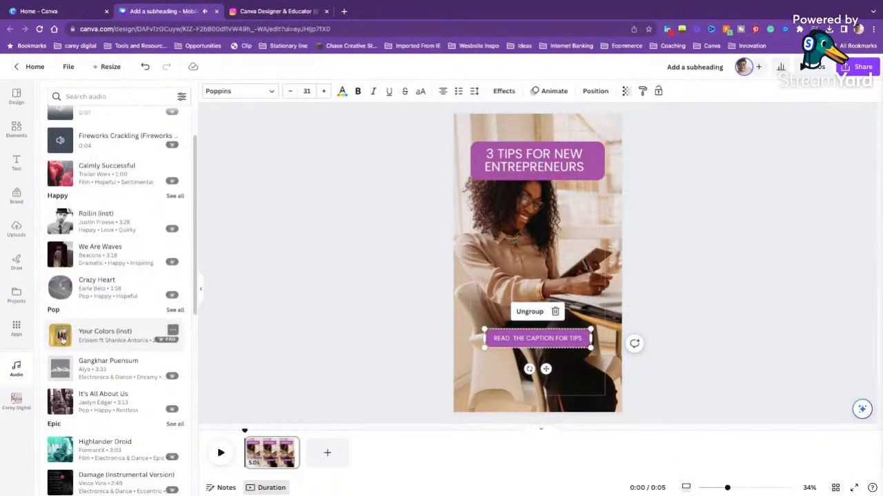
scroll(85, 296, "up", 1)
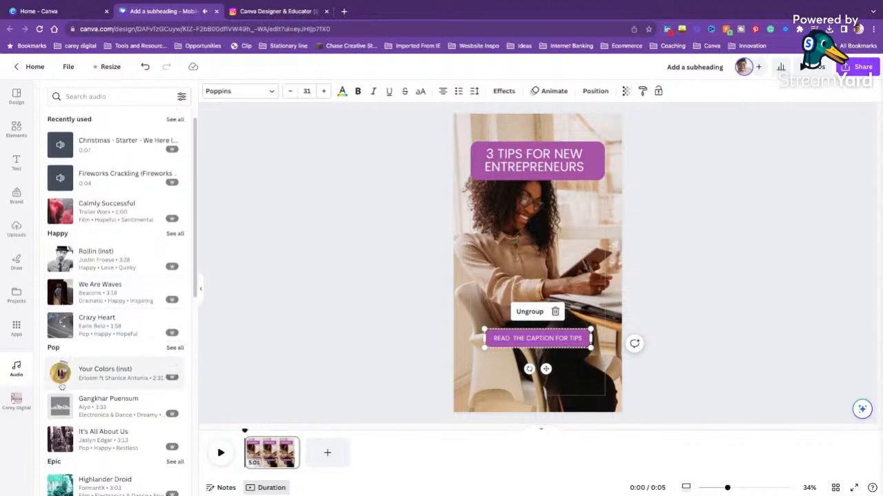
scroll(60, 373, "up", 1)
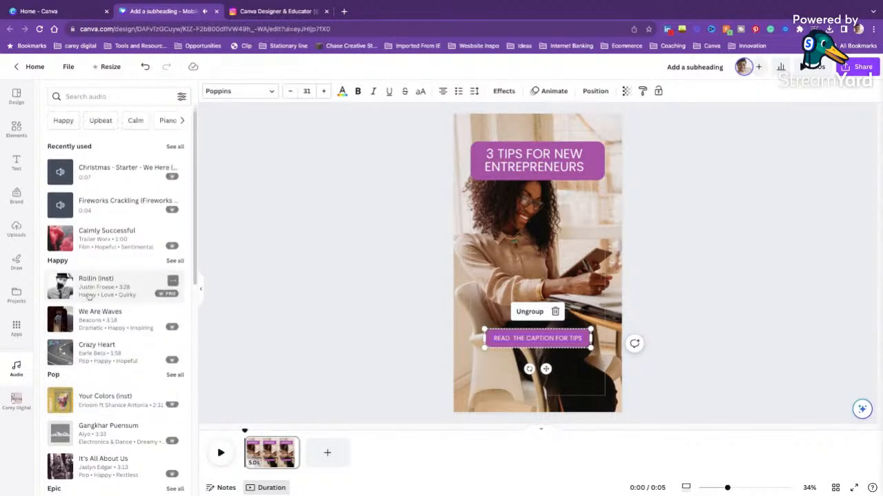
- Browse the audio tracks in the Upbeat category along with its related keyword suggestions
left_click(100, 122)
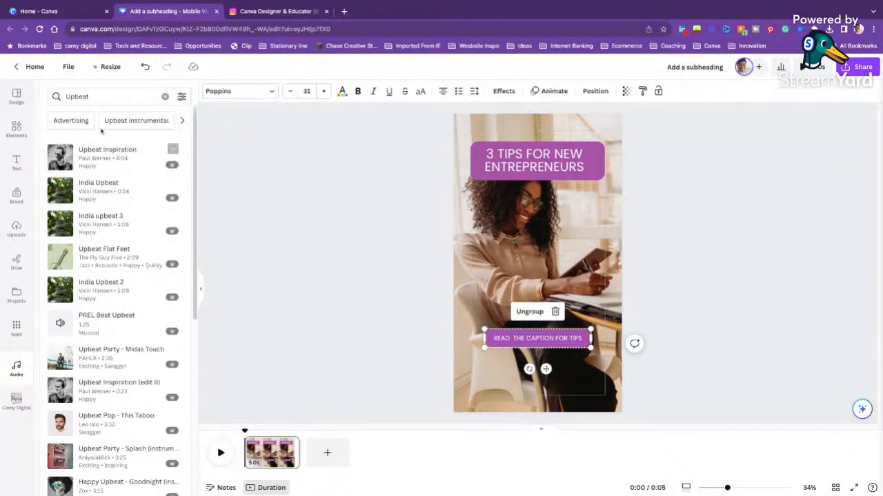
left_click(182, 123)
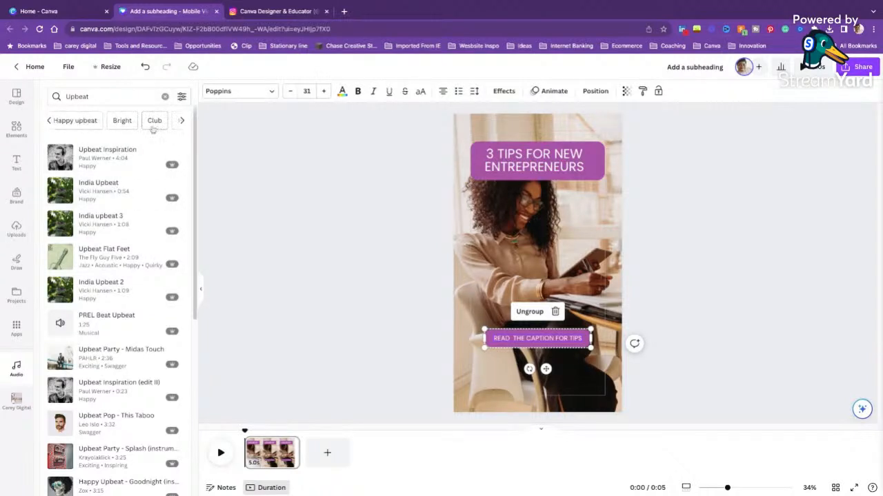
left_click(48, 122)
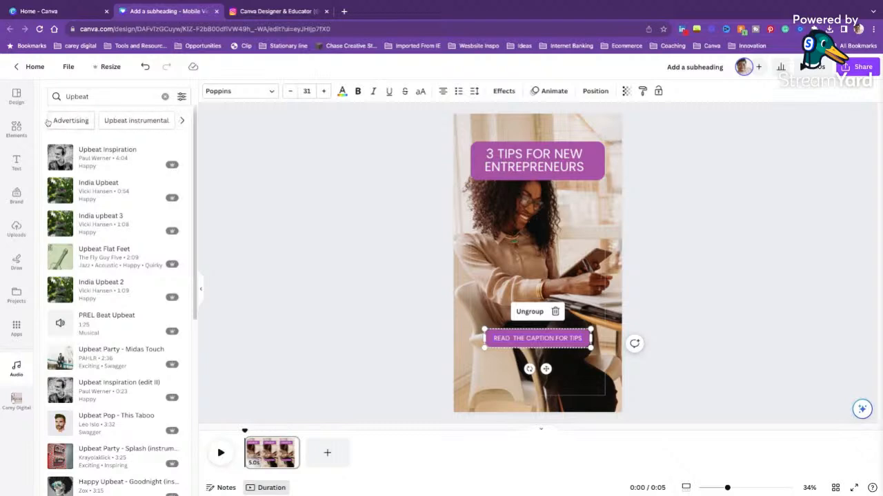
scroll(158, 322, "down", 2)
scroll(158, 323, "up", 2)
- Replace the Upbeat audio search with the suggested search "calm instrumental"
left_click(165, 97)
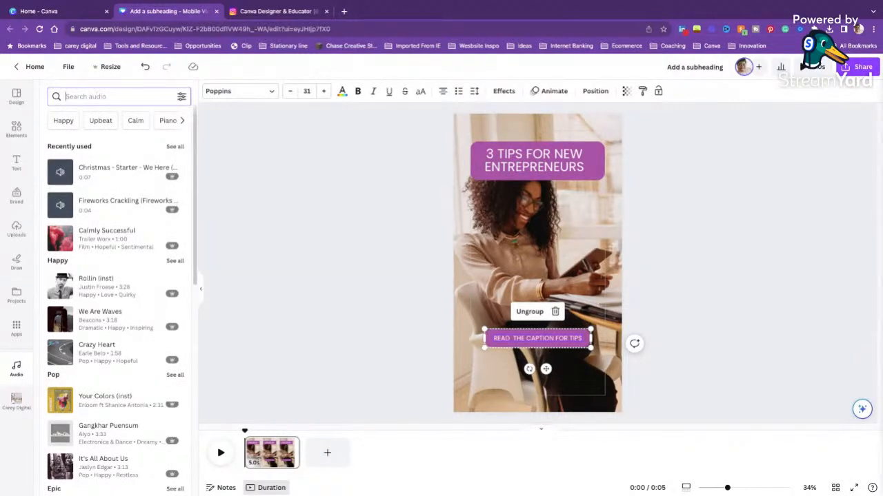
type("CALM")
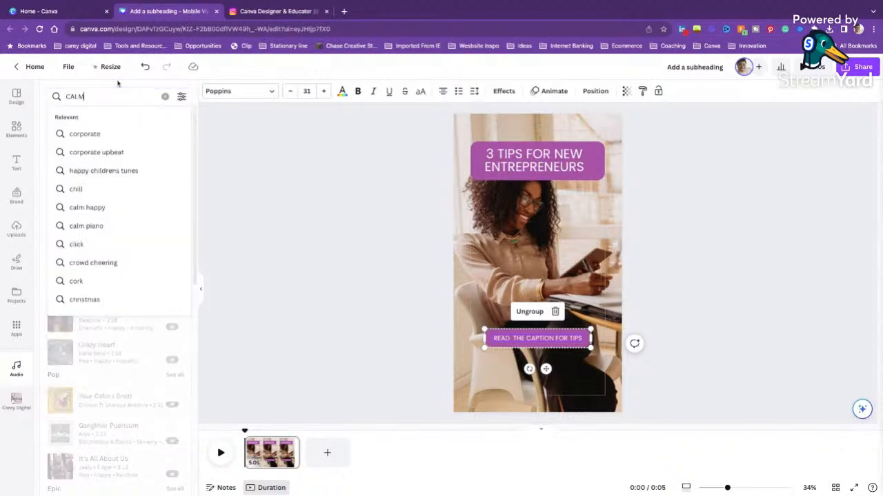
type(" IN")
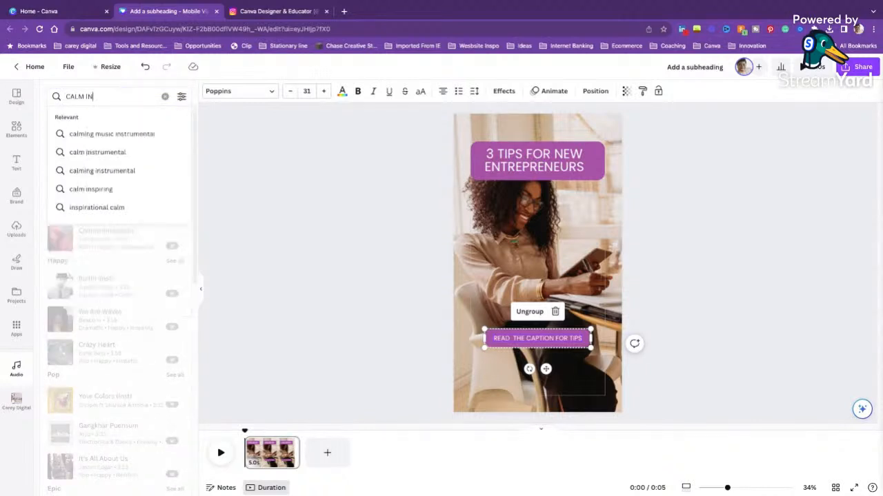
left_click(129, 155)
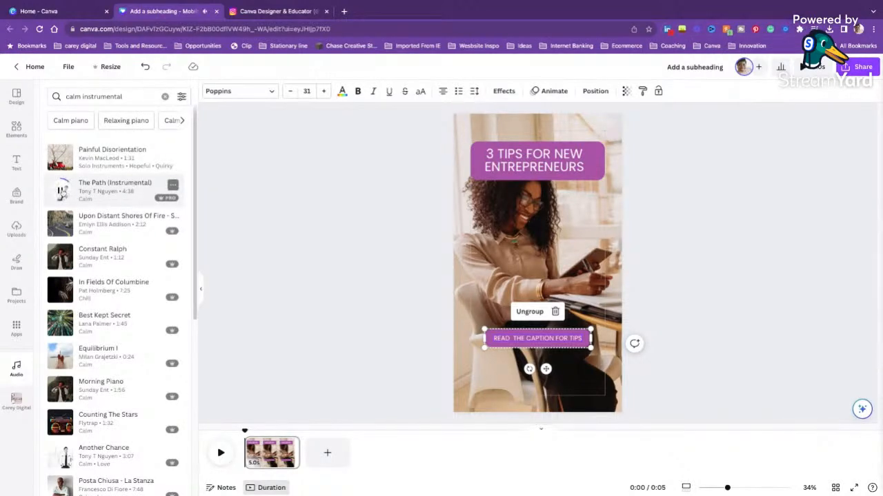
- Listen to samples from the calm instrumental tracks, including "Upon Distant Shores Of Fire", "Best Kept Secret", "Equilibrium I", "Morning Piano" and "Another Chance"
left_click(59, 228)
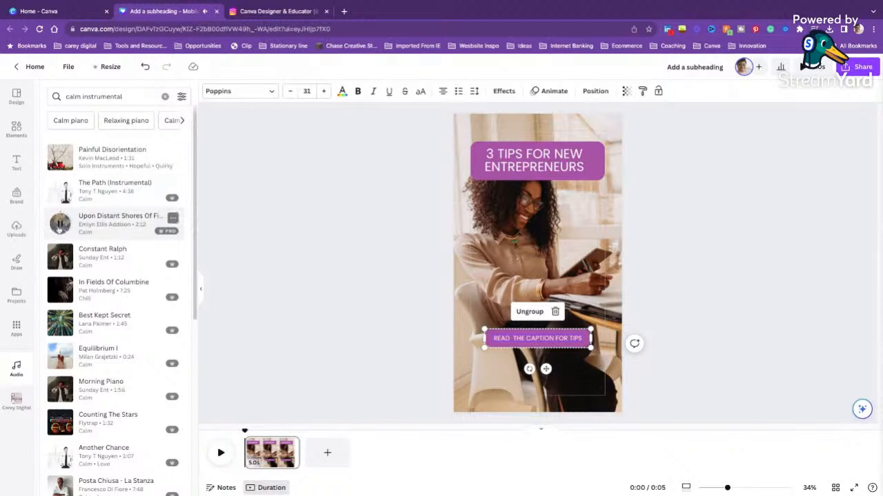
left_click(63, 295)
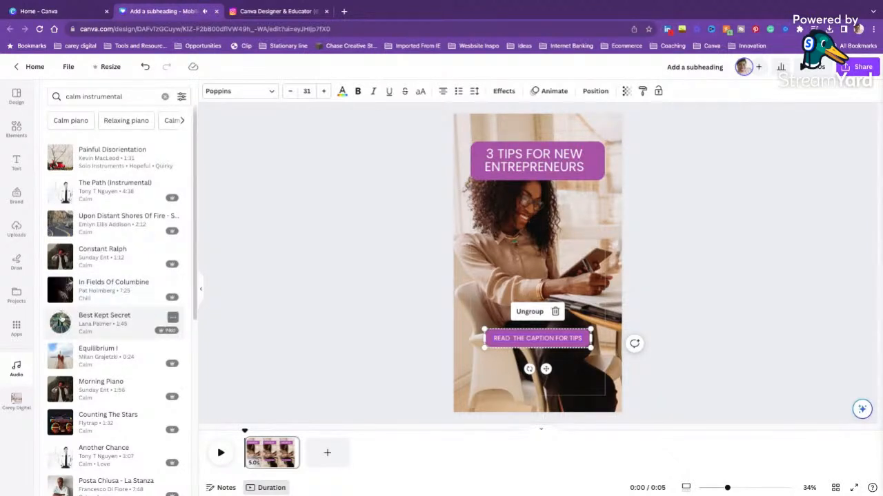
left_click(59, 355)
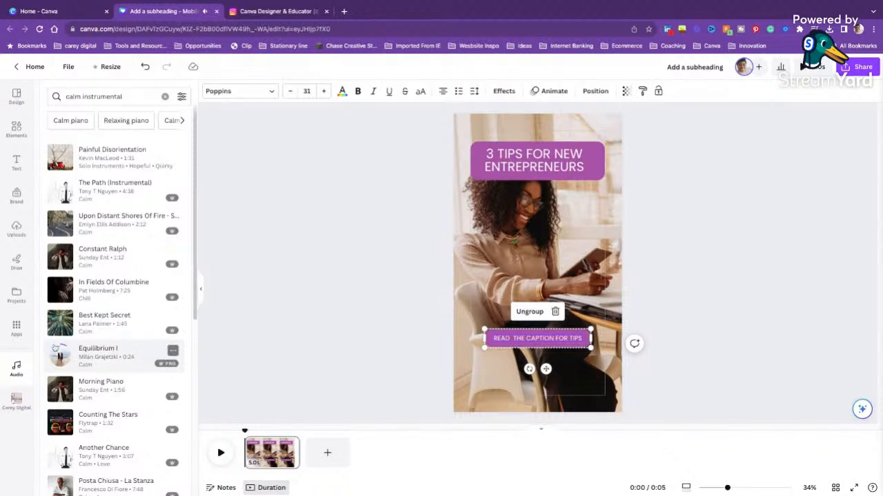
left_click(60, 390)
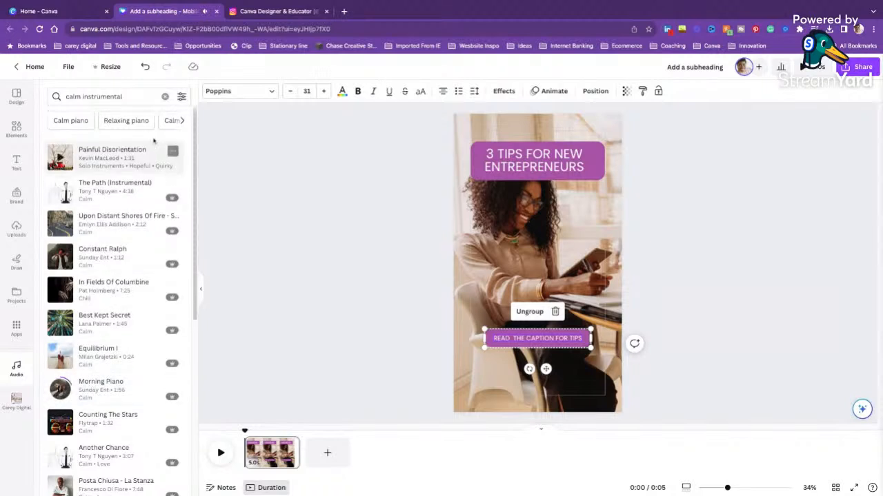
scroll(59, 414, "down", 1)
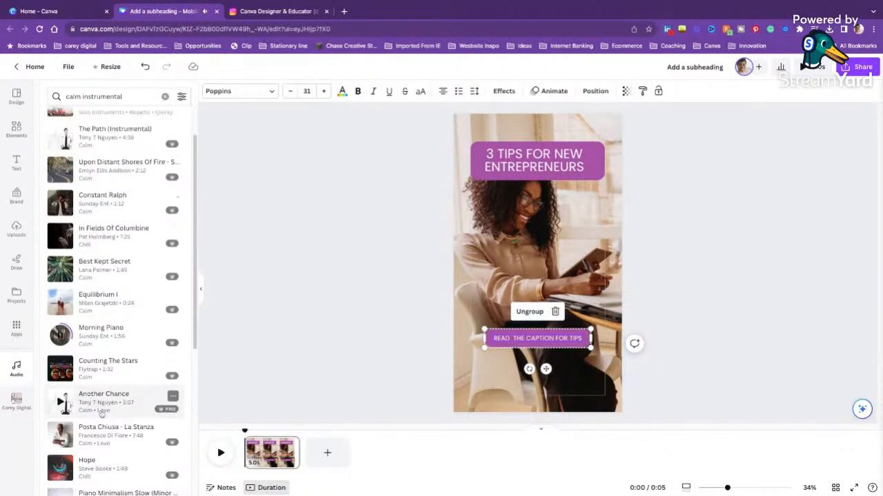
left_click(59, 408)
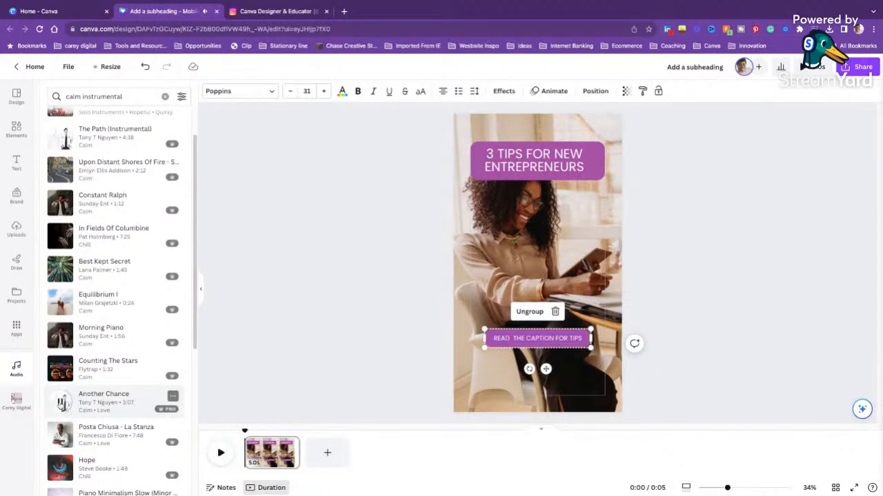
- Browse the Calm audio category, sample "Ending to Begin" and "Luminescent", and add the "Under the Oak Tree" track to the video
left_click(166, 97)
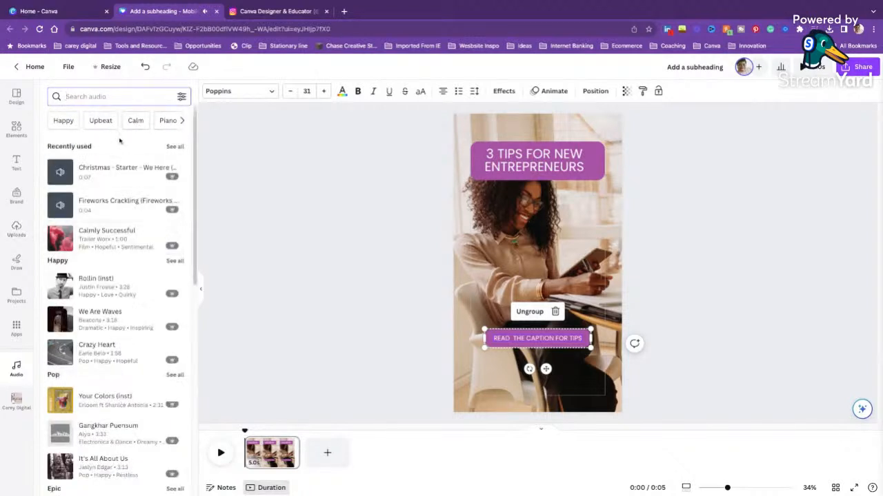
left_click(135, 121)
scroll(100, 354, "down", 2)
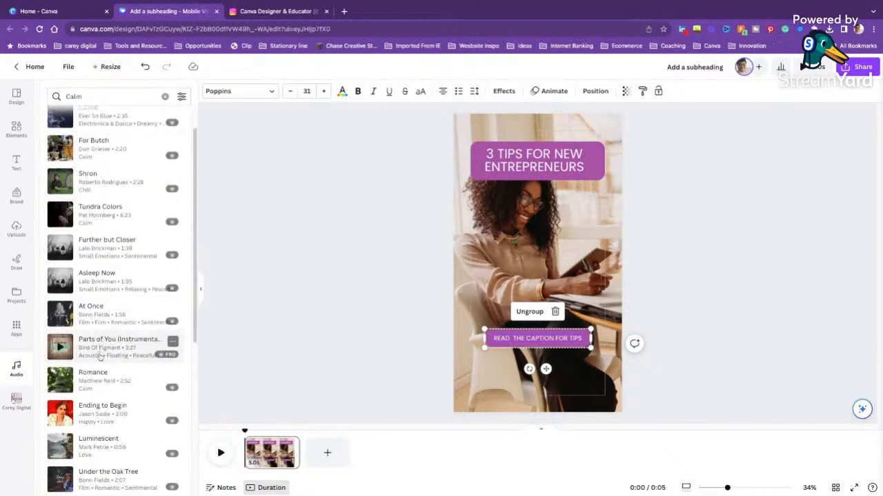
left_click(59, 411)
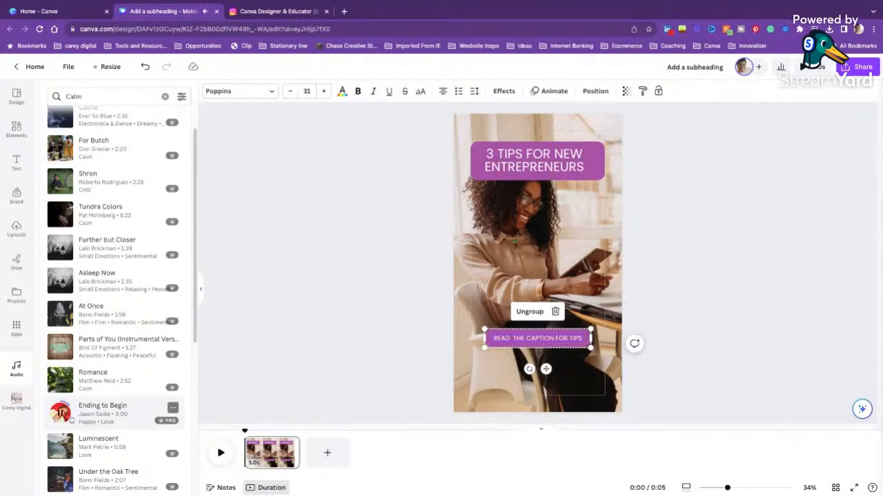
left_click(60, 446)
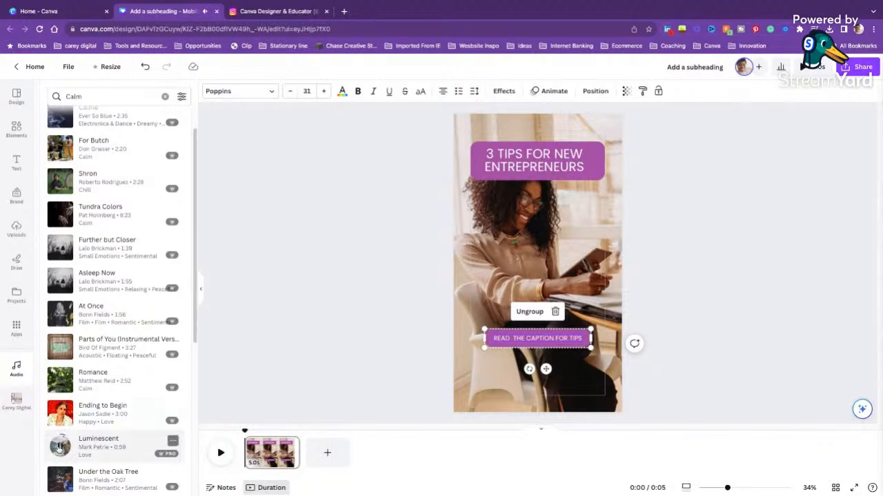
left_click(76, 451)
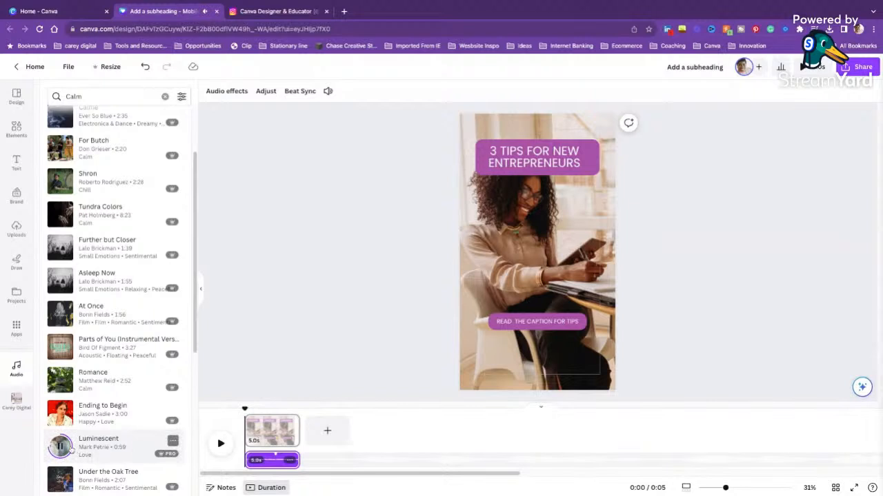
left_click(59, 477)
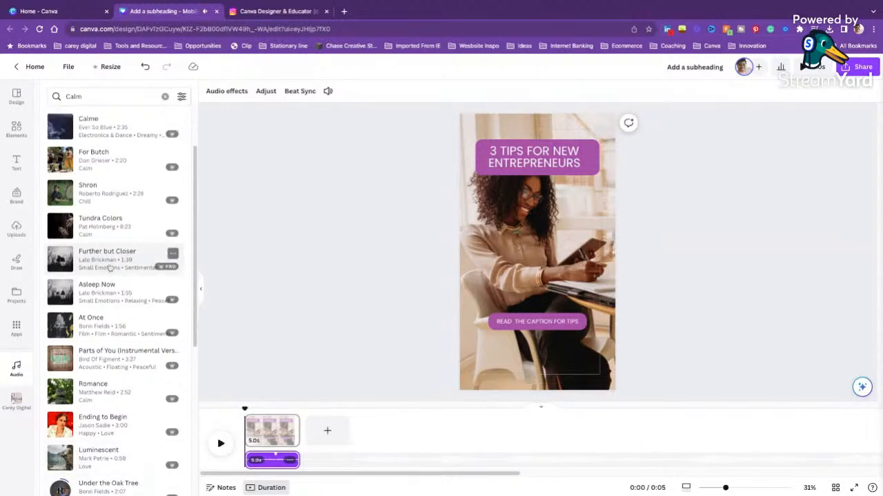
- Switch to the suggested search "Happy calm", sample "Ukulele Song", "Happy Whistling Ukulele" and "Other Times", and add "Happy Whistling Ukulele" to the timeline
left_click(184, 121)
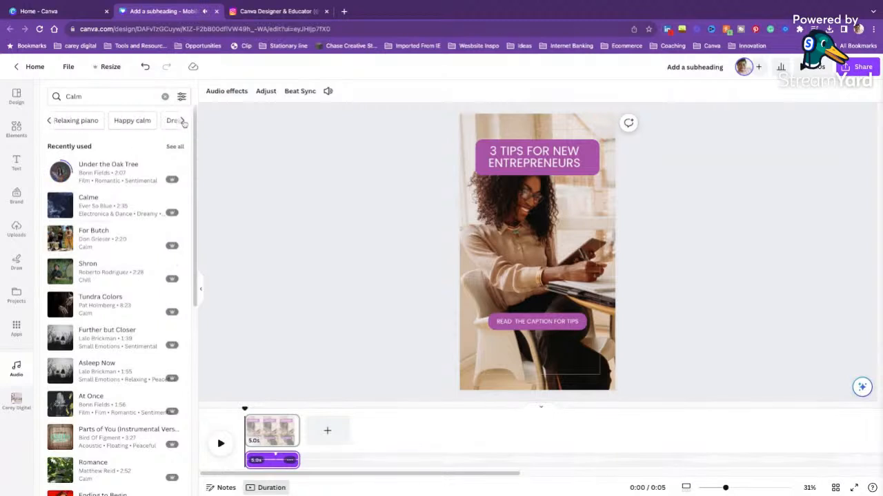
left_click(131, 121)
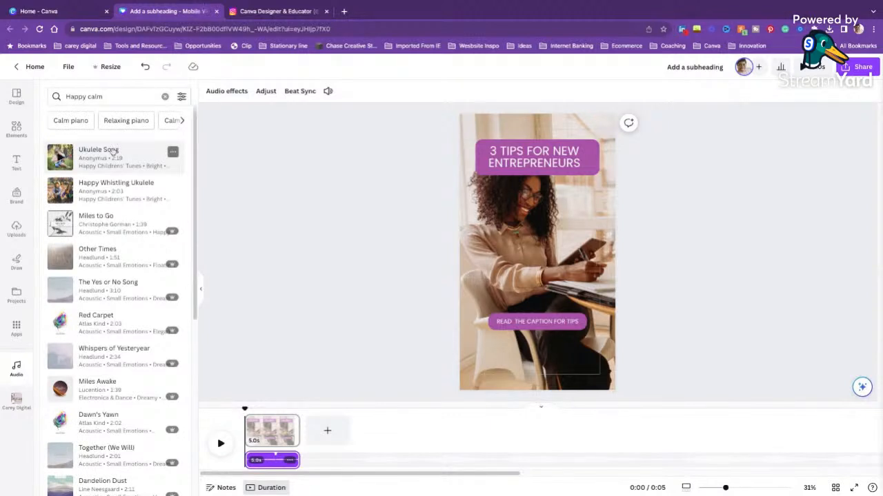
left_click(60, 156)
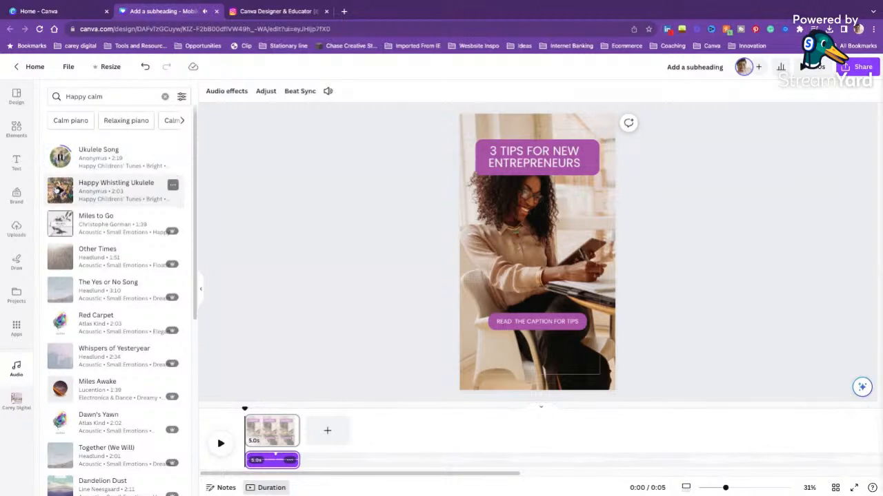
left_click(64, 194)
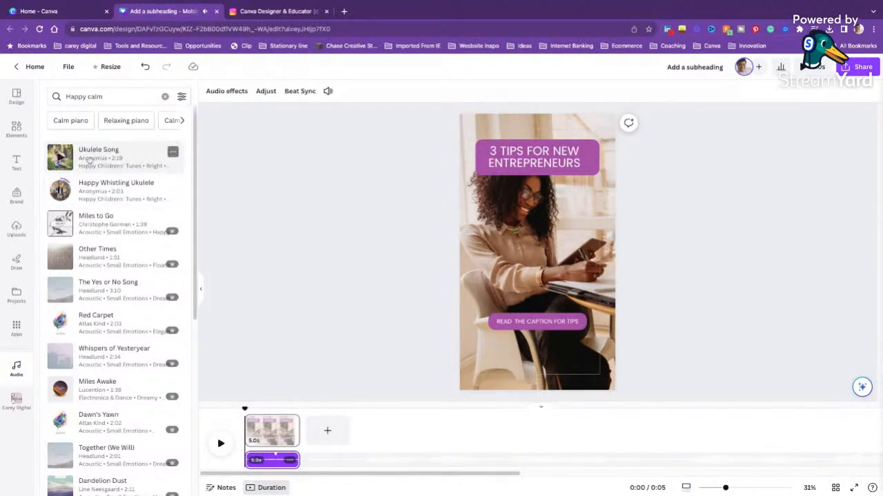
left_click(60, 257)
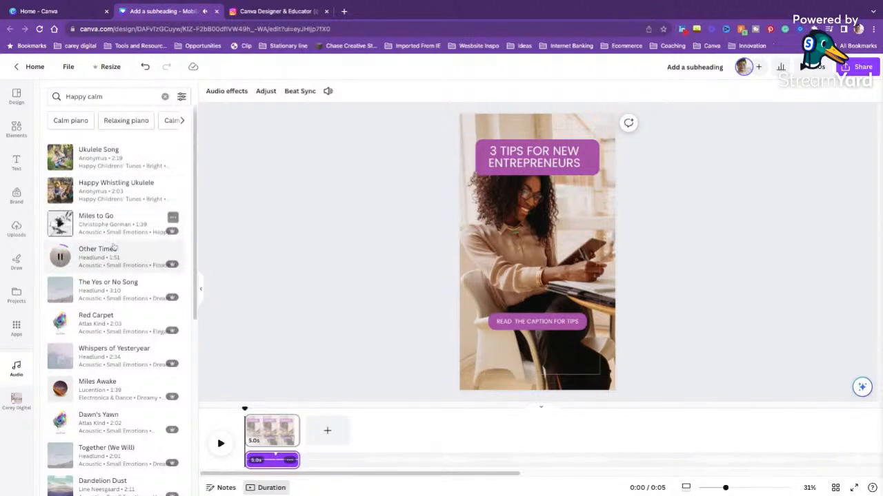
left_click(71, 188)
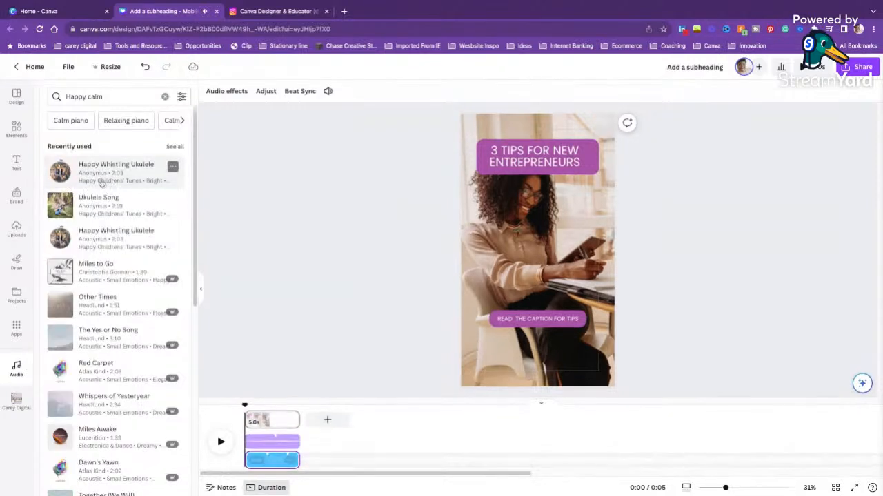
- Set both the fade in and the fade out of the "Under the Oak Tree" track to 0.4 s
left_click(270, 458)
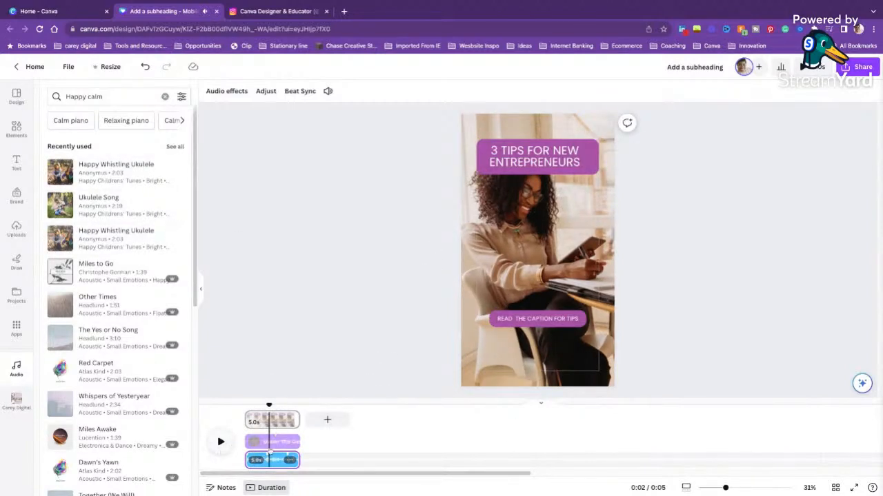
left_click(267, 444)
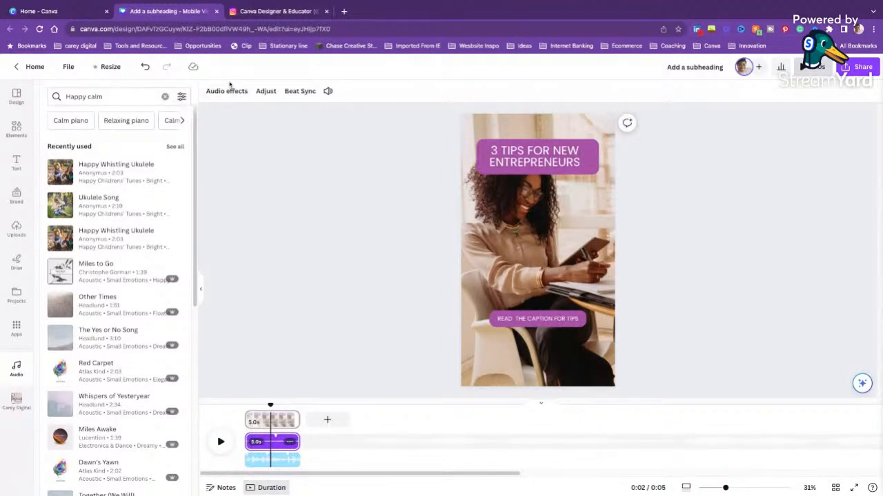
left_click(234, 94)
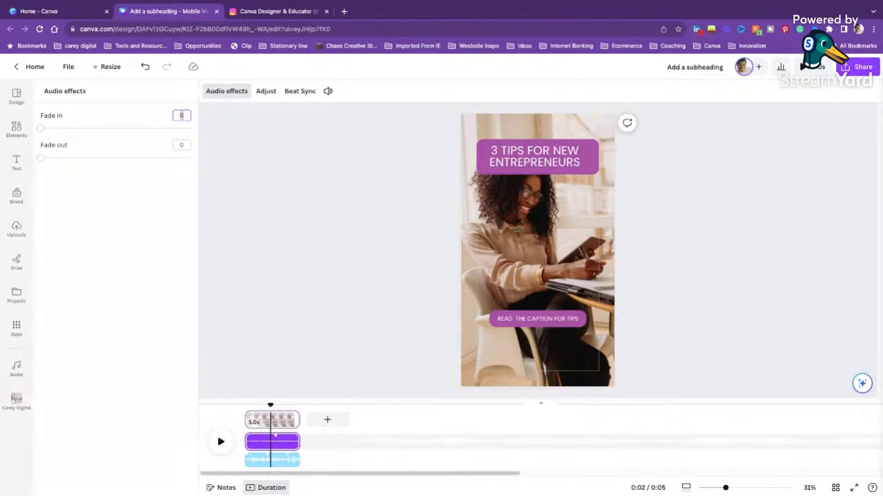
left_click_drag(41, 129, 64, 128)
left_click_drag(40, 158, 63, 158)
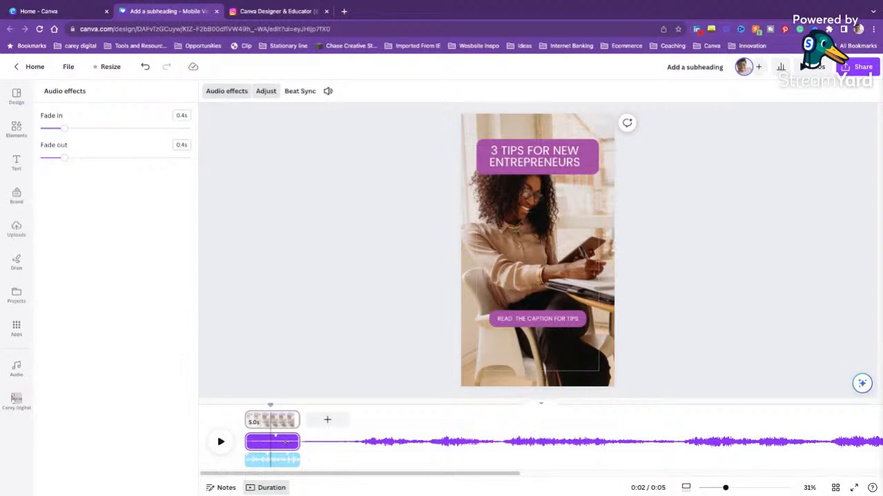
- Adjust the "Under the Oak Tree" track so its used section starts about 11.7 s into the song, and preview the playback
left_click(289, 444)
left_click_drag(289, 444, 219, 439)
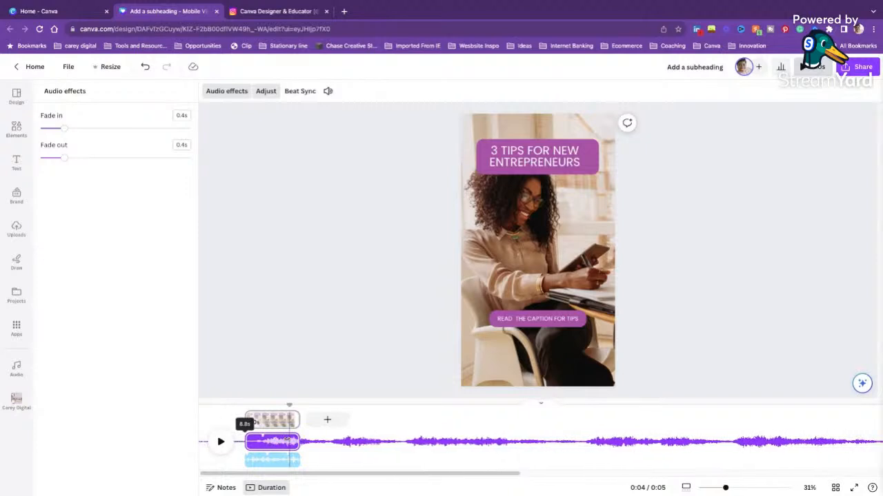
left_click_drag(287, 440, 311, 443)
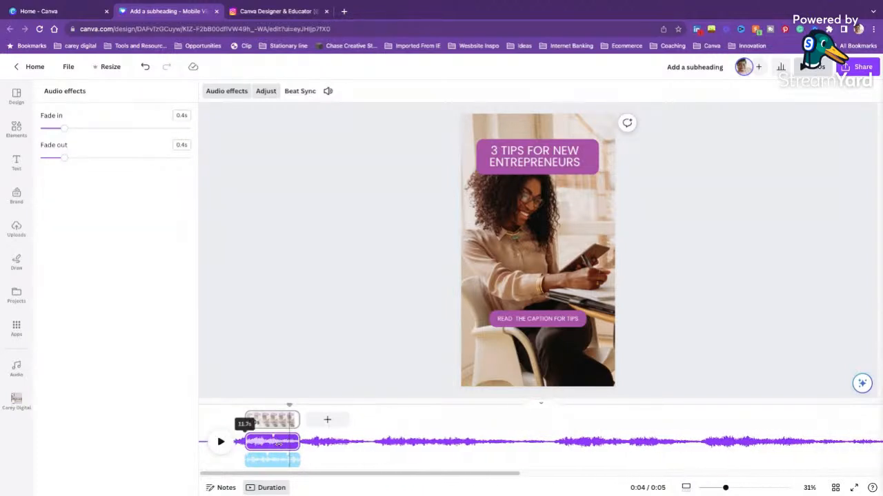
mouse_move(278, 444)
left_mouse_down()
mouse_move(265, 444)
mouse_move(282, 445)
left_mouse_up()
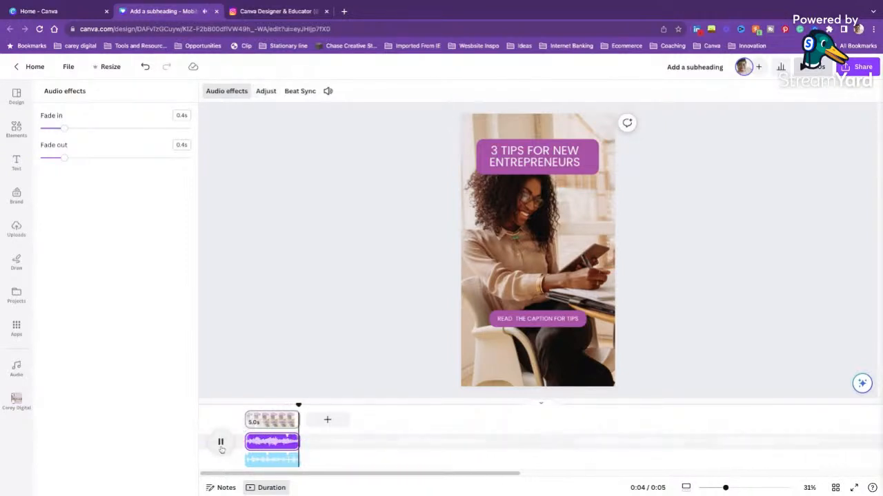
left_click(220, 443)
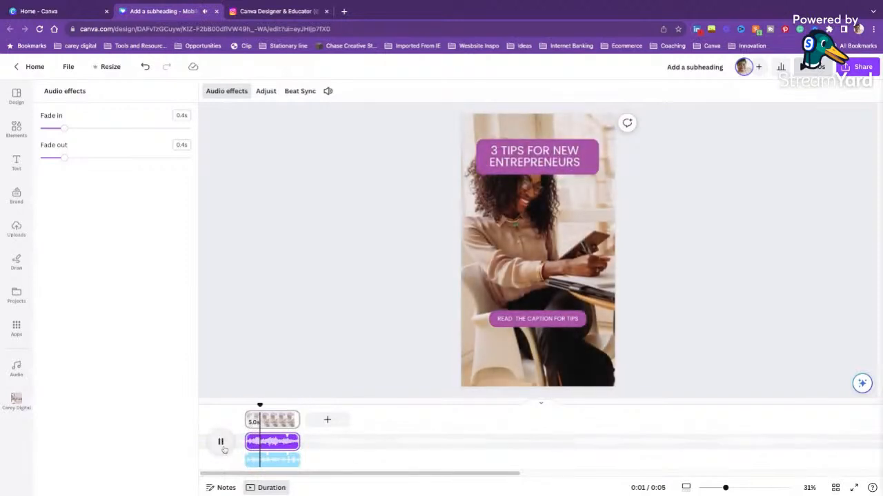
left_click(220, 442)
- Delete the "Happy Whistling Ukulele" track from the timeline and play the video with the remaining music
left_click(262, 460)
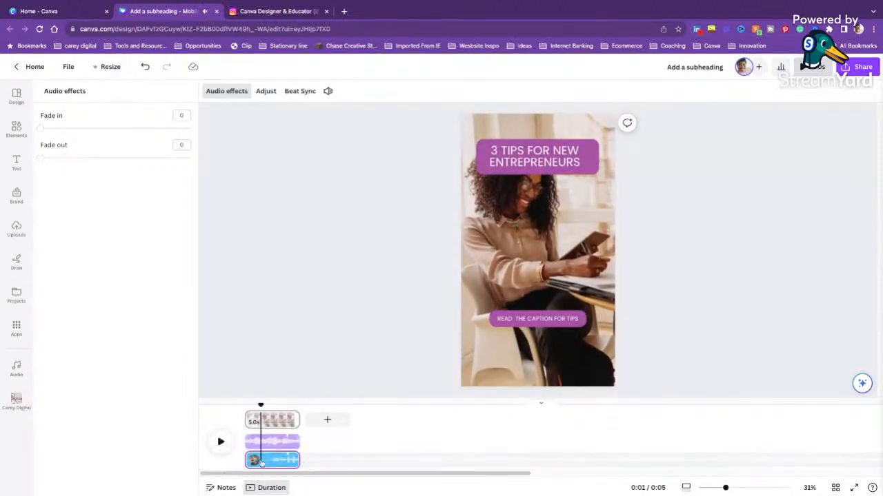
key("Delete")
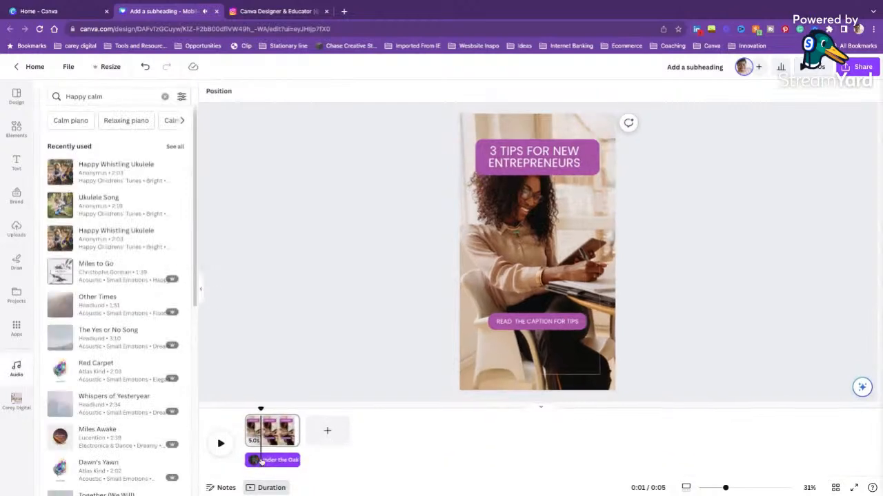
left_click(220, 443)
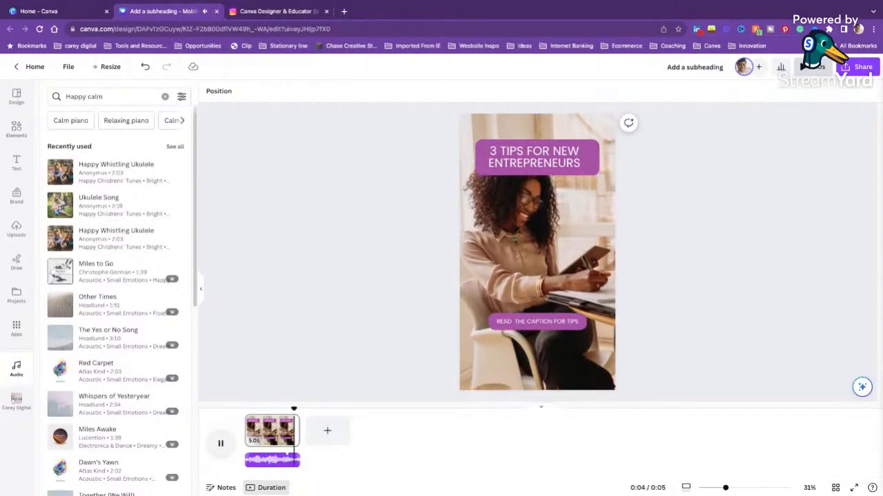
- Open the Beat Sync options of the "Under the Oak Tree" track
left_click(279, 469)
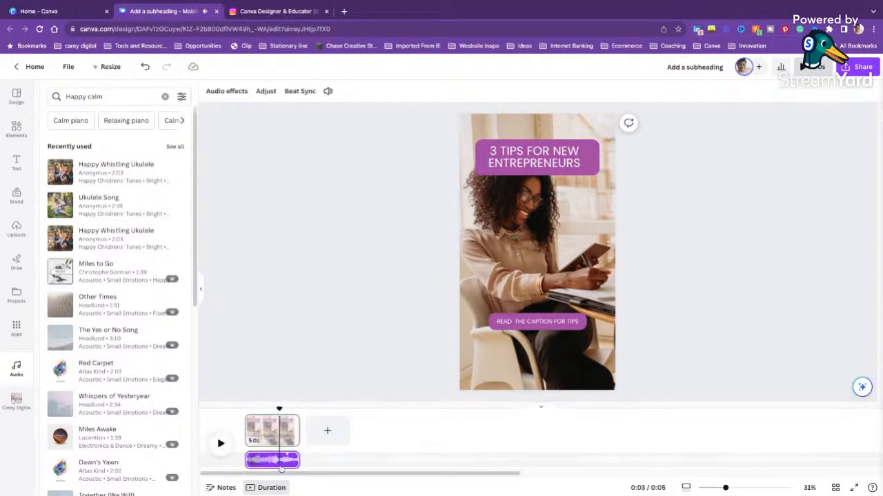
mouse_move(298, 460)
left_mouse_down()
mouse_move(246, 462)
mouse_move(299, 460)
left_mouse_up()
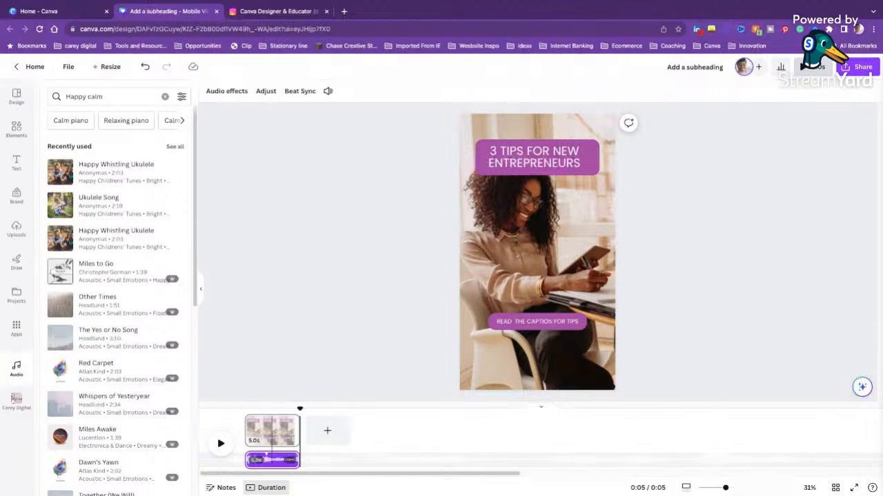
left_click(301, 91)
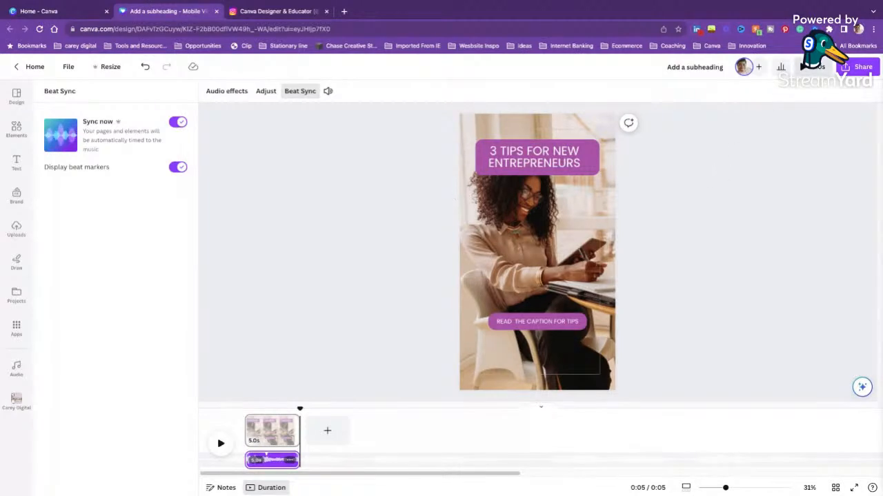
- Preview the finished video with its music in the enlarged player twice, closing the player after each viewing
left_click(810, 66)
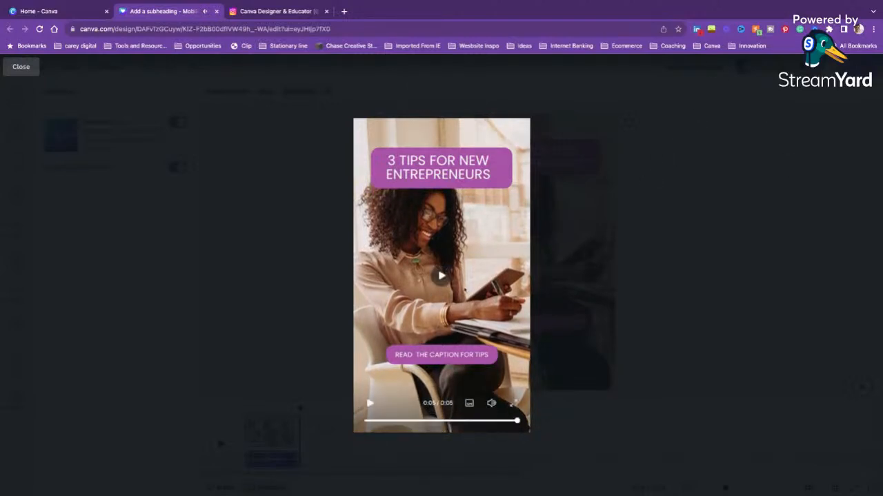
key("Escape")
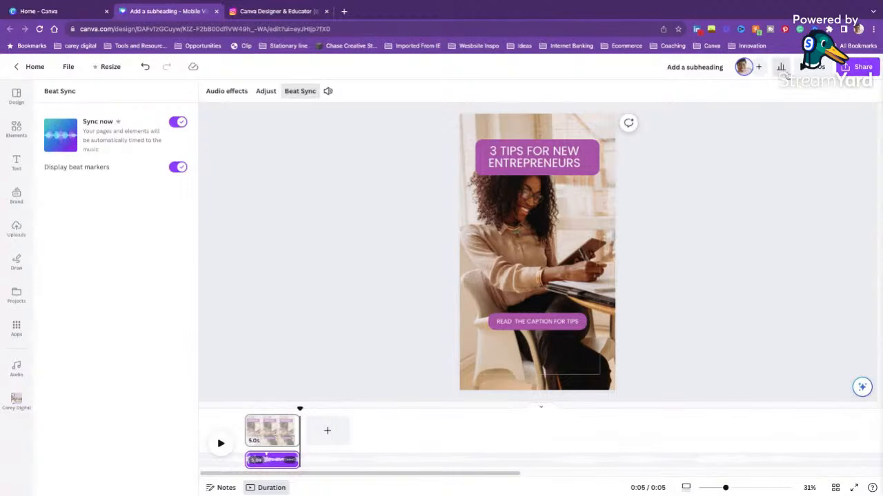
left_click(824, 73)
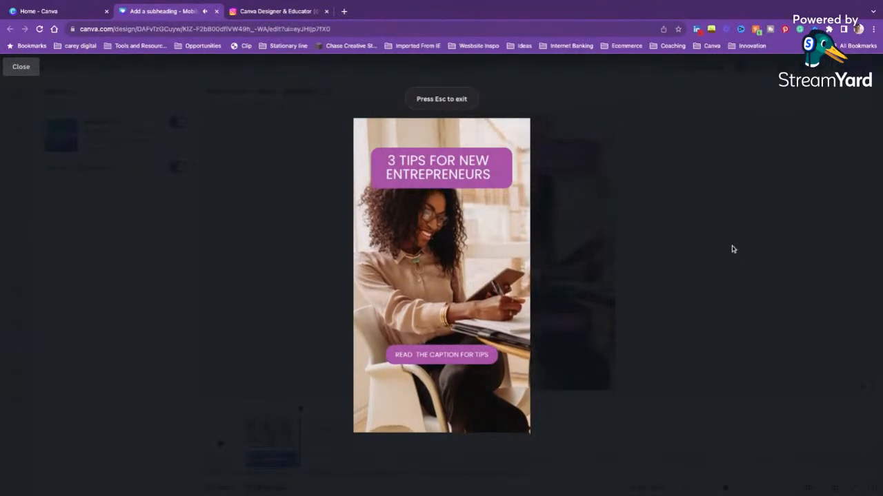
key("Escape")
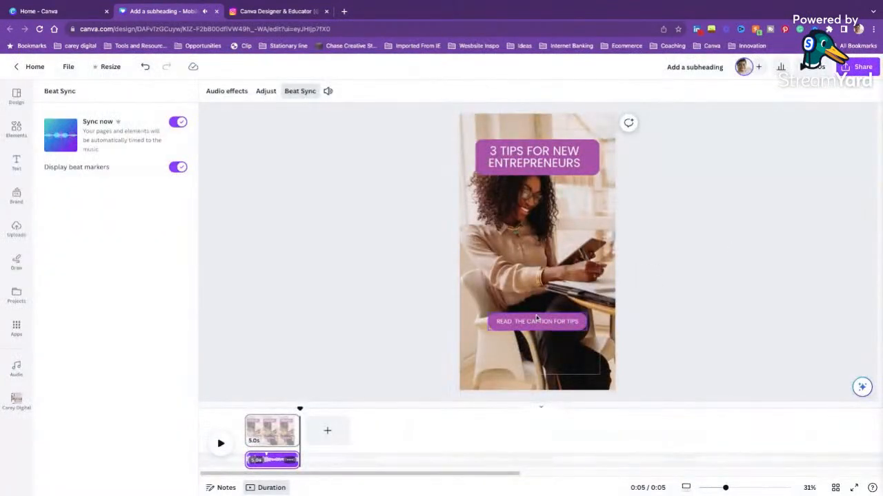
- Search the design elements for "STICKERS" and narrow the search to the suggestion "Aesthetic stickers"
left_click(18, 134)
left_click(18, 131)
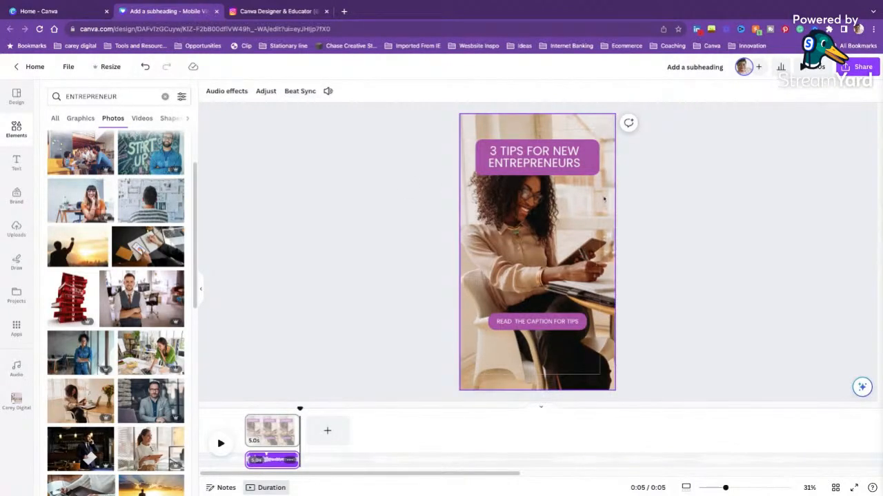
left_click(15, 128)
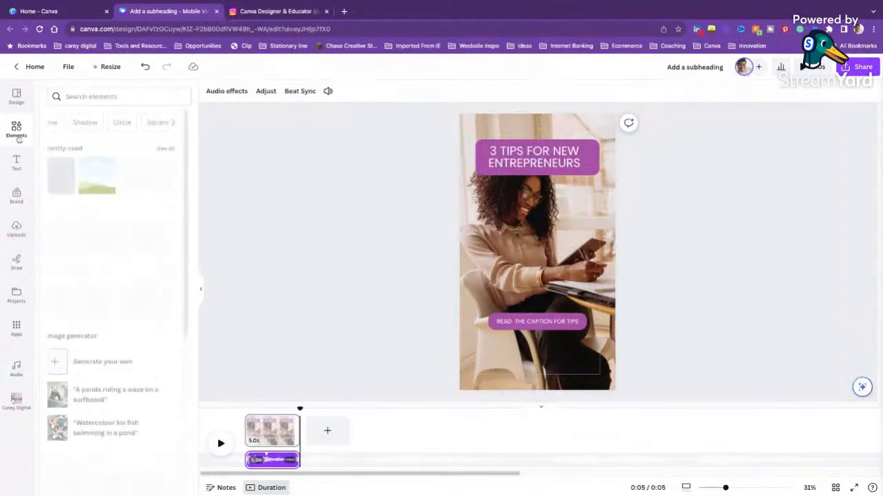
left_click(101, 96)
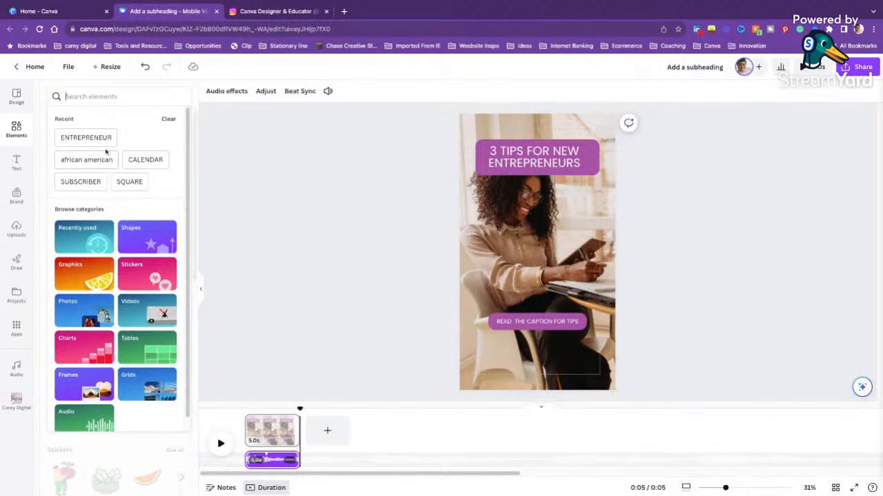
type("STICKERS")
key("Return")
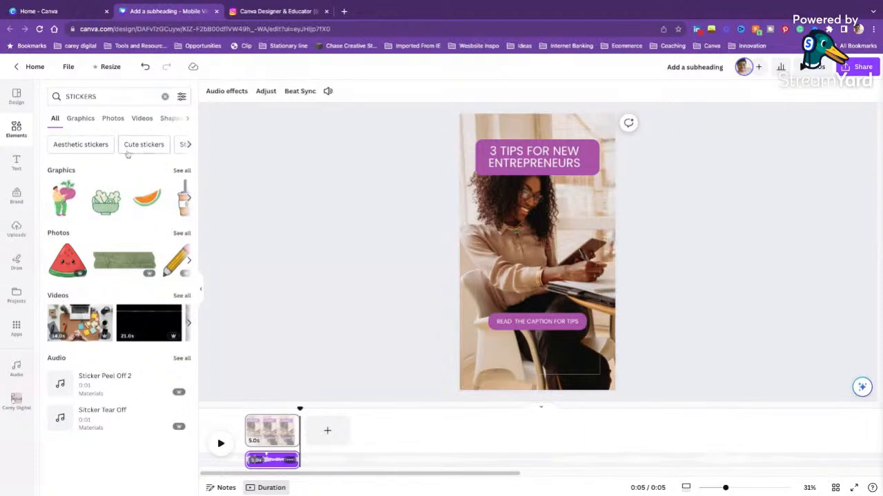
left_click(54, 150)
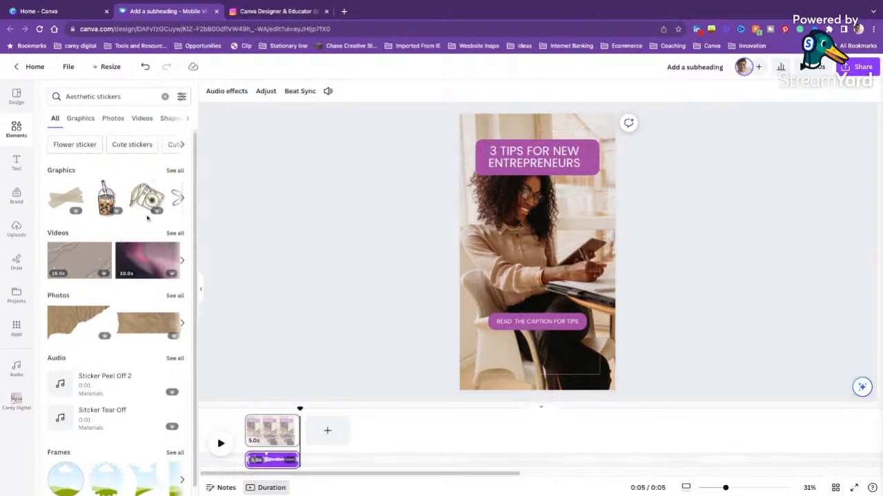
- Replace the element search with "spark" and show results from all categories
left_click(188, 120)
left_click(189, 120)
left_click(49, 119)
left_click(126, 97)
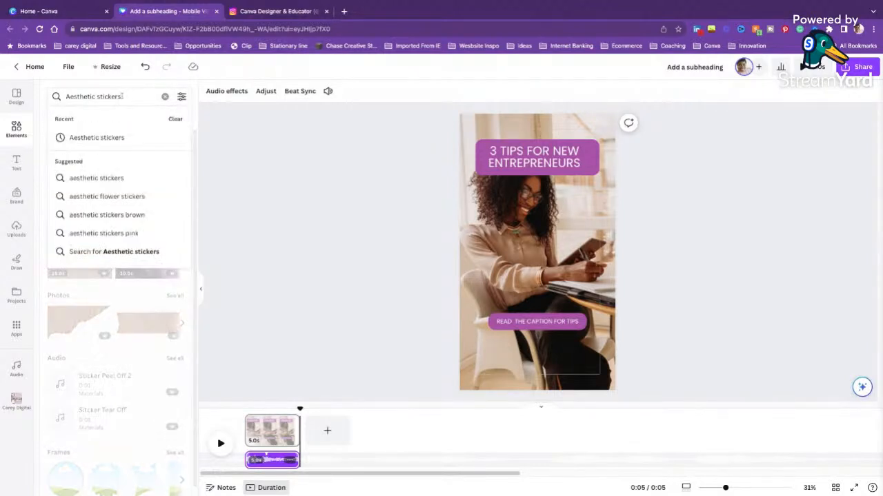
key("ctrl+a")
key("BackSpace")
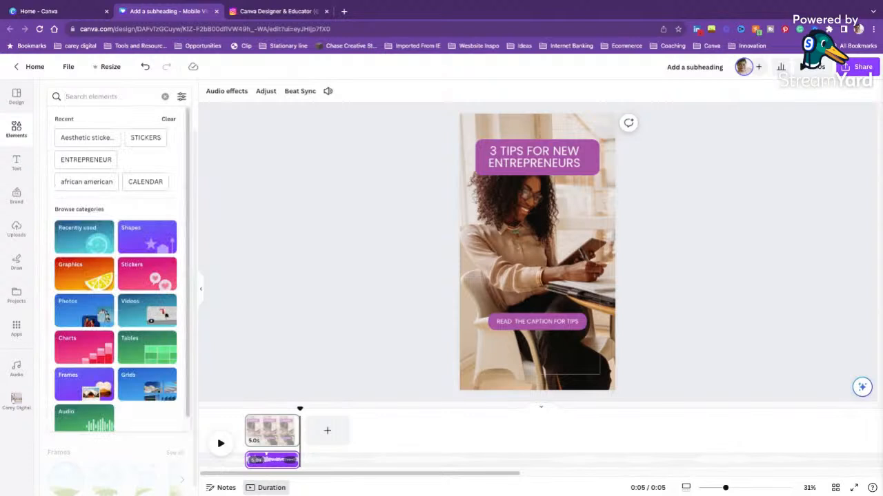
type("SPARK")
key("Return")
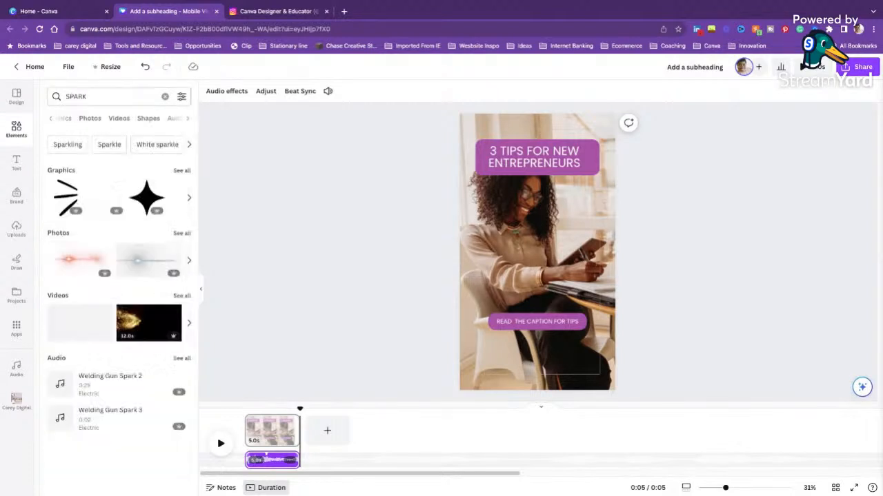
left_click(96, 96)
left_click(100, 149)
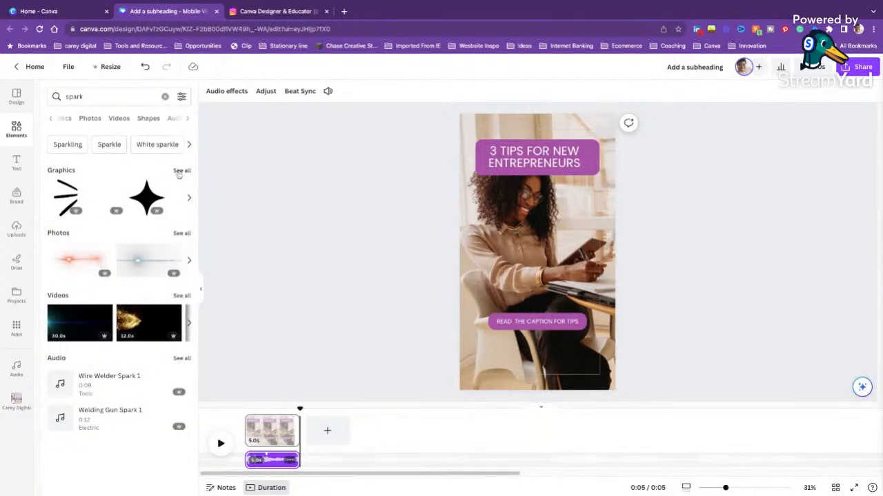
left_click(55, 120)
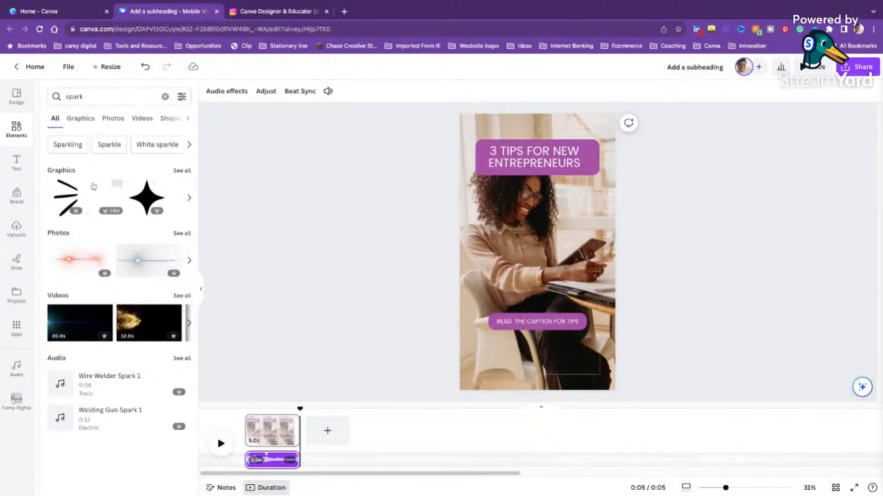
- Show all spark graphics and add the animated turquoise burst sticker to the page
left_click(181, 171)
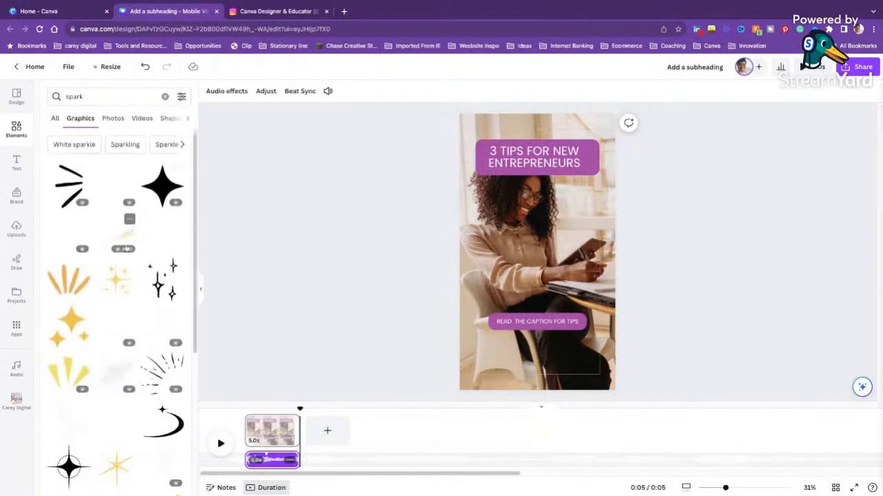
scroll(130, 266, "down", 2)
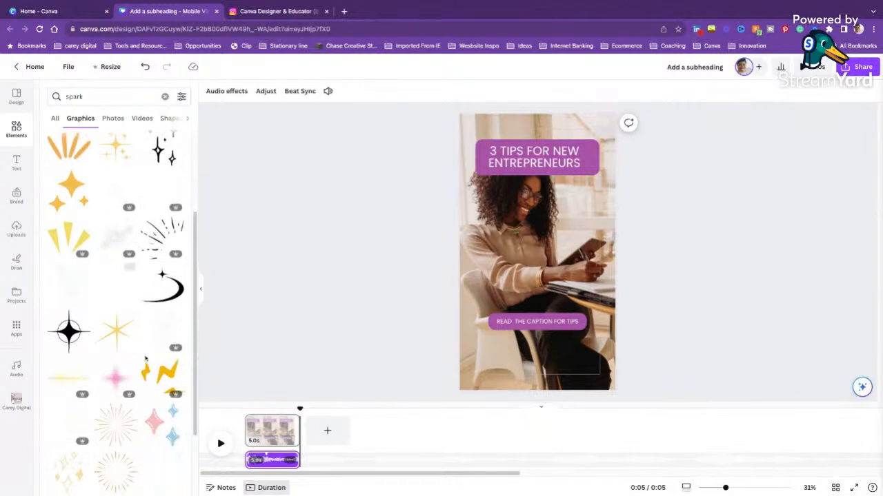
scroll(145, 358, "down", 1)
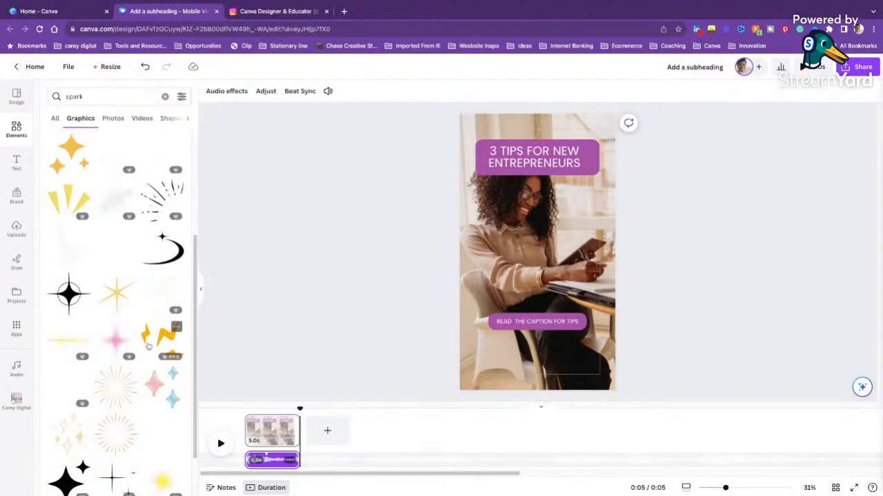
left_click(164, 428)
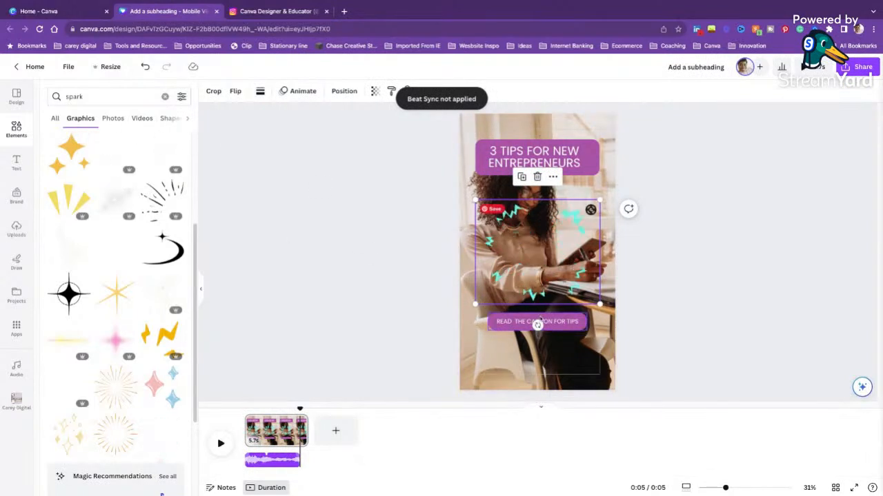
- Move the burst sticker up around the title banner and enlarge it until it extends past both sides of the page
mouse_move(550, 284)
left_mouse_down()
mouse_move(542, 245)
mouse_move(558, 288)
left_mouse_up()
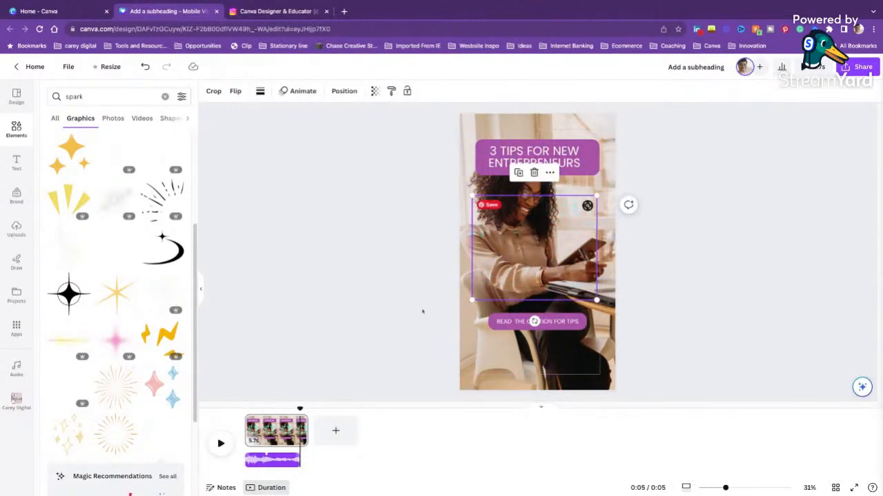
left_click_drag(566, 250, 569, 162)
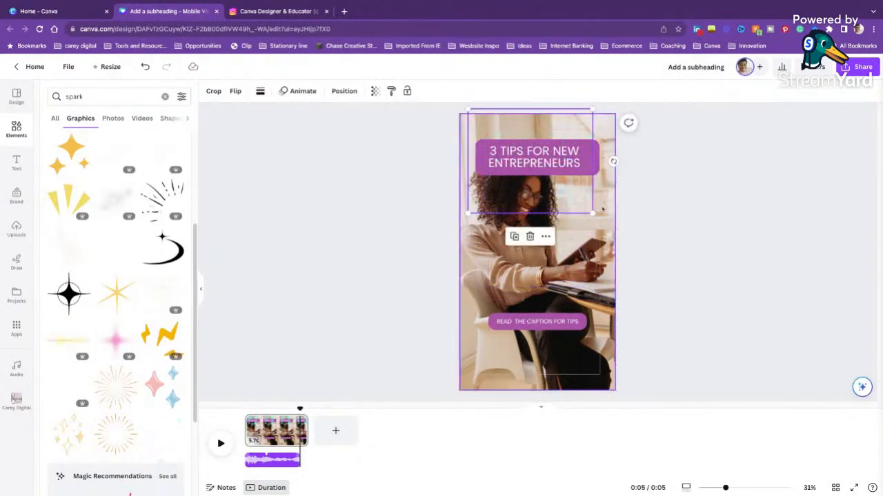
left_click_drag(592, 214, 624, 240)
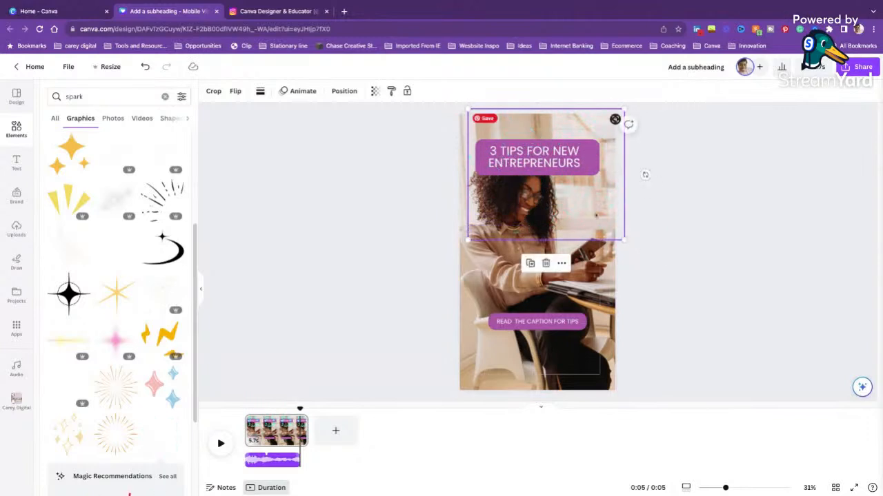
left_click_drag(468, 240, 459, 247)
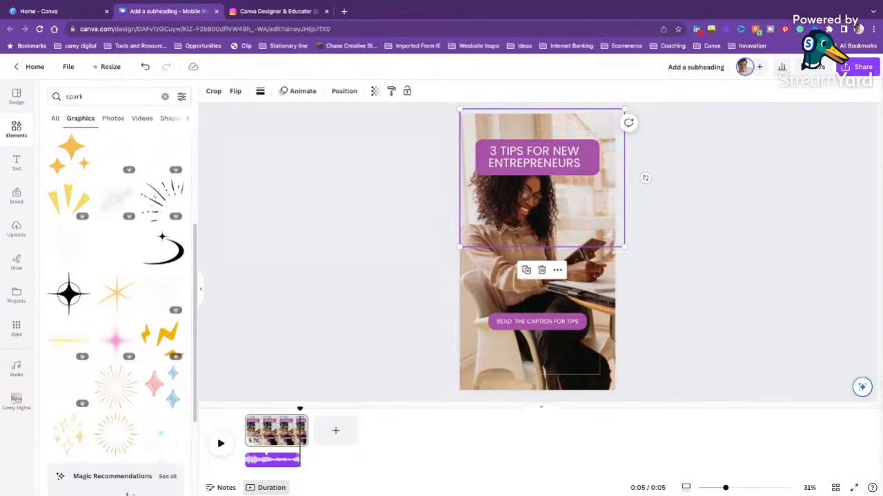
left_click_drag(459, 109, 451, 103)
left_click_drag(623, 244, 617, 218)
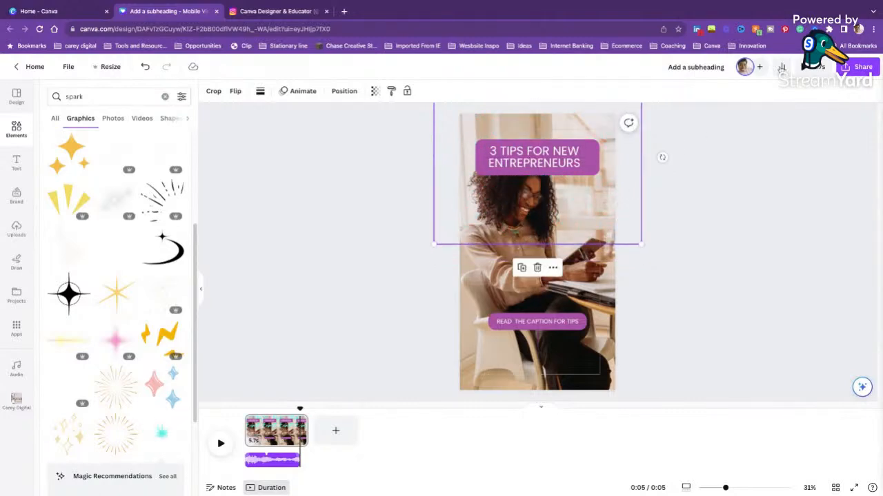
- Preview the video with the burst sticker in the enlarged player, close it and browse further spark graphics
left_click(811, 68)
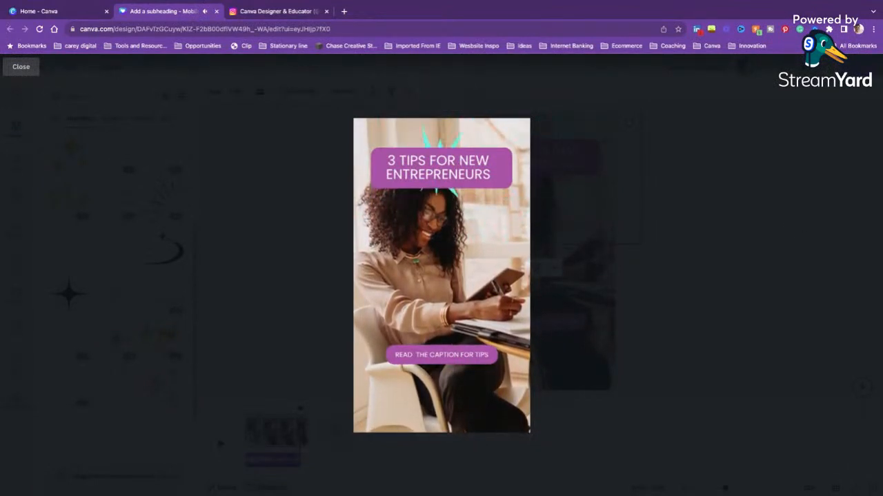
left_click(738, 255)
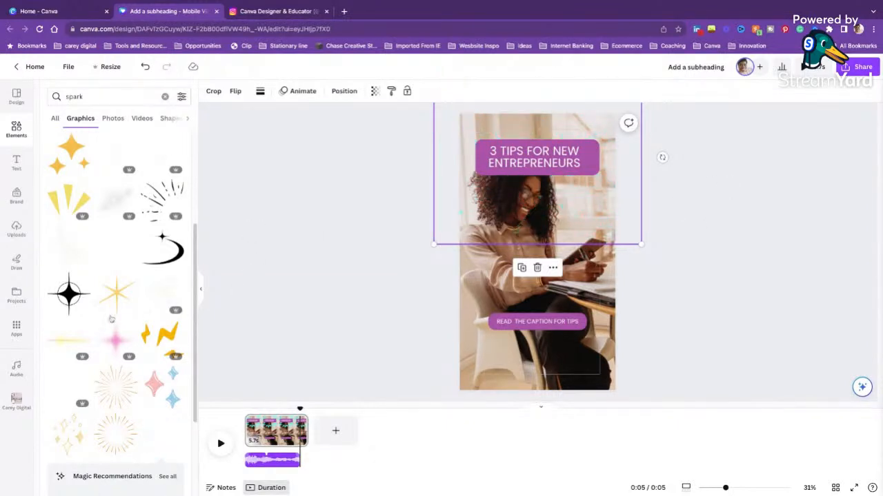
scroll(111, 318, "down", 3)
scroll(112, 318, "down", 1)
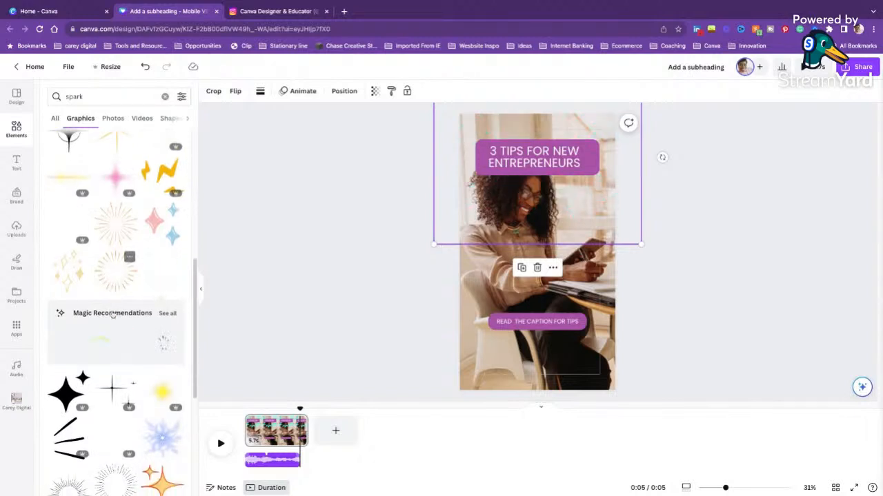
scroll(112, 315, "down", 4)
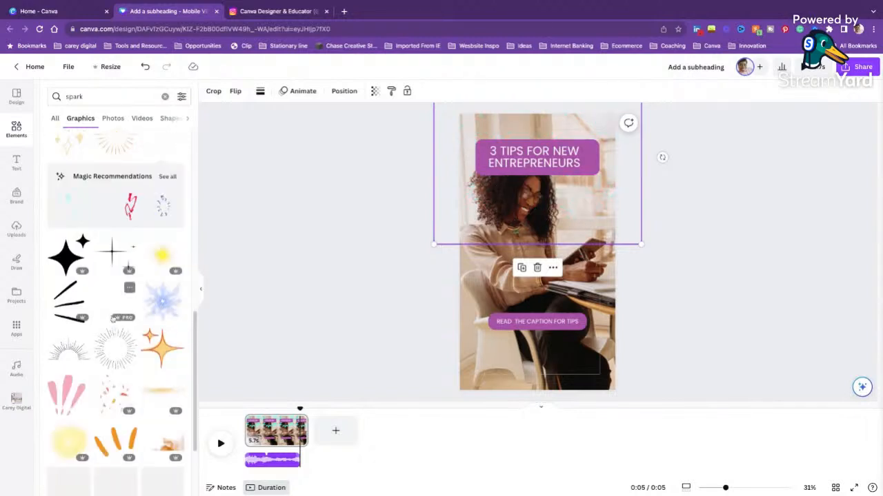
- Download the finished design as an MP4 Video at 1080p (HD) quality
left_click(862, 66)
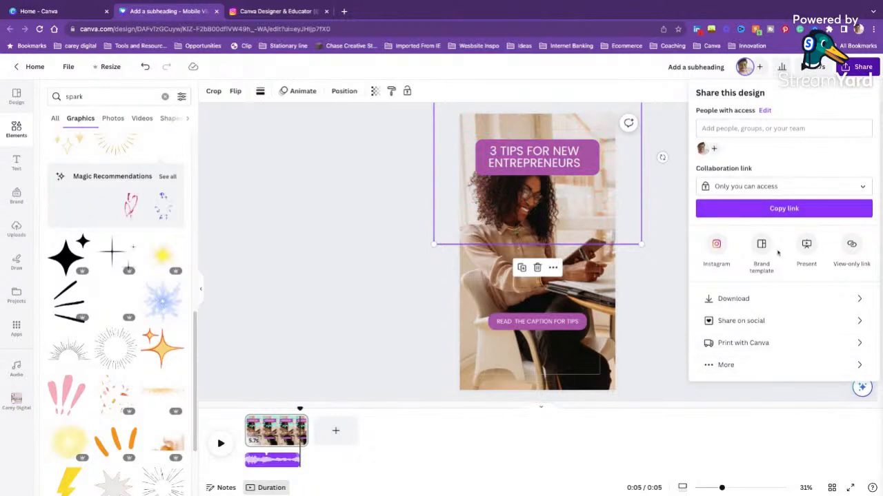
left_click(857, 69)
left_click(857, 69)
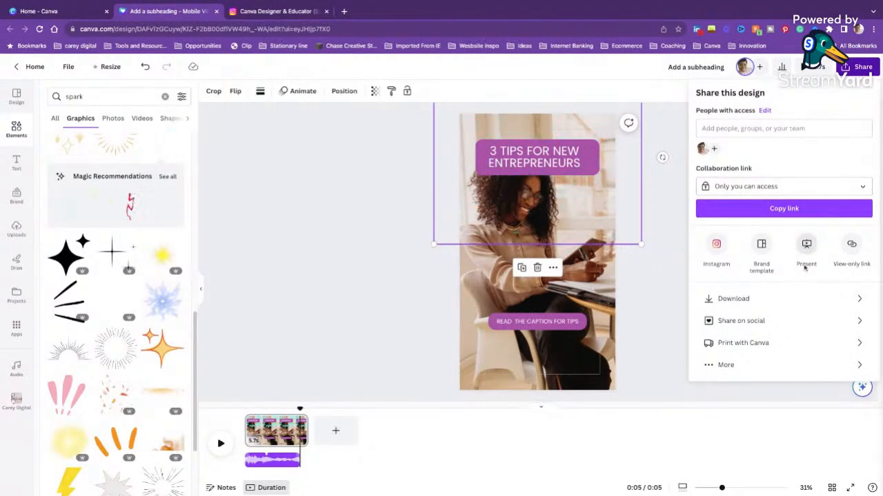
left_click(782, 298)
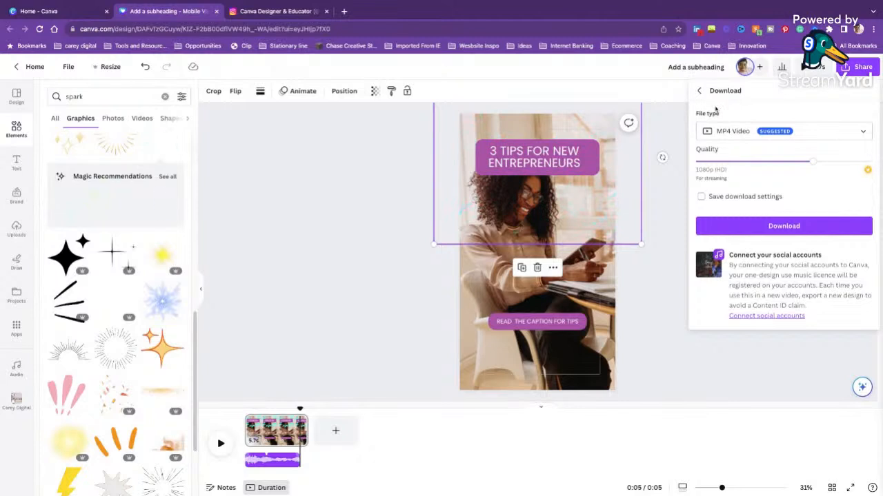
left_click(739, 135)
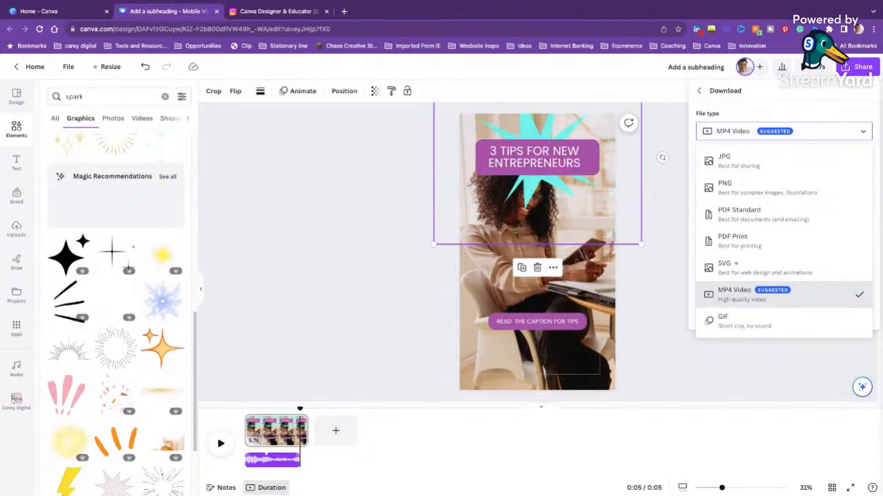
left_click(761, 294)
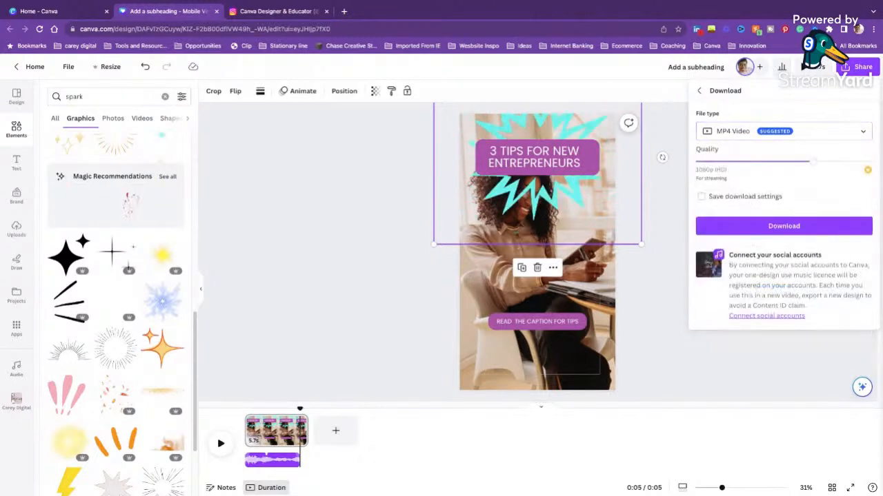
left_click(770, 139)
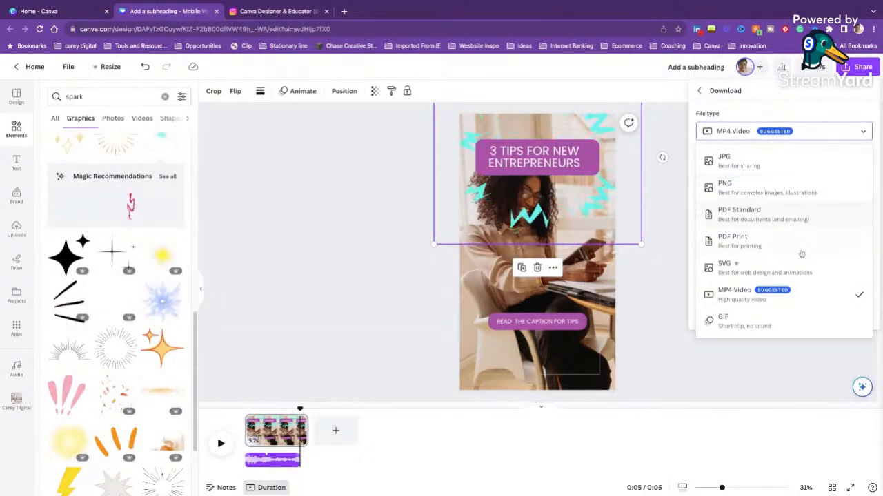
left_click(755, 304)
left_click(775, 230)
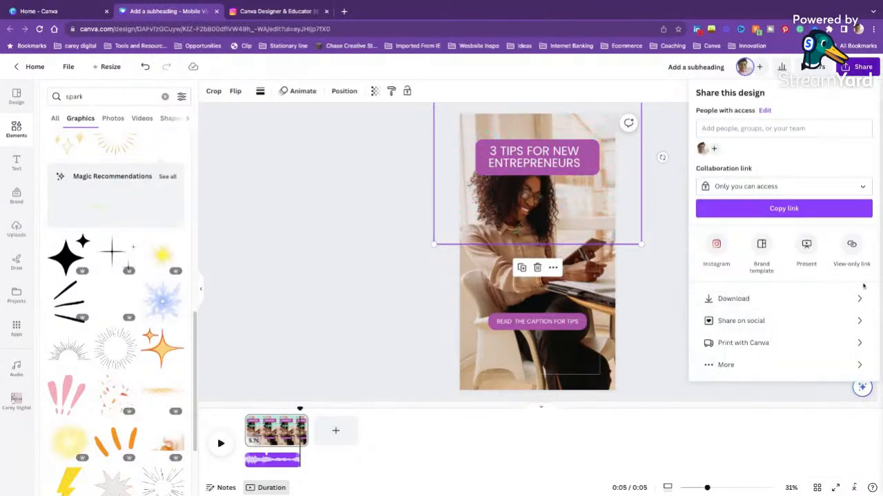
- Start sharing the design to Instagram with the "Schedule posts from desktop" option and open the Instagram Business account selection
left_click(768, 321)
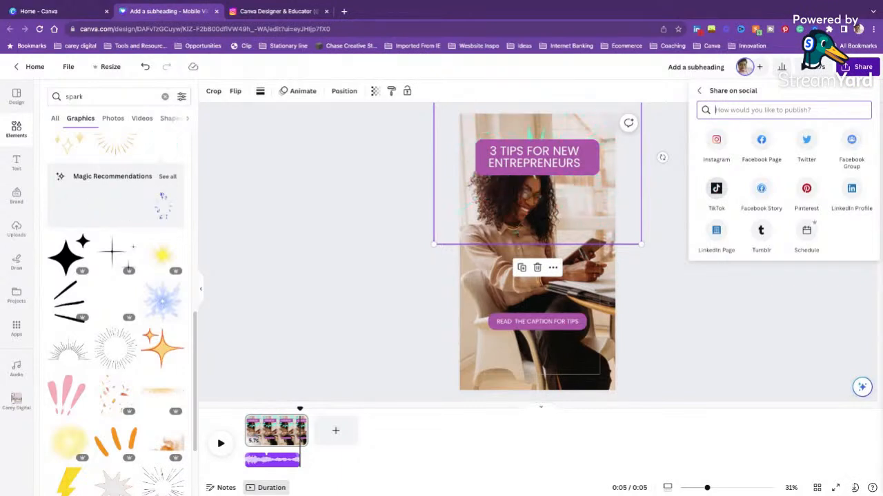
left_click(714, 140)
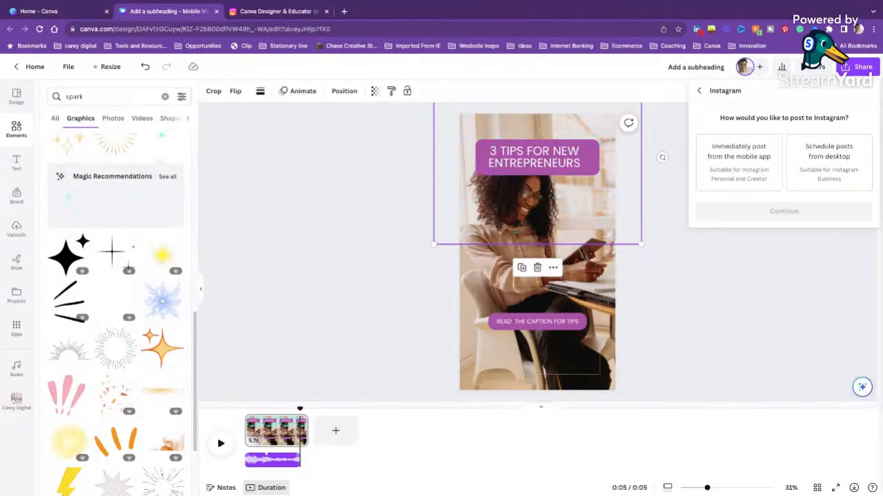
left_click(757, 181)
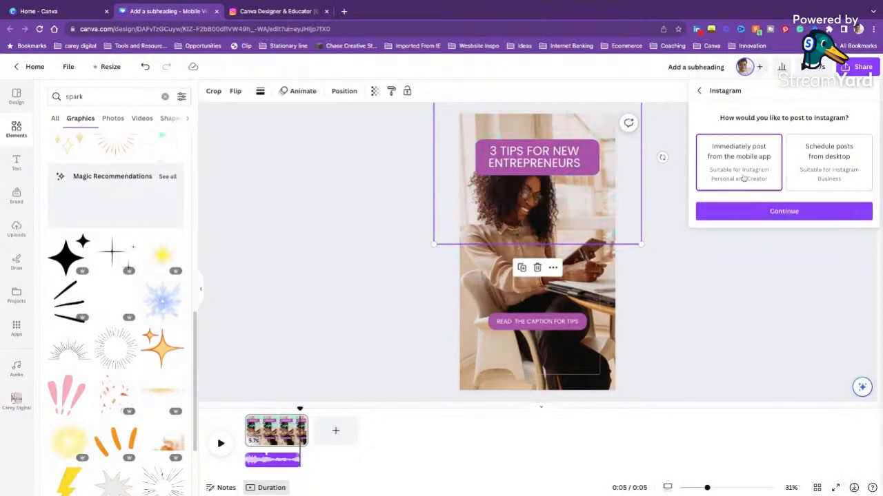
left_click(820, 181)
left_click(809, 214)
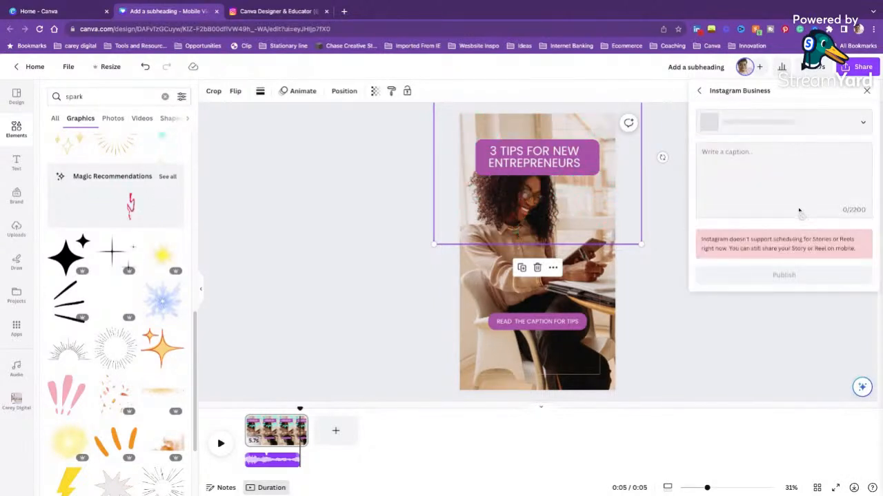
left_click(753, 122)
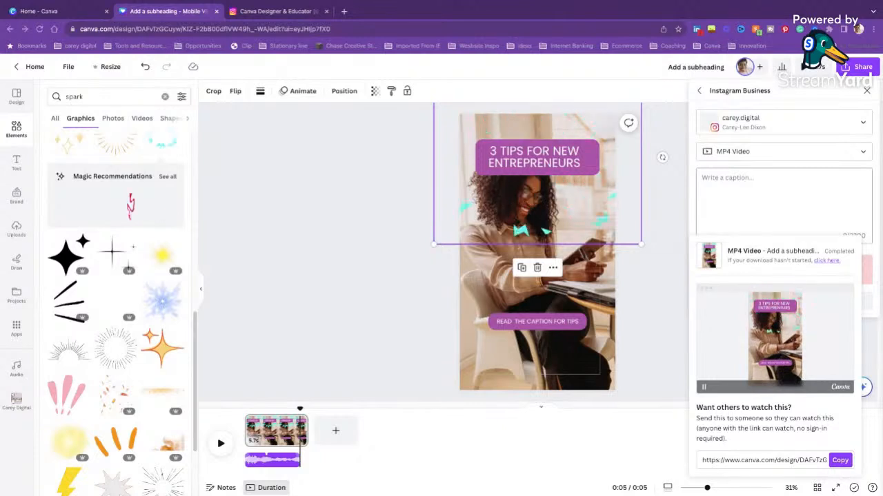
- Dismiss the download notice and the Instagram sharing panel, and delete the animated spark graphic from the page
left_click(849, 192)
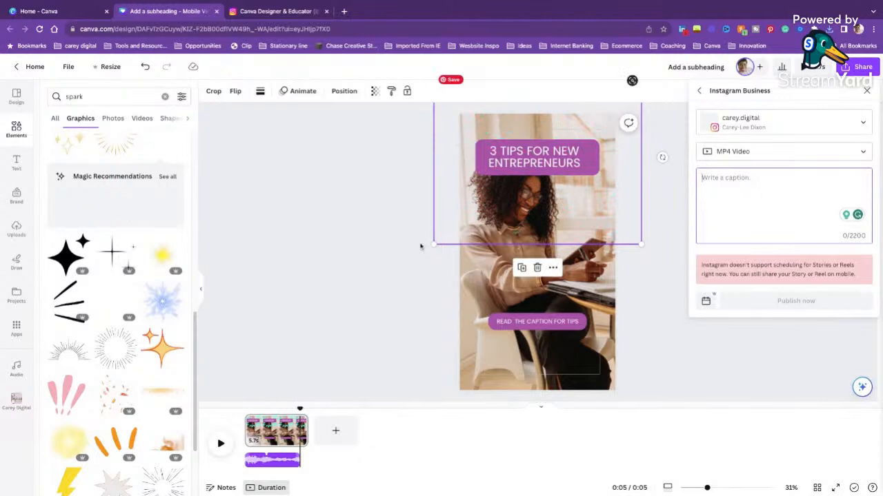
left_click(771, 227)
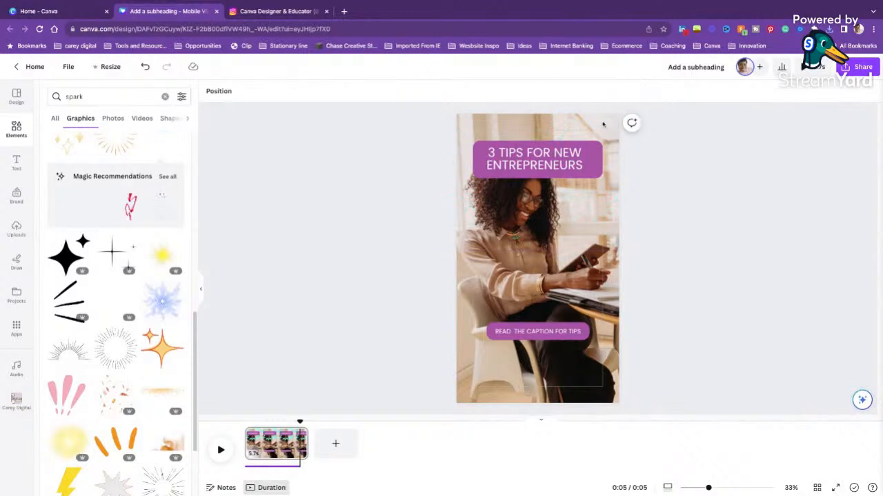
left_click(564, 198)
key("Delete")
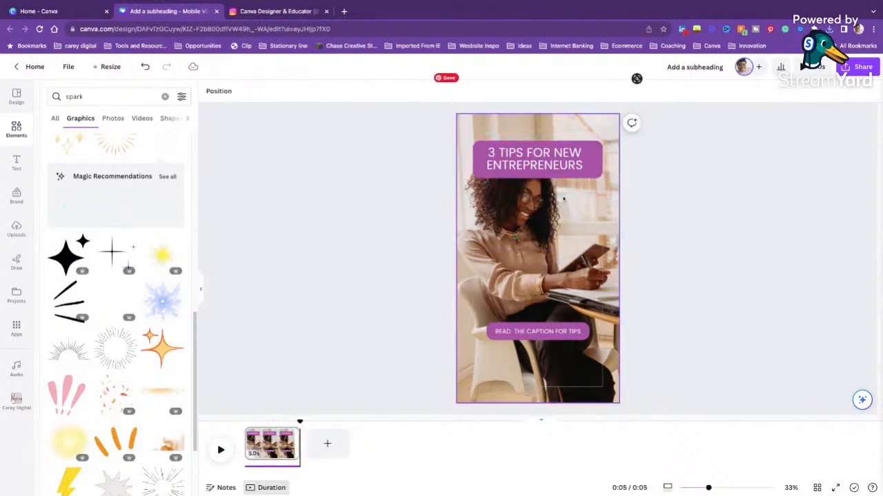
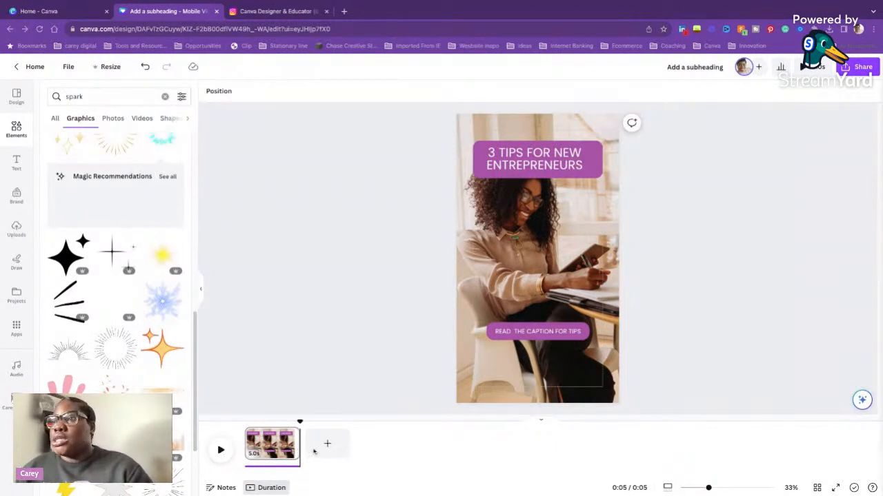
- Rename the design as "IG Reel for Canva"
left_click(68, 66)
left_click(668, 73)
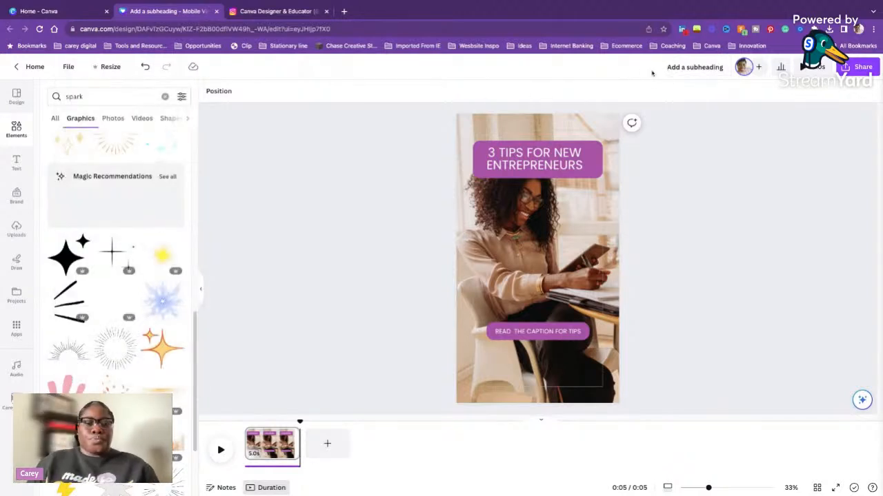
left_click(68, 66)
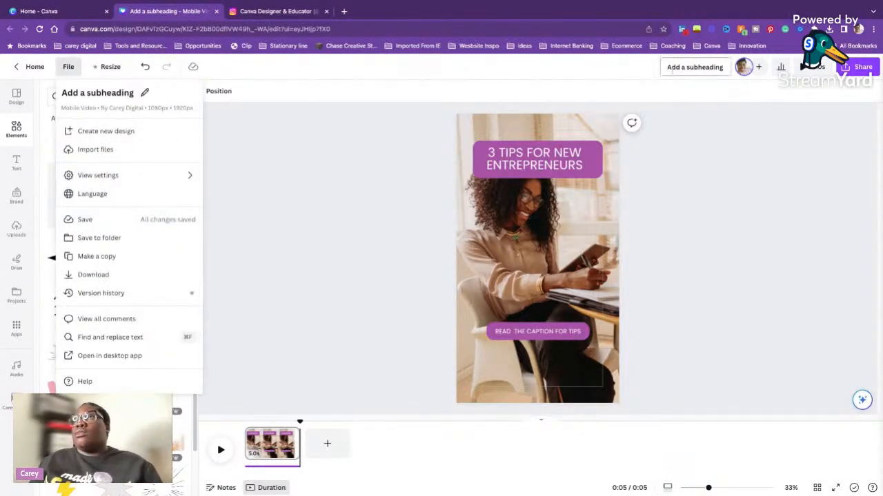
left_click(704, 65)
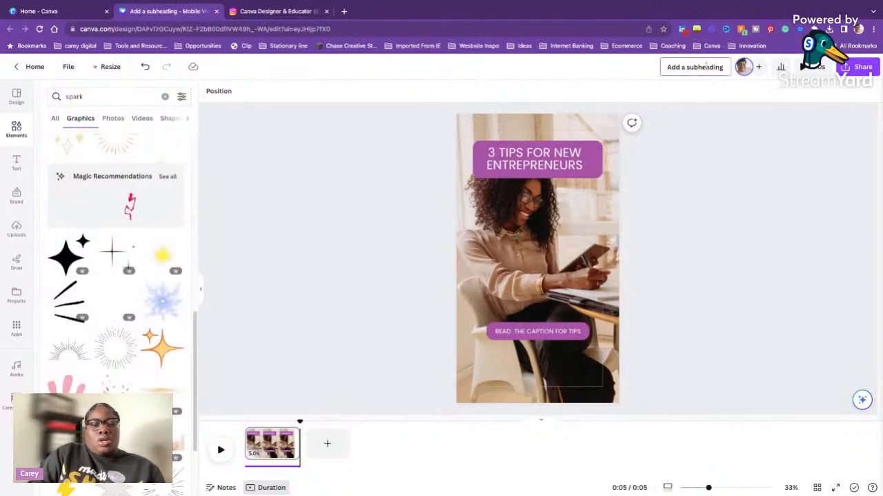
left_click(704, 65)
type("IG Reels")
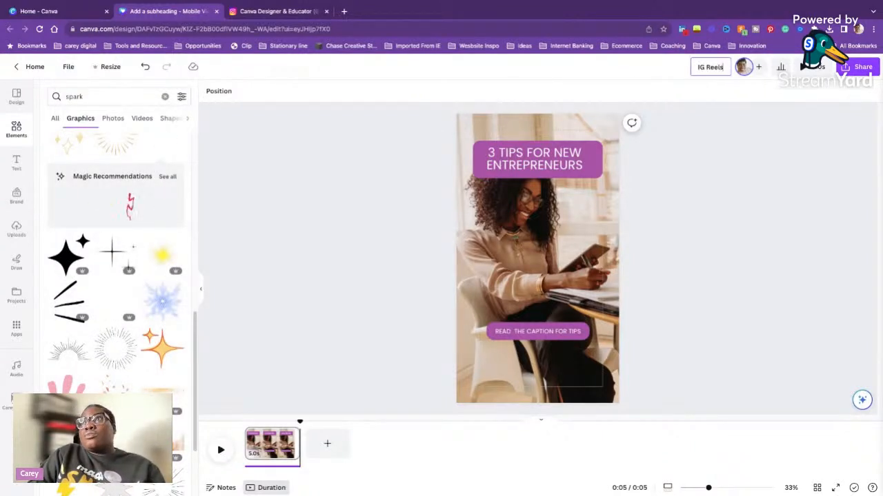
key("BackSpace")
type("fo")
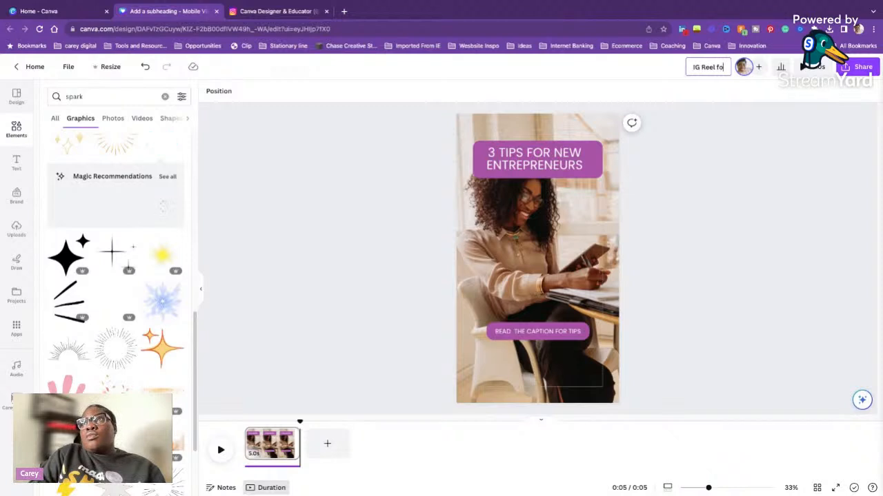
type("r Canva")
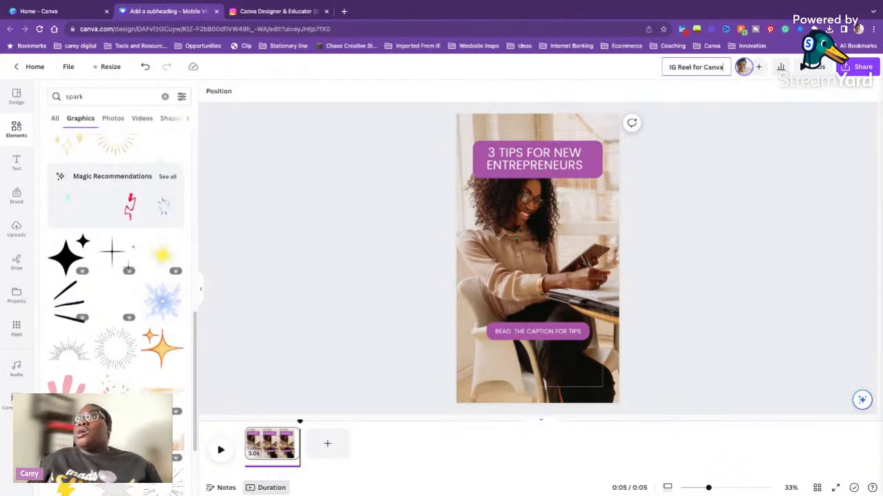
key("Return")
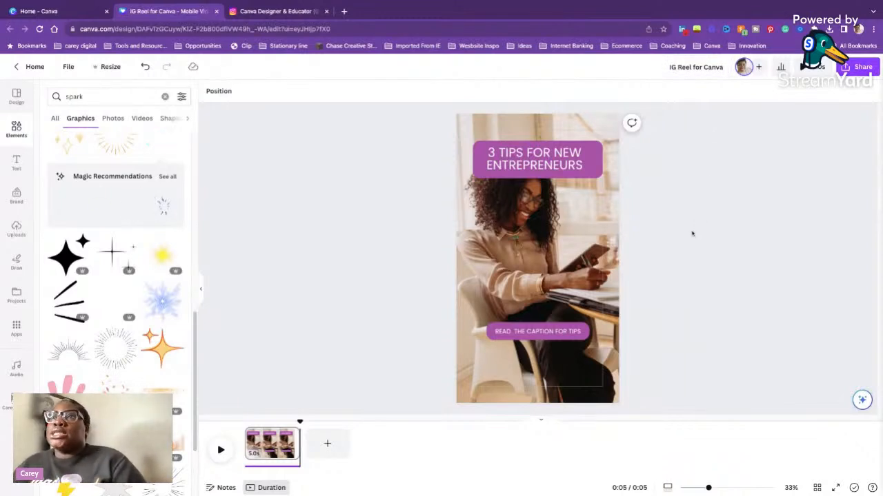
- Add three blank pages after the first page and select the second page in the timeline
left_click(328, 443)
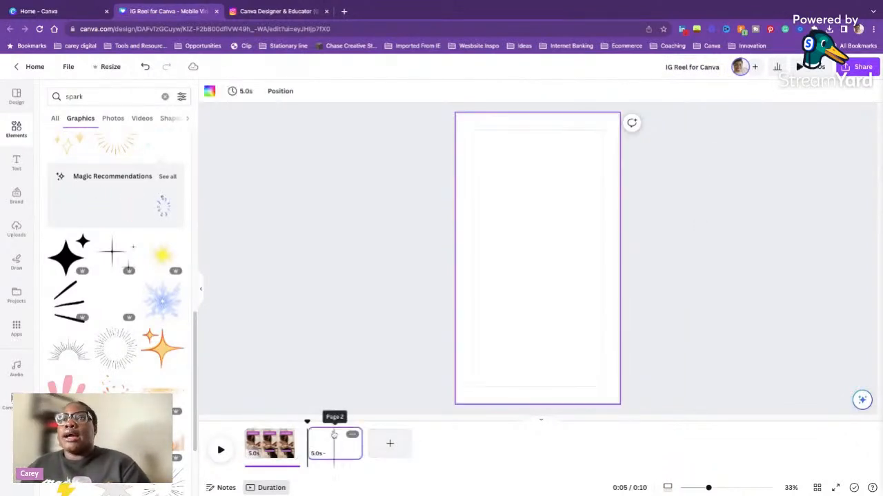
left_click(378, 438)
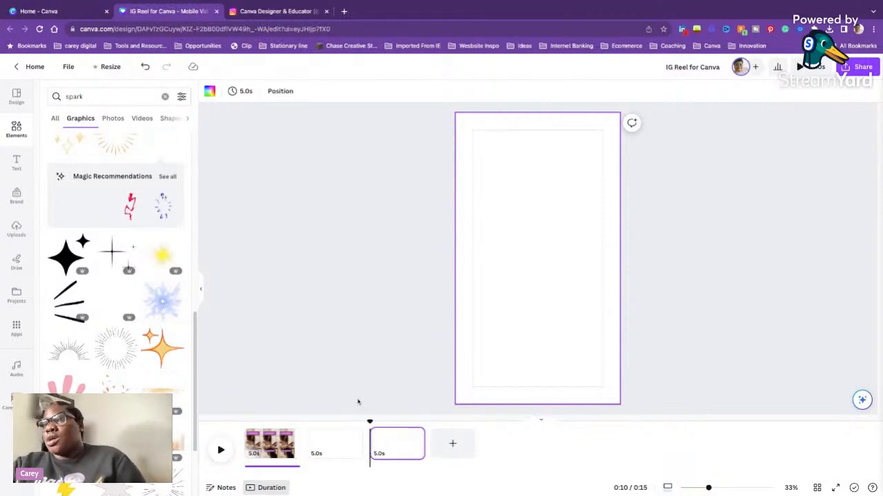
left_click(452, 443)
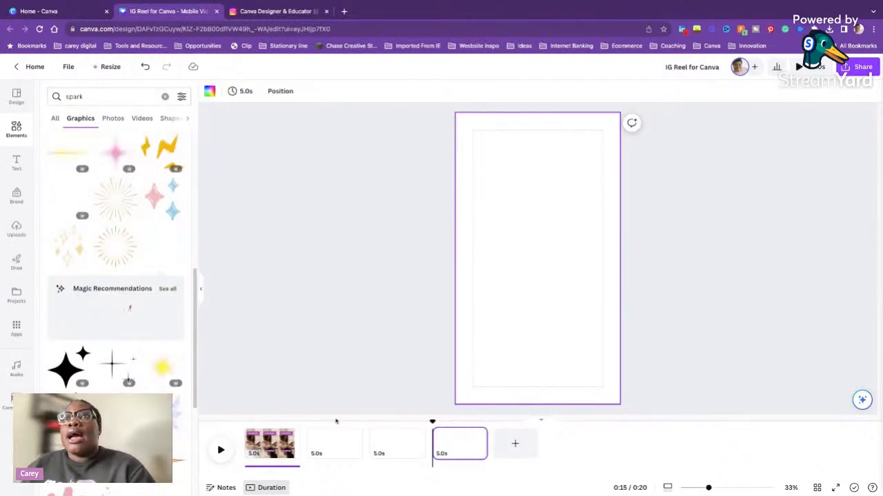
left_click(327, 447)
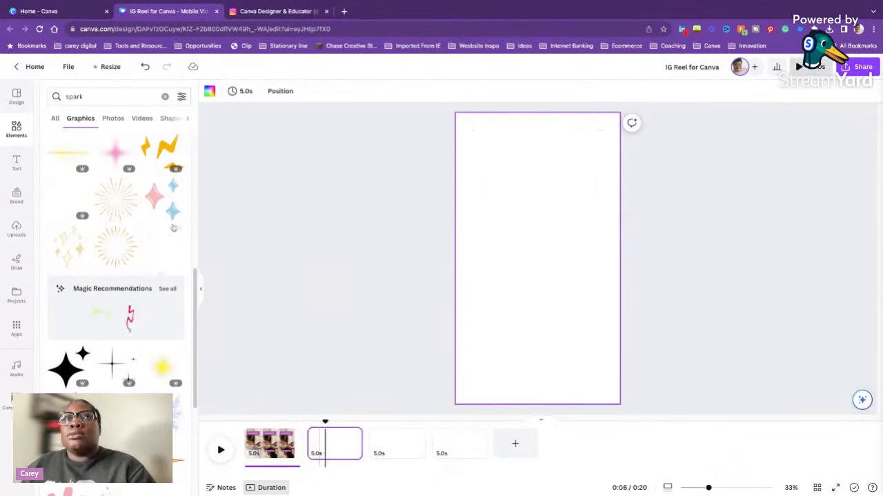
- Apply the "A Comfy Jacket" page of the yellow brown travel reel template to the second page
left_click(15, 96)
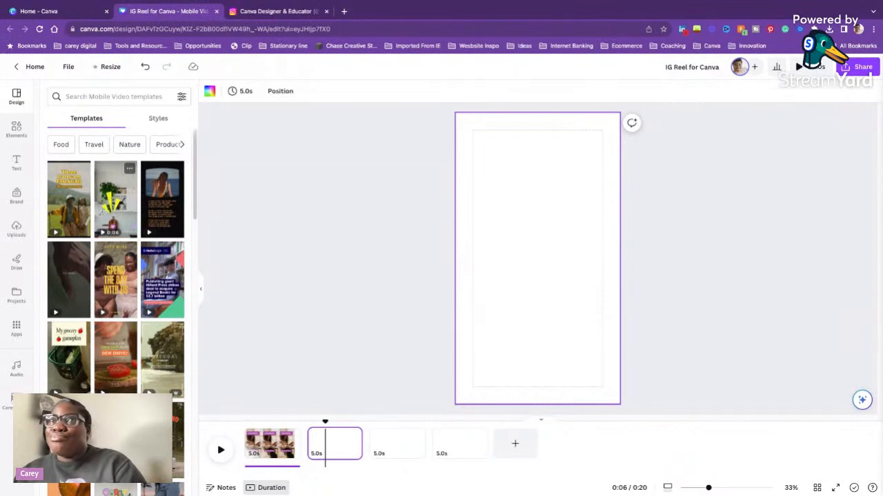
mouse_move(69, 214)
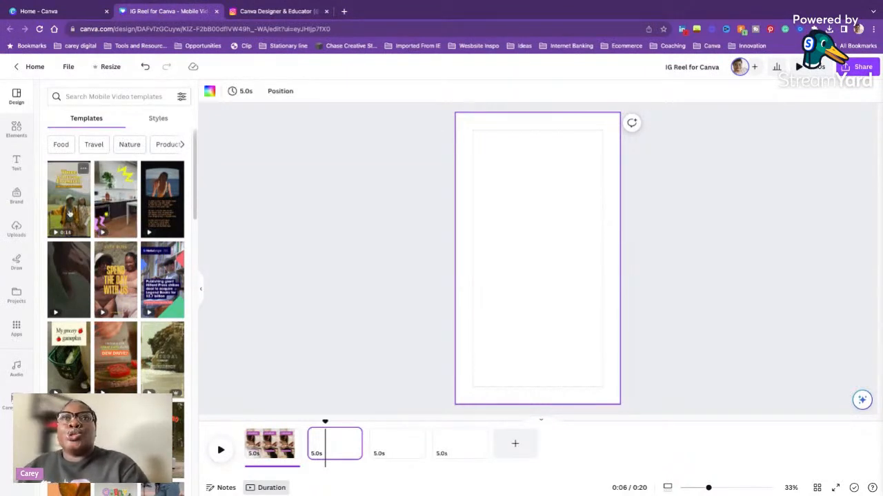
left_click(69, 214)
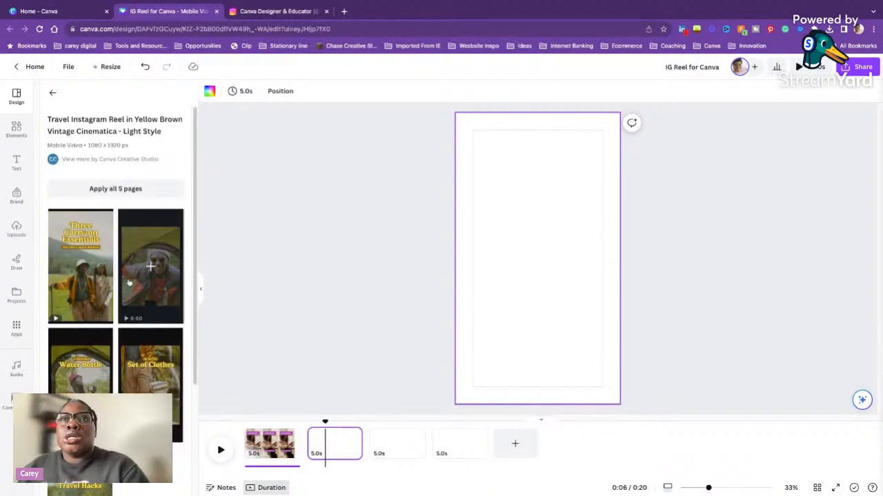
left_click(152, 262)
left_click(52, 92)
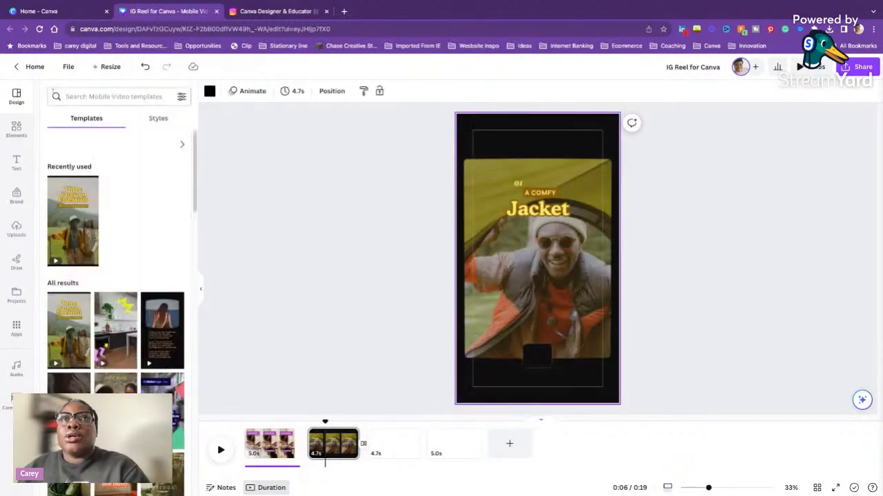
- Search the templates for "tip" and apply the "Make a Plan" page of the Spring Cleaning Tips template to the second page
type("tip")
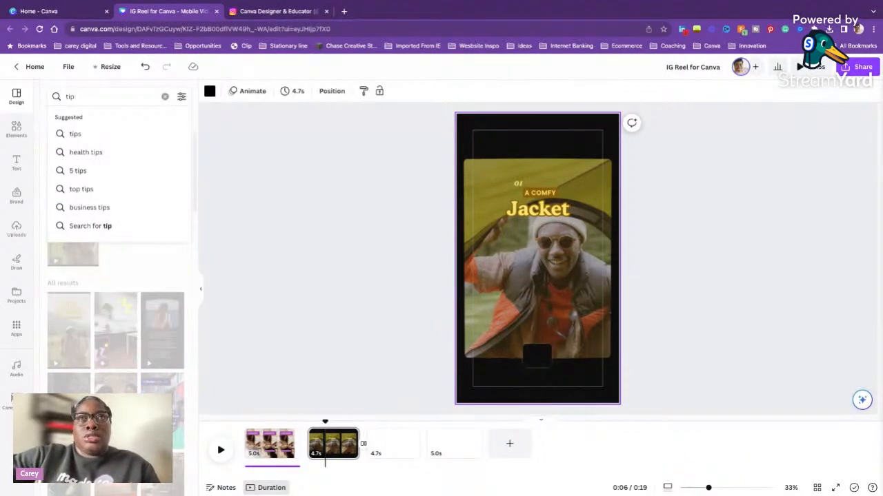
key("Return")
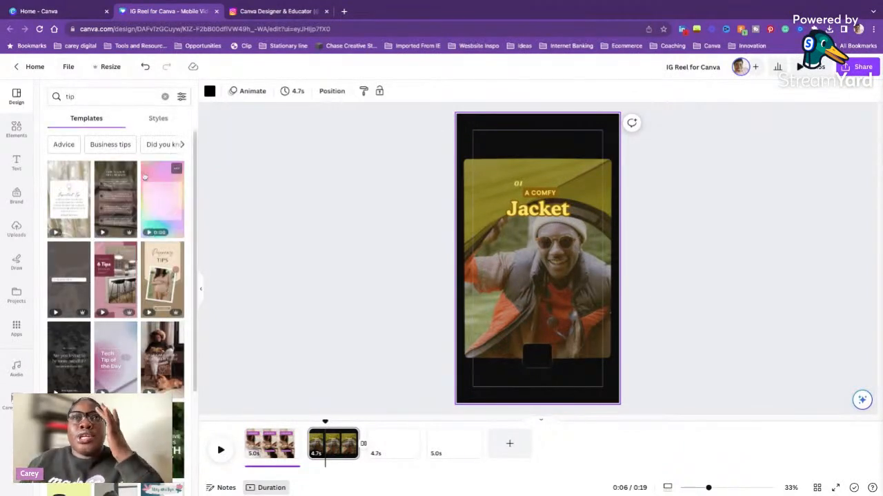
scroll(117, 313, "down", 1)
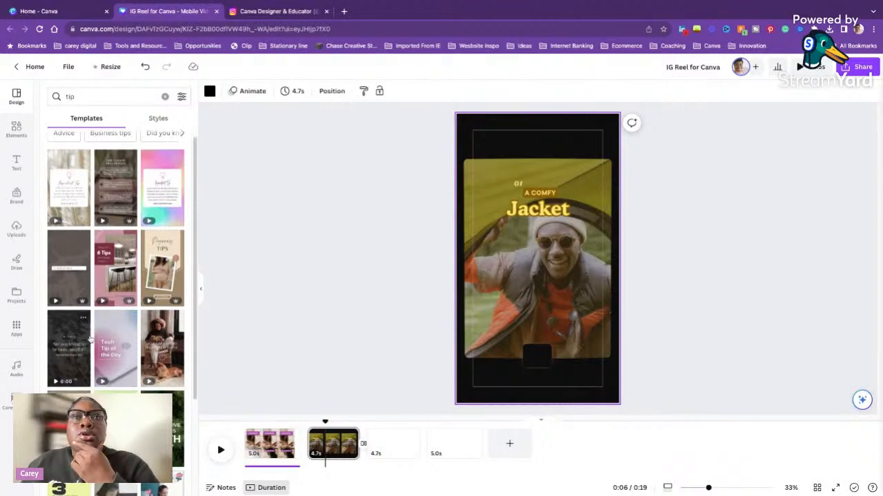
scroll(117, 313, "down", 1)
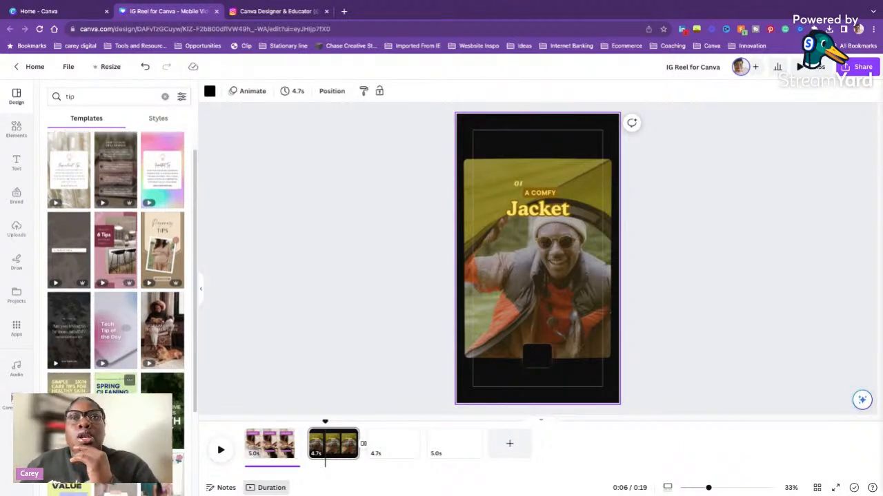
left_click(114, 386)
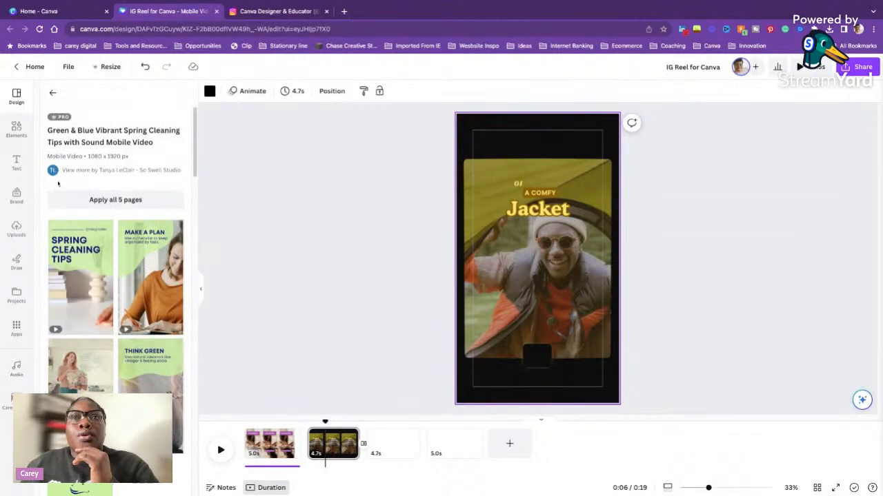
left_click(124, 279)
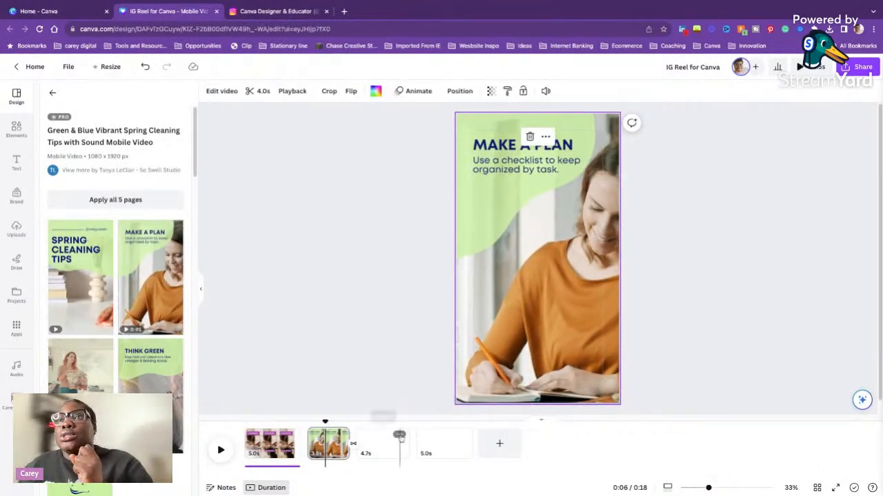
- Apply the template's "De-Clutter" page to the third page and its "Think Green" page to the fourth page
left_click(385, 446)
left_click(80, 362)
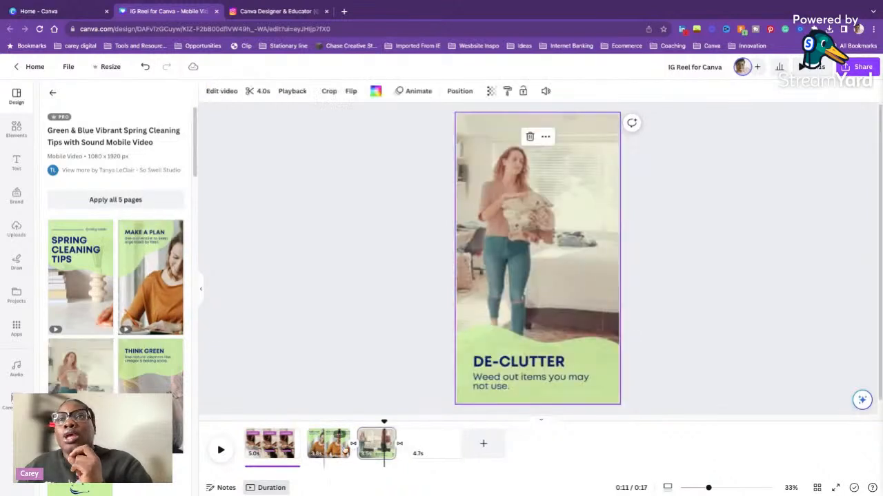
left_click(421, 446)
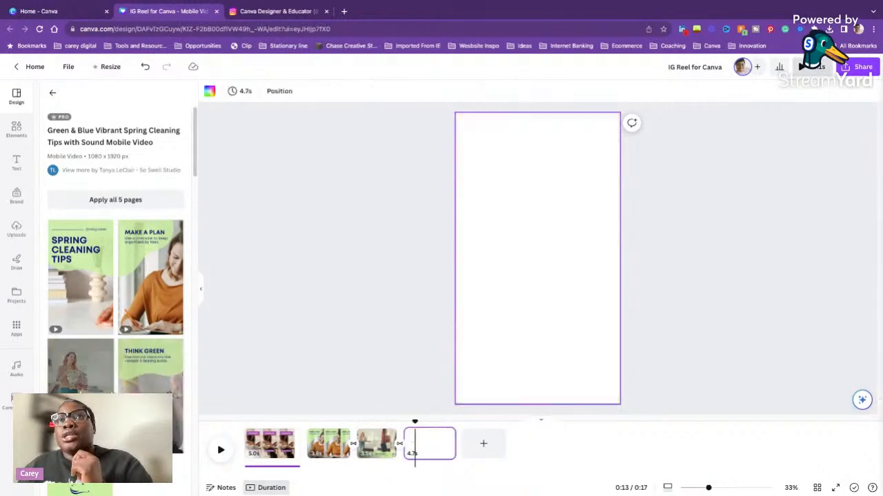
left_click(151, 366)
left_click(511, 226)
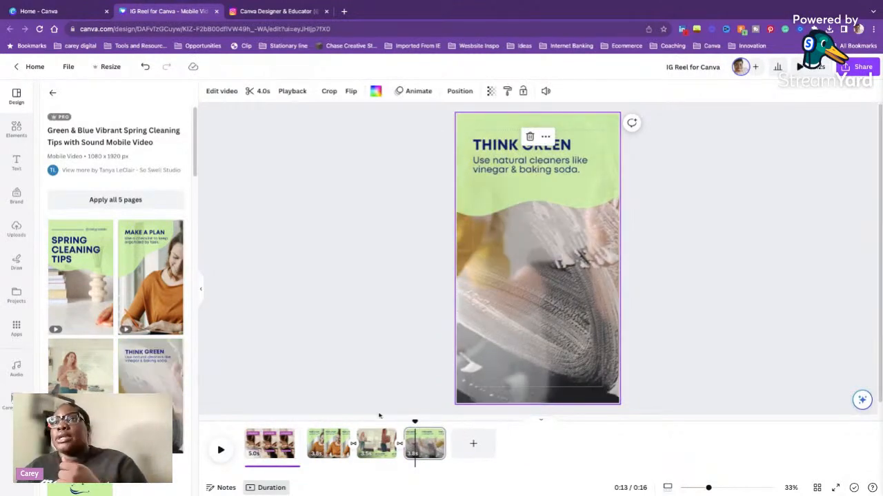
- Delete the whole "Make a Plan" page from the timeline and undo the deletion
left_click(321, 447)
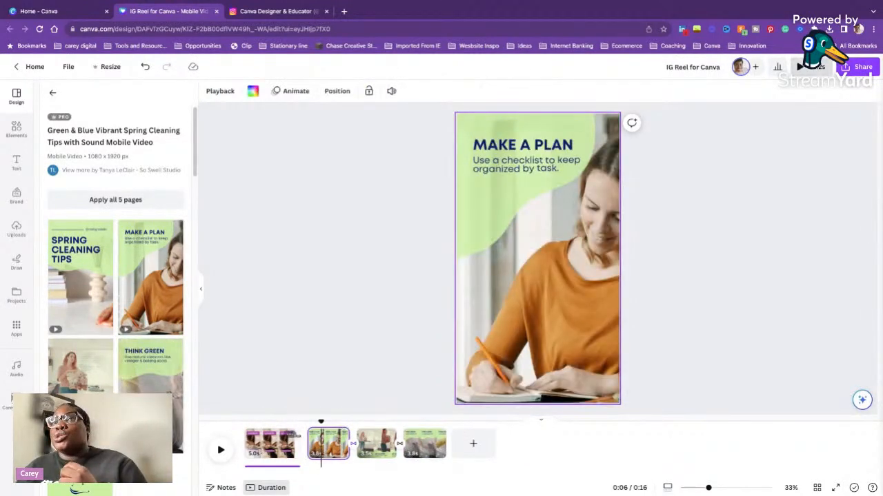
key("Delete")
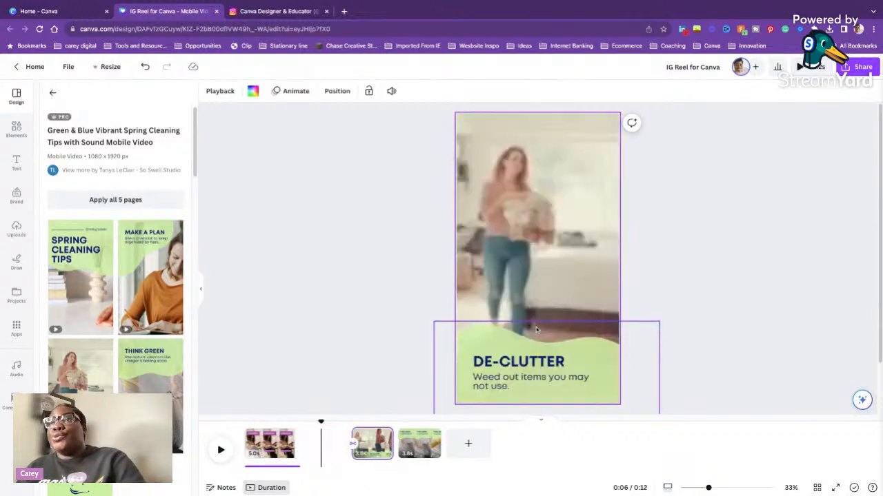
left_click(144, 66)
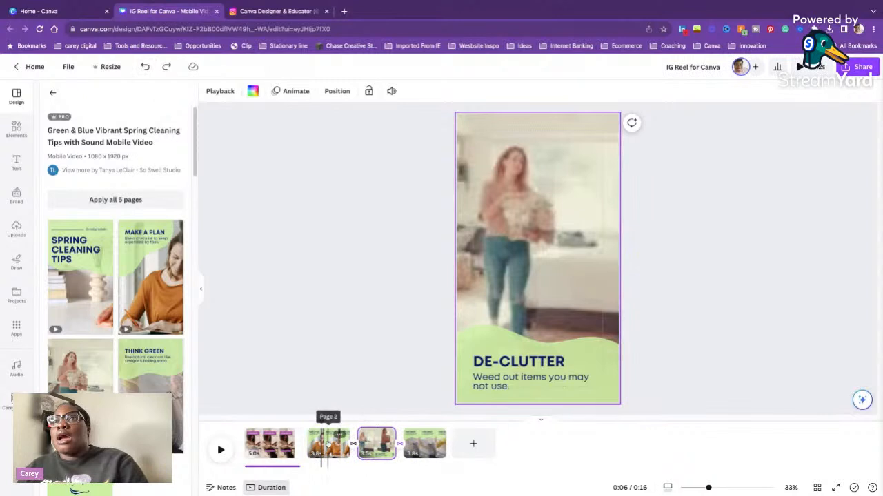
- Delete the background video of the woman writing from the "Make a Plan" page
left_click(328, 443)
left_click(559, 314)
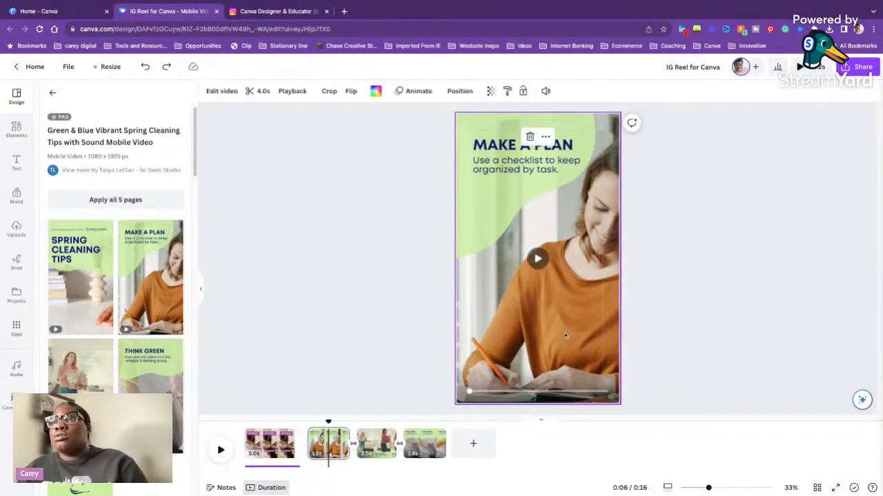
right_click(564, 336)
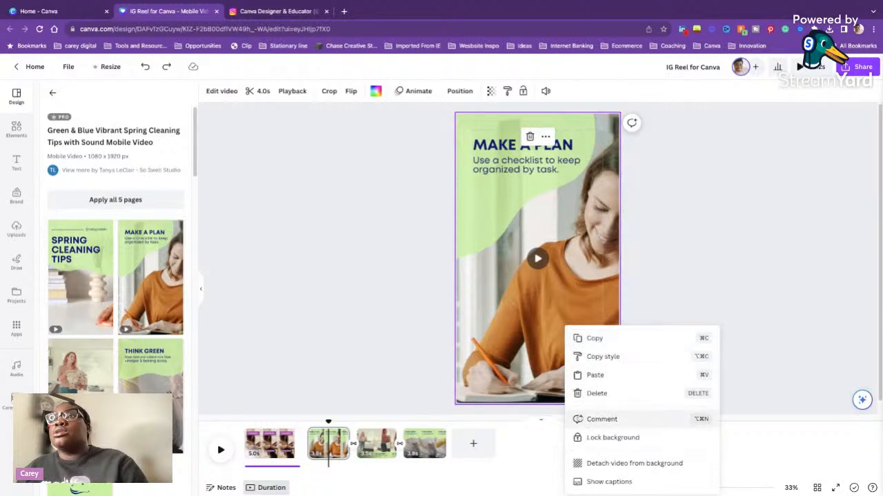
left_click(515, 371)
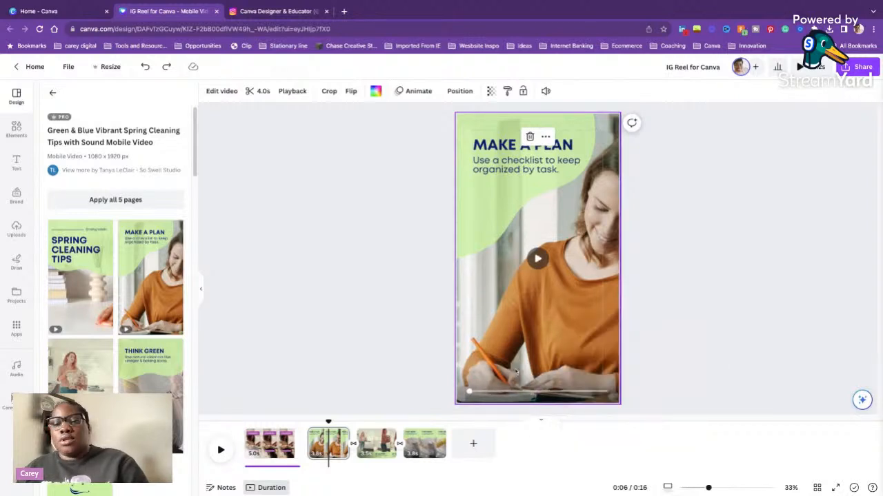
key("Delete")
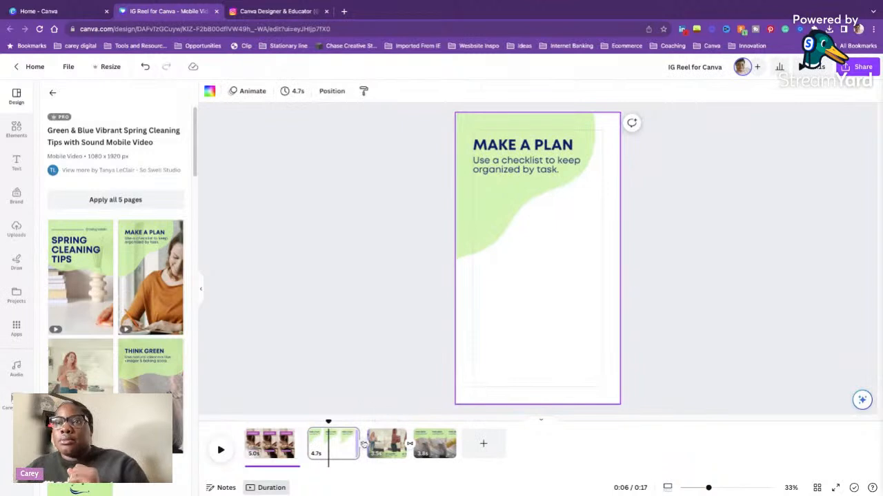
left_click(385, 443)
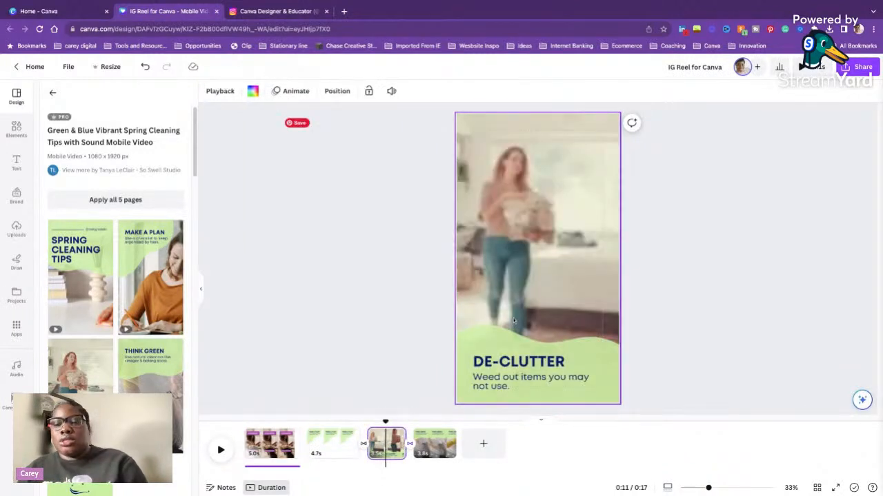
key("Delete")
left_click(146, 66)
- Delete the background video of the yellow-gloved hand from the "Think Green" page
left_click(525, 270)
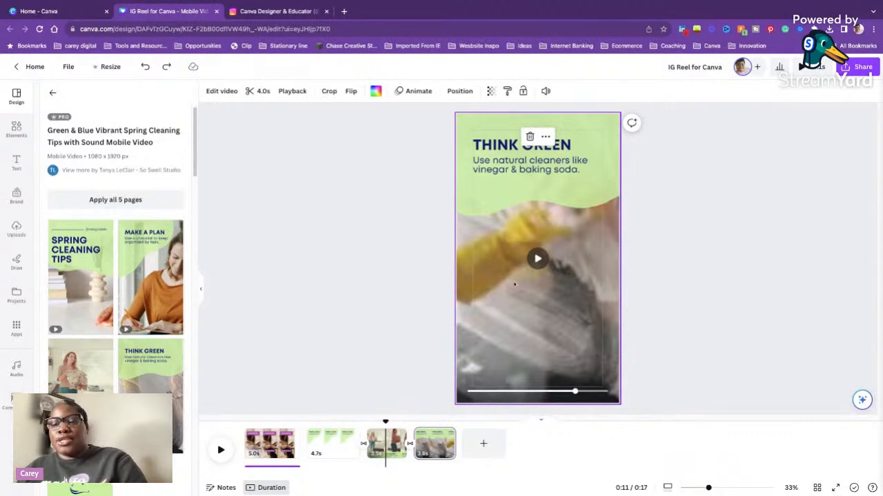
key("Delete")
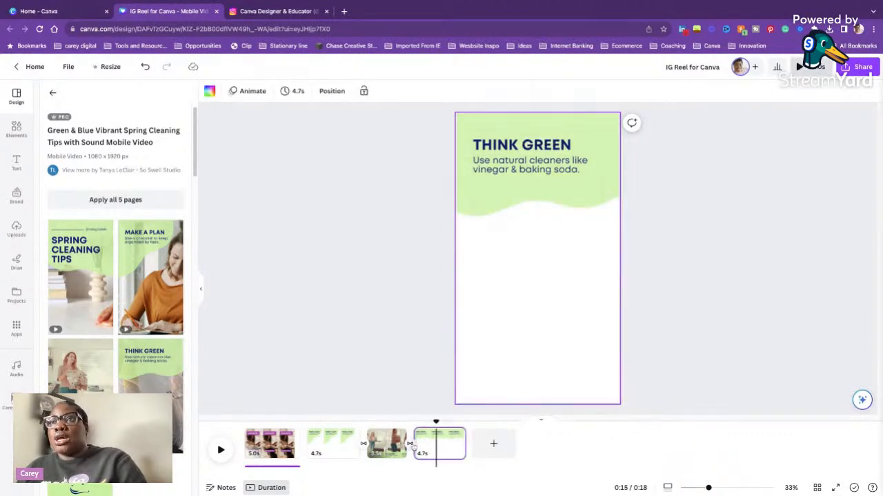
left_click(386, 444)
key("Delete")
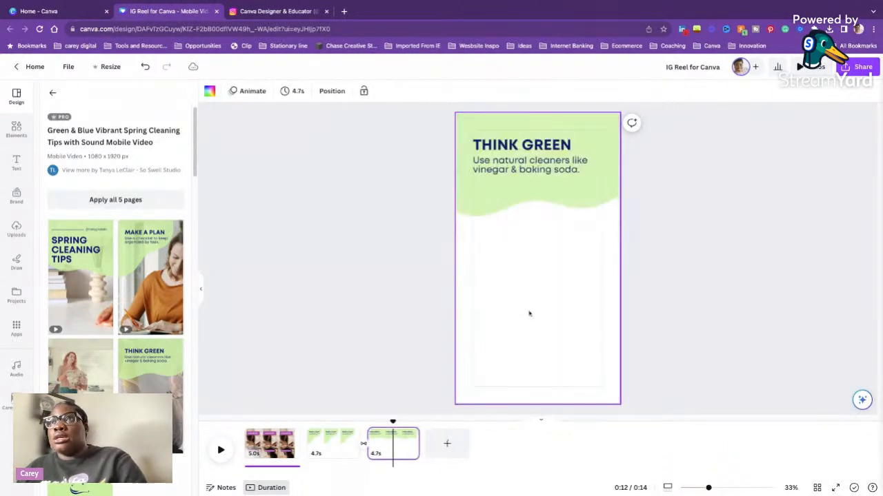
left_click(144, 66)
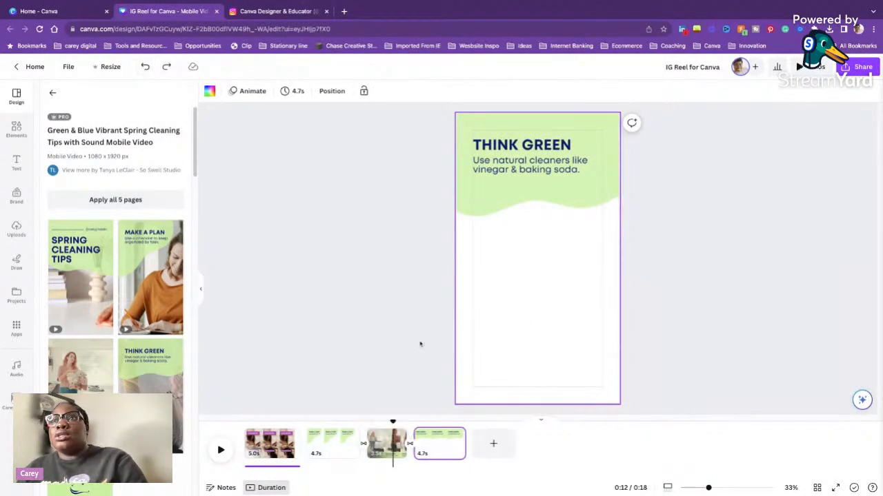
- Delete the background video of the woman carrying clothes from the "De-Clutter" page, keeping its text and green wave
left_click(387, 443)
left_click(516, 350)
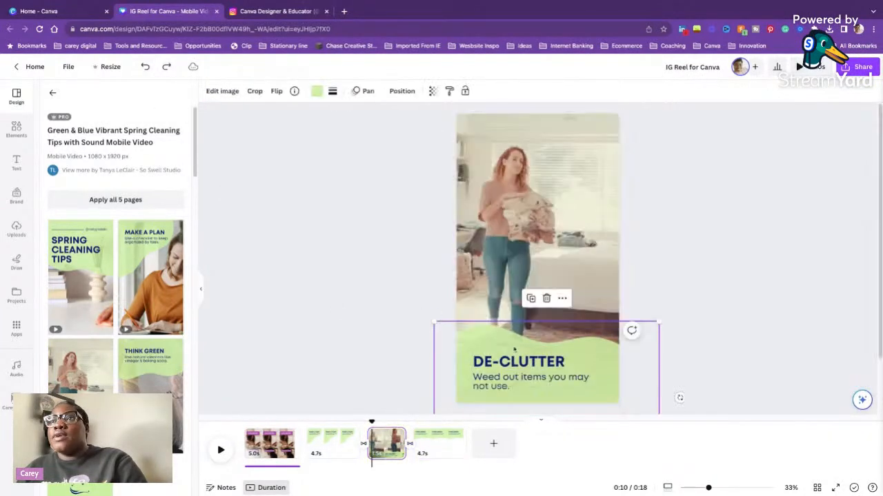
double_click(488, 209)
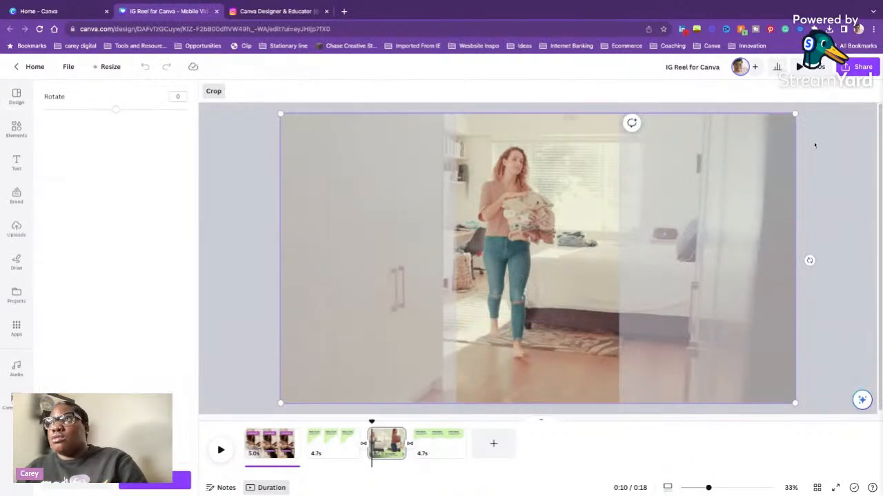
left_click(814, 142)
key("Delete")
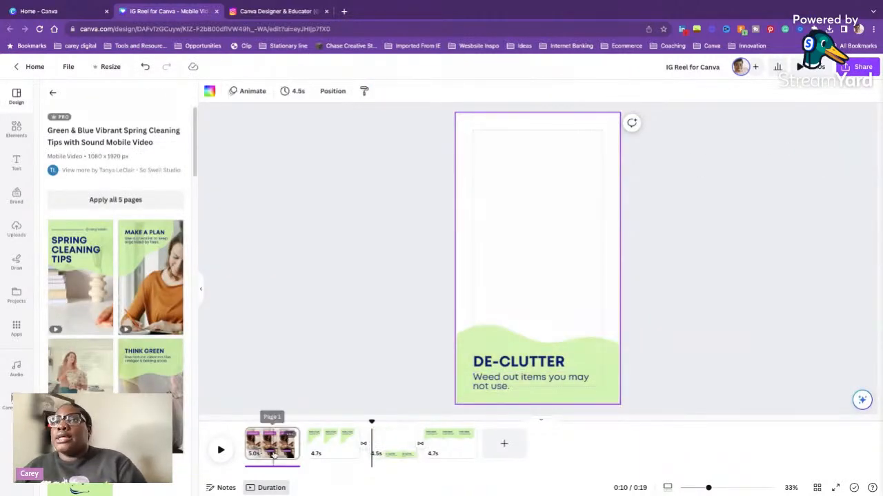
left_click(274, 454)
left_click(563, 162)
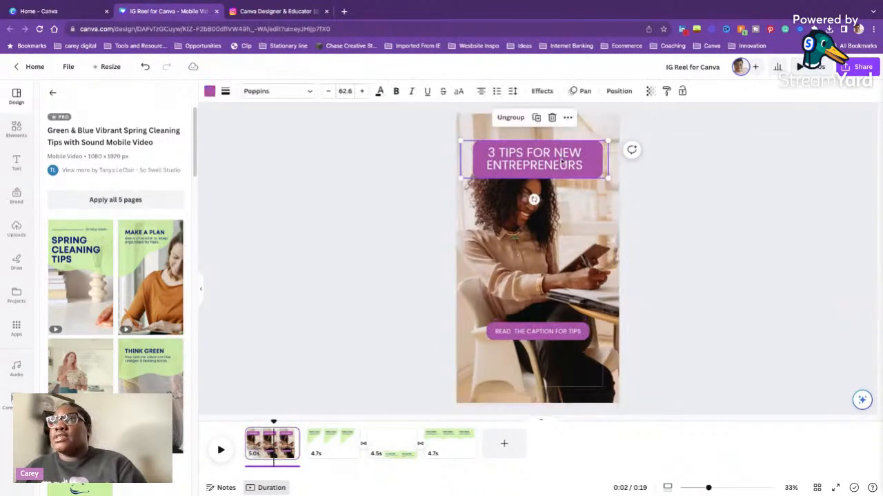
left_click(541, 332)
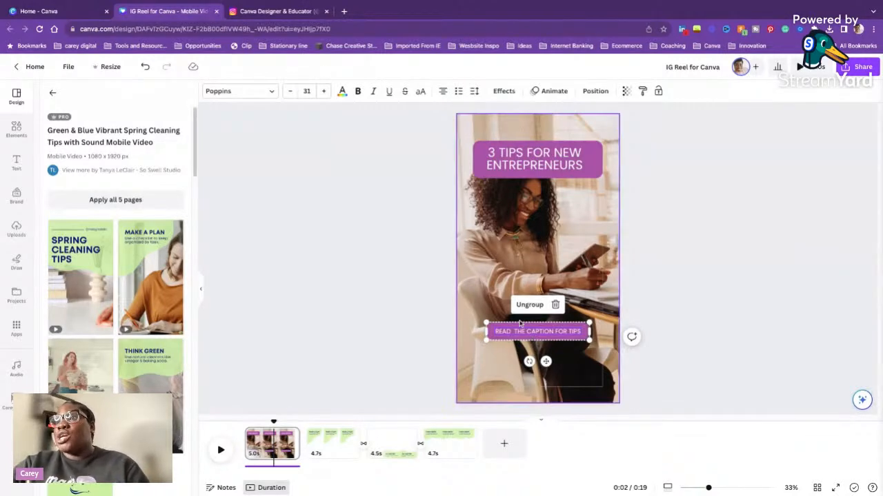
- Recolour the green blob on the "Make a Plan" page with the light pinkish purple of the CAREY DIGITAL palette
left_click(339, 457)
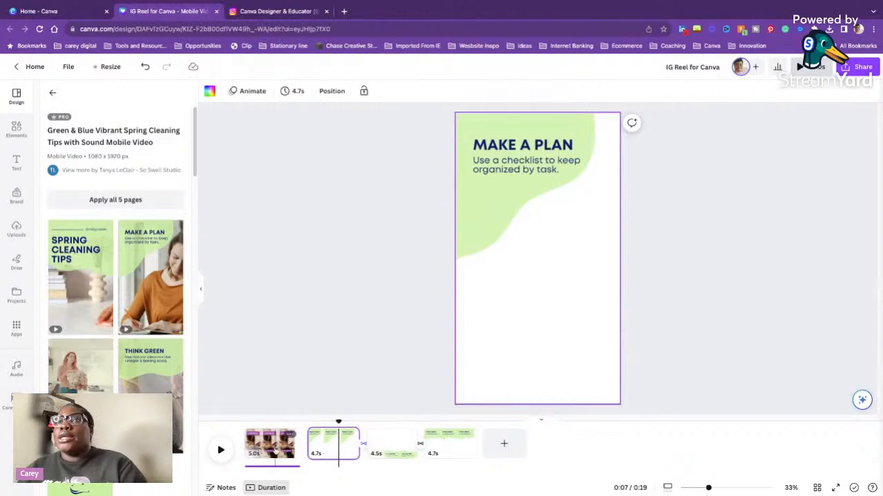
left_click(528, 227)
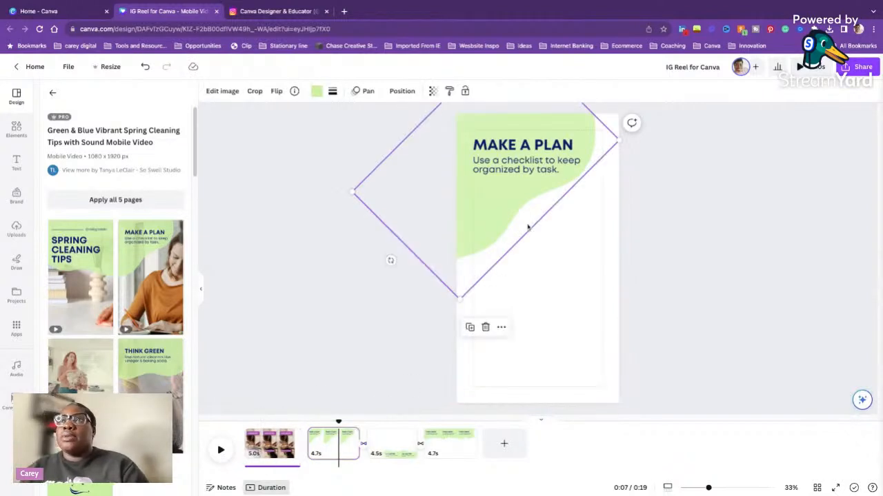
left_click(557, 172)
left_click(583, 176)
left_click(541, 126)
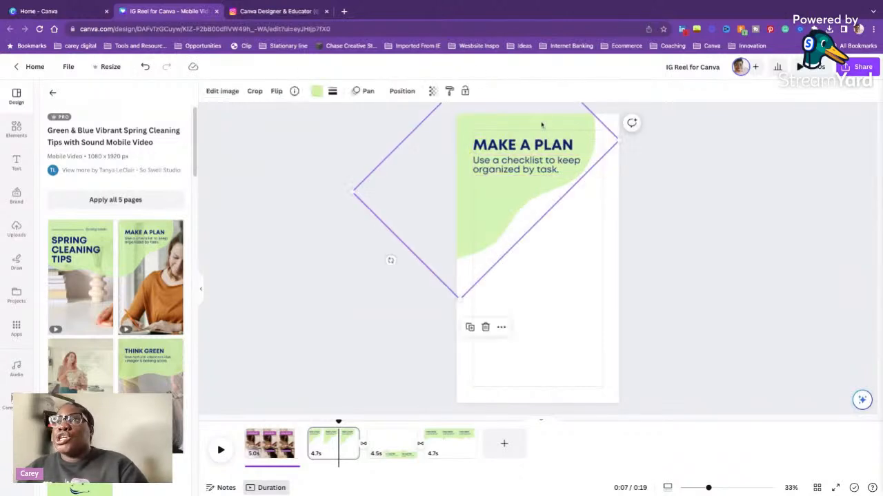
left_click(309, 93)
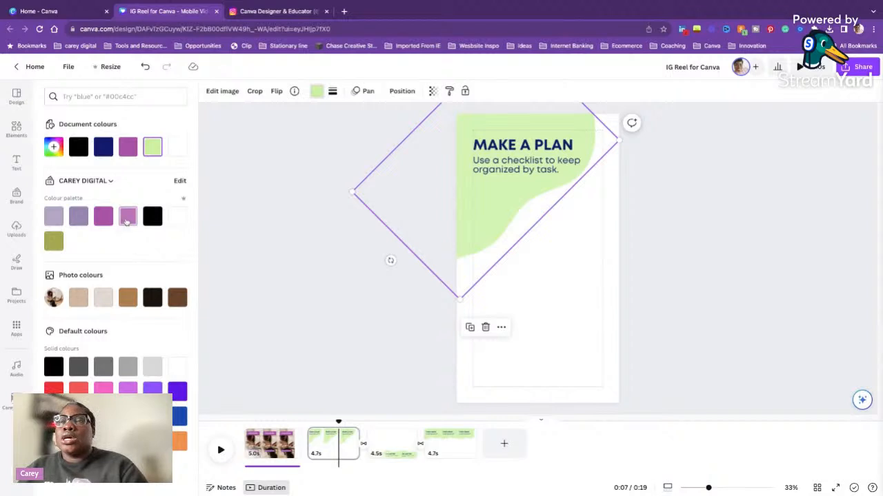
left_click(128, 216)
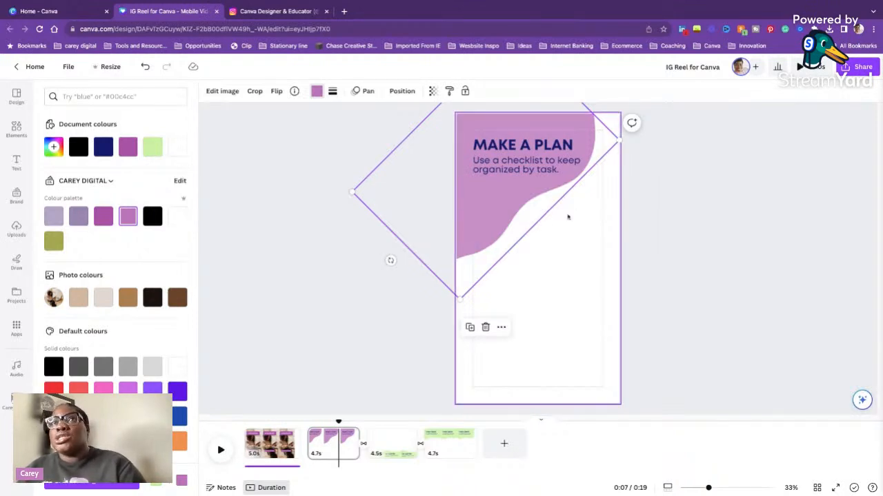
- Look through the available brand kits and keep the current one
left_click(85, 181)
scroll(507, 312, "down", 10)
scroll(508, 312, "down", 4)
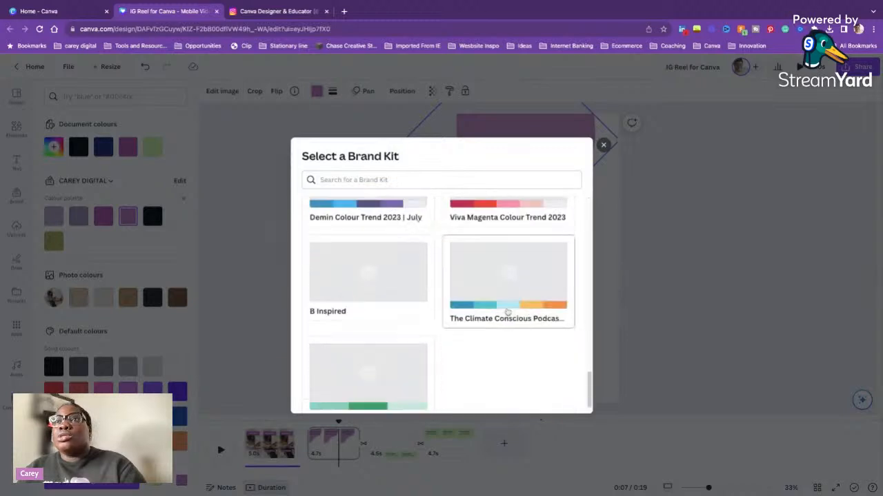
scroll(509, 316, "up", 6)
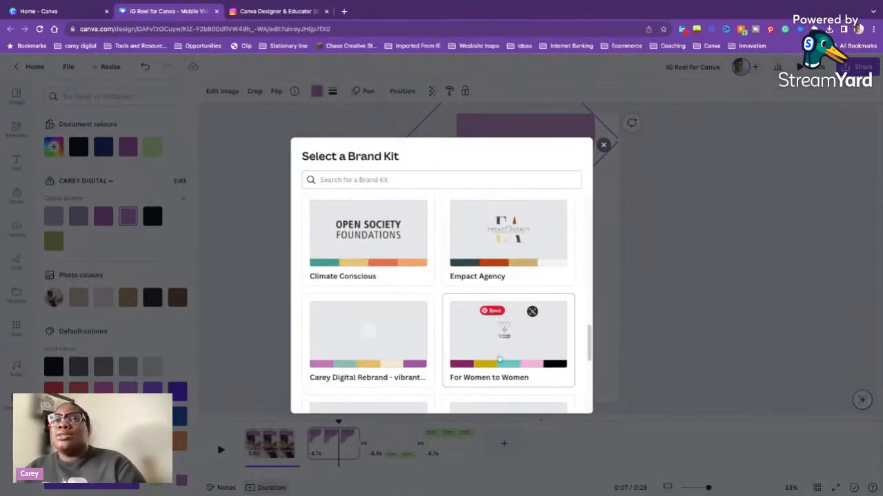
scroll(508, 316, "up", 10)
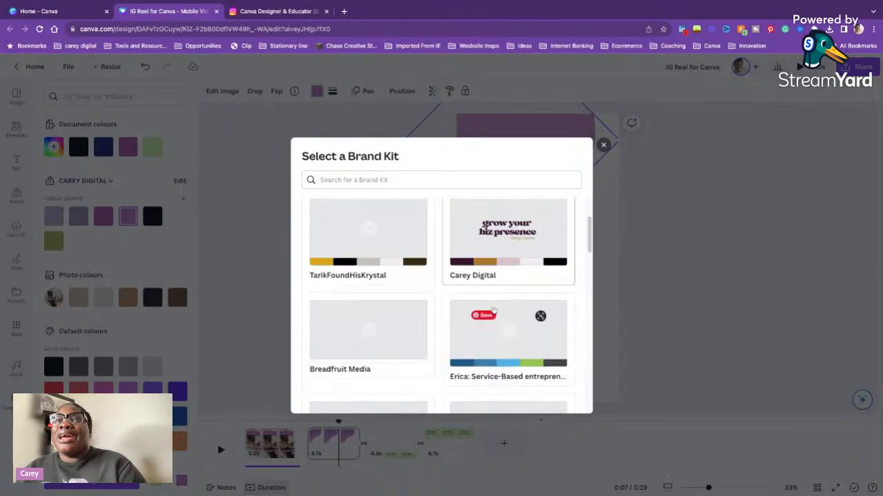
scroll(492, 313, "down", 8)
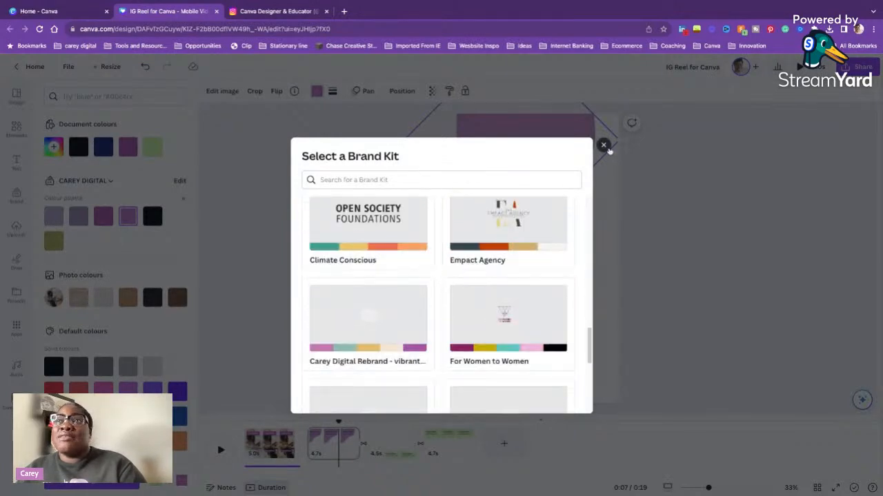
left_click(605, 146)
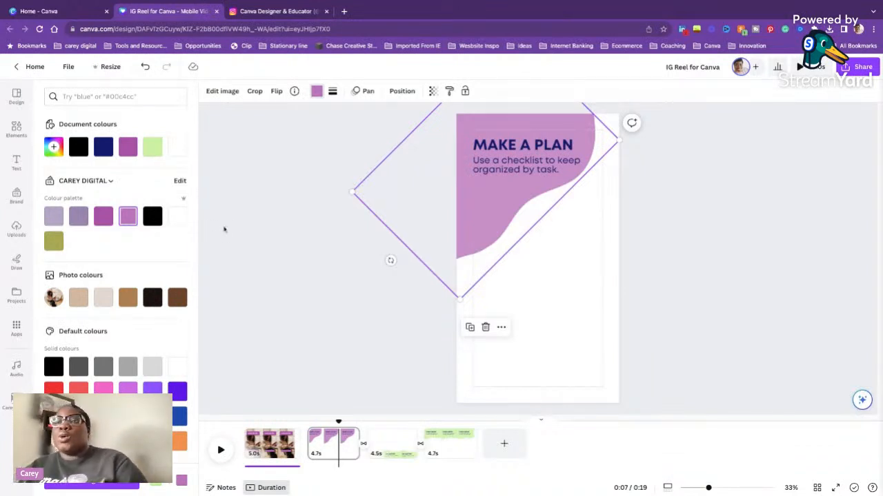
- Set the "MAKE A PLAN" heading in the Poppins font and colour it white
left_click(508, 156)
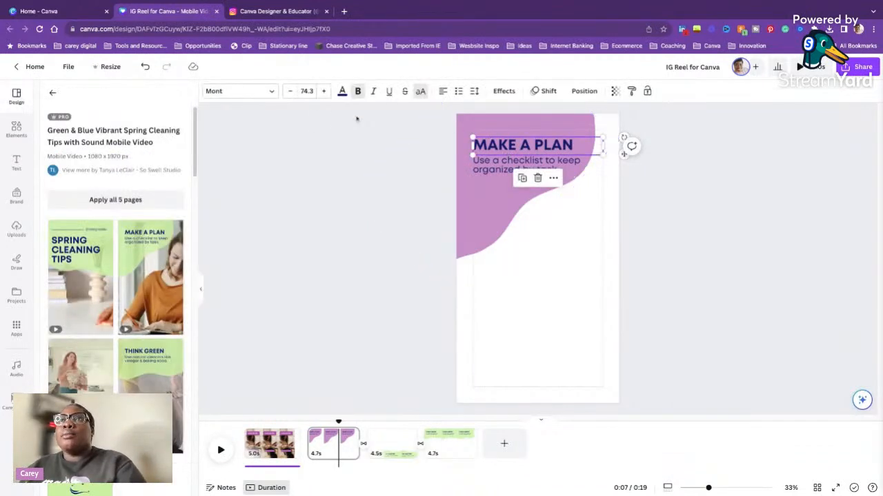
left_click(228, 92)
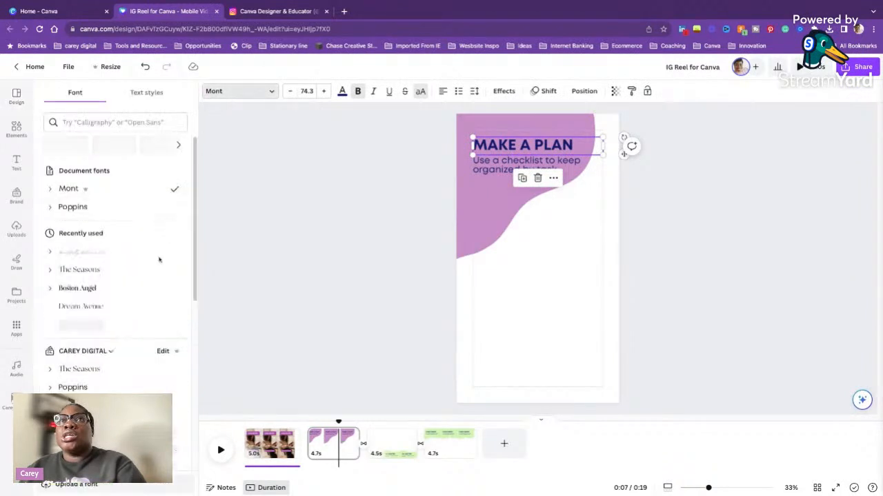
left_click(105, 208)
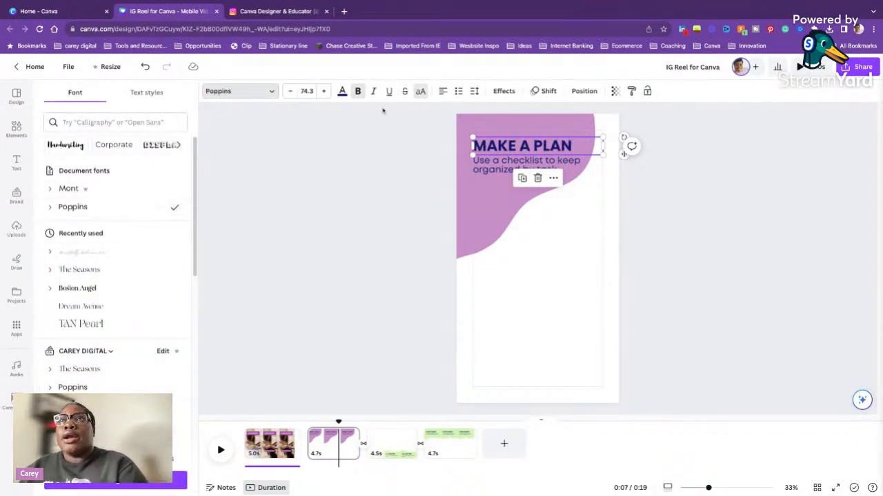
left_click(341, 92)
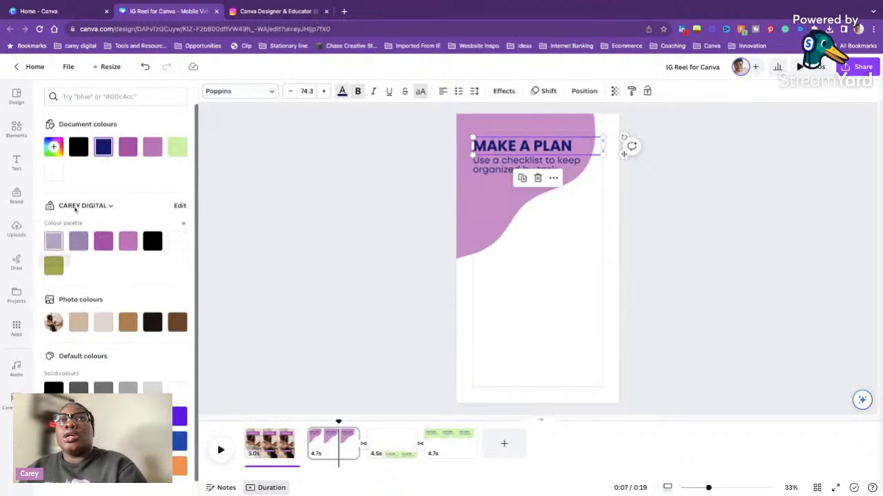
left_click(53, 171)
- Colour the checklist description below the "MAKE A PLAN" heading white
left_click(486, 169)
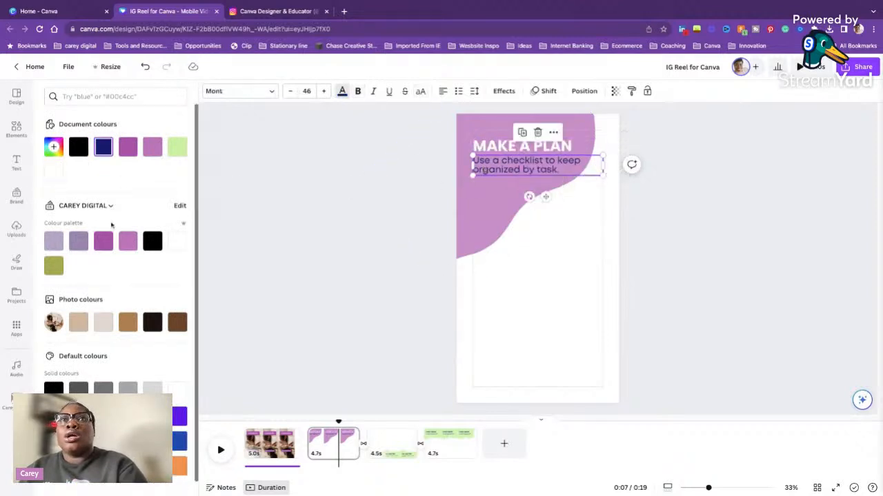
left_click(176, 240)
left_click(676, 233)
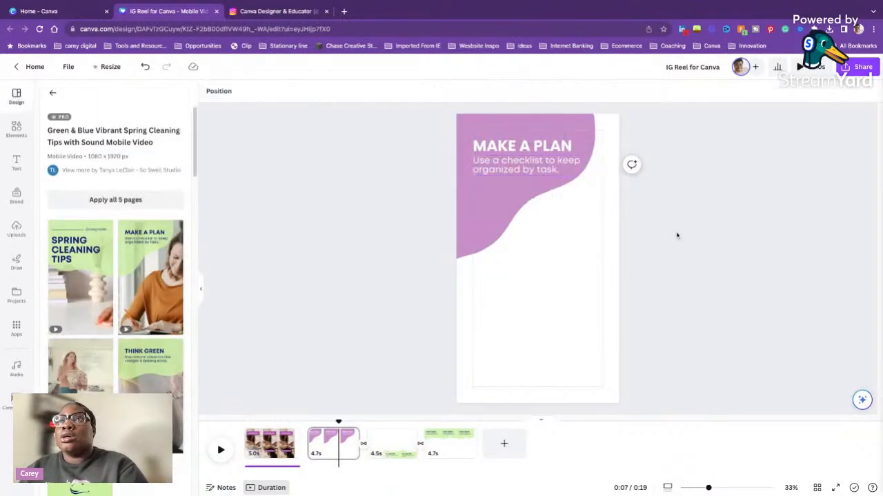
- Colour both the description and the "DE-CLUTTER" heading white on the third page
left_click(393, 441)
left_click(531, 376)
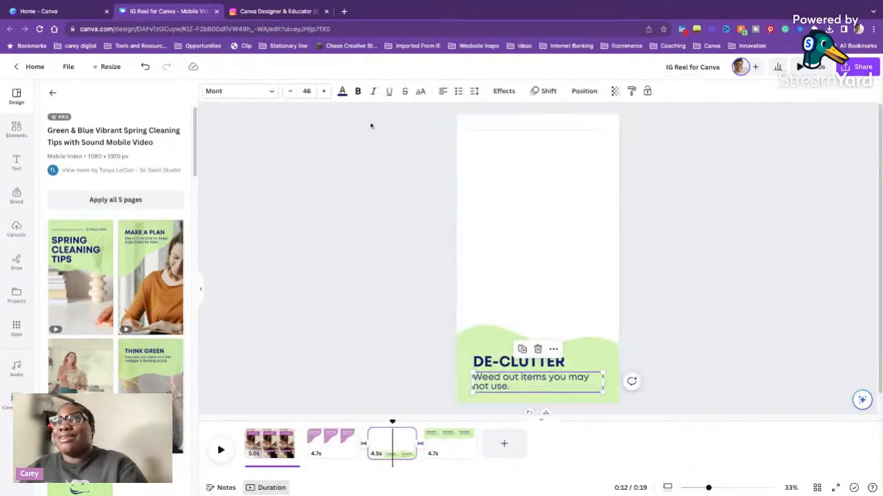
left_click(341, 92)
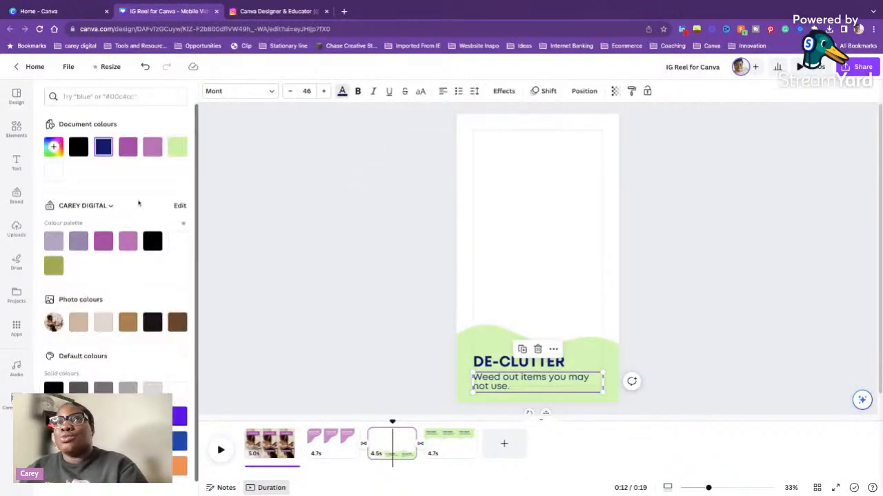
left_click(54, 170)
left_click(480, 370)
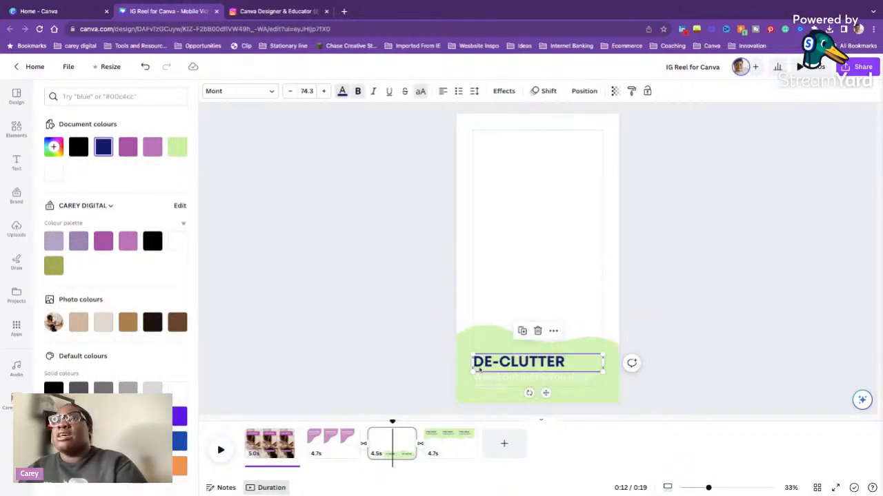
left_click(54, 171)
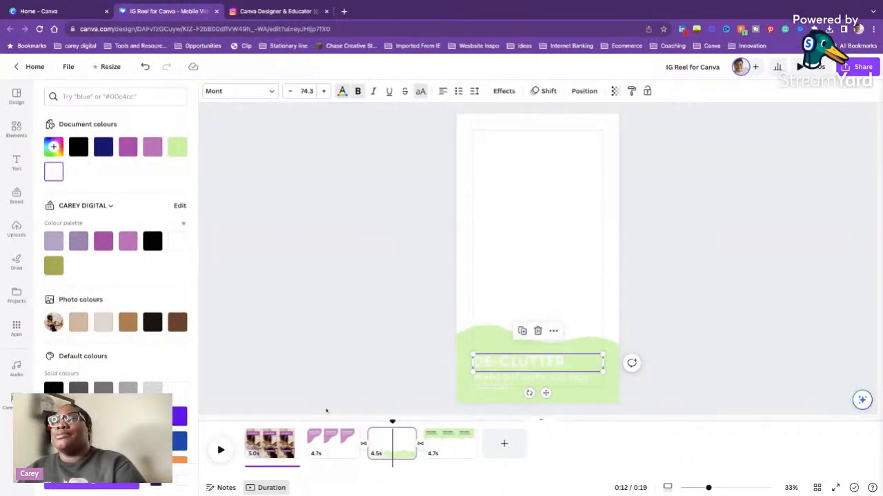
- Colour both the description and the "THINK GREEN" heading white on the fourth page
left_click(442, 453)
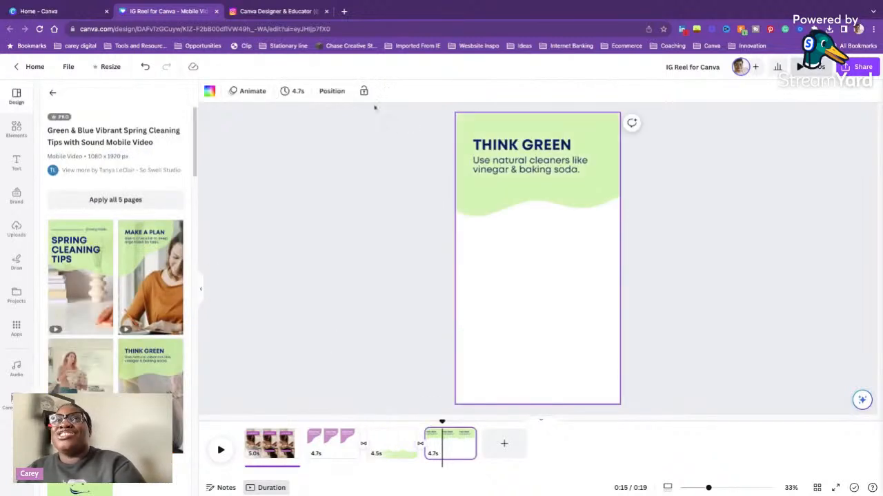
left_click(208, 91)
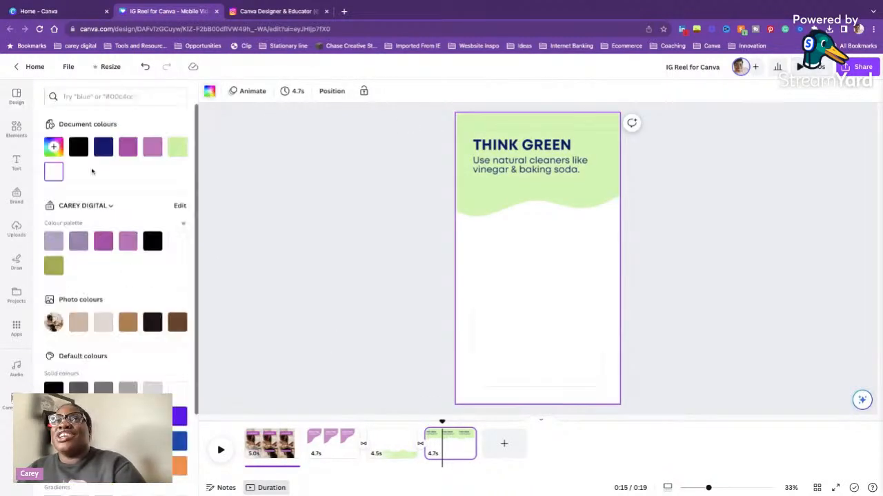
left_click(493, 171)
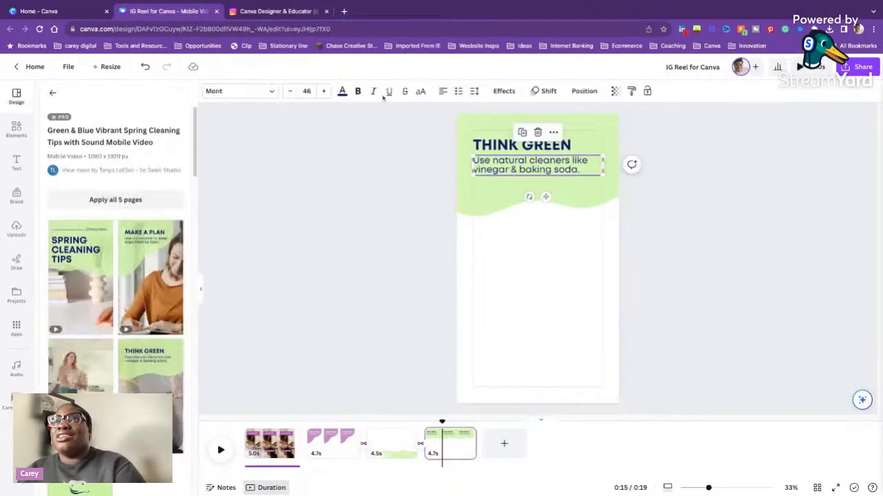
left_click(342, 91)
left_click(54, 171)
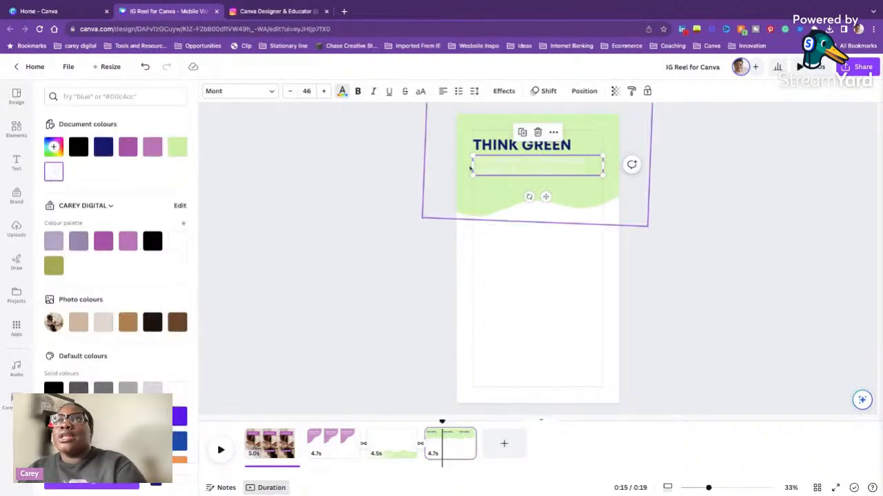
left_click(496, 147)
left_click(54, 172)
- Recolour the green wave behind "THINK GREEN" with the brand palette's lighter pinkish purple
left_click(555, 123)
left_click(316, 91)
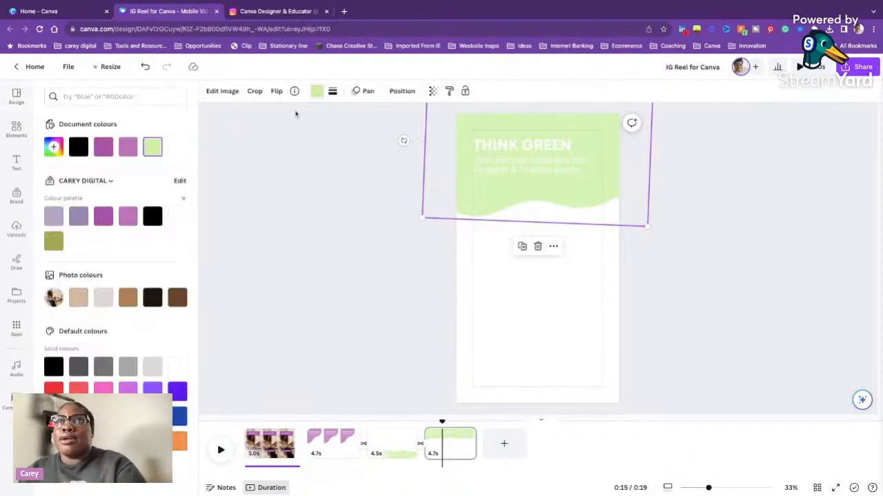
left_click(128, 216)
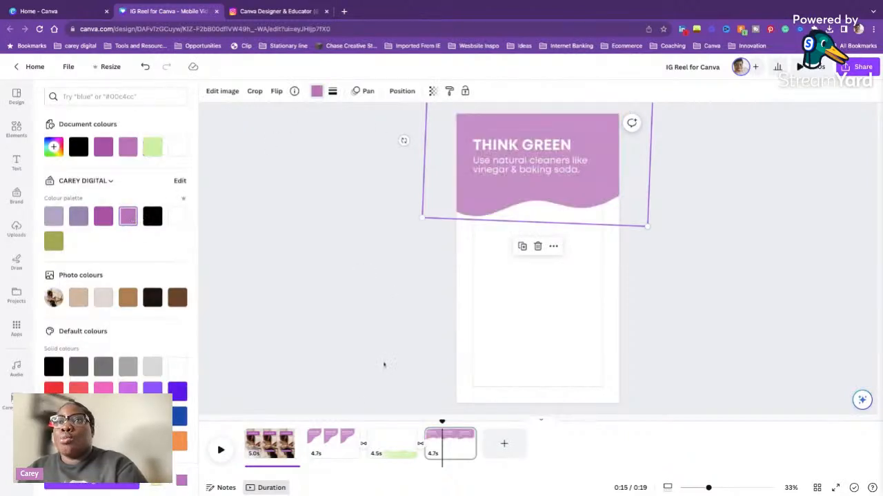
- Recolour the green wave behind "DE-CLUTTER" on the third page with the brand palette's lighter pinkish purple
left_click(392, 444)
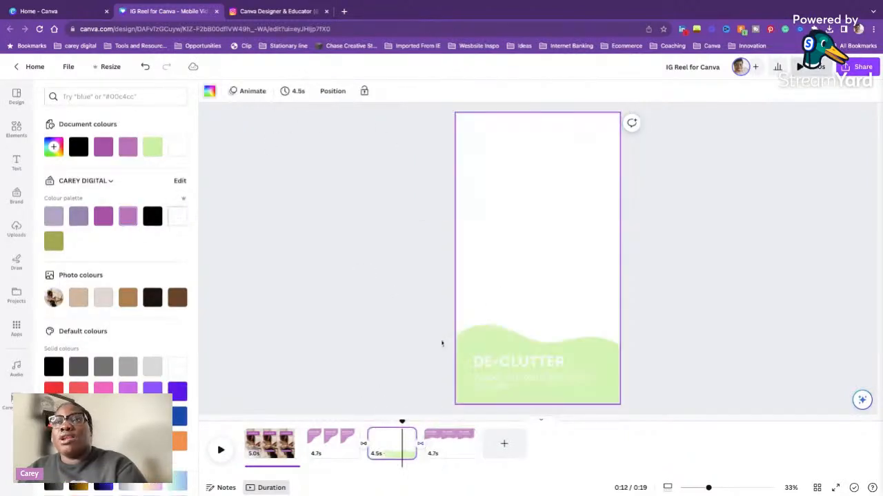
left_click(600, 361)
left_click(599, 348)
left_click(745, 299)
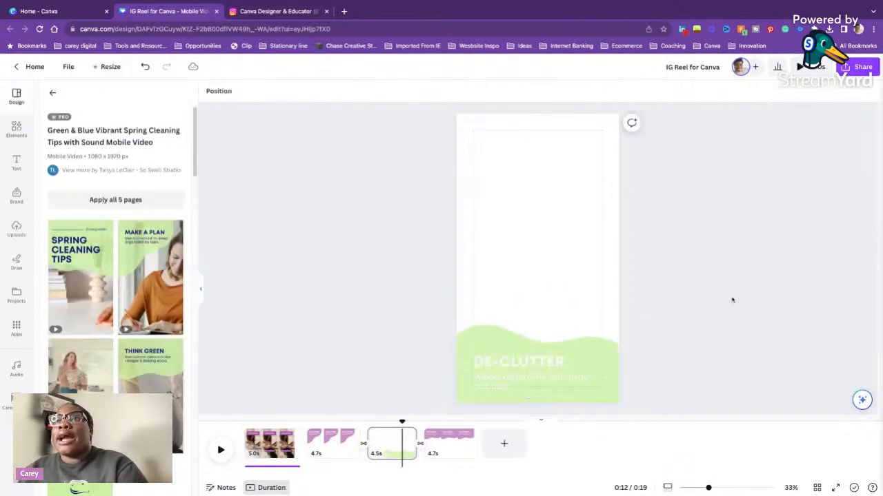
left_click(612, 351)
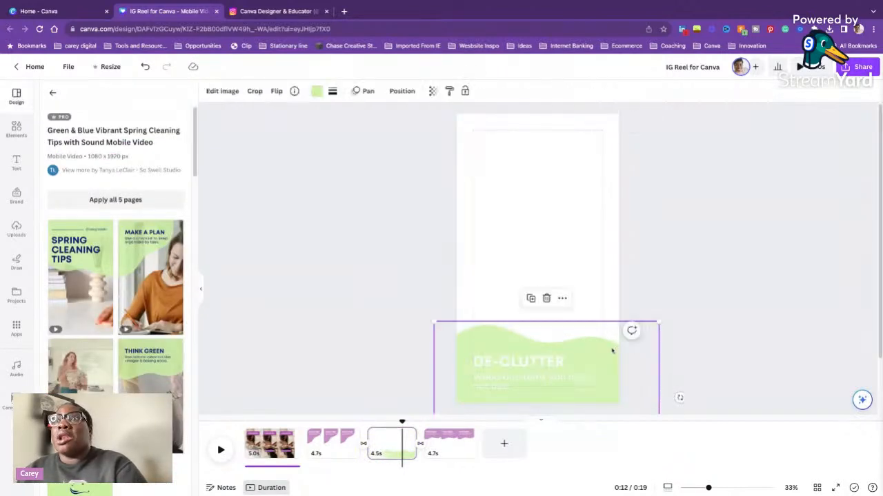
left_click(414, 276)
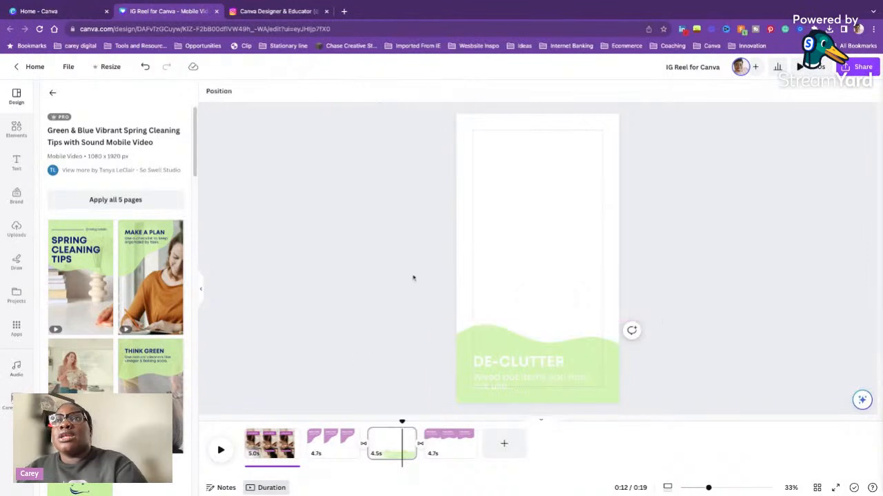
left_click(526, 347)
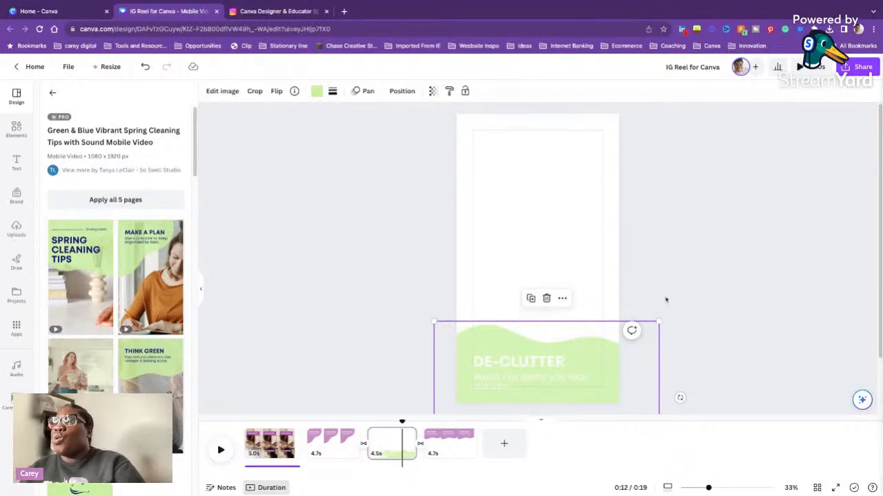
left_click(629, 295)
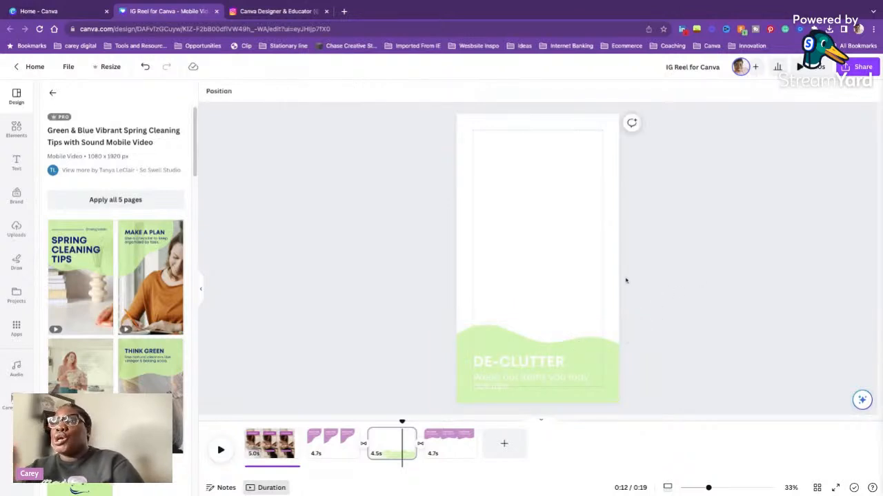
left_click(579, 350)
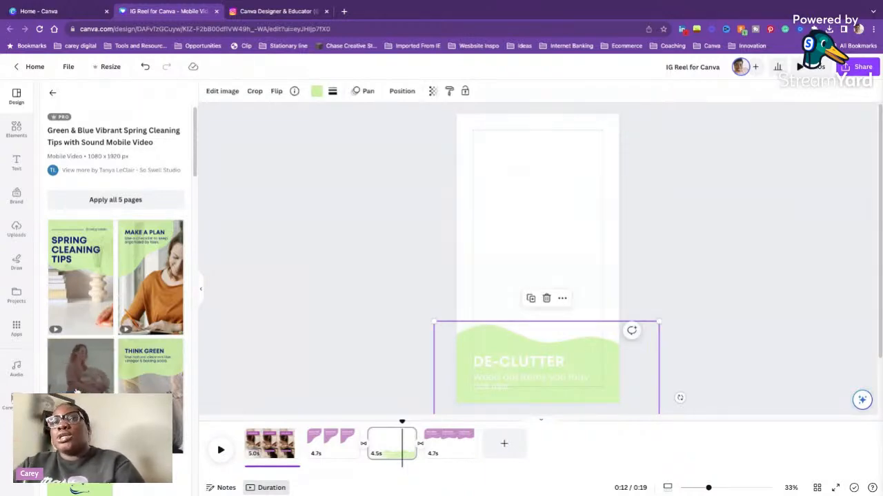
left_click(17, 129)
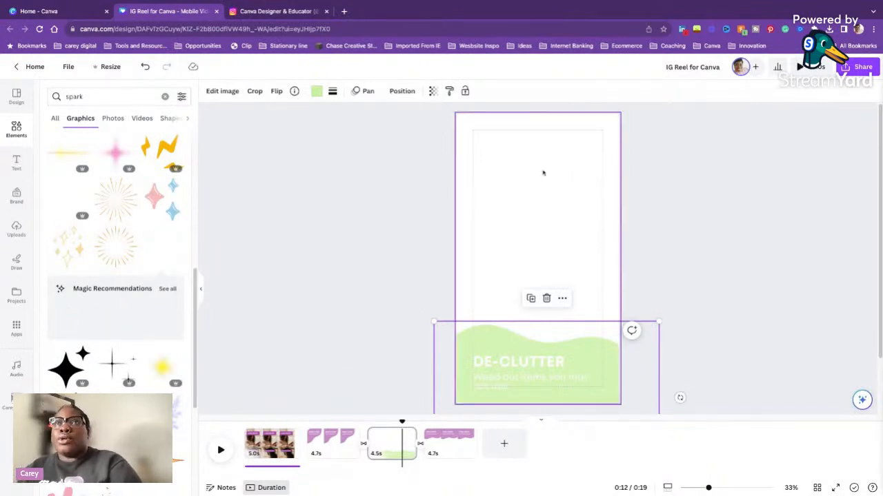
left_click(315, 91)
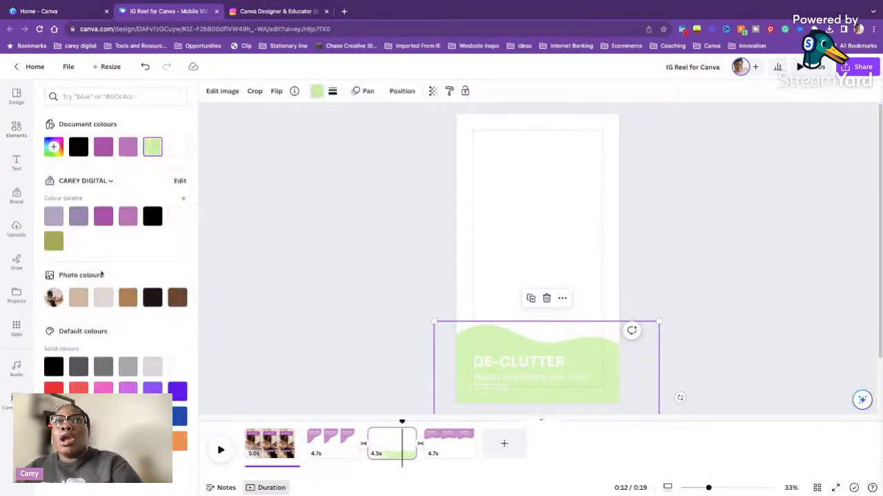
left_click(128, 218)
left_click(368, 310)
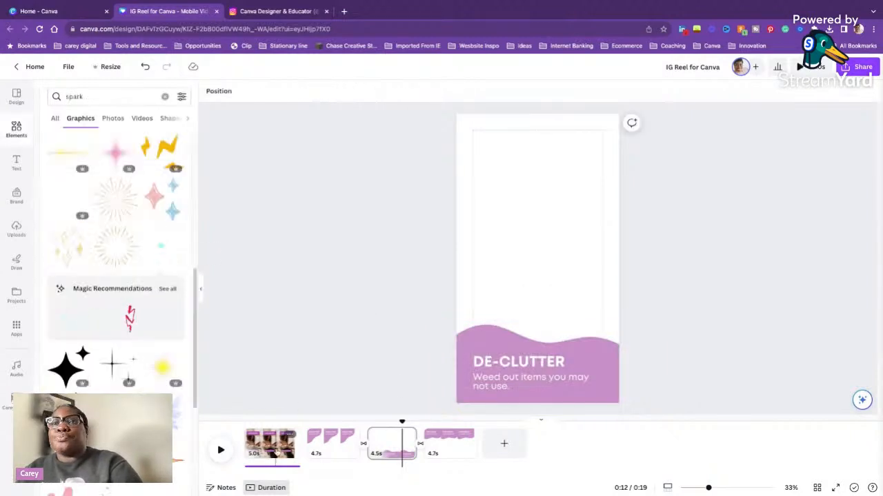
- Add a blank page at the end and move the first page's "READ THE CAPTION FOR TIPS" button onto it
left_click(275, 447)
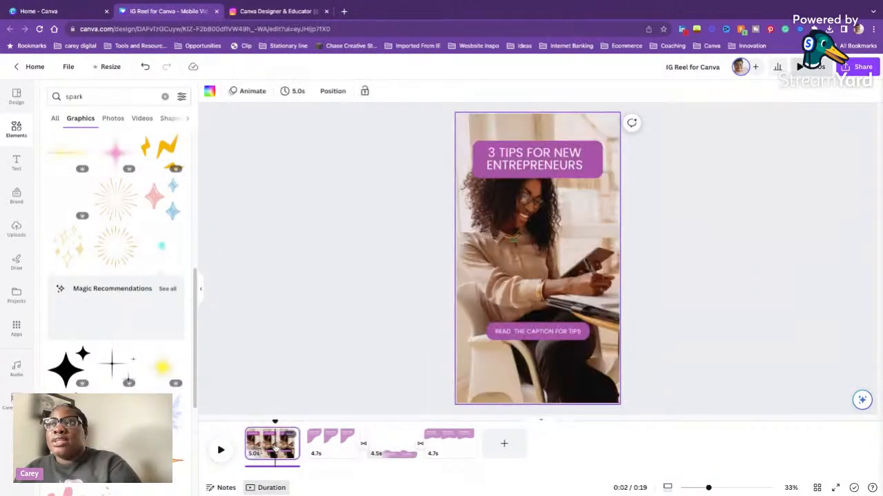
left_click(542, 337)
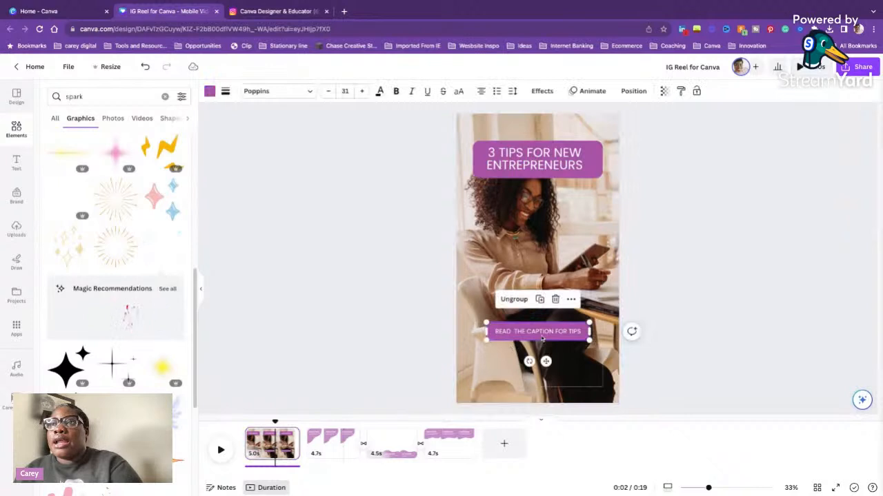
left_click(503, 443)
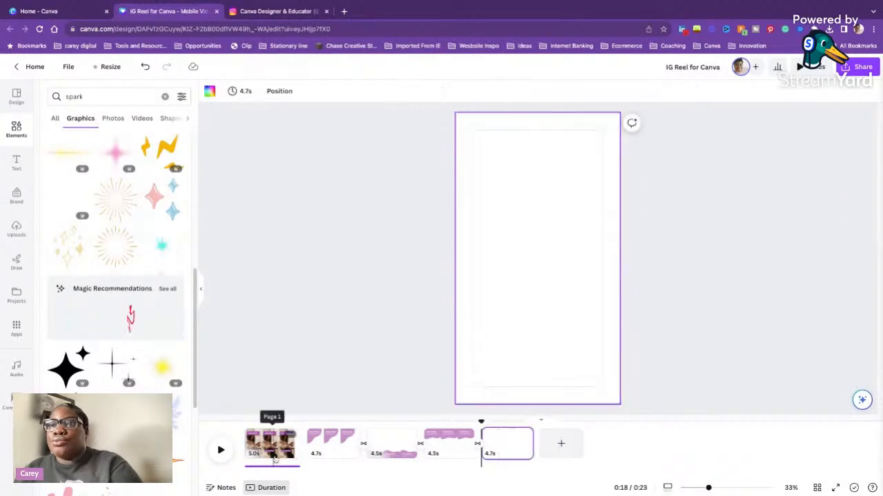
left_click(273, 444)
left_click(557, 340)
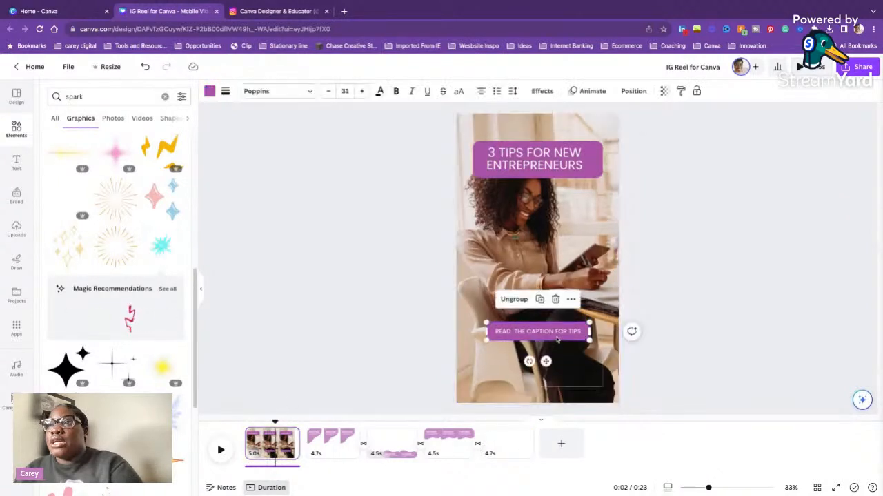
left_click_drag(557, 339, 495, 447)
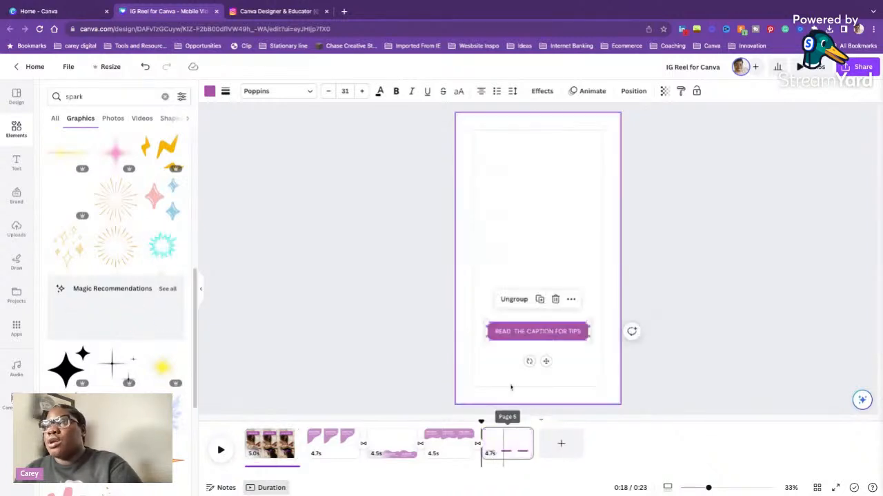
left_click(270, 453)
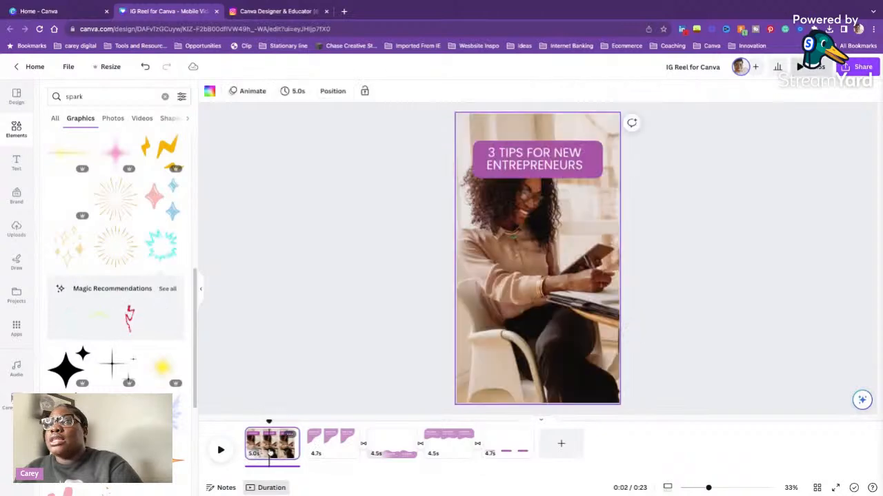
left_click(560, 163)
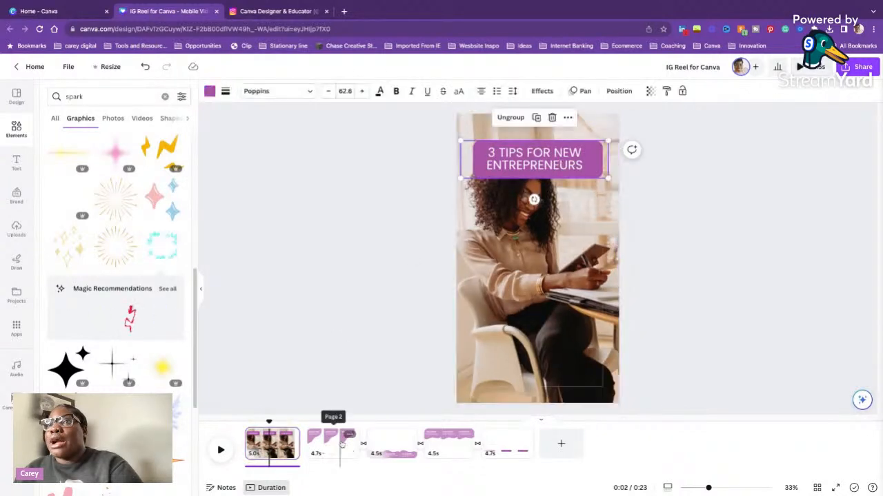
left_click(334, 441)
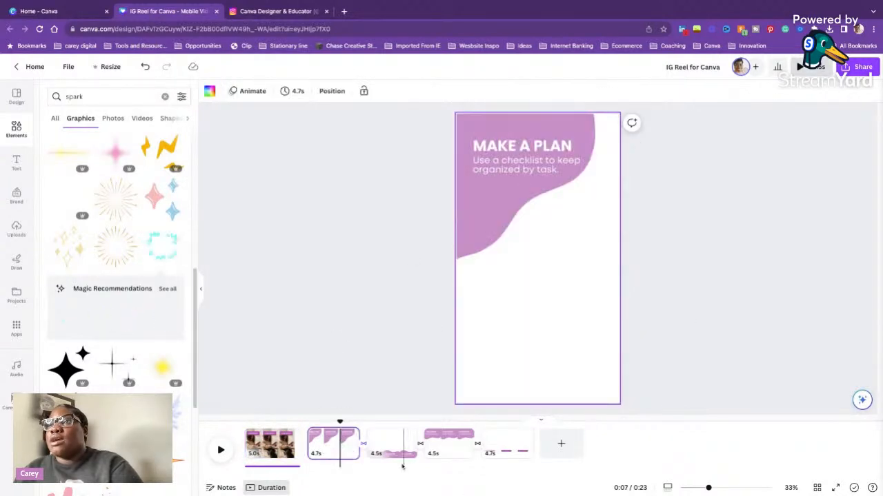
- Move the "READ THE CAPTION FOR TIPS" button slightly higher on the last page, and ungroup and regroup it
left_click(509, 445)
left_click(550, 333)
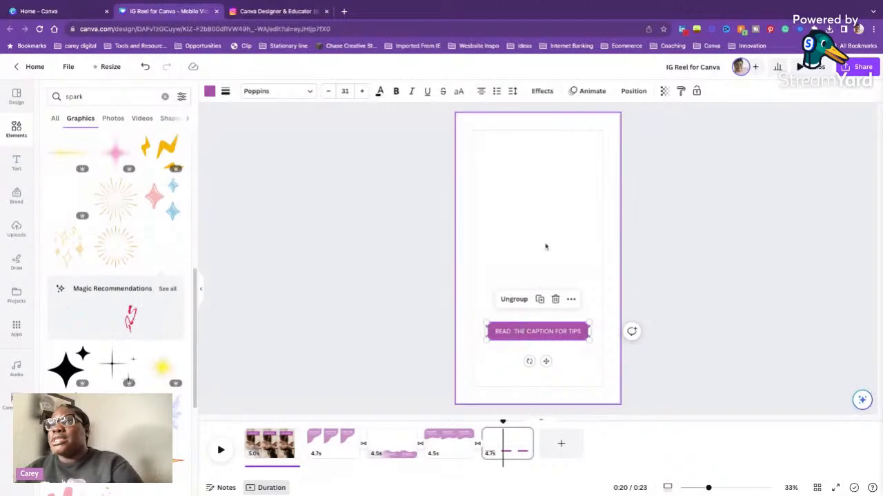
mouse_move(538, 332)
left_mouse_down()
mouse_move(538, 301)
mouse_move(533, 316)
left_mouse_up()
left_click(523, 285)
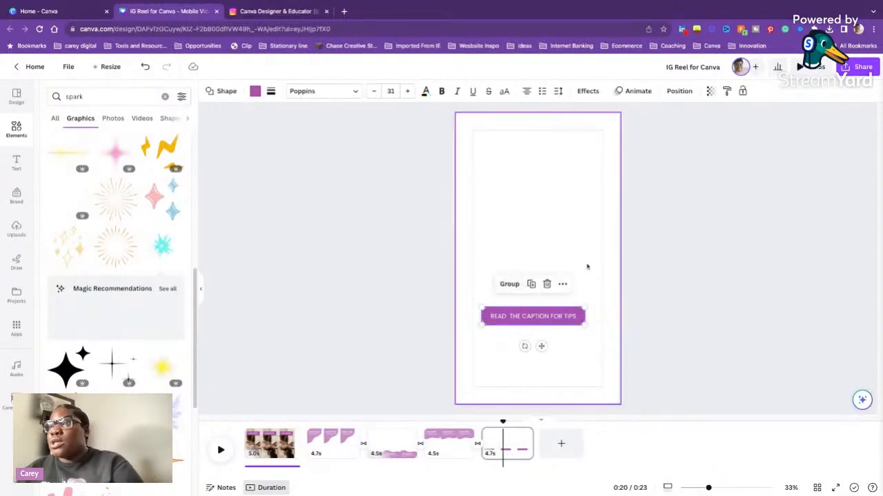
left_click(499, 284)
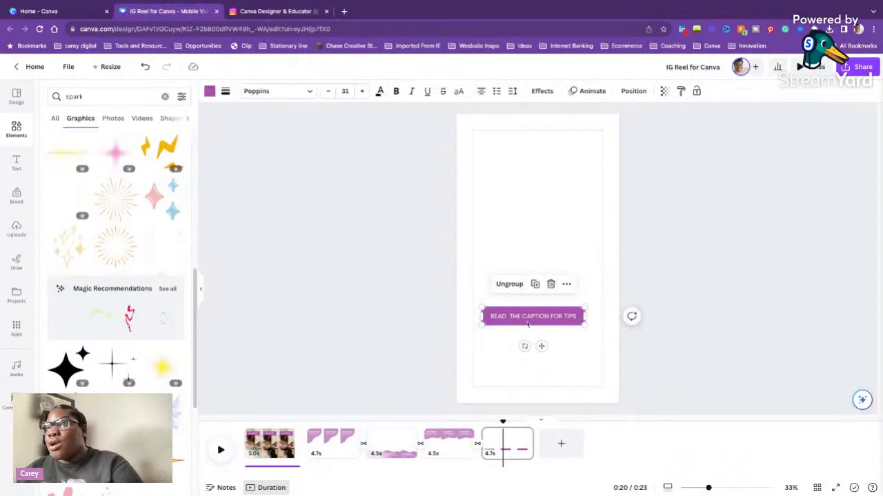
- Carry the grouped caption button across the page thumbnails back to the last page and lower it slightly
left_click(409, 324)
left_click_drag(519, 319, 451, 445)
left_click_drag(532, 318, 507, 444)
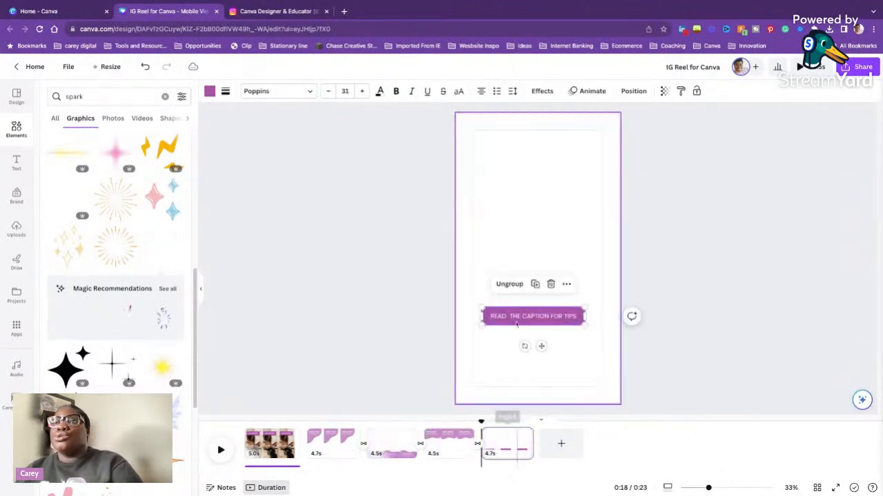
left_click_drag(532, 318, 533, 326)
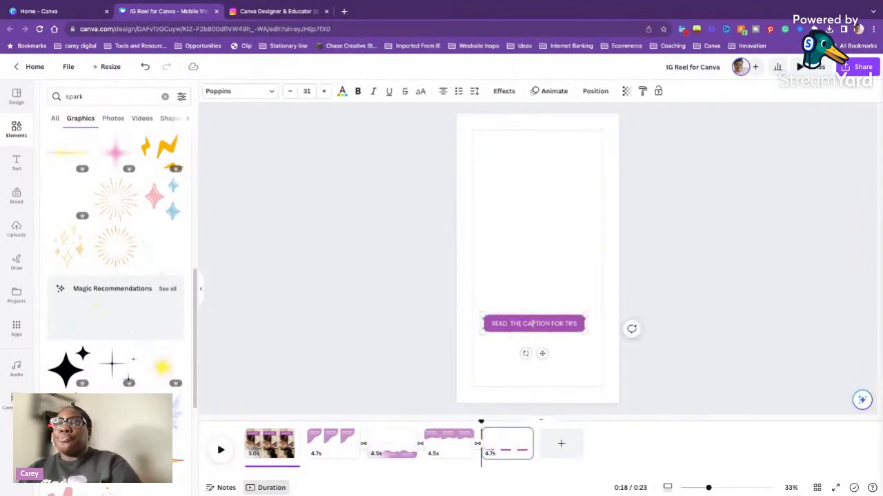
left_click(676, 298)
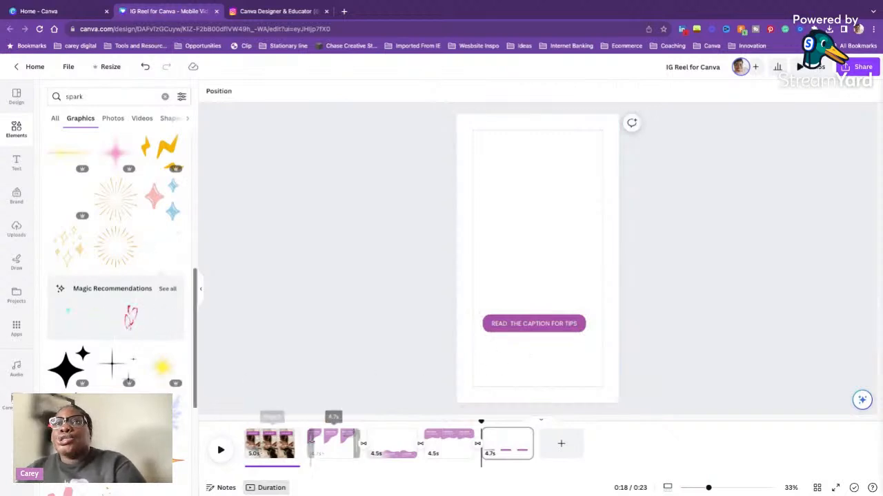
- For the "MAKE A PLAN" page, search the elements for "entrepreneur" and show all the video results
left_click(325, 445)
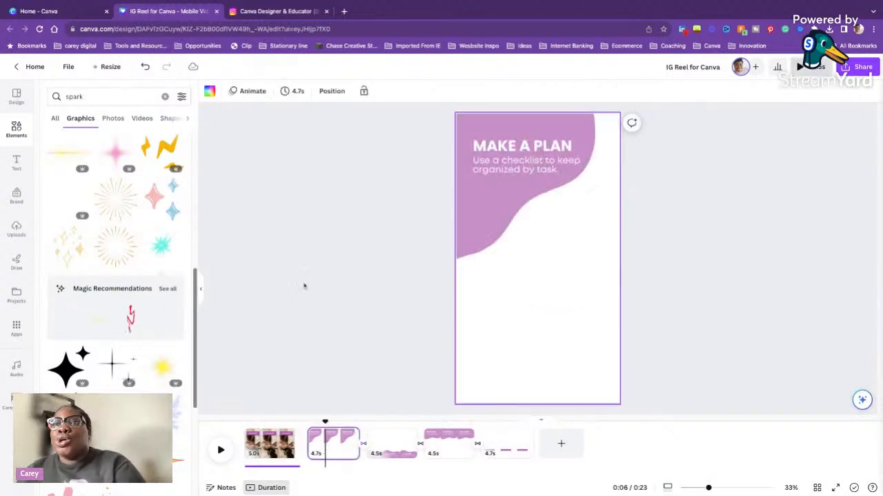
left_click(16, 129)
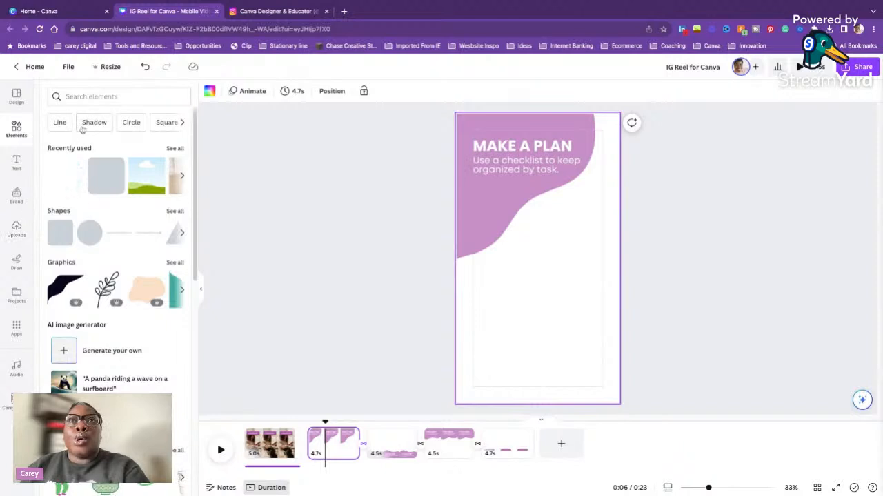
scroll(97, 262, "down", 1)
left_click(116, 98)
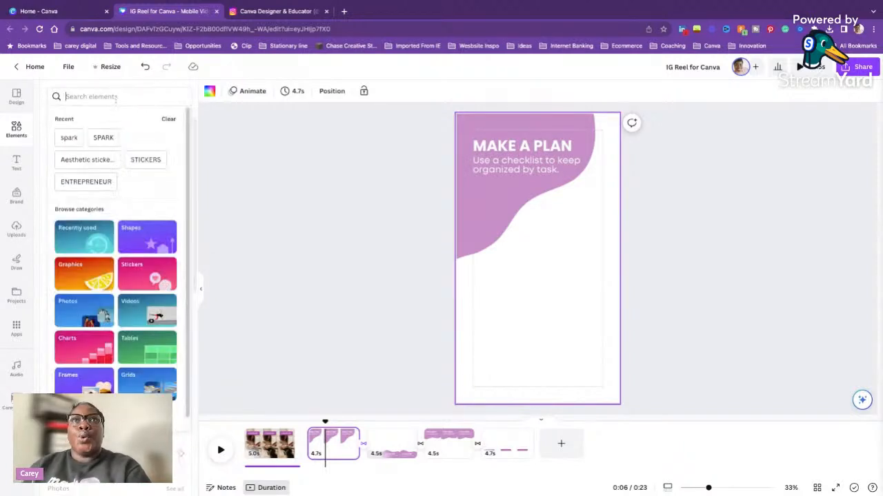
type("entrepreneur")
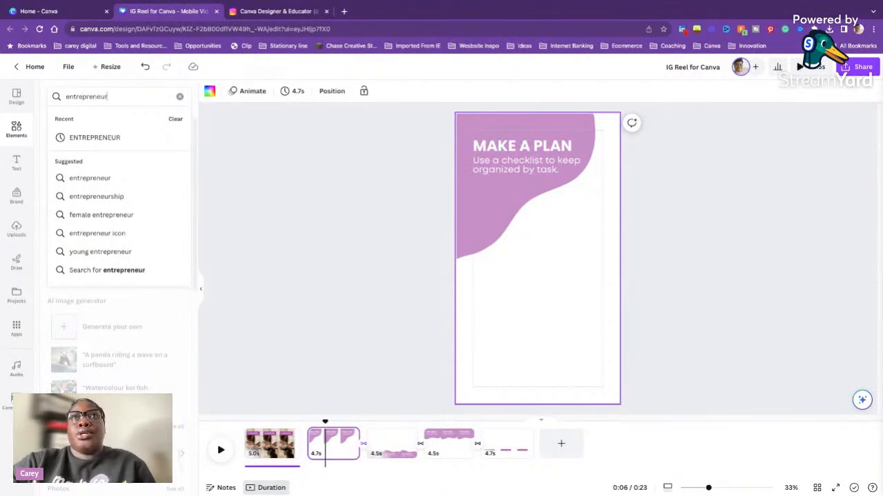
key("Return")
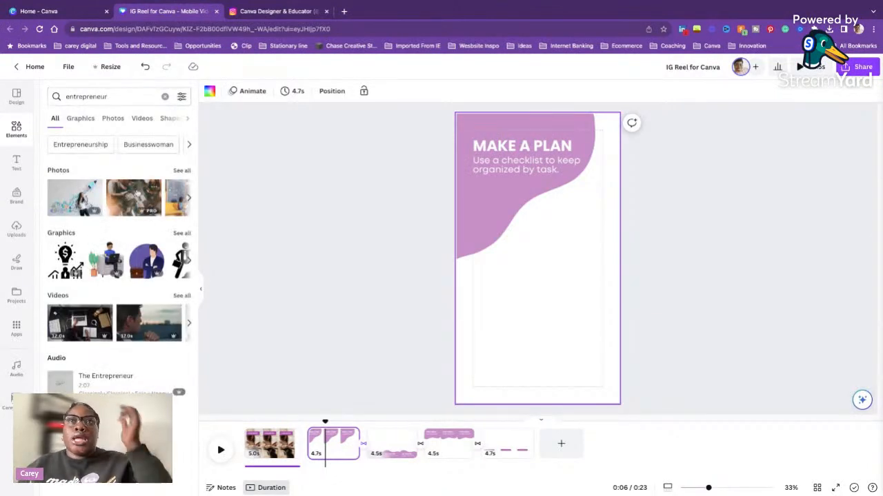
left_click(181, 296)
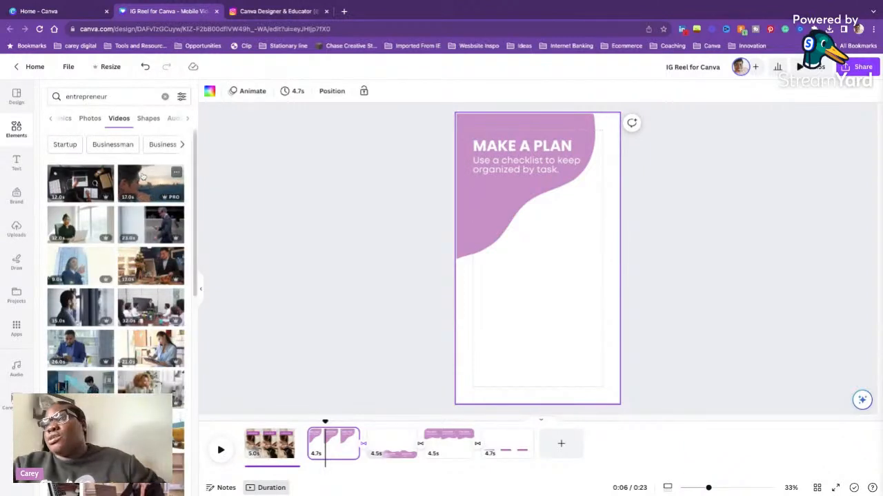
- Add the video of the woman at a laptop to the "MAKE A PLAN" page and widen it to the full page width
left_click_drag(80, 217, 521, 404)
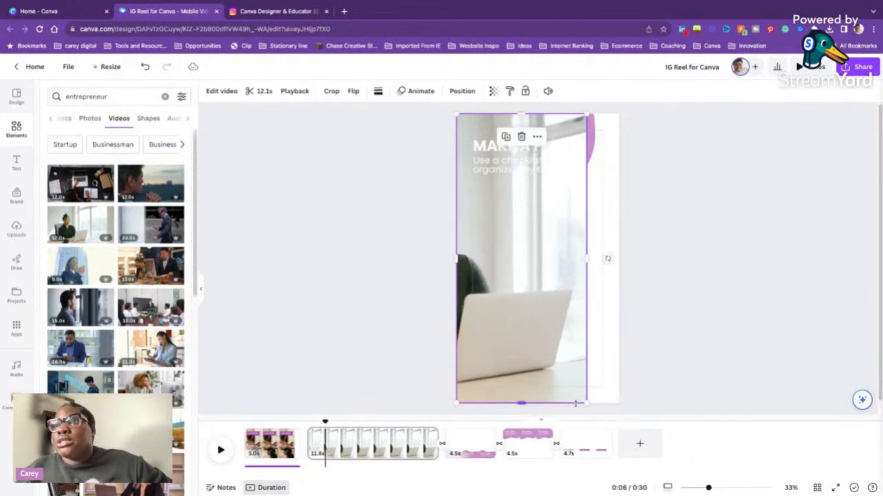
left_click_drag(587, 258, 621, 258)
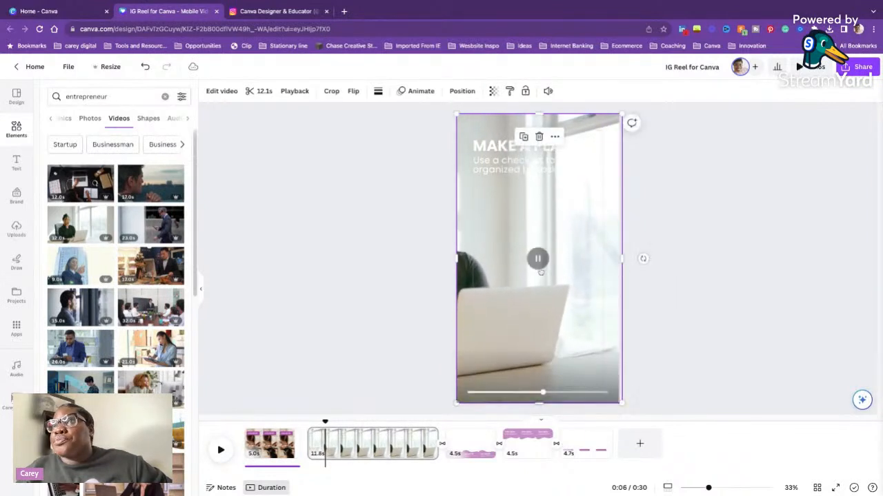
left_click(538, 258)
left_click(663, 282)
- Shift the crop of the "MAKE A PLAN" video so the woman fills the frame, and send the video behind the purple shape
double_click(589, 284)
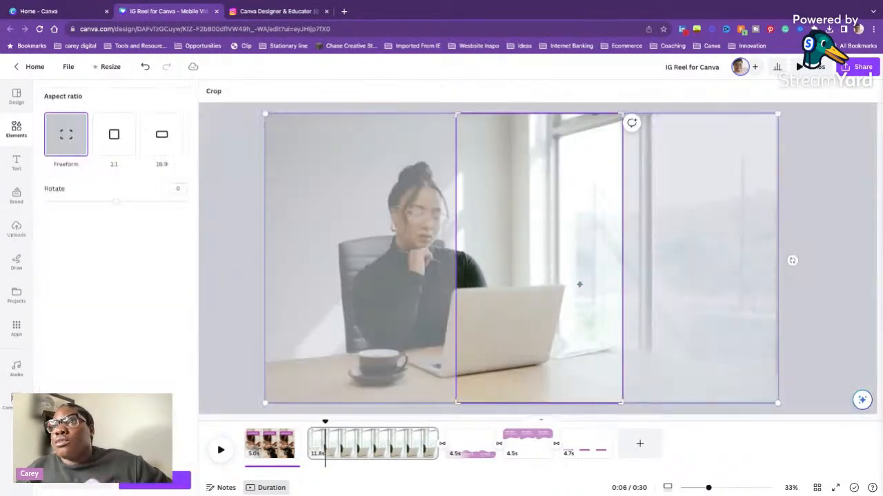
left_click_drag(580, 285, 705, 265)
left_click(329, 288)
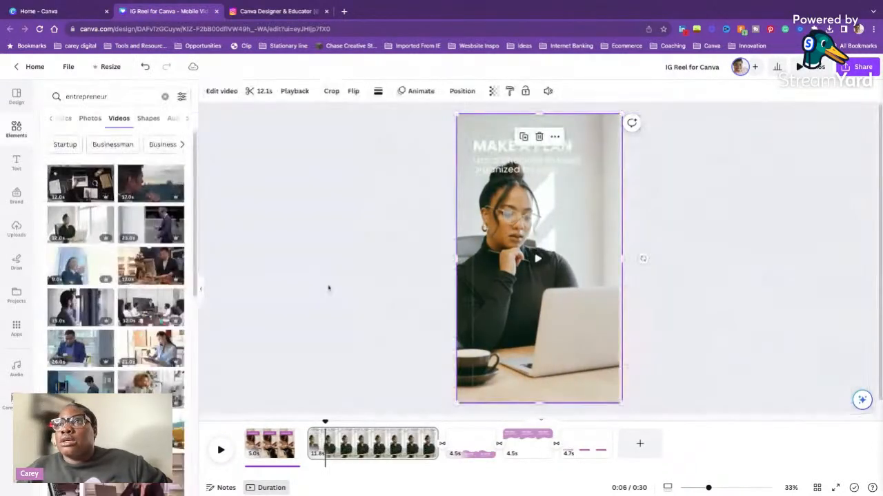
left_click(572, 276)
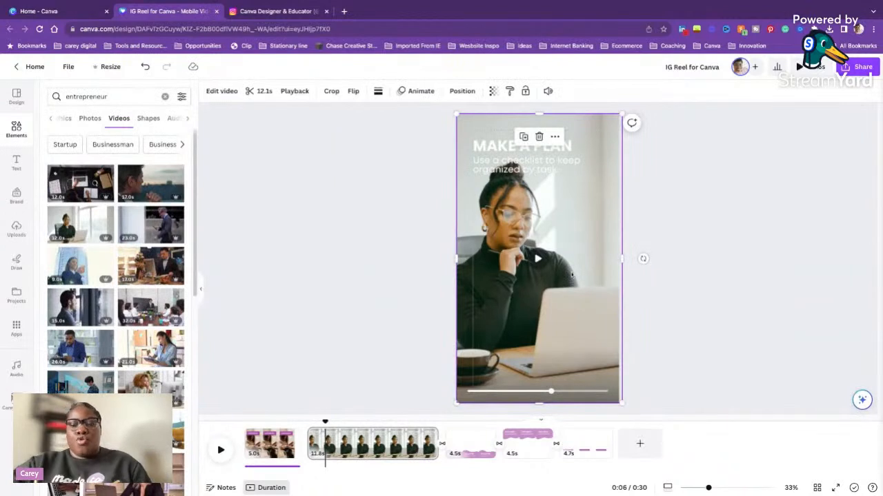
key("super+[")
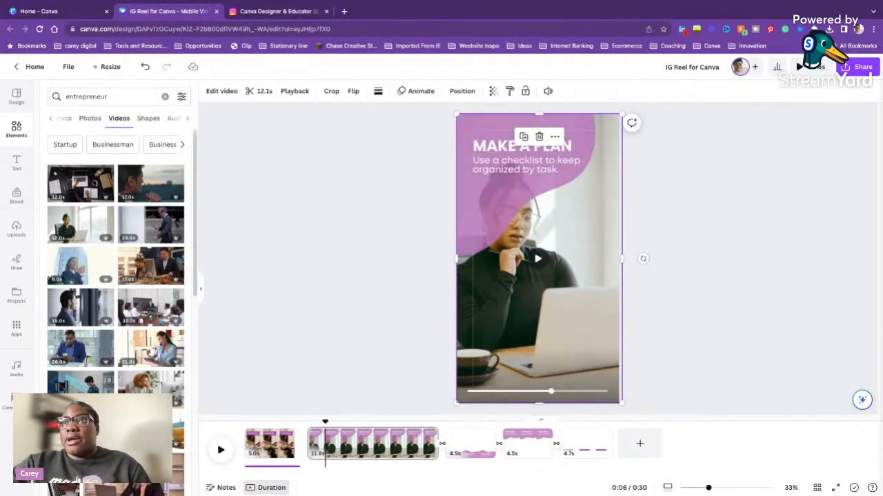
left_click(390, 261)
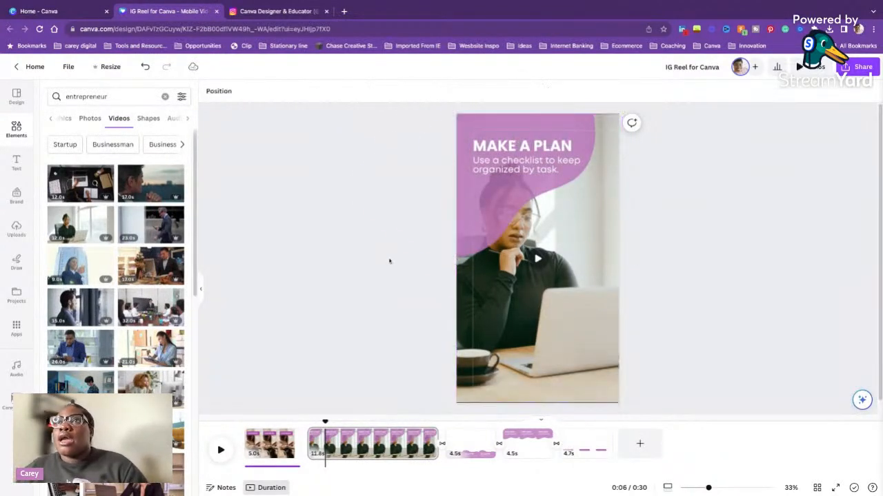
- Rotate and enlarge the purple wave shape so it spans the upper part of the "MAKE A PLAN" page behind the text
left_click(513, 216)
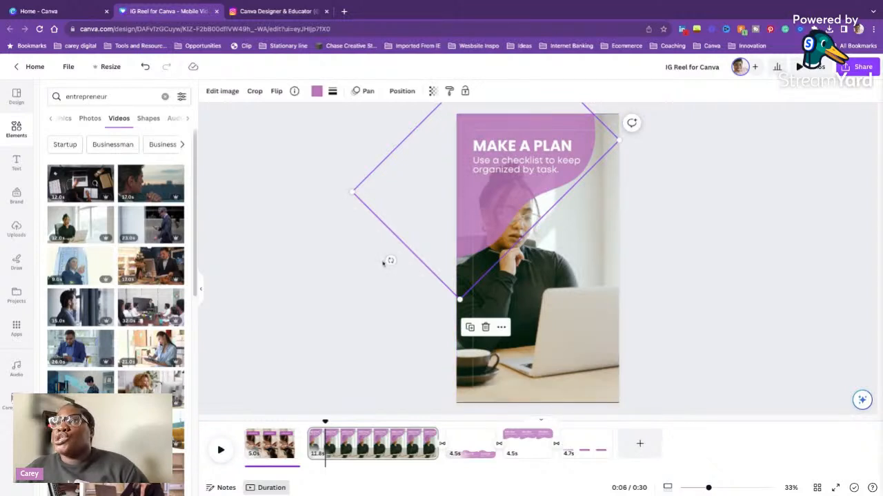
mouse_move(390, 261)
left_mouse_down()
mouse_move(366, 222)
mouse_move(441, 226)
mouse_move(390, 261)
left_mouse_up()
left_click_drag(620, 188, 686, 200)
left_click_drag(579, 248, 575, 193)
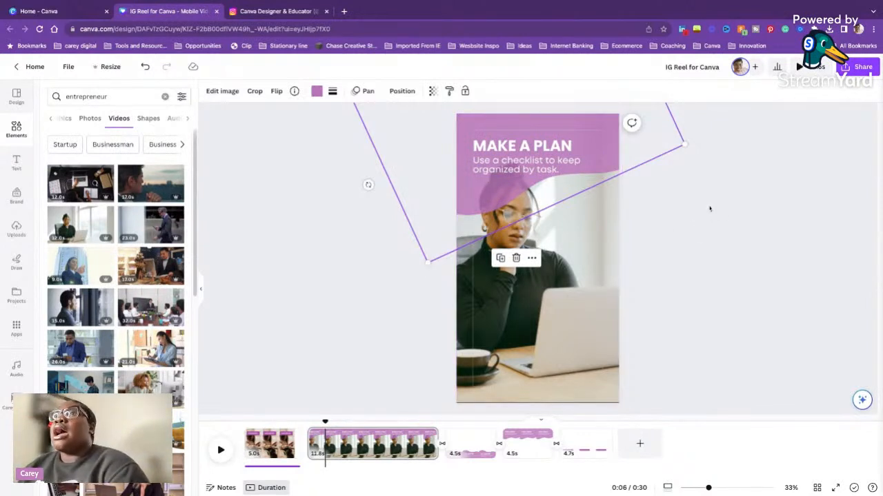
left_click(551, 160)
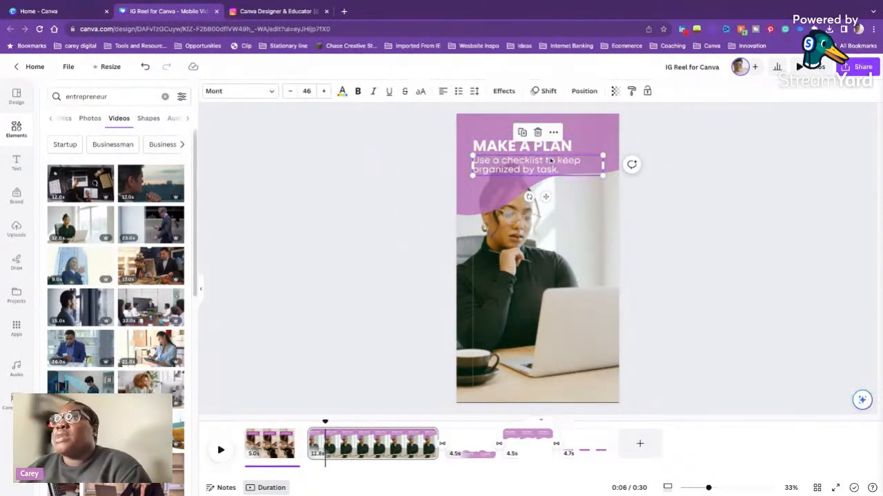
left_click_drag(518, 191, 518, 198)
left_click(573, 282)
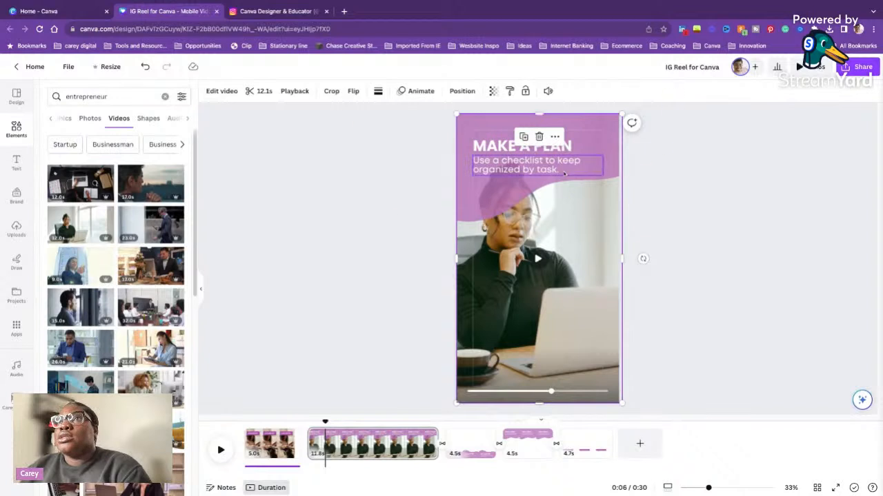
left_click_drag(606, 167, 611, 158)
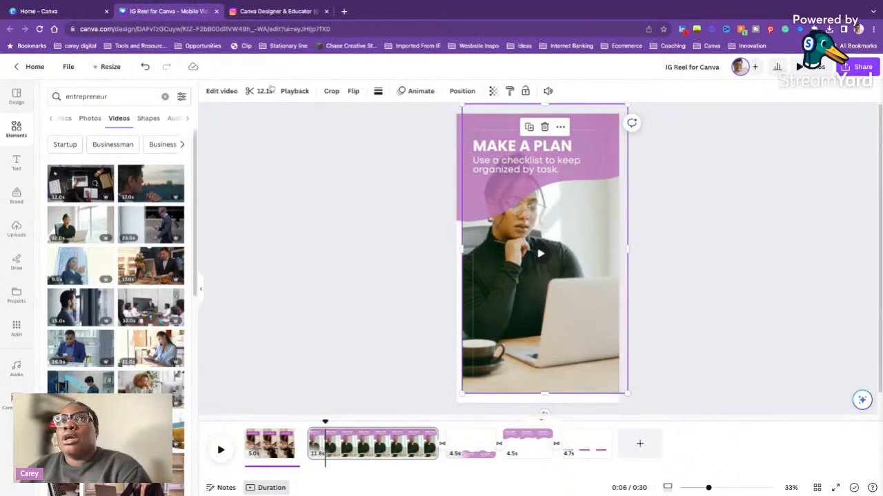
left_click(145, 67)
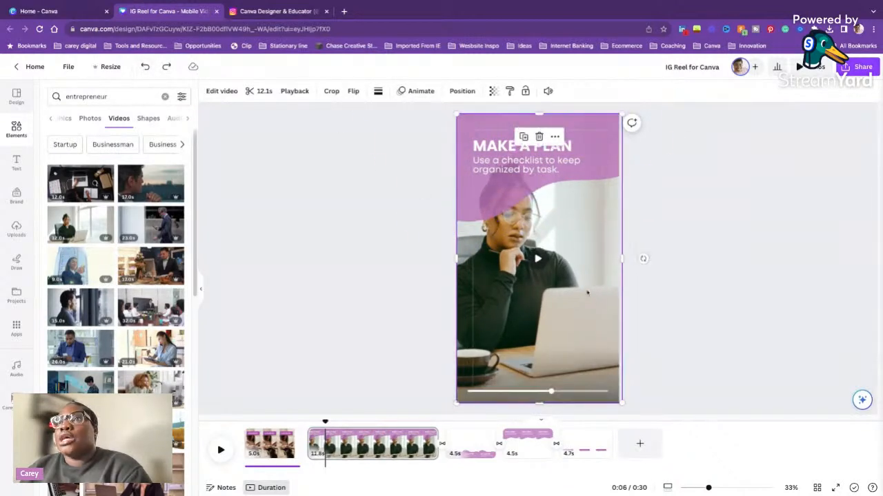
left_click(627, 300)
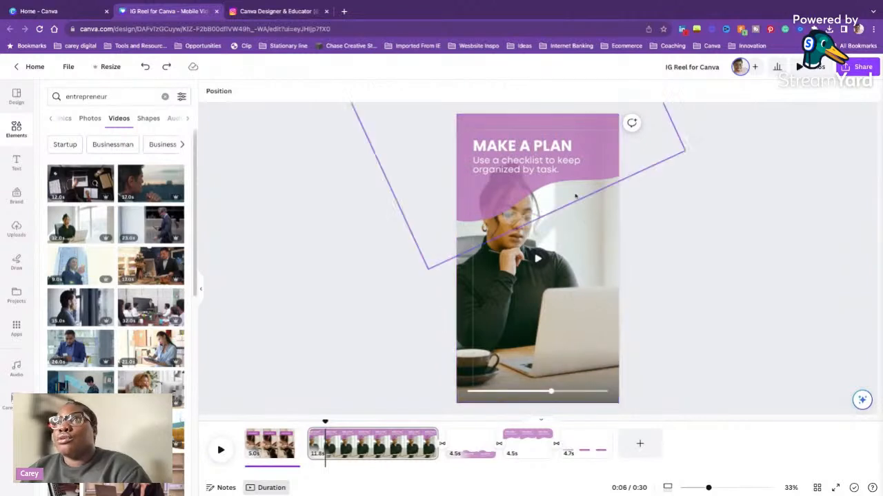
left_click(564, 160)
left_click(671, 292)
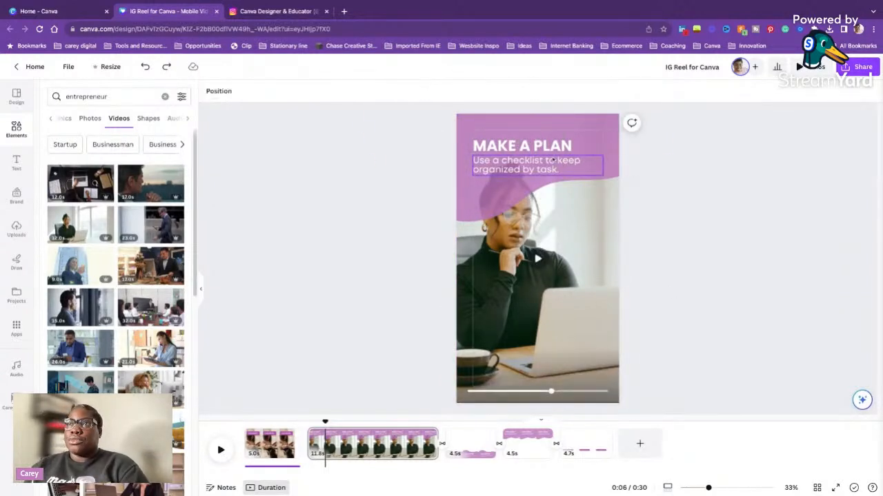
- Move the "MAKE A PLAN" heading and its checklist description to the lower half of the page, then centre the description
left_click_drag(540, 146, 544, 296)
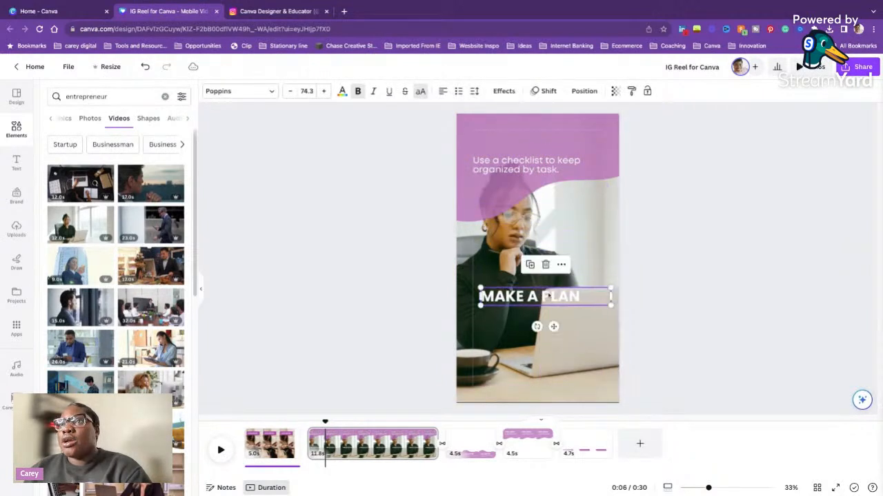
left_click_drag(529, 165, 549, 316)
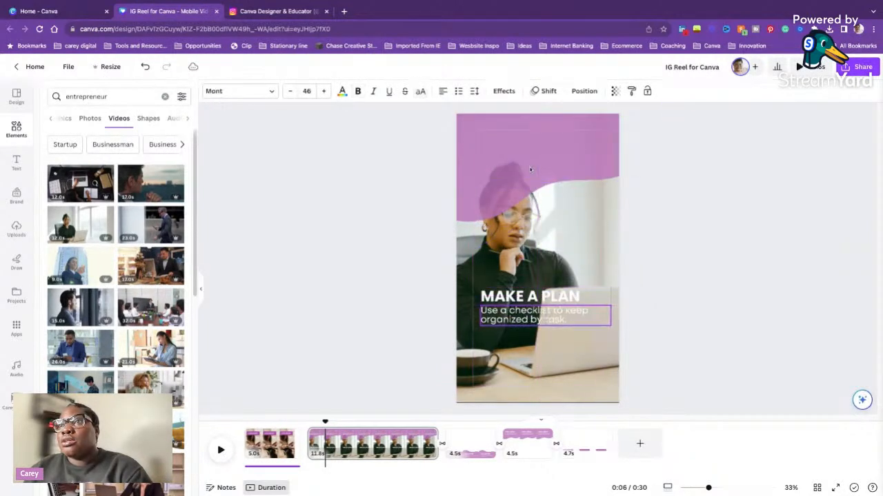
left_click(443, 92)
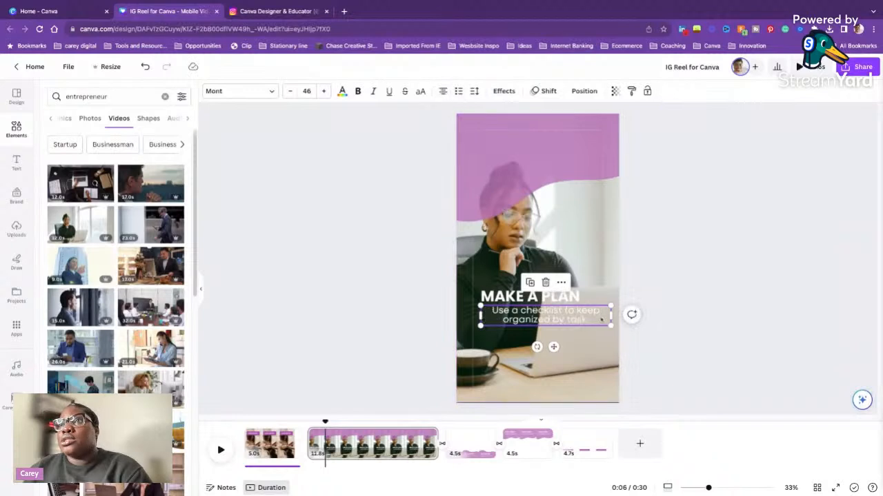
left_click(655, 299)
left_click(552, 323)
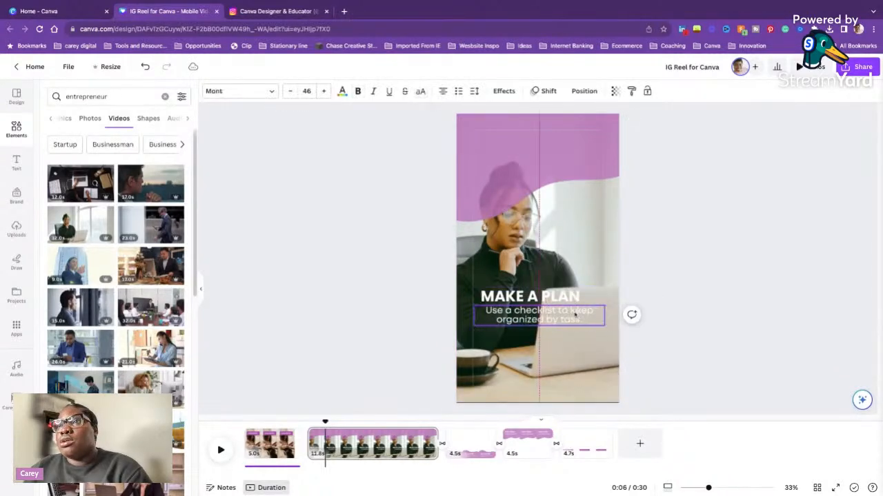
- Centre-align the "MAKE A PLAN" heading and line it up above the description
left_click(545, 297)
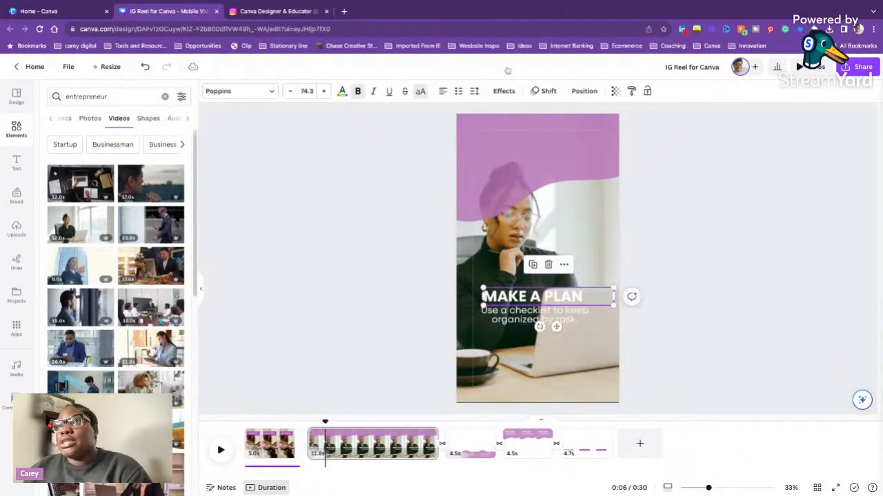
left_click(444, 92)
left_click(634, 274)
left_click_drag(563, 292, 553, 291)
- Move the purple shape to the bottom of the "MAKE A PLAN" page and rotate it so its wavy edge faces up
left_click_drag(556, 142, 592, 353)
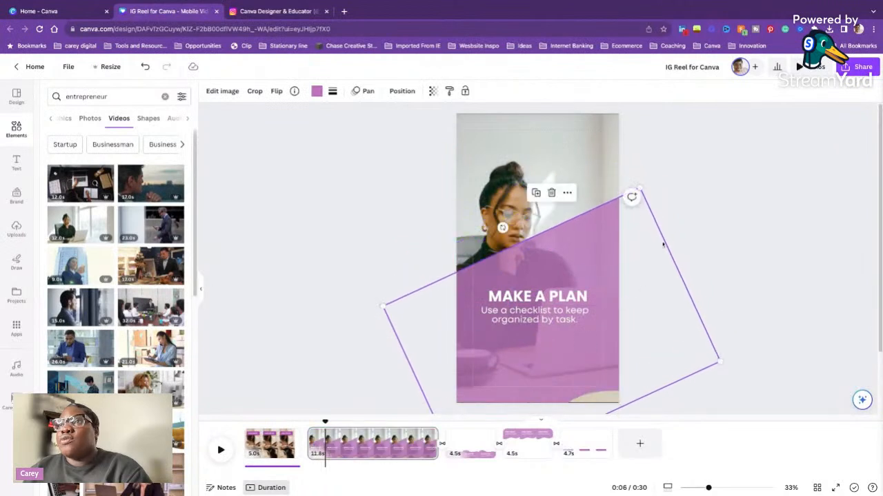
left_click_drag(501, 227, 715, 331)
left_click_drag(604, 329, 605, 348)
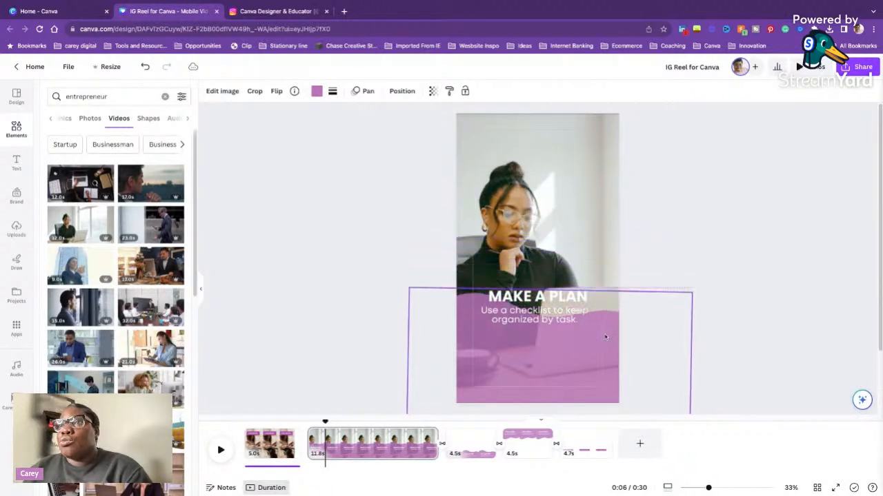
- Lower the "MAKE A PLAN" heading and its description onto the purple wave at the page's bottom
left_click(544, 318)
left_click_drag(544, 319, 543, 359)
mouse_move(565, 296)
left_mouse_down()
mouse_move(562, 331)
mouse_move(565, 299)
left_mouse_up()
left_click(565, 299)
left_click(630, 197)
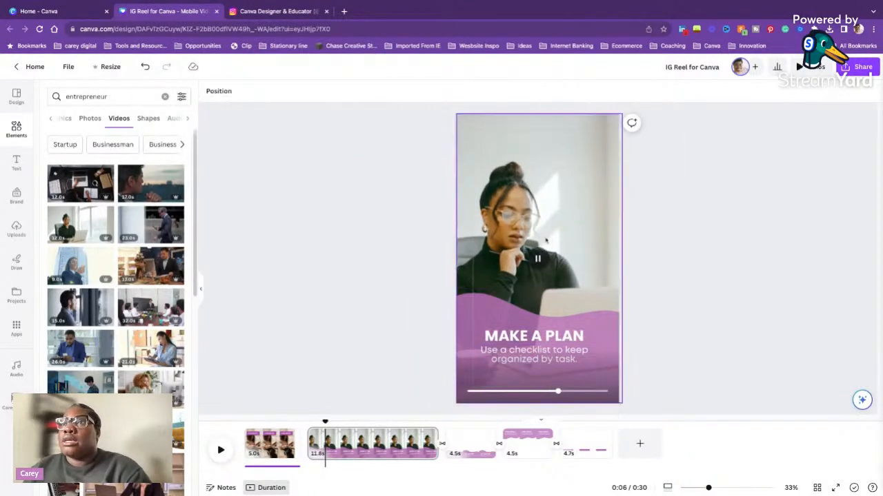
- Trim the "MAKE A PLAN" page's duration to 1.9 seconds
left_click(420, 425)
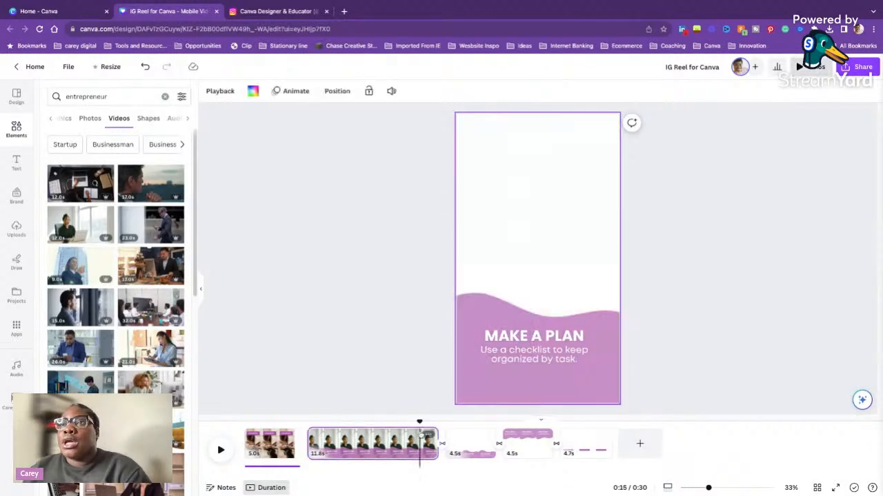
left_click_drag(435, 443, 308, 443)
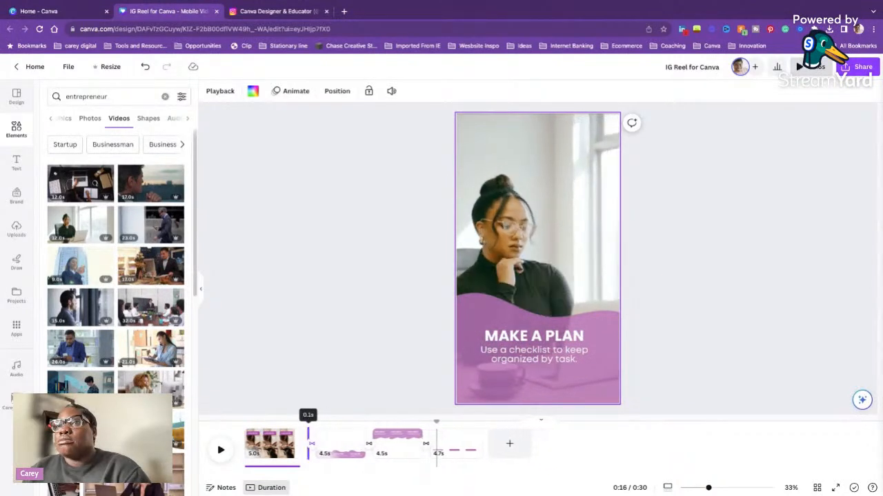
left_click_drag(308, 443, 335, 444)
left_click_drag(415, 444, 329, 444)
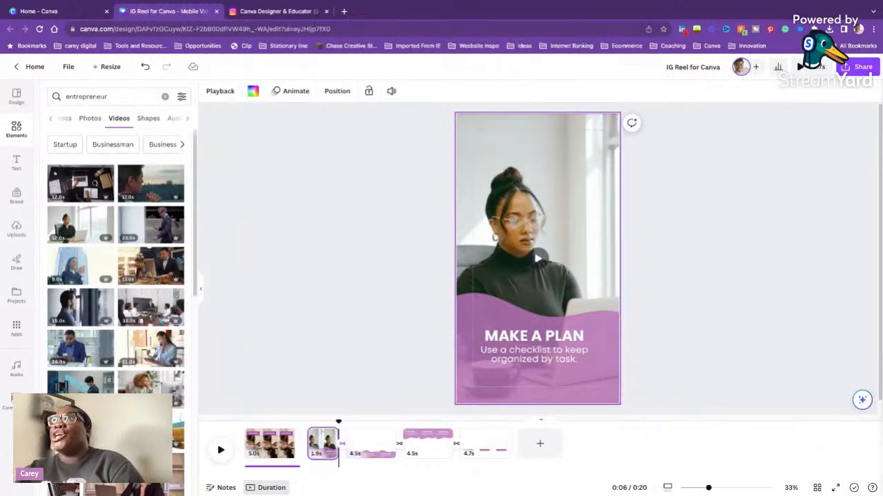
left_click(443, 321)
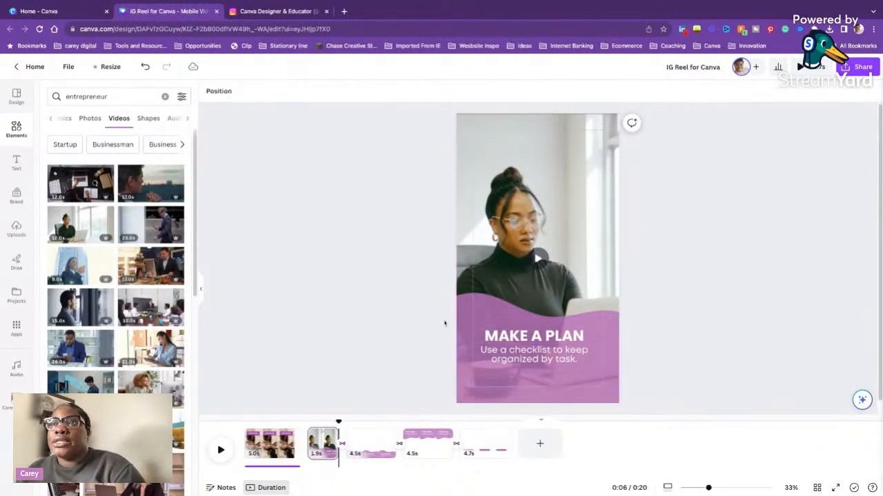
- Add the video of the curly-haired woman at a computer to the "DE-CLUTTER" page and enlarge it over the page
left_click(366, 438)
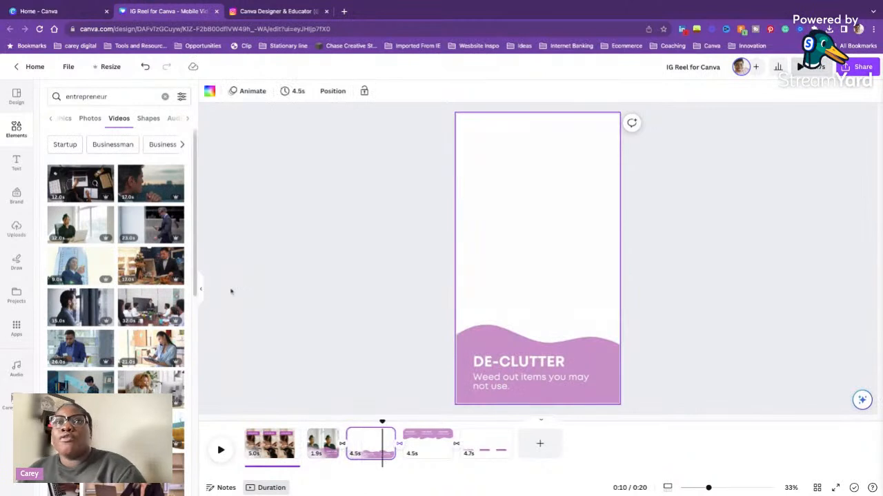
scroll(105, 358, "down", 1)
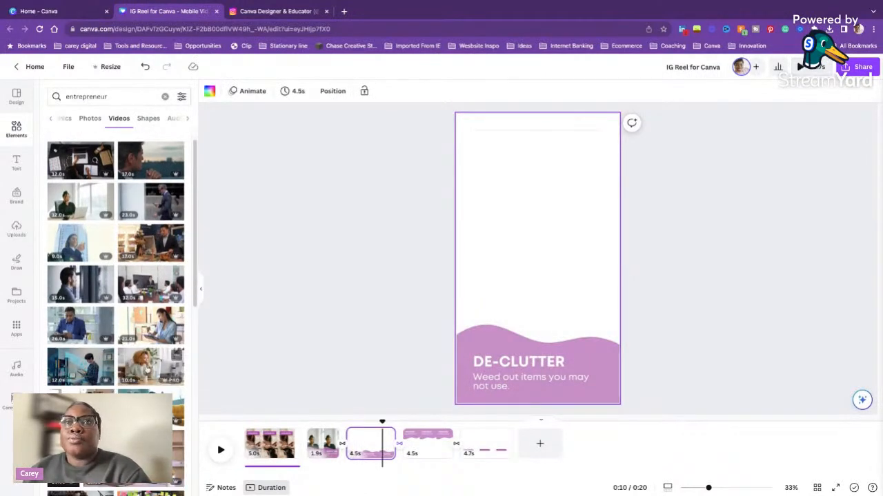
left_click(149, 366)
left_click_drag(593, 270, 566, 399)
left_click_drag(587, 233, 635, 253)
- Reframe the "DE-CLUTTER" video on the woman, send it behind the purple wave, and enlarge it slightly to cover the whole page
double_click(597, 223)
mouse_move(590, 218)
left_mouse_down()
mouse_move(598, 218)
mouse_move(585, 218)
left_mouse_up()
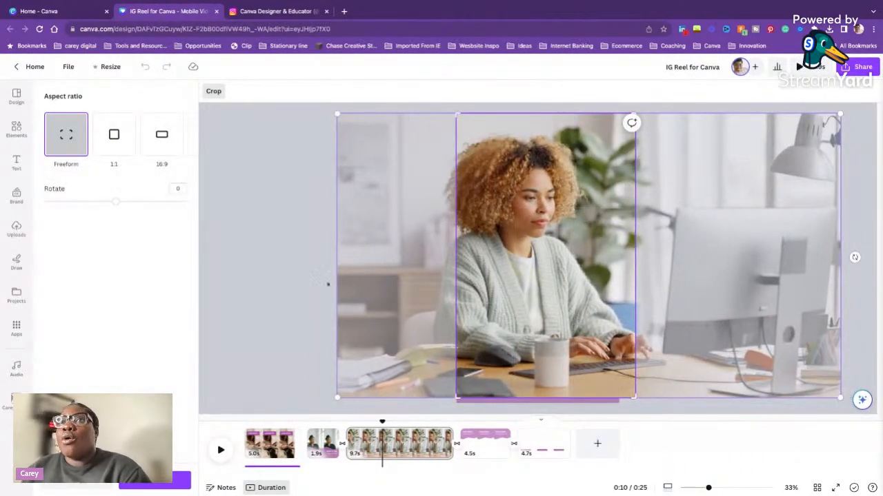
left_click(321, 289)
mouse_move(537, 269)
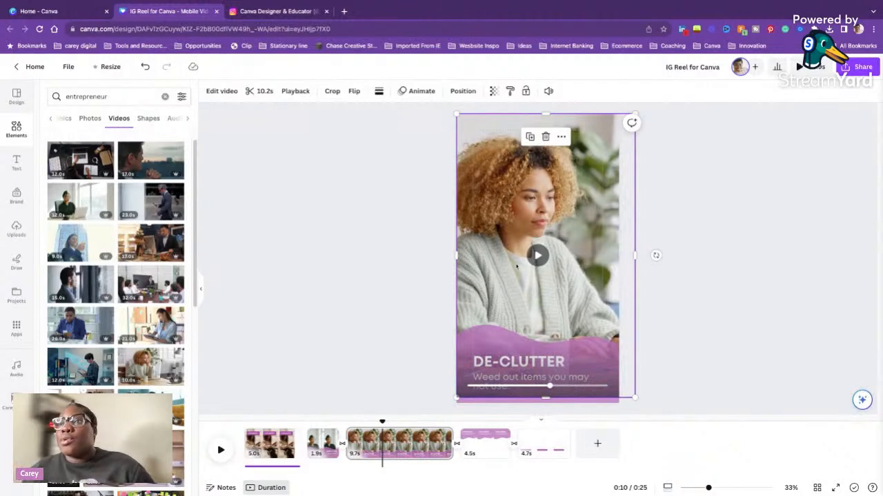
left_click_drag(455, 398, 451, 407)
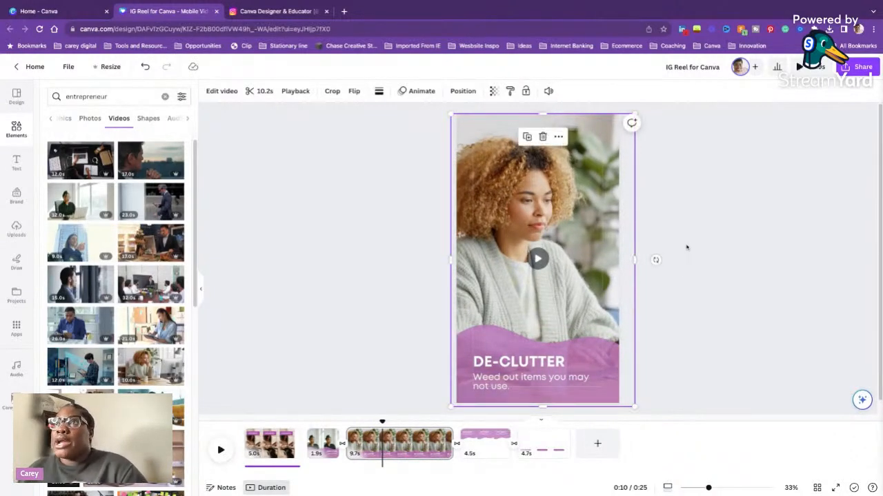
left_click(662, 222)
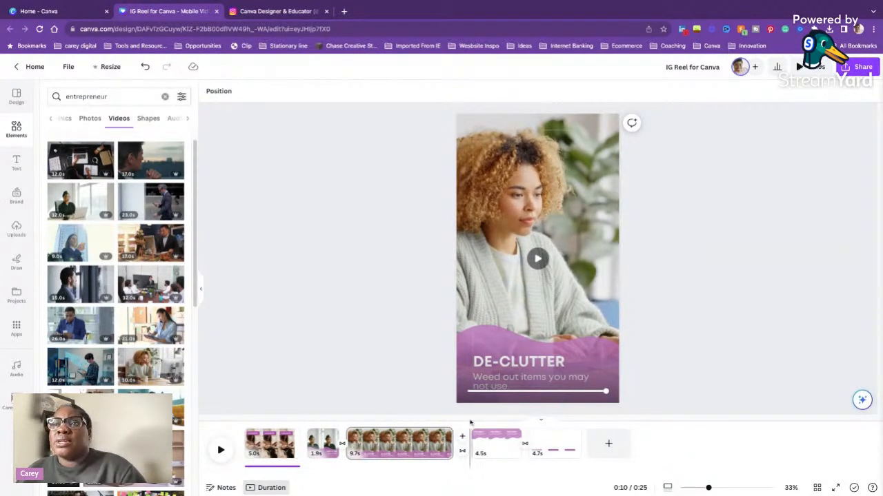
- Shorten the "DE-CLUTTER" page to 1.8 seconds and the "MAKE A PLAN" page to 1.5 seconds
left_click(401, 442)
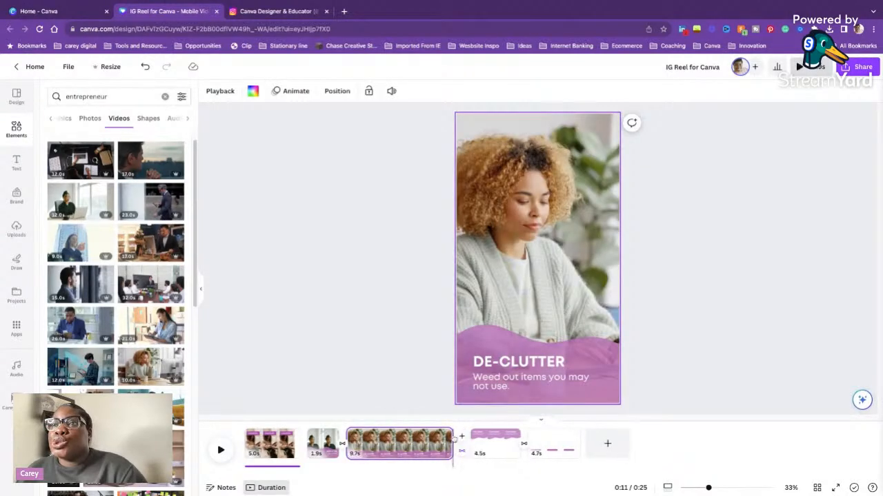
left_click_drag(452, 441, 334, 441)
left_click(322, 444)
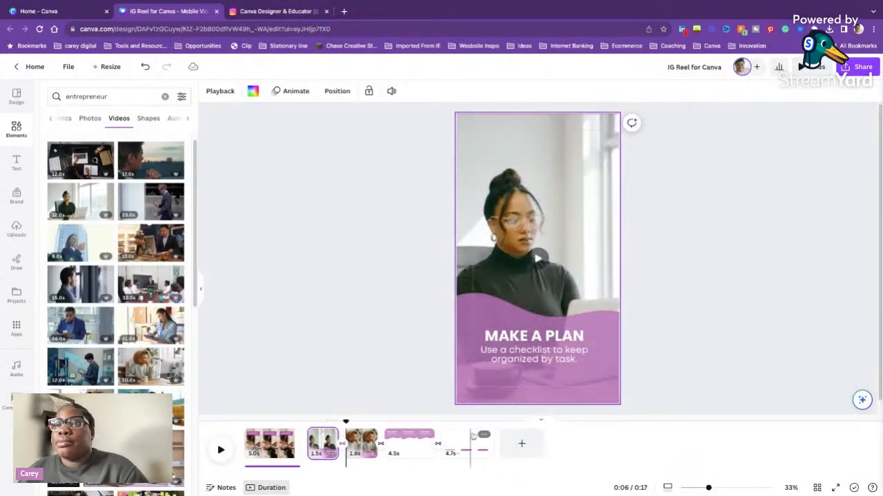
- Add the video of the curly-haired woman in a mustard top to the "THINK GREEN" page and enlarge it
left_click(408, 442)
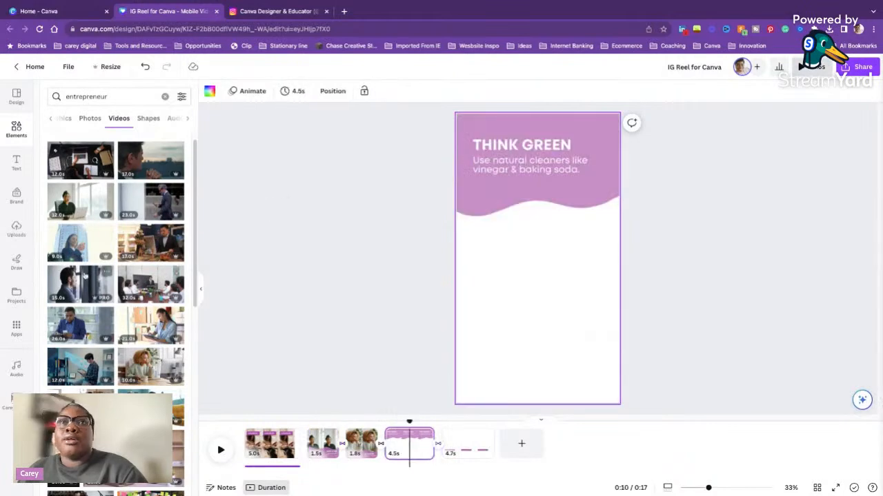
scroll(104, 289, "down", 2)
scroll(142, 366, "down", 2)
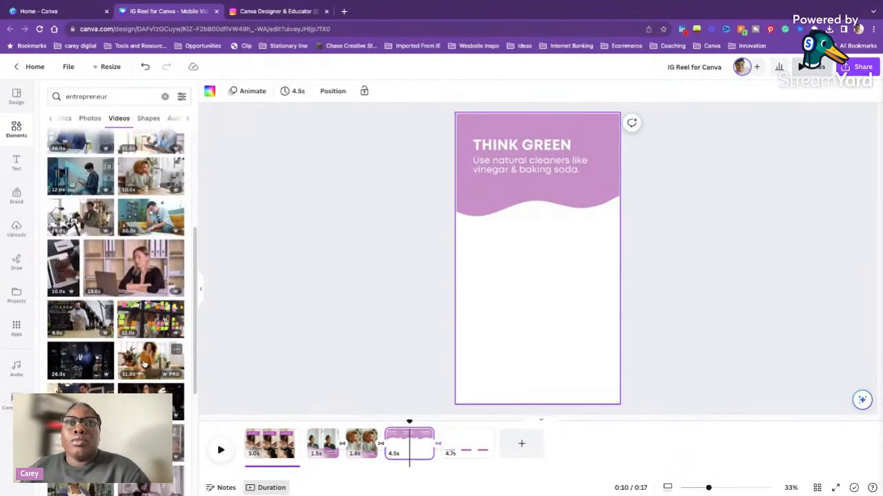
left_click(144, 364)
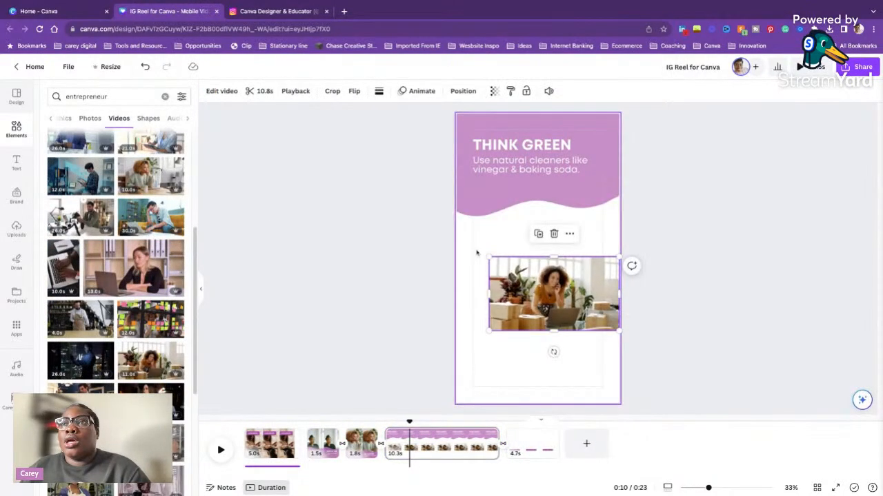
left_click_drag(488, 253, 409, 211)
- Position and stretch the "THINK GREEN" video to cover the whole page, and send it behind the wave and text
left_click_drag(512, 212, 548, 87)
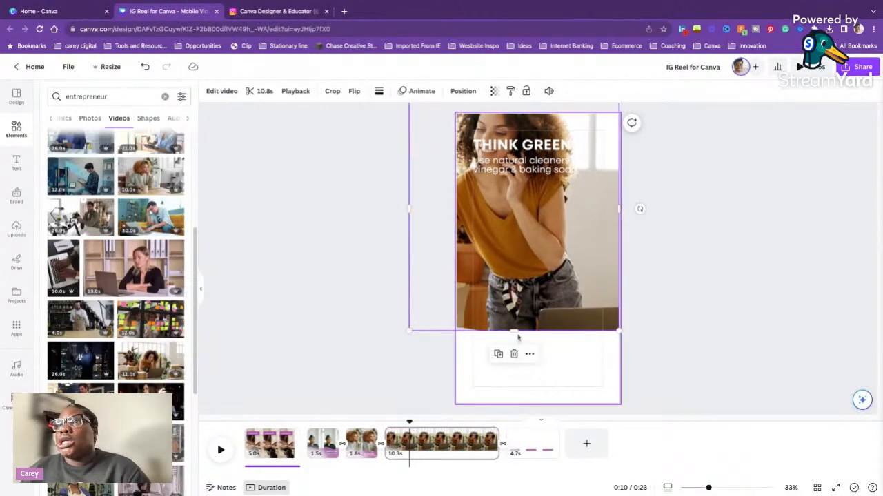
left_click_drag(514, 331, 514, 412)
left_click_drag(530, 263, 564, 264)
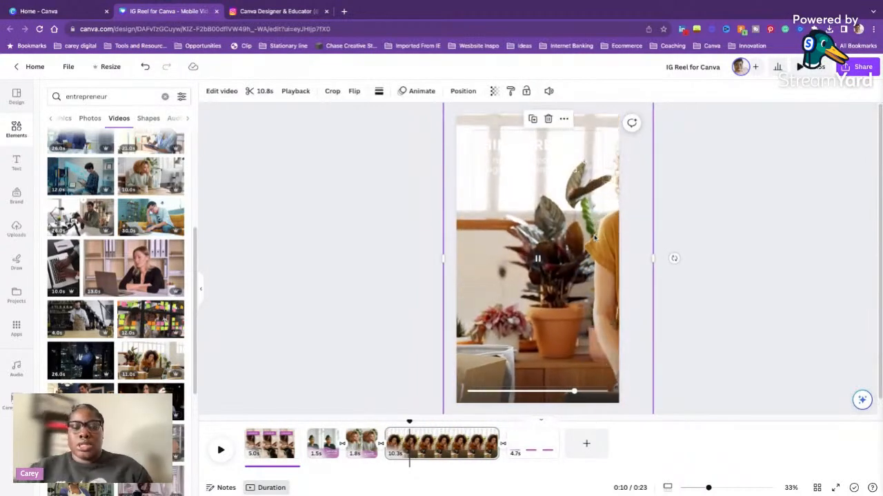
key("super+alt+bracketleft")
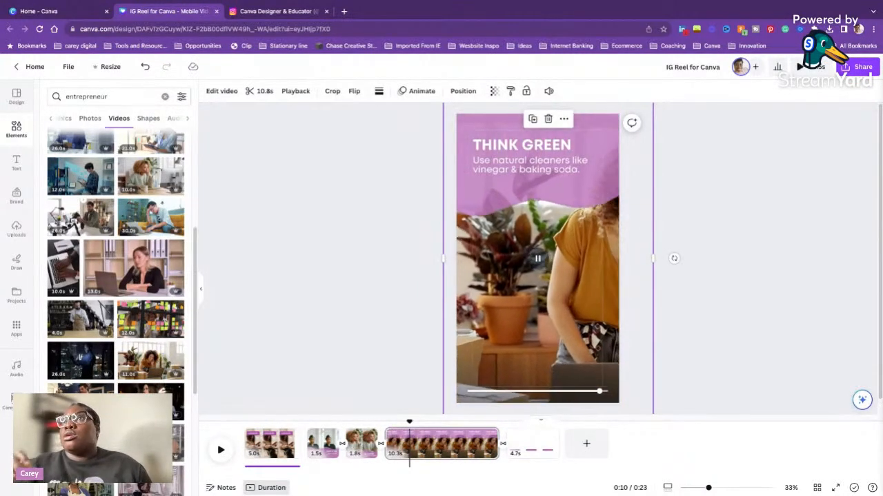
- Move the "THINK GREEN" heading to the lower part of the page and centre-align its text
left_click(524, 147)
left_click_drag(524, 146, 533, 331)
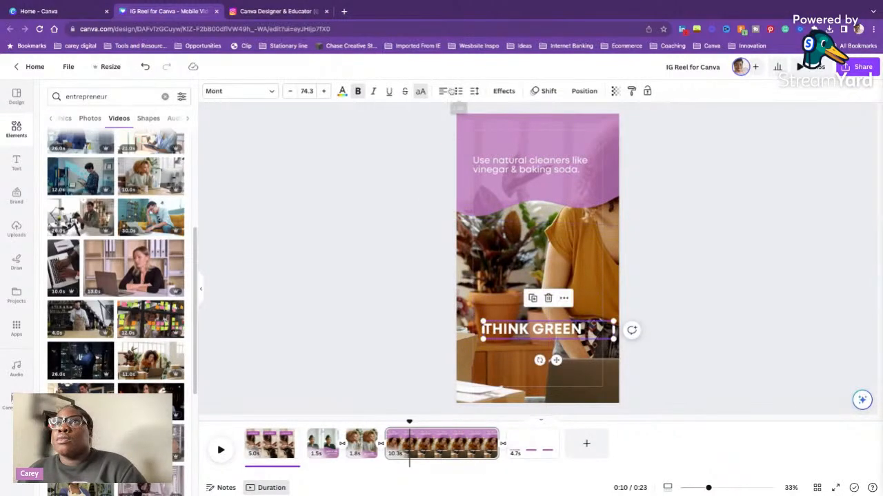
left_click(442, 91)
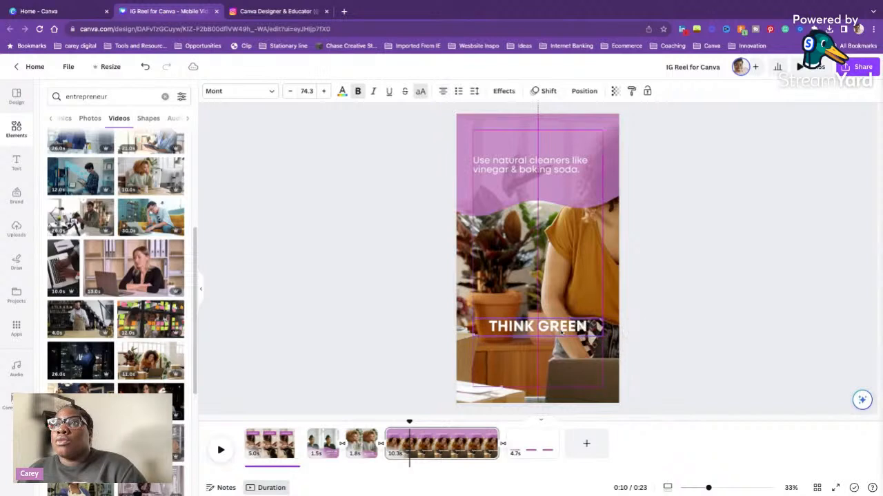
- Move the natural cleaners text directly beneath the "THINK GREEN" heading and centre-align it
left_click(544, 158)
left_click_drag(544, 157, 545, 308)
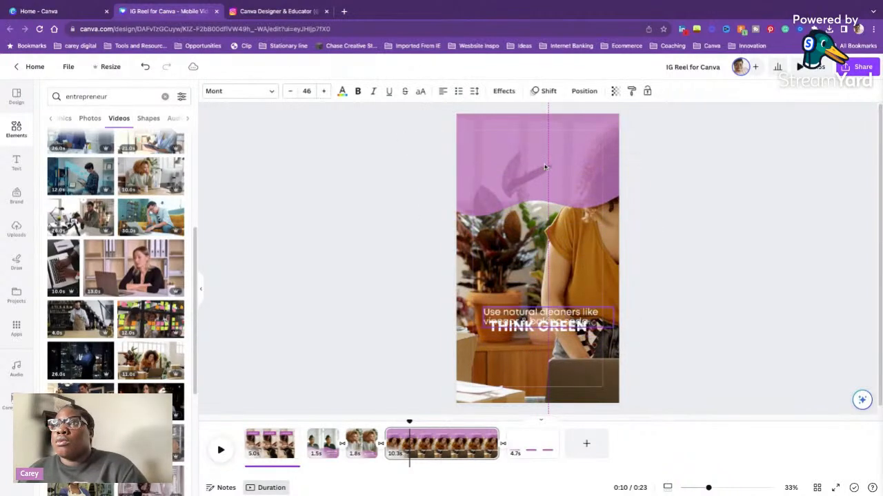
key("Left")
key("Left")
key("Left")
key("Left")
key("Left")
key("Left")
key("Left")
key("Left")
key("Left")
key("Left")
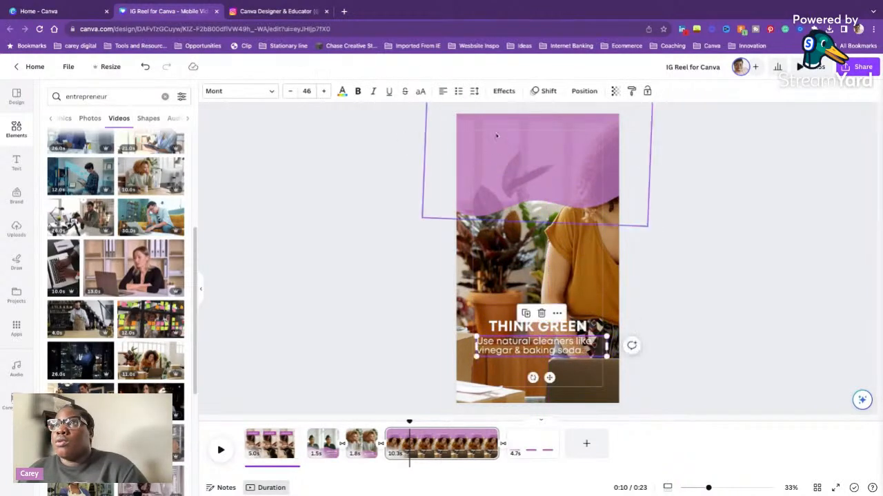
left_click(445, 96)
- Move the purple wave to the bottom of the "THINK GREEN" page and rotate it so its curved edge faces up
left_click_drag(561, 165, 561, 270)
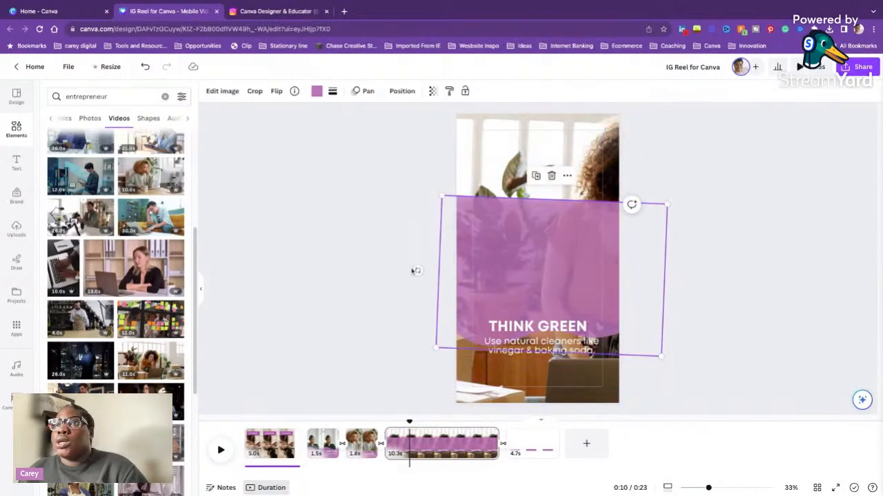
left_click_drag(417, 270, 630, 317)
left_click_drag(602, 231, 593, 259)
- Shorten the "THINK GREEN" page's duration to 2.5 seconds
left_click(713, 295)
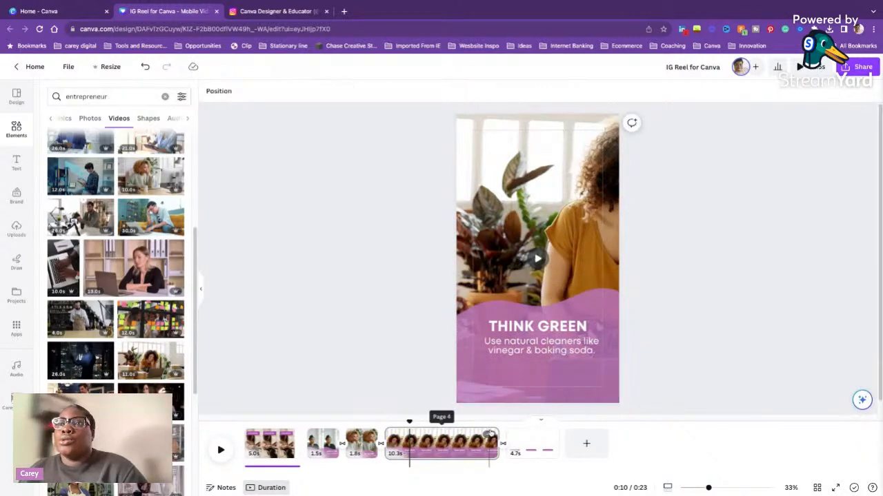
left_click(495, 441)
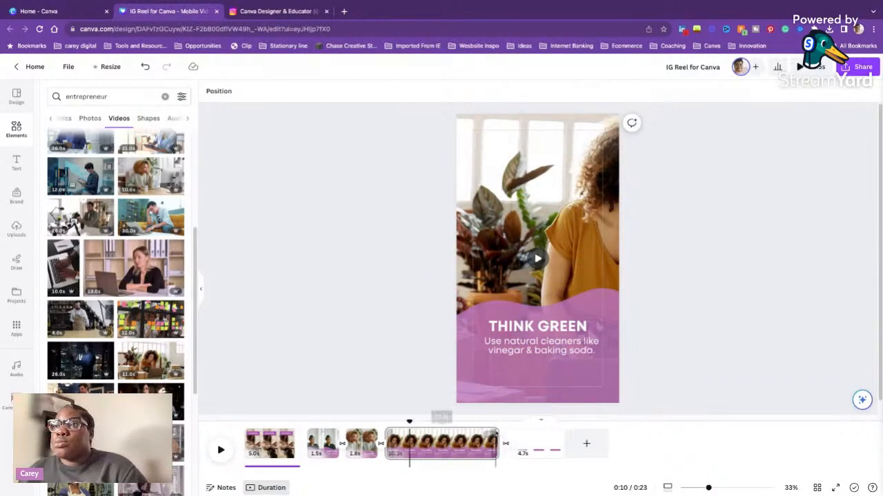
left_click_drag(495, 441, 415, 442)
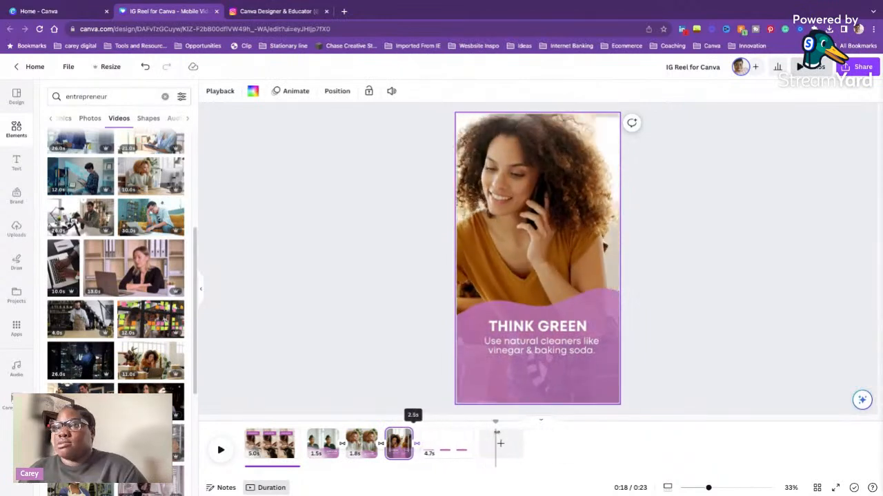
- Add the video of the woman in a yellow cardigan to the "READ THE CAPTION FOR TIPS" page and enlarge it over the page
left_click(453, 445)
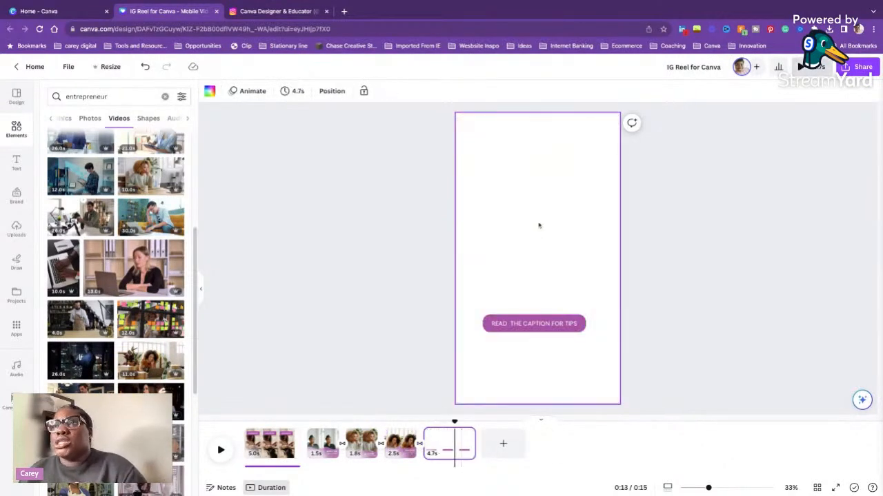
scroll(150, 331, "down", 2)
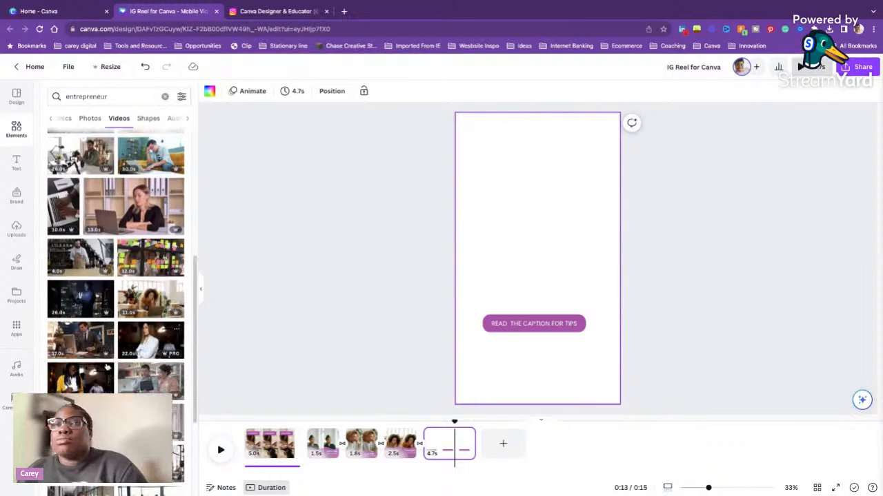
left_click(80, 377)
left_click_drag(555, 255, 542, 148)
left_click_drag(517, 188, 519, 401)
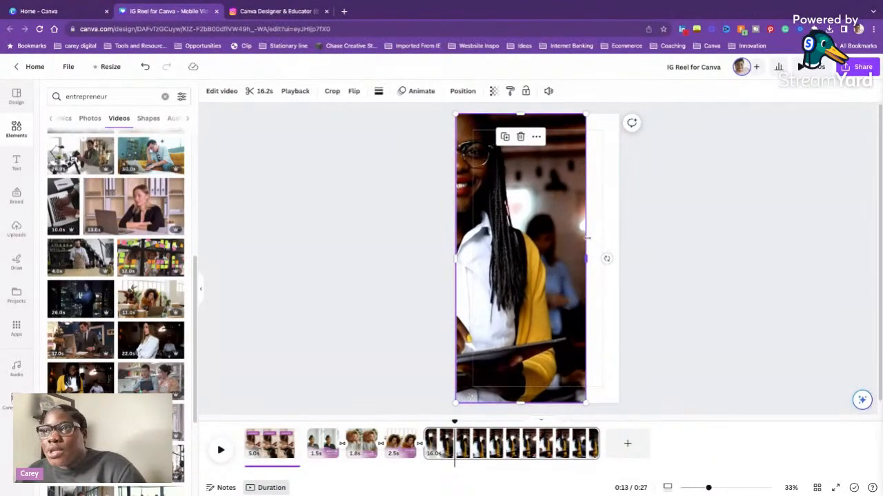
left_click_drag(585, 259, 644, 258)
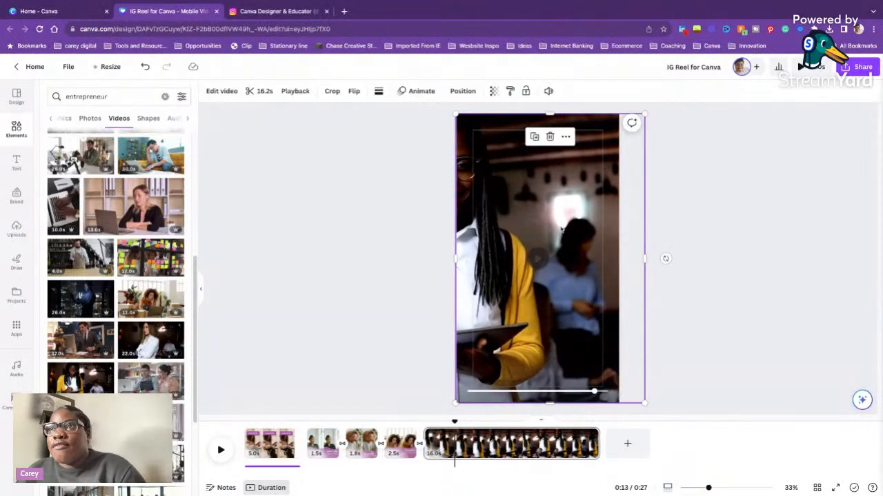
- Reframe the caption page's video on the smiling woman and place it behind the "READ THE CAPTION FOR TIPS" label
double_click(550, 206)
left_click_drag(549, 204, 586, 205)
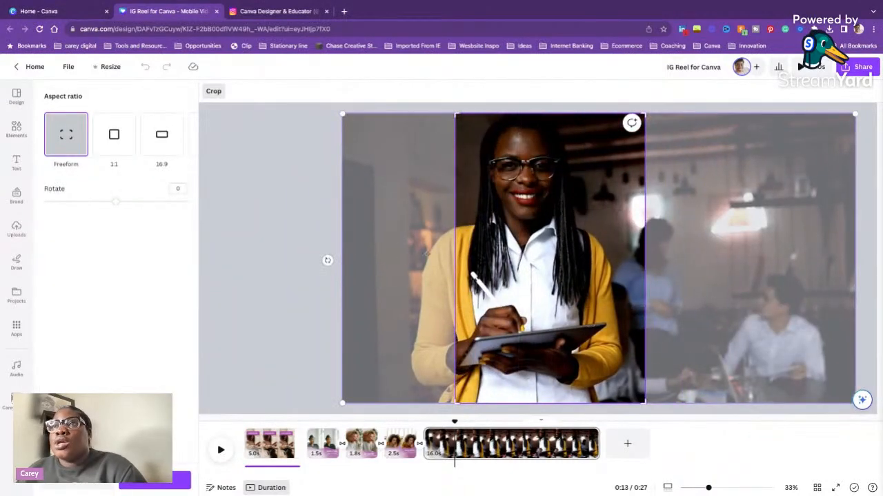
left_click(287, 270)
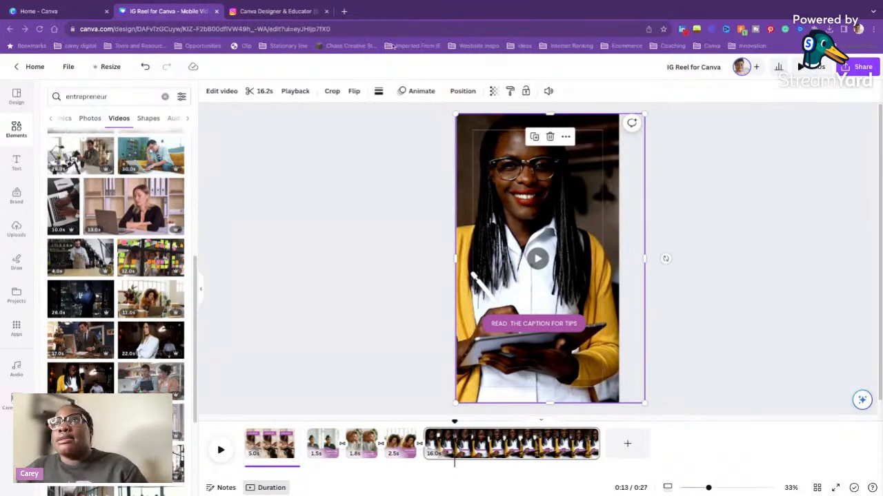
left_click(756, 224)
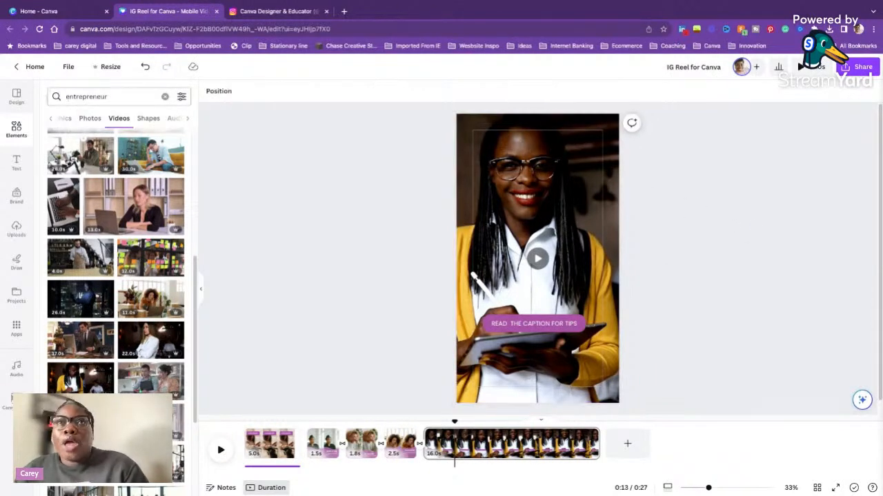
- Look through the recently used elements for something to add to the caption page
left_click(12, 140)
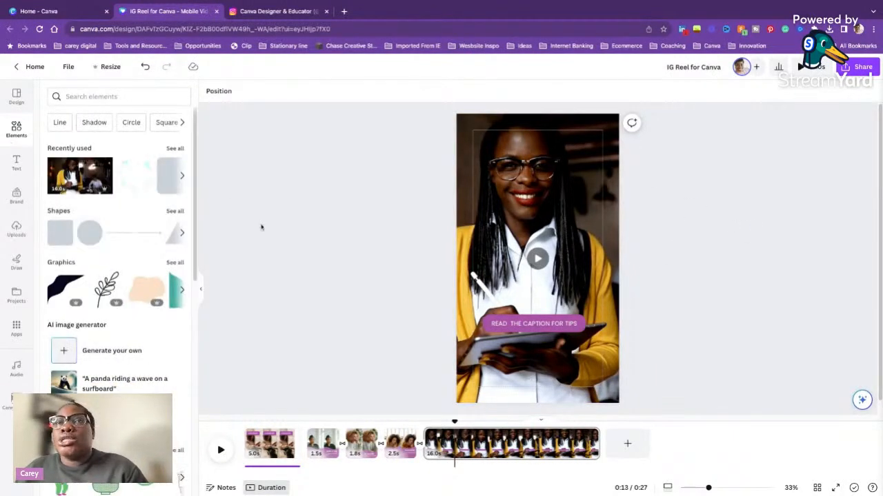
left_click(16, 104)
left_click(8, 128)
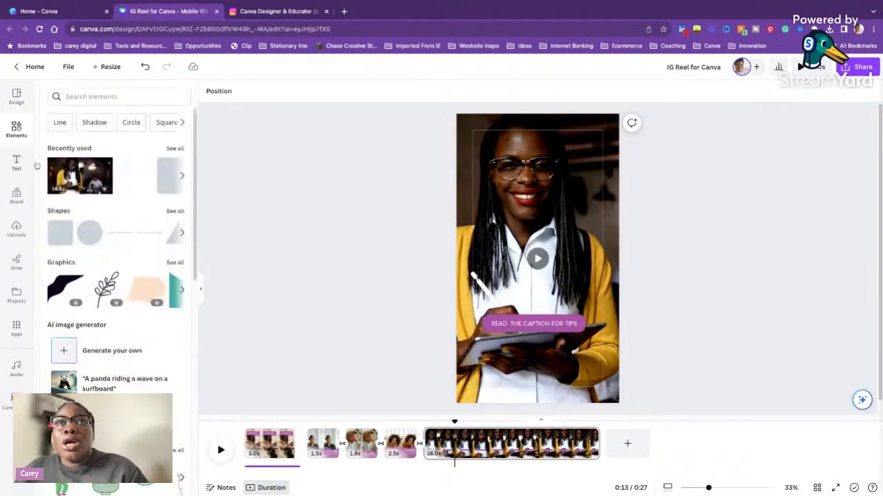
left_click(169, 149)
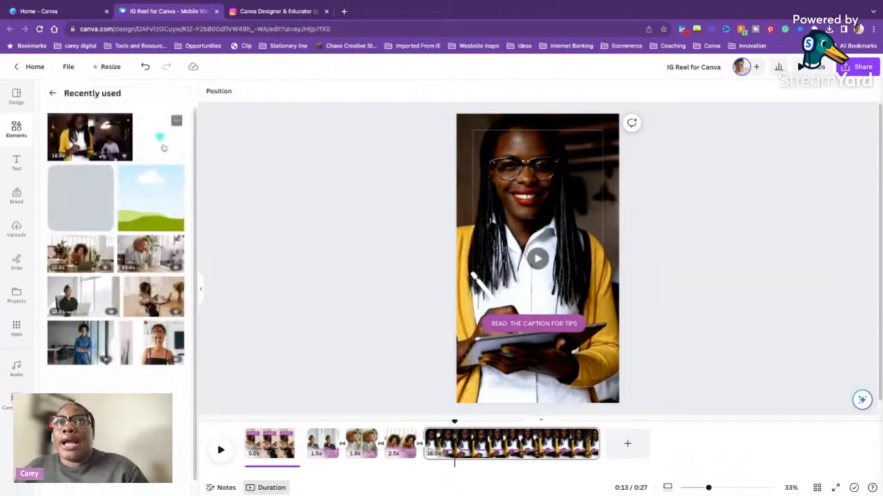
left_click(54, 94)
left_click(174, 149)
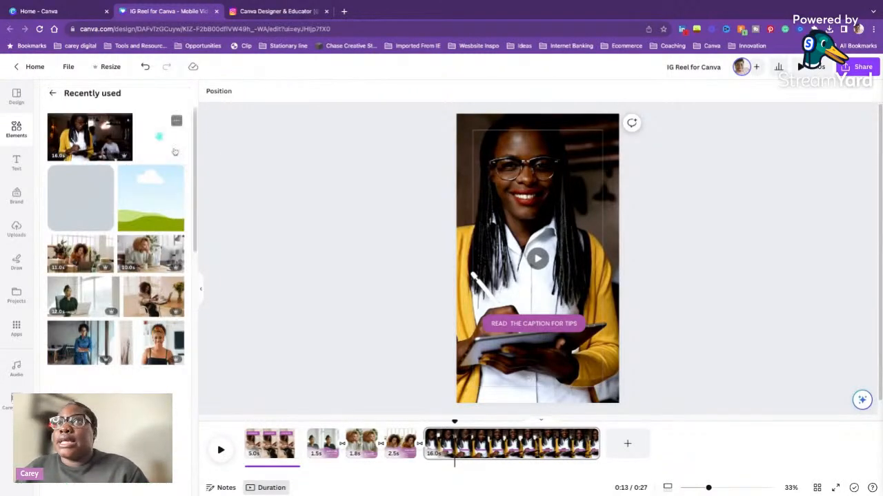
left_click(539, 197)
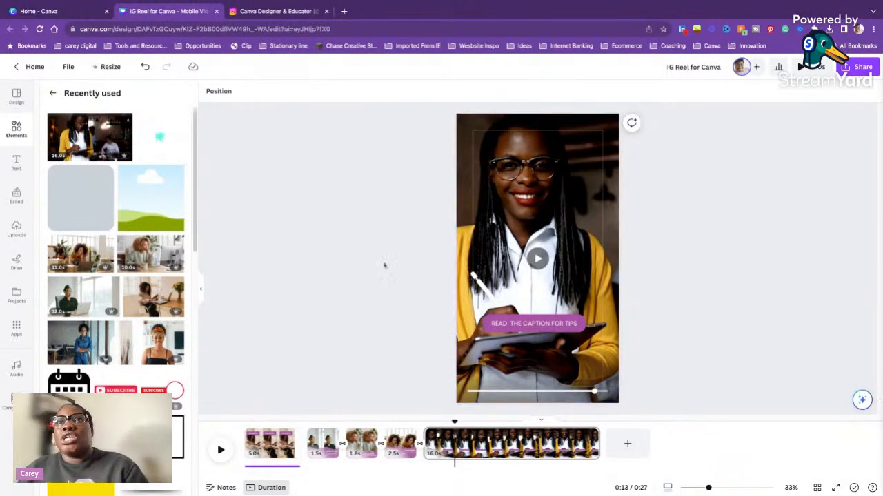
left_click(54, 93)
- Search the elements for "gradient" and show all matching photos
left_click(129, 97)
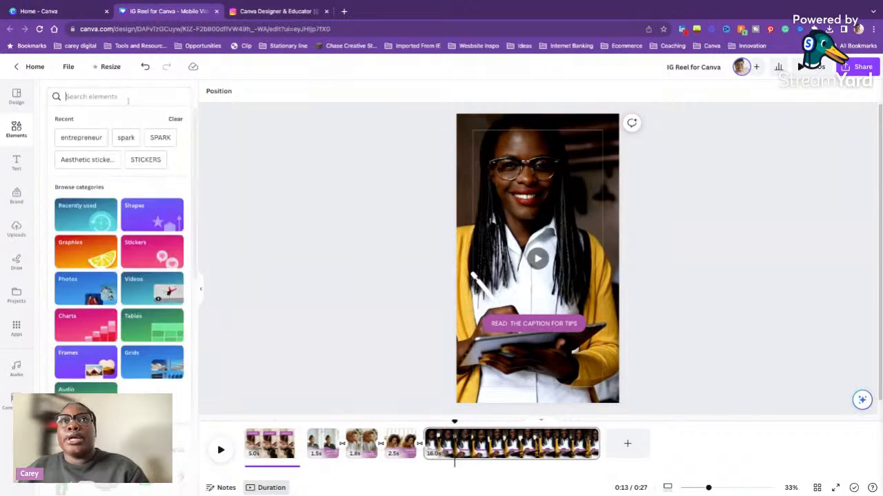
type("gradient")
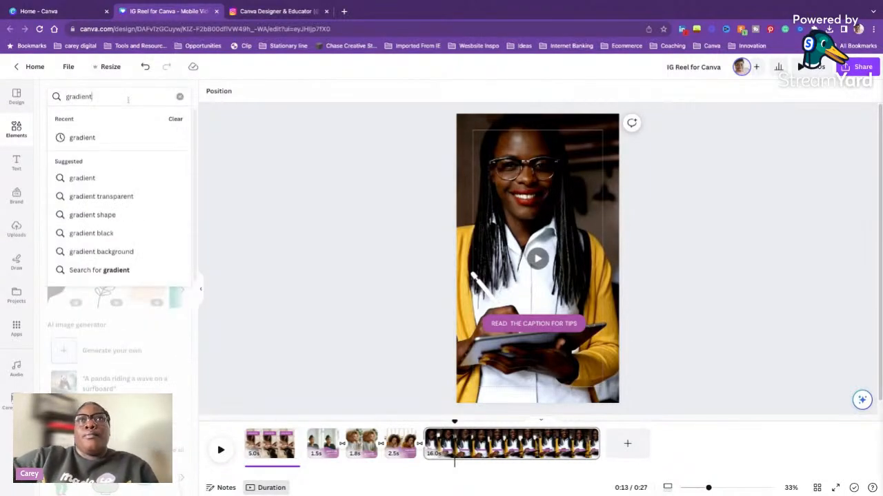
key("Return")
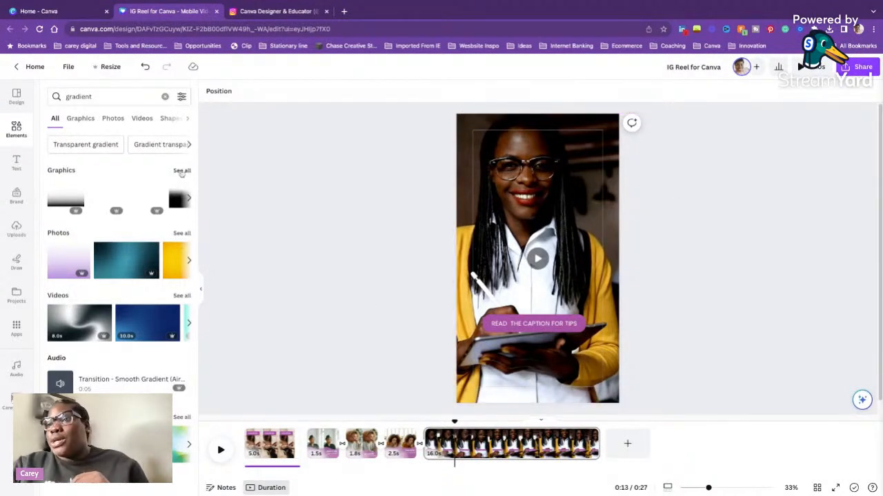
left_click(189, 234)
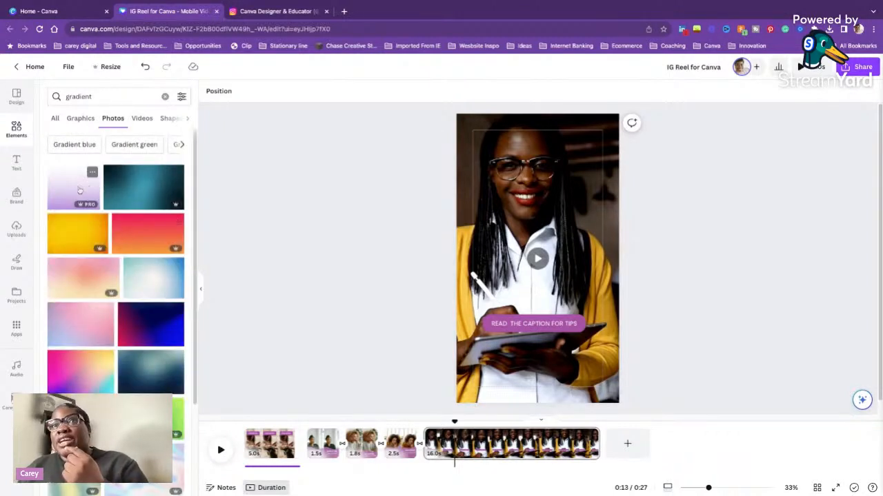
- Try the pale purple gradient photo across the lower half of the caption page and delete it
left_click(76, 192)
left_click_drag(537, 265, 514, 354)
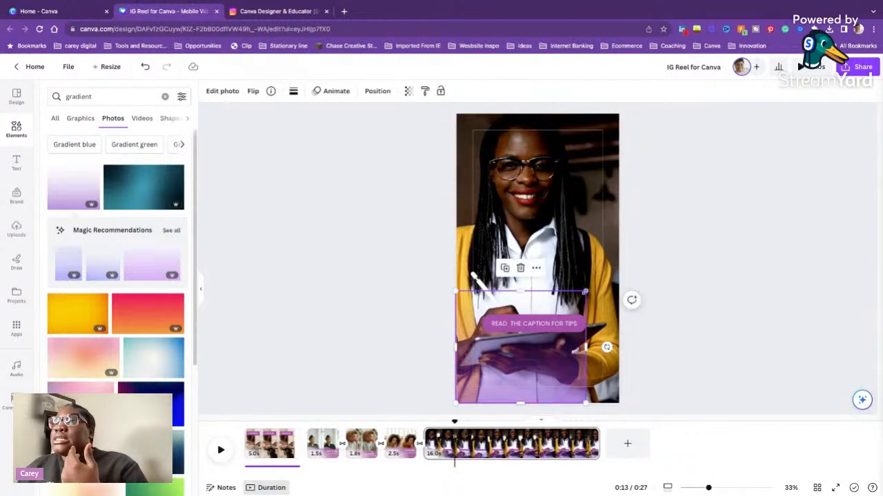
left_click_drag(585, 292, 619, 263)
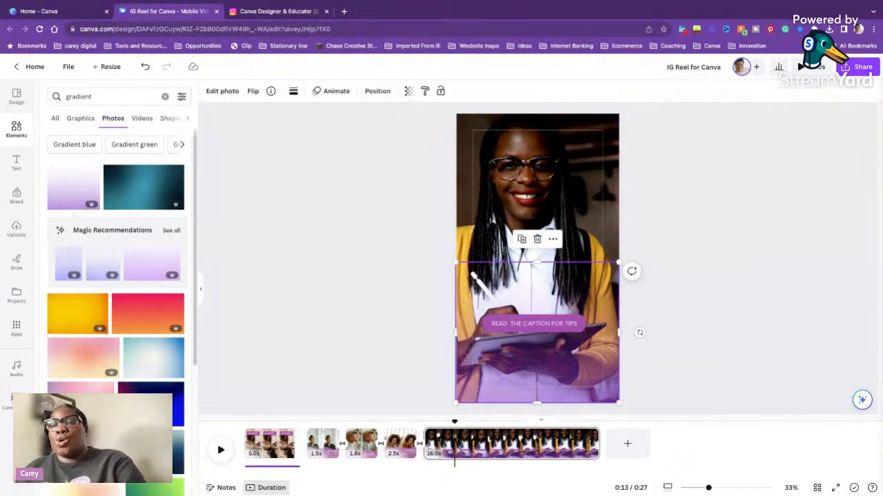
key("Delete")
- Try a black fading gradient from the graphics over the caption page's video and delete it
left_click(81, 118)
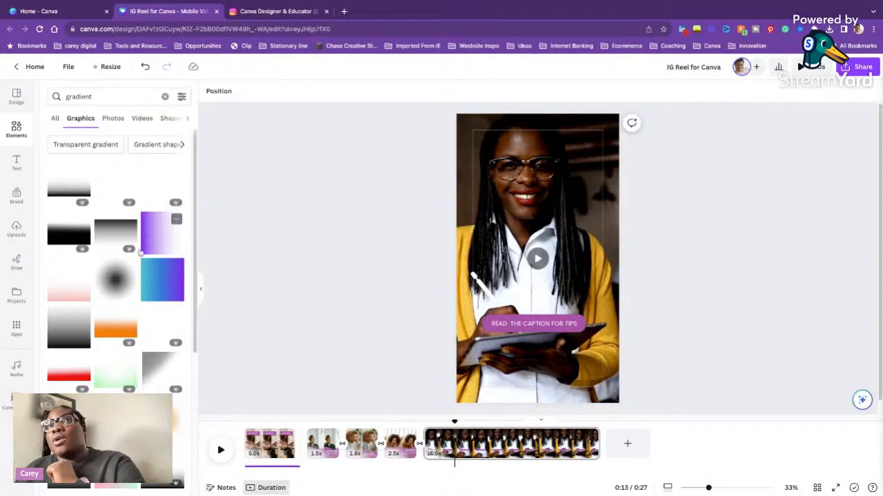
left_click(73, 186)
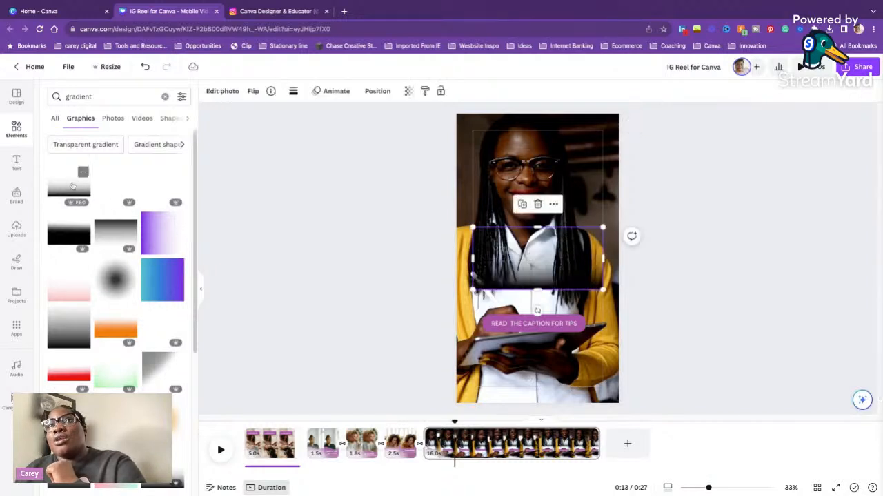
left_click_drag(531, 252, 530, 276)
key("Delete")
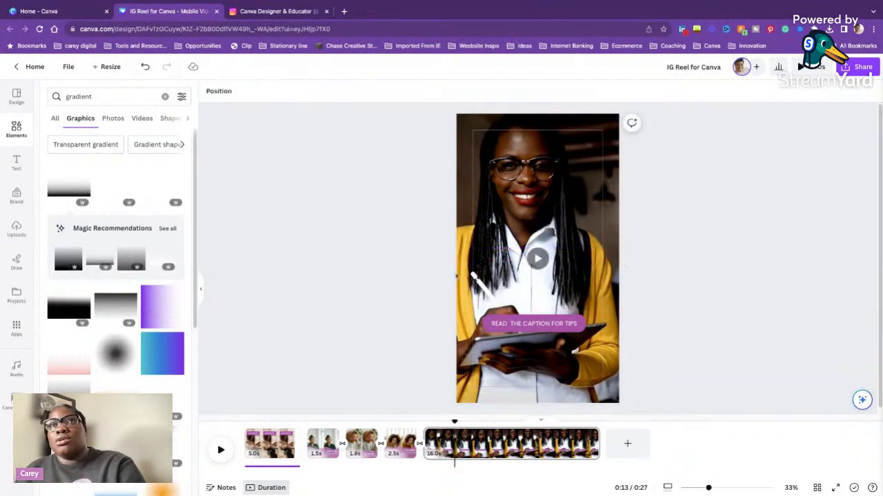
- Add the purple-to-transparent gradient graphic and enlarge it to cover the whole caption page
left_click(154, 305)
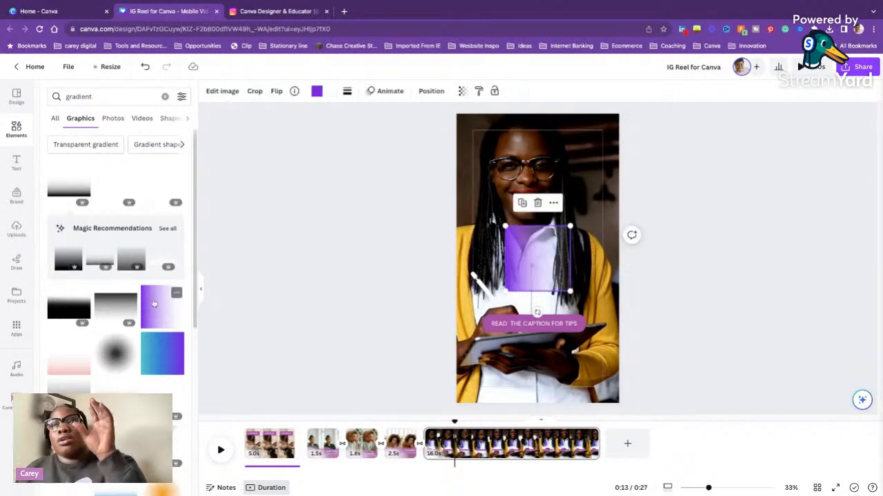
left_click_drag(541, 238, 493, 126)
left_click_drag(521, 179, 745, 403)
- Set the gradient's first colour to the lighter pinkish purple brand colour and its transparency to 70
left_click(317, 91)
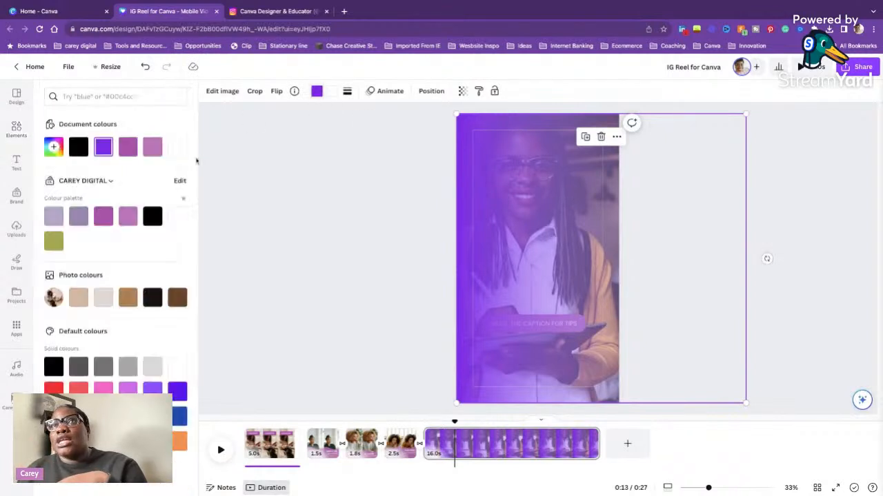
left_click(78, 216)
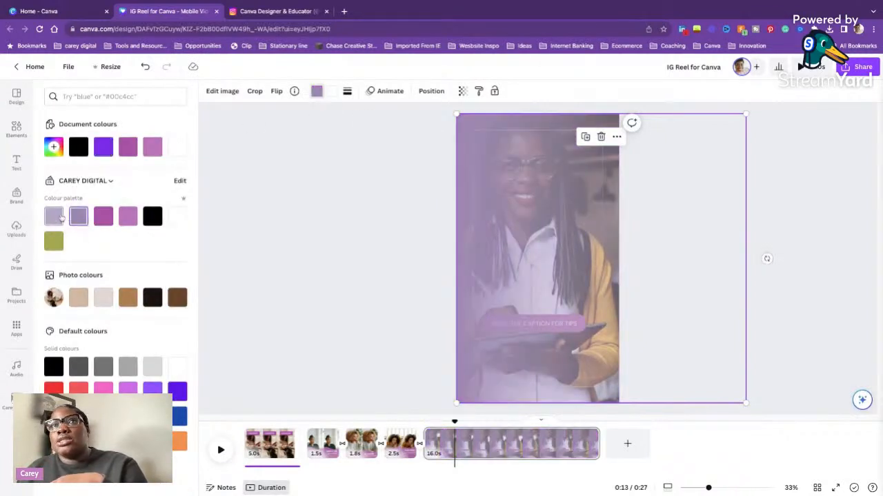
left_click(59, 217)
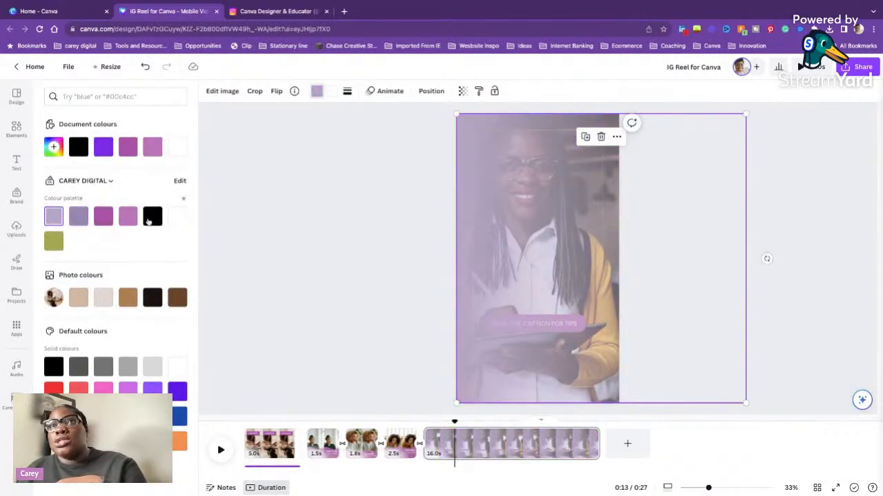
left_click(126, 219)
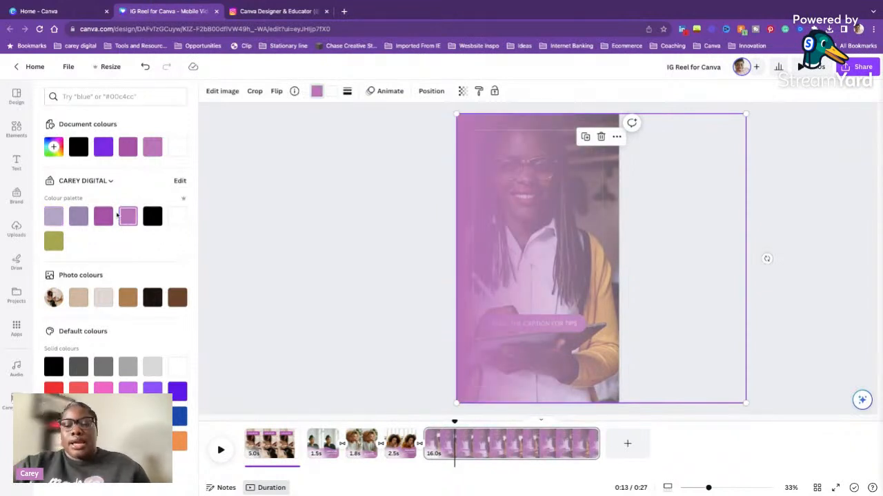
left_click(462, 91)
left_click_drag(462, 129, 436, 128)
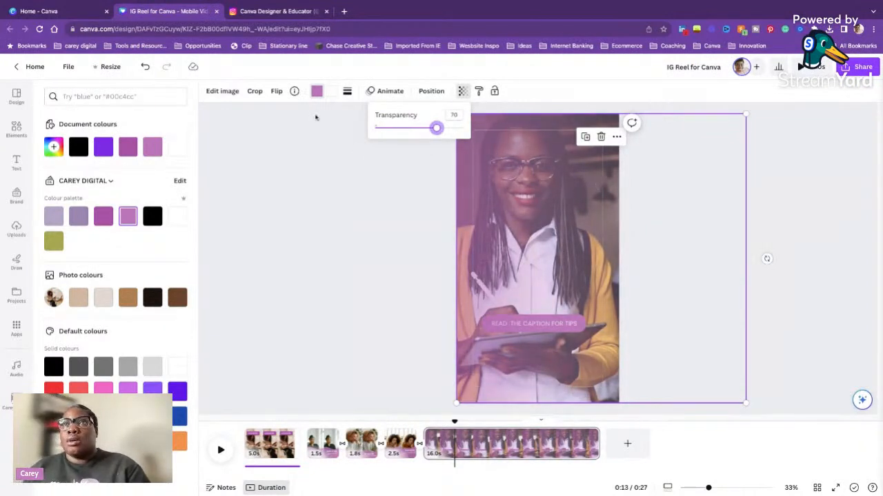
- Try lavender and olive green as the gradient's second colour, settle on the deeper brand purple, and fine-tune the transparency
left_click(331, 90)
left_click(54, 216)
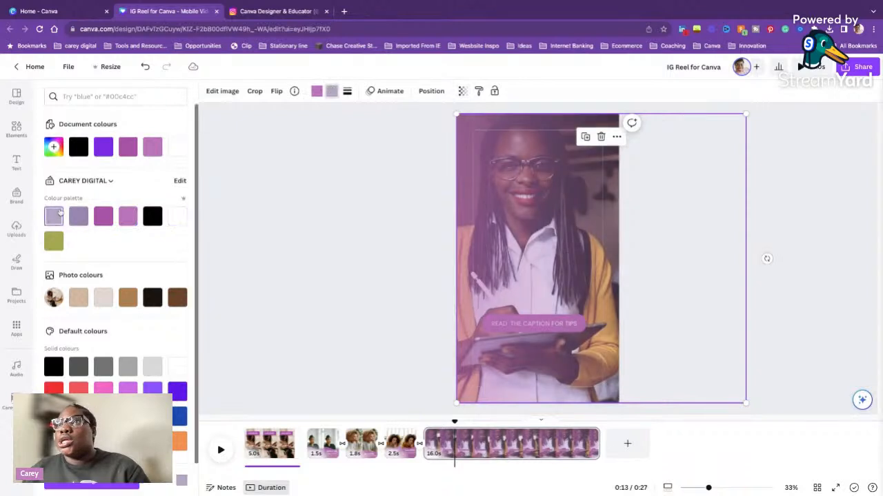
left_click(54, 240)
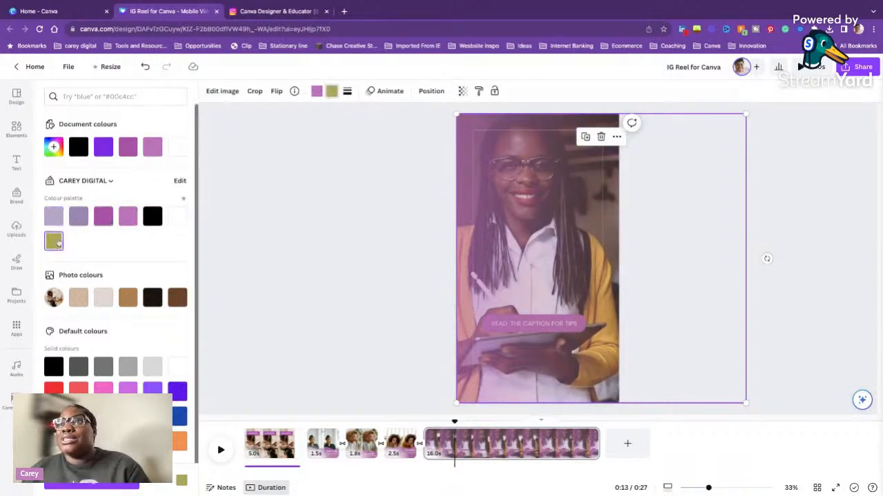
left_click(103, 216)
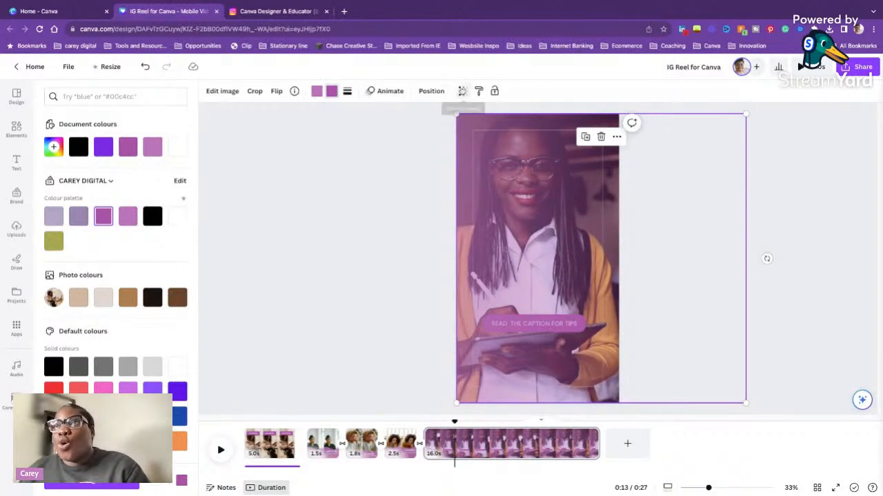
left_click(461, 93)
left_click_drag(441, 134, 440, 132)
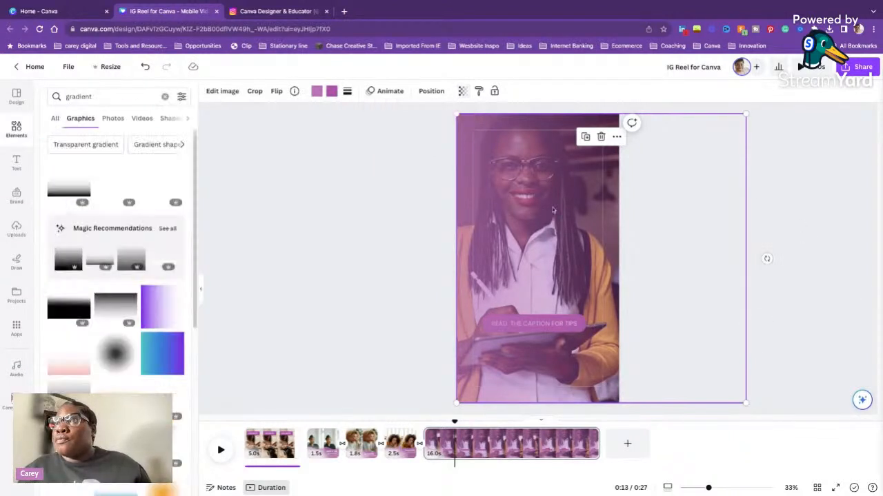
- Layer the gradient behind the caption button but in front of the background video
left_click(801, 194)
left_click(589, 209)
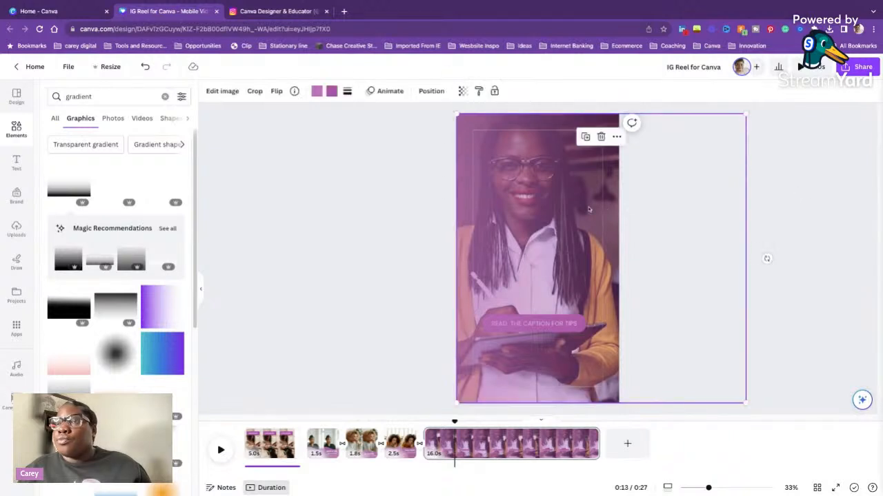
key("super+[")
key("super+[")
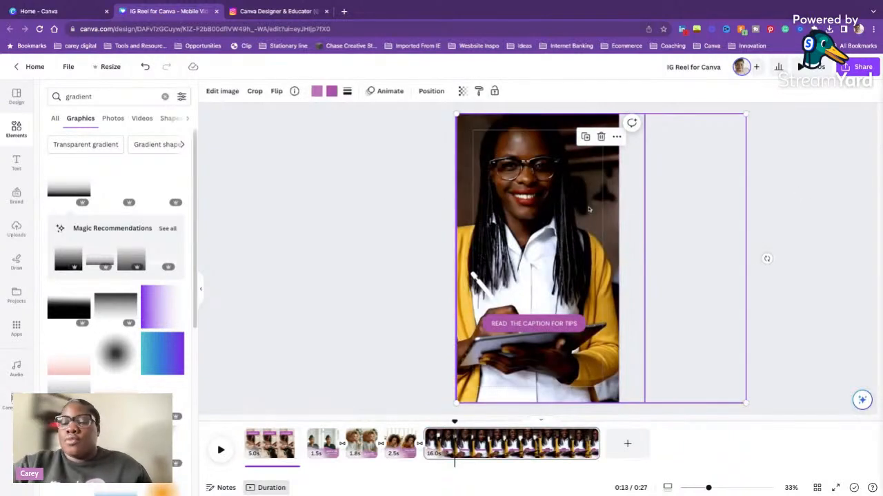
key("super+]")
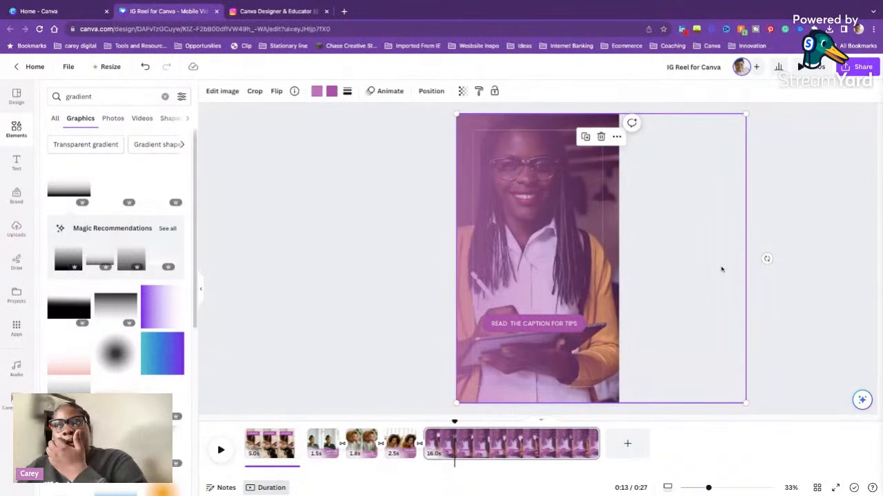
- Move the "READ THE CAPTION FOR TIPS" button slightly lower on the page
left_click(763, 211)
left_click(554, 326)
left_click_drag(554, 325, 550, 340)
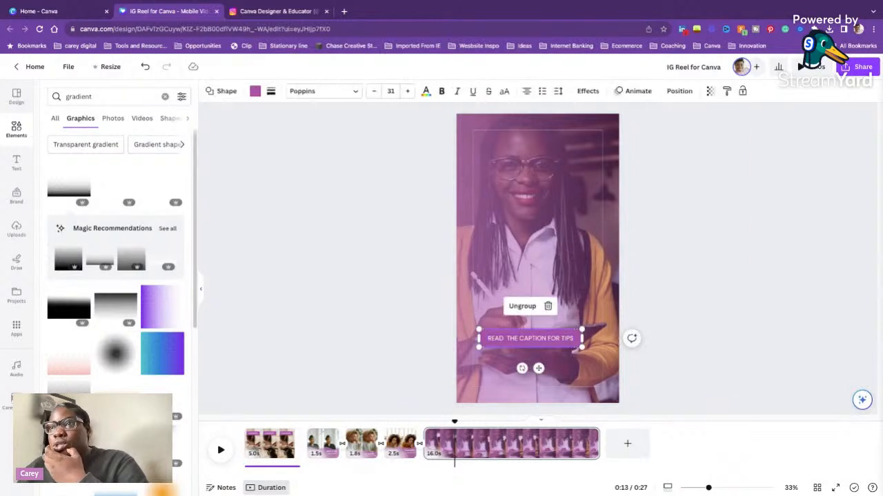
- Try white, olive green, black and lighter purple as the caption button's fill and return it to the deeper brand purple
left_click(256, 91)
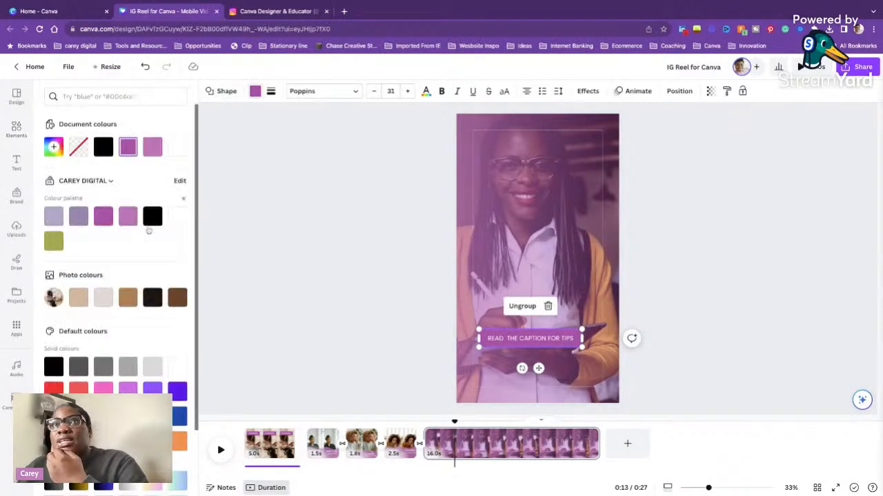
left_click(177, 217)
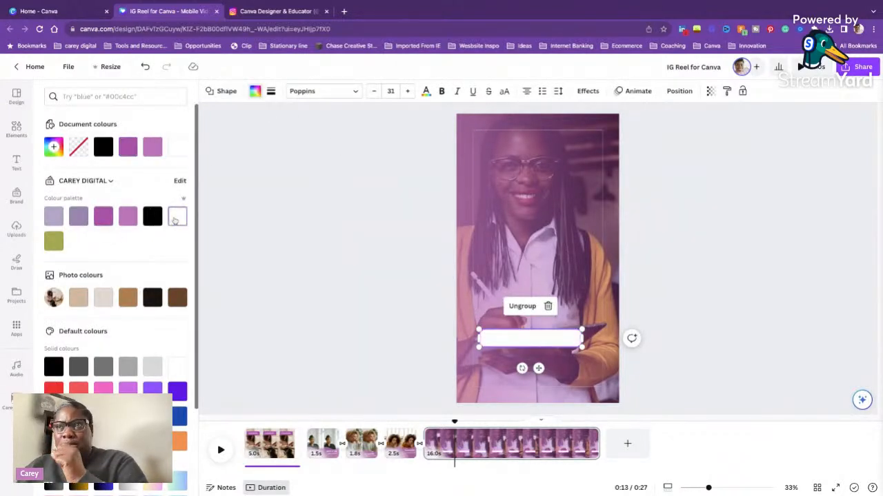
left_click(54, 242)
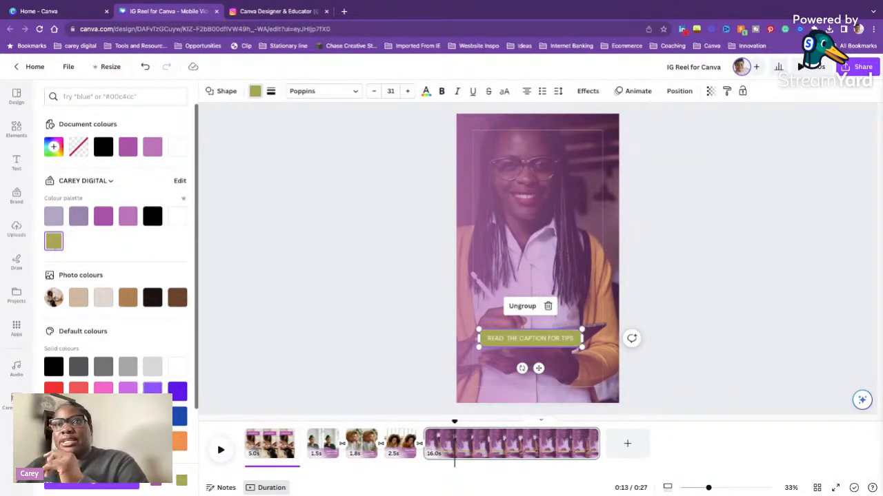
left_click(98, 148)
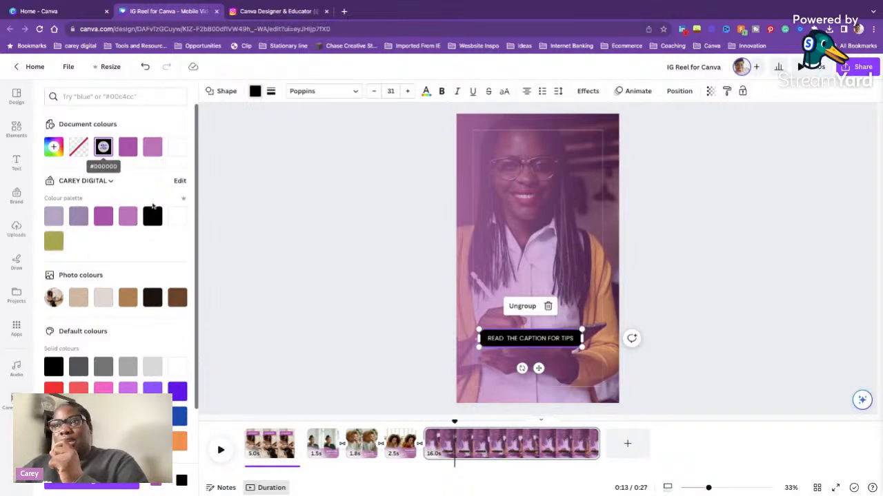
left_click(132, 149)
left_click(153, 148)
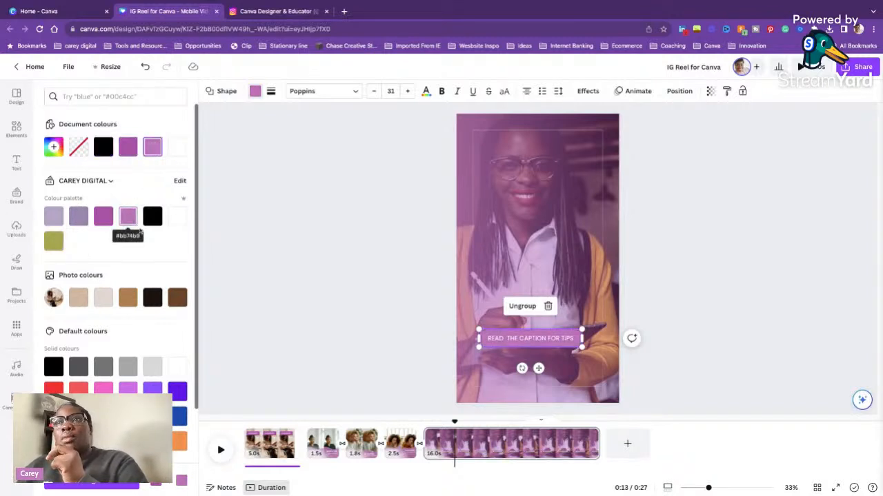
left_click(54, 242)
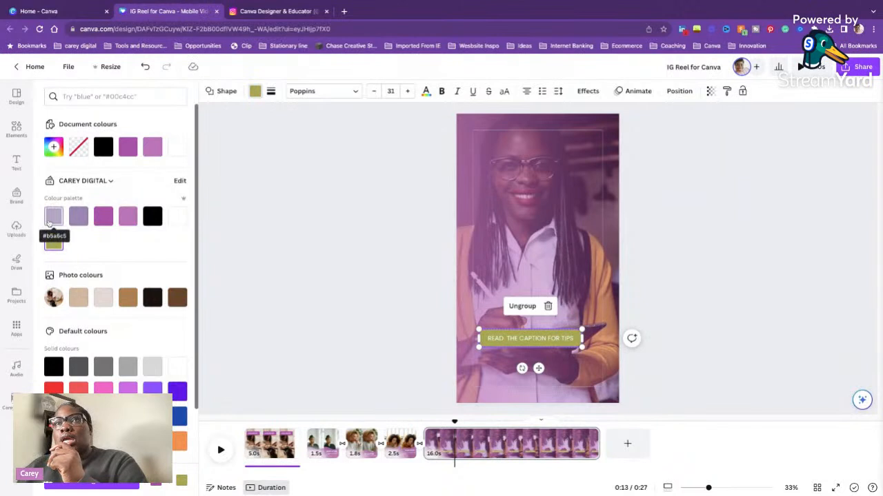
left_click(103, 217)
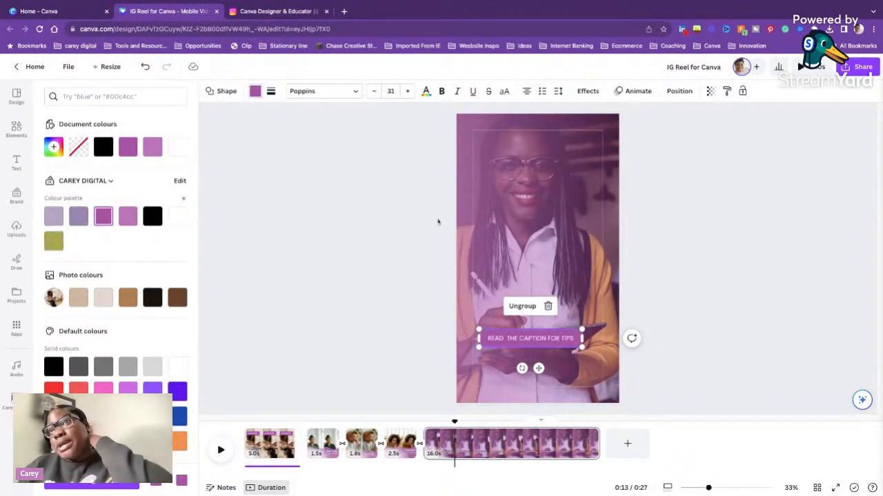
- Change the gradient's first colour to the pale lavender brand colour #b5a6c5
left_click(472, 211)
left_click(317, 91)
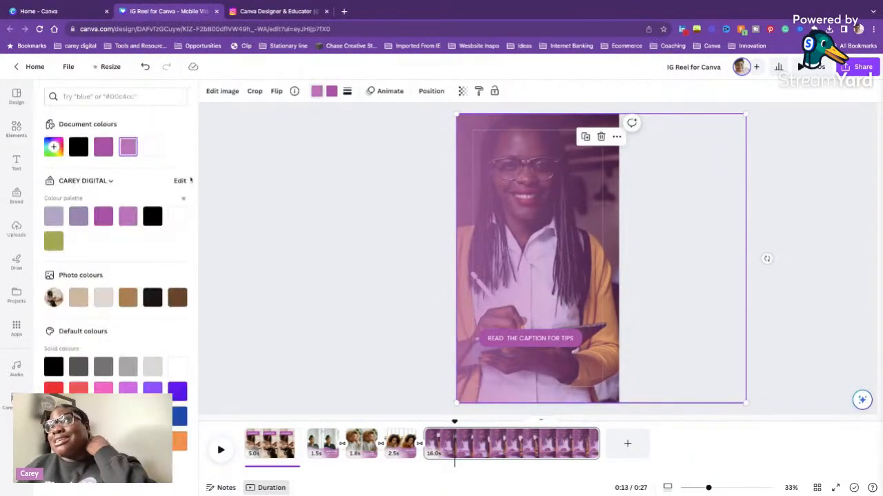
left_click(54, 217)
- Enlarge the caption button to the width of the page's margin guides and place it slightly higher over the tablet
left_click(540, 337)
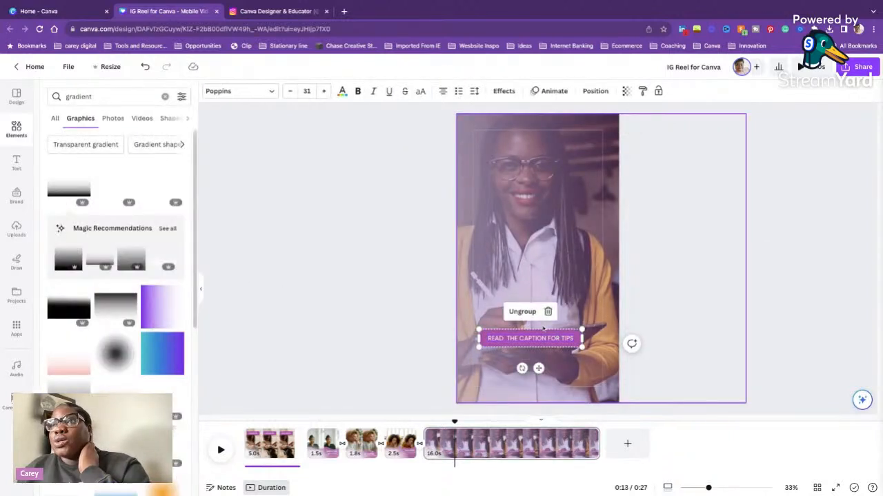
left_click_drag(479, 329, 472, 330)
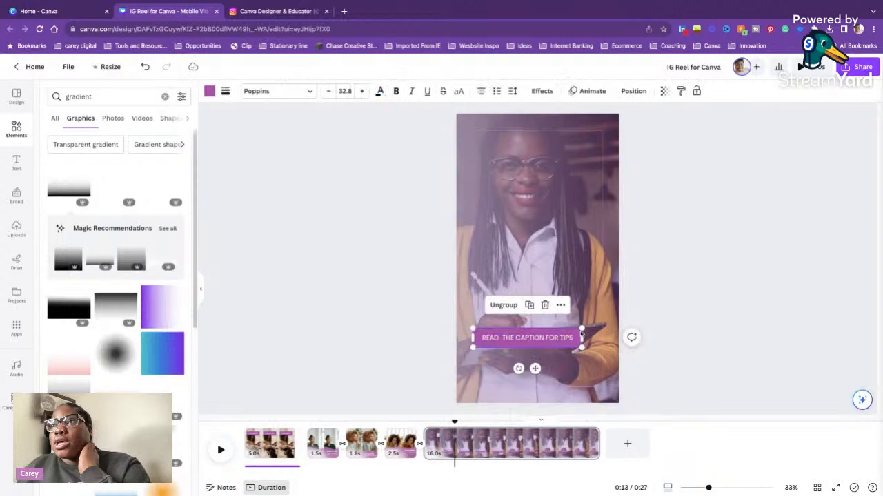
mouse_move(582, 327)
left_mouse_down()
mouse_move(601, 324)
mouse_move(576, 337)
left_mouse_up()
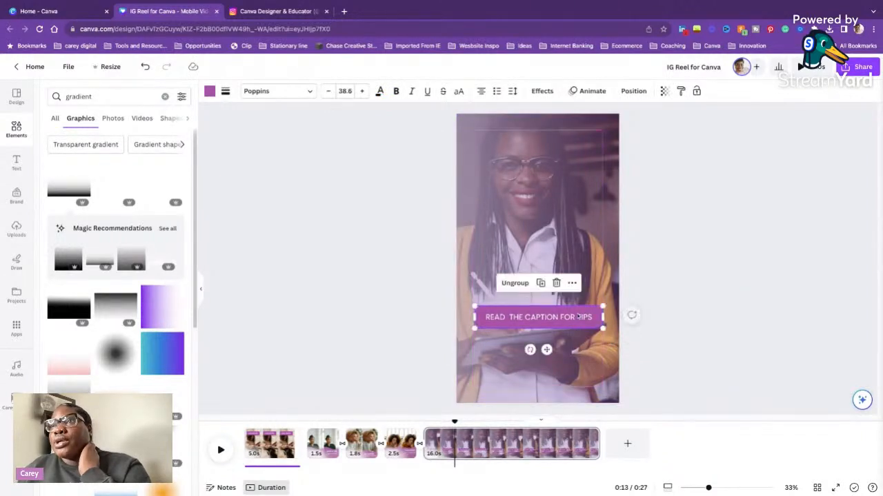
- Change the button text to "READ THE CAPTION FOR BONUS TIP"
left_click(576, 317)
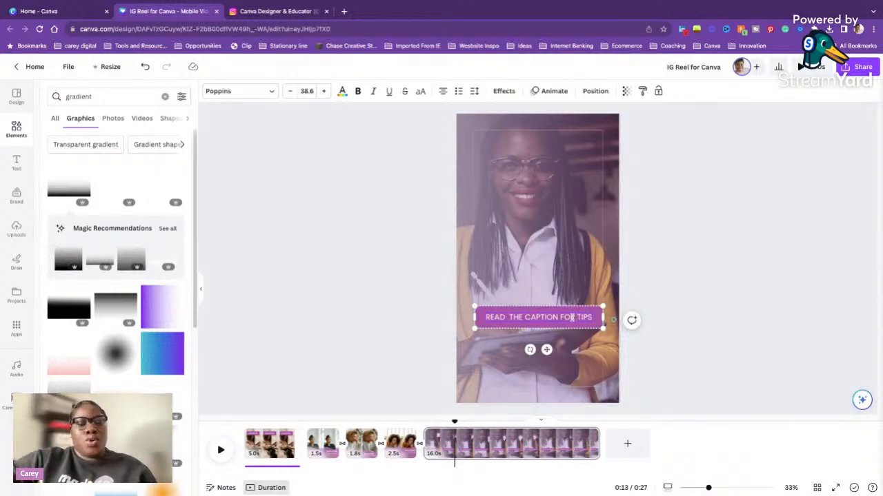
left_click(574, 317)
type("bonus")
key("BackSpace")
key("BackSpace")
key("BackSpace")
key("BackSpace")
key("BackSpace")
type("NE")
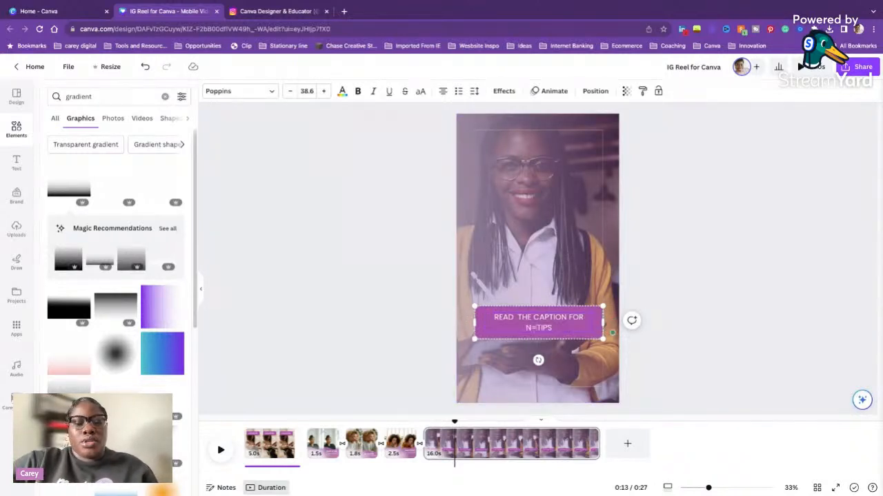
key("BackSpace")
type("bonus")
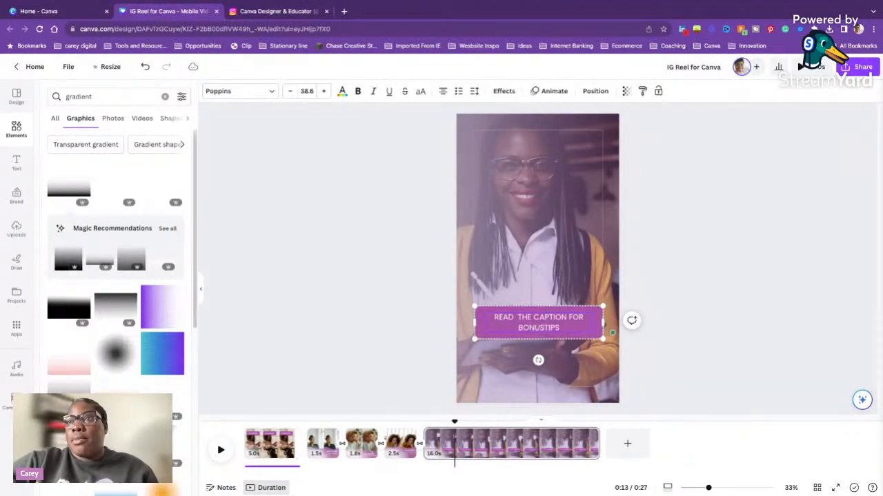
left_click(565, 327)
key("BackSpace")
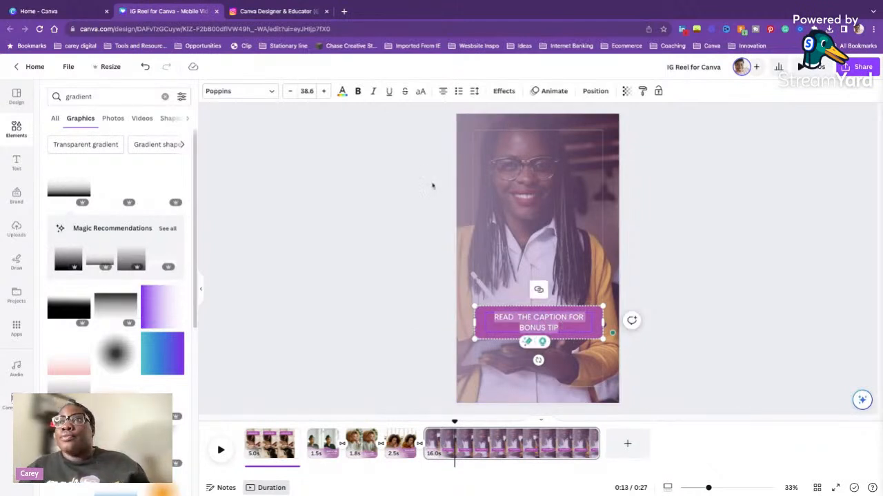
- Reduce the button text's font size to 31.6 so it fits on one line
left_click(290, 91)
left_click(290, 91)
left_click(291, 91)
left_click(290, 91)
left_click(290, 91)
left_click(290, 91)
left_click(290, 91)
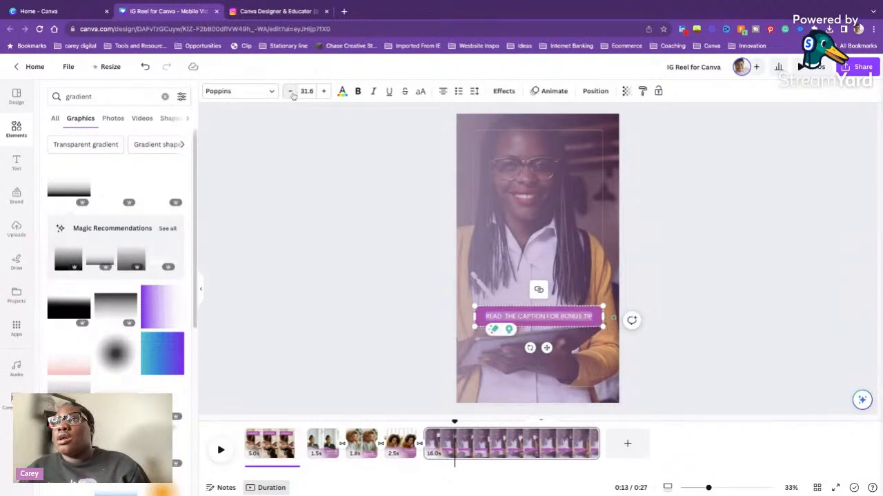
left_click(735, 366)
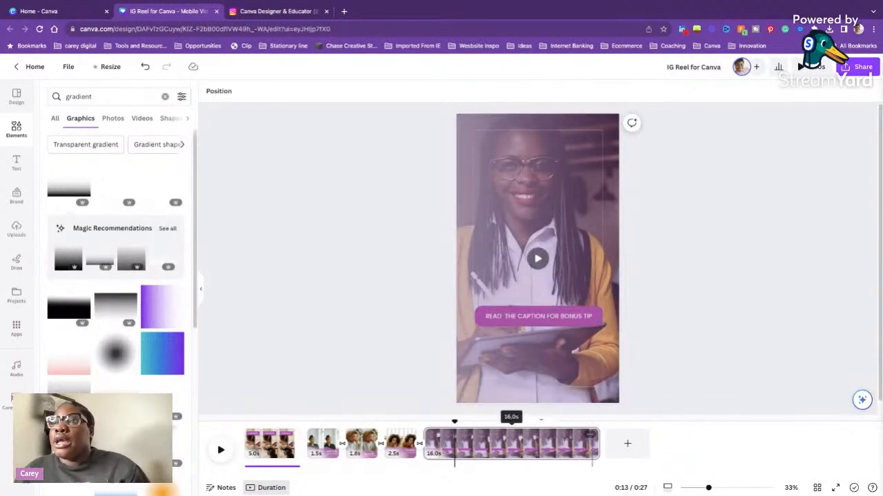
- Shorten the caption page and the opening "3 TIPS FOR NEW ENTREPRENEURS" page to 1.9 seconds each
left_click_drag(597, 444, 445, 444)
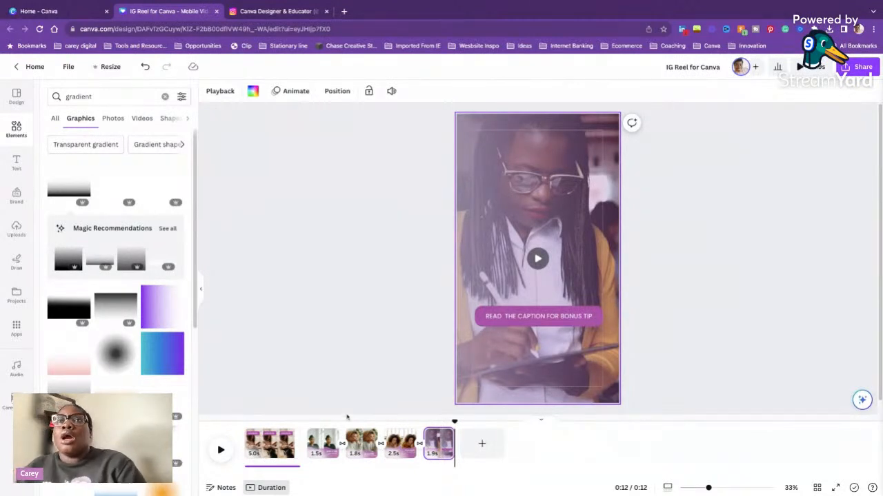
left_click(287, 446)
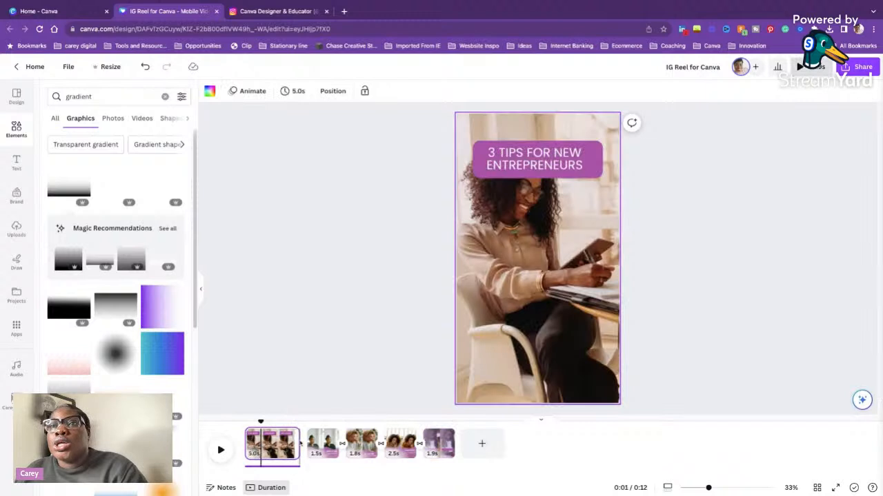
left_click_drag(299, 445, 276, 445)
left_click(376, 323)
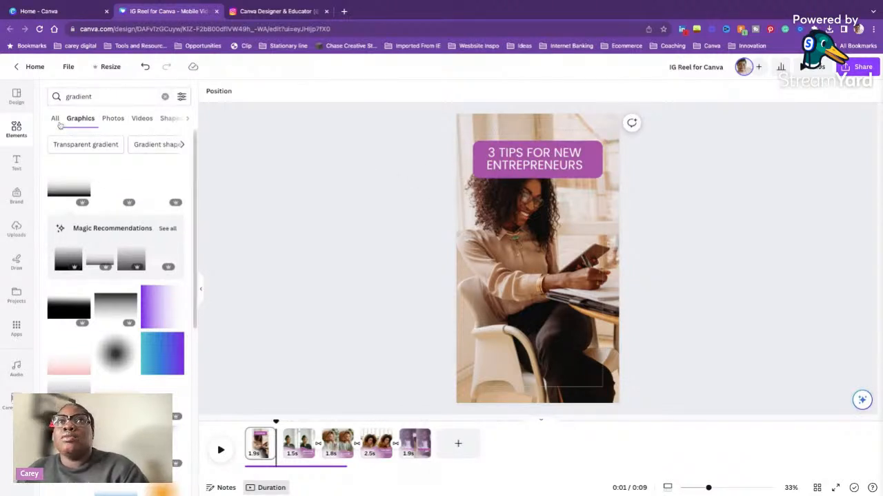
- Check the transition between the "THINK GREEN" page and the caption page, and play back the whole reel
left_click(395, 445)
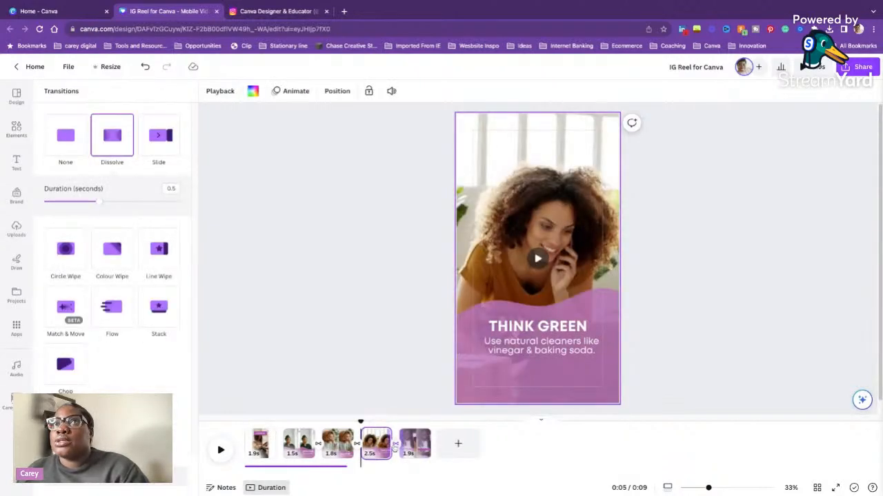
left_click(390, 346)
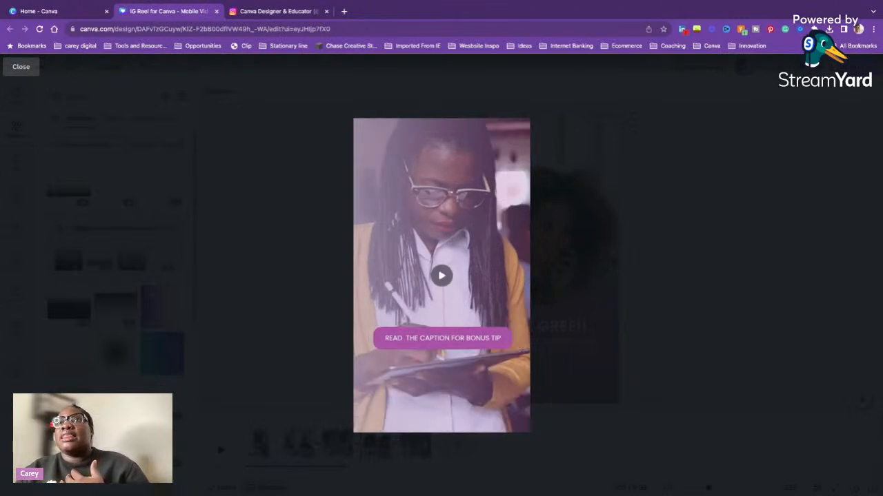
left_click(743, 231)
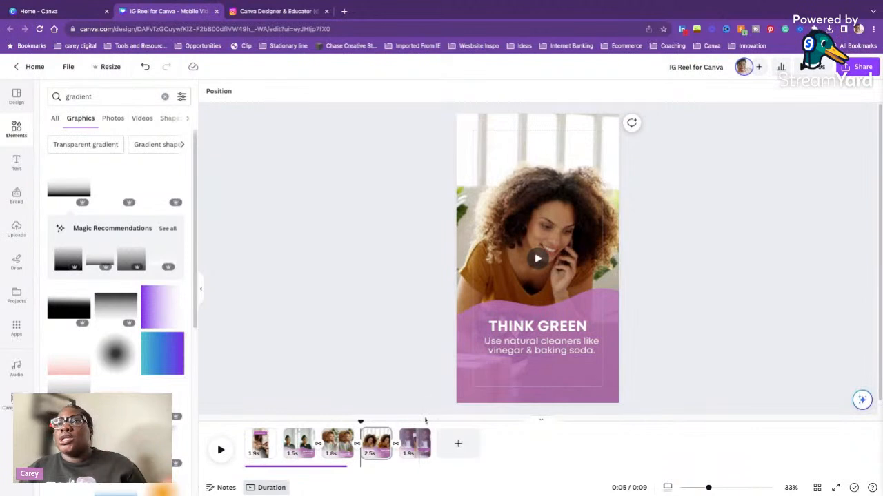
- Extend the audio track so it runs to the end of the closing caption page
left_click(339, 467)
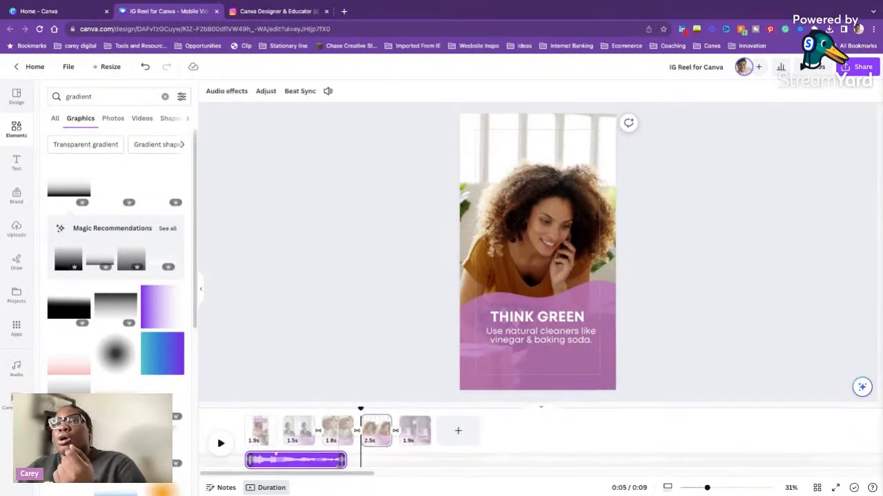
left_click_drag(342, 460, 430, 460)
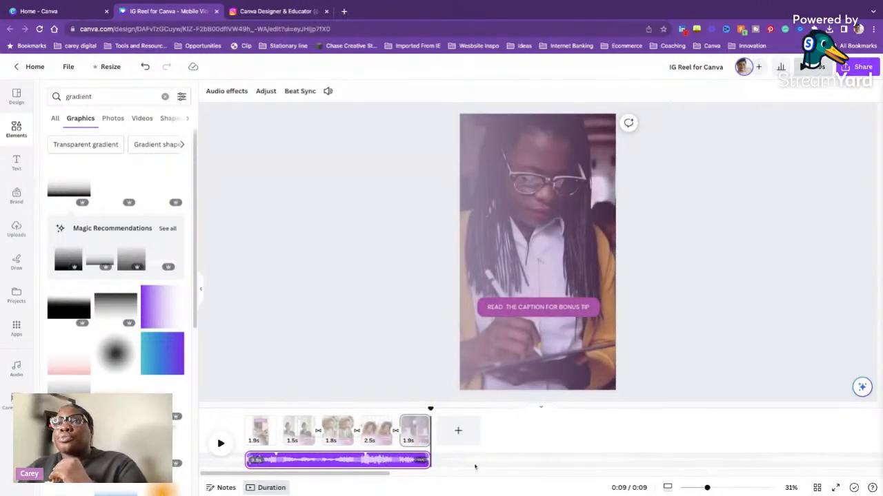
mouse_move(429, 460)
left_mouse_down()
mouse_move(346, 462)
mouse_move(463, 461)
mouse_move(367, 460)
mouse_move(424, 461)
left_mouse_up()
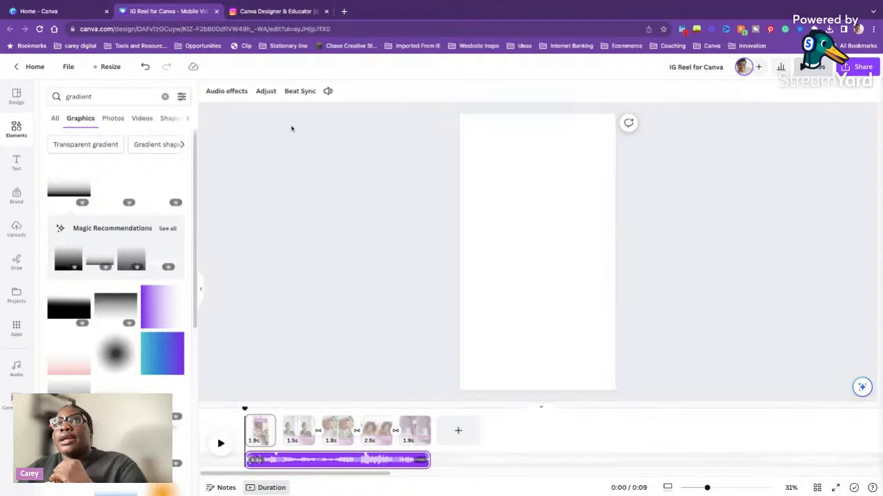
- Sync the pages to the music with Beat Sync and extend the audio track to the end of the retimed caption page
left_click(398, 260)
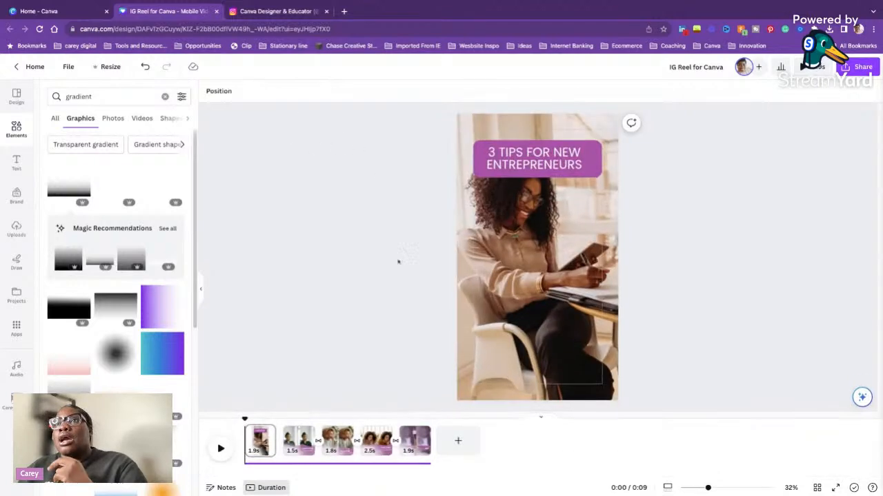
left_click(391, 468)
left_click(362, 461)
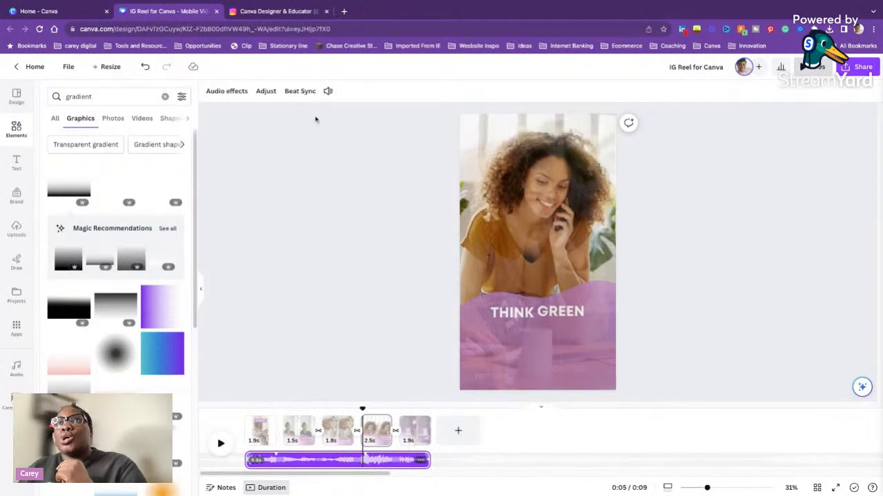
left_click(301, 91)
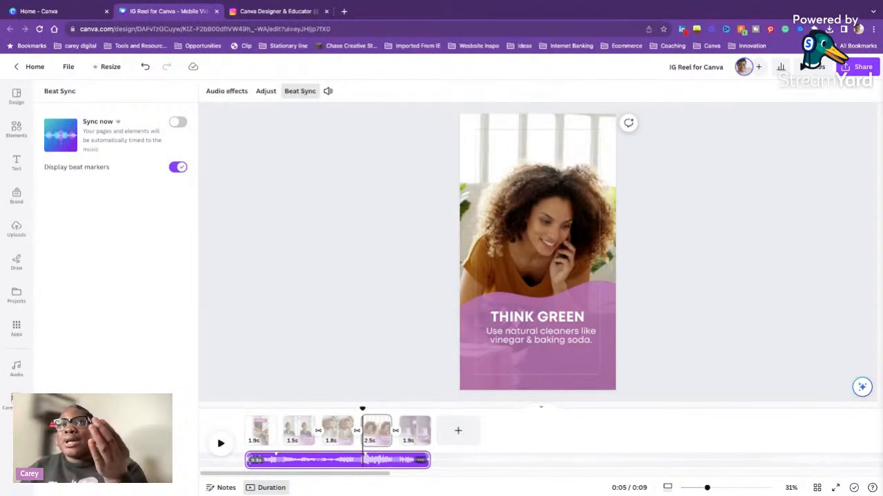
left_click(177, 123)
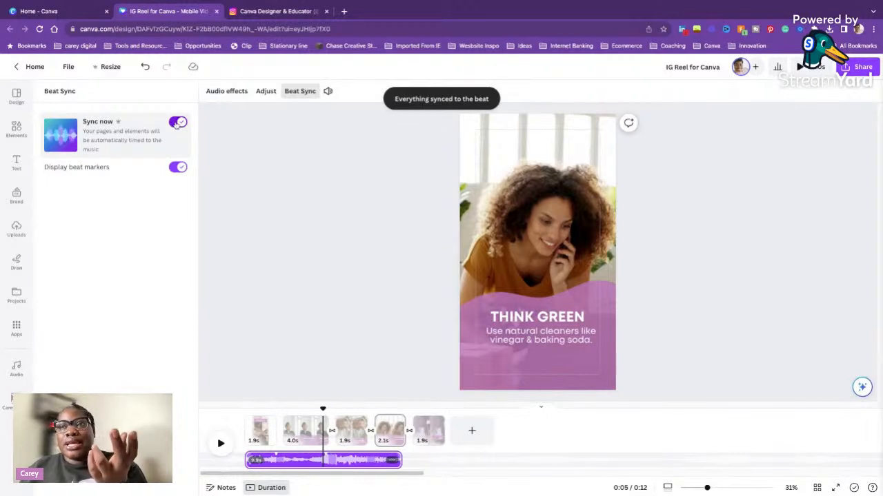
left_click(405, 460)
left_click_drag(400, 459, 444, 459)
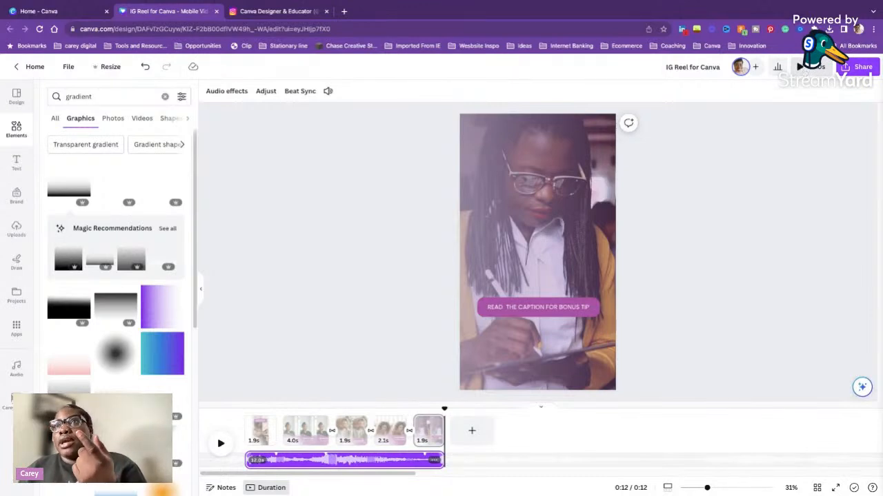
- Play back the beat-synced reel and trim the closing caption page to 1.6 seconds
left_click(807, 67)
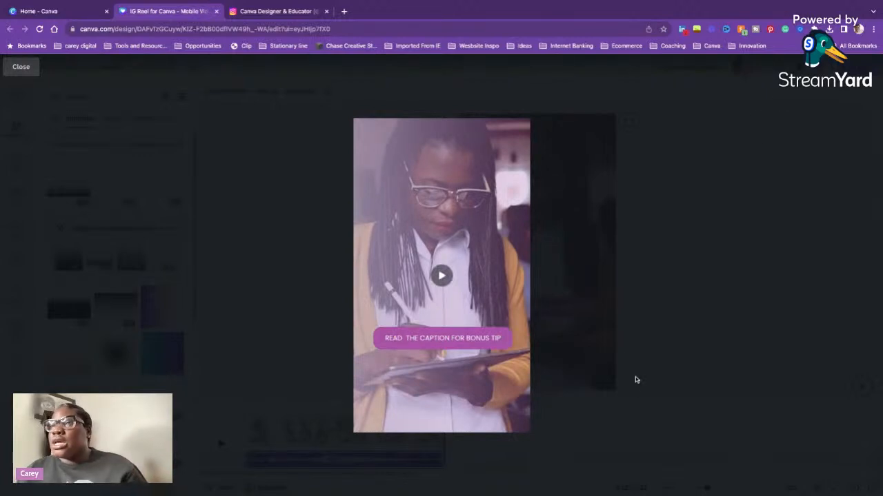
left_click(602, 366)
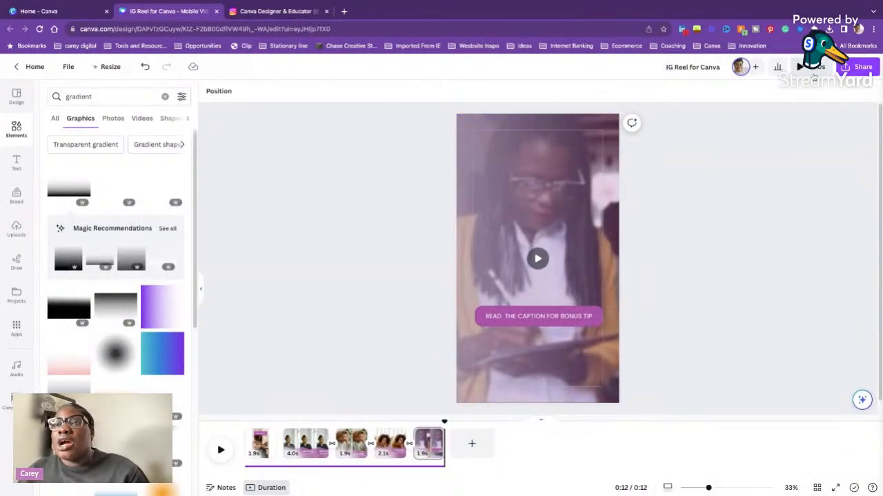
left_click(428, 445)
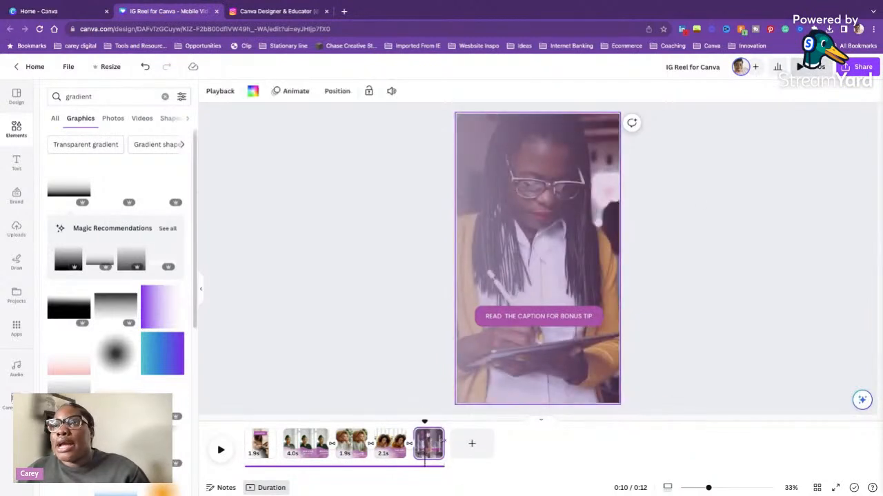
left_click_drag(442, 442, 445, 442)
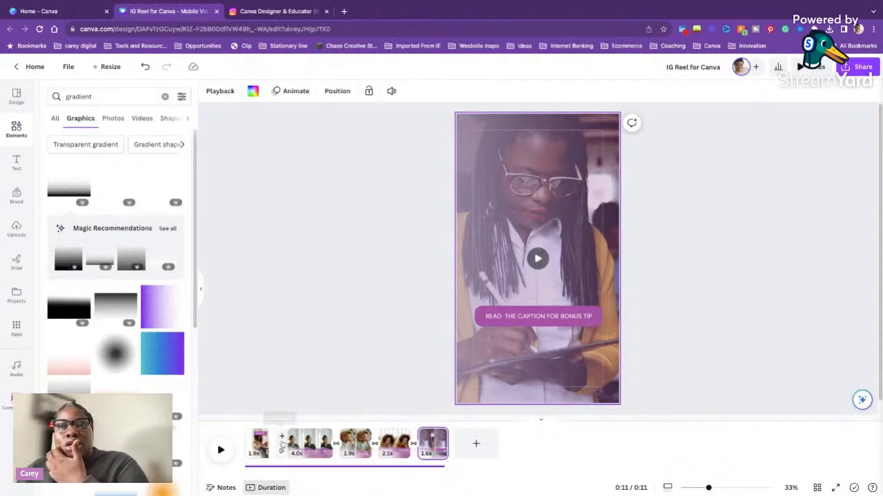
- Try Dissolve, Slide, Circle Wipe, Flow and Stack transitions between the opening and "MAKE A PLAN" pages, and apply Match & Move
left_click(285, 438)
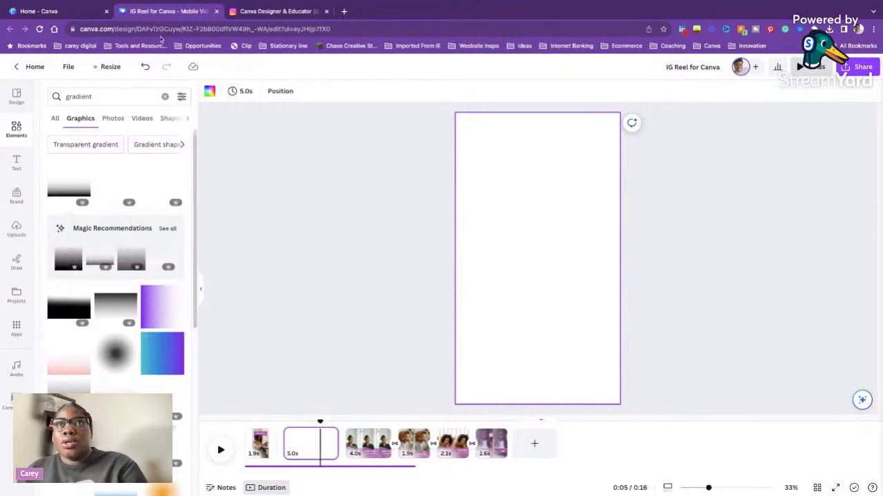
left_click(145, 66)
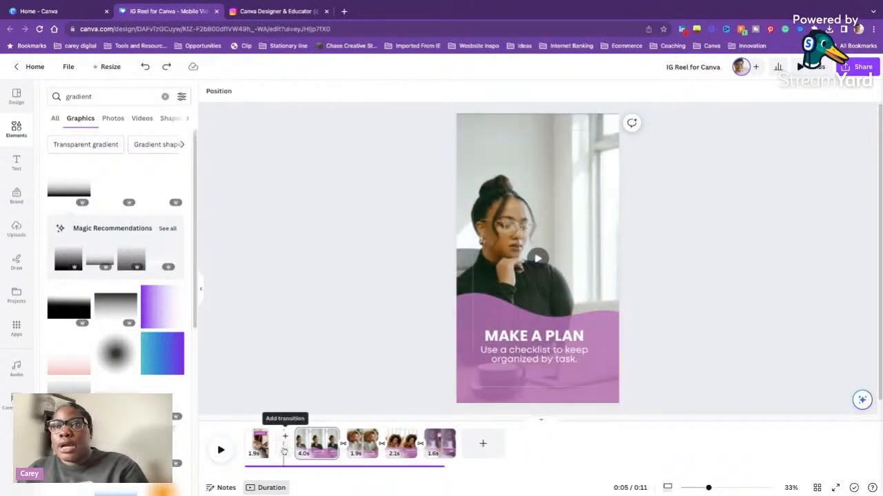
left_click(285, 452)
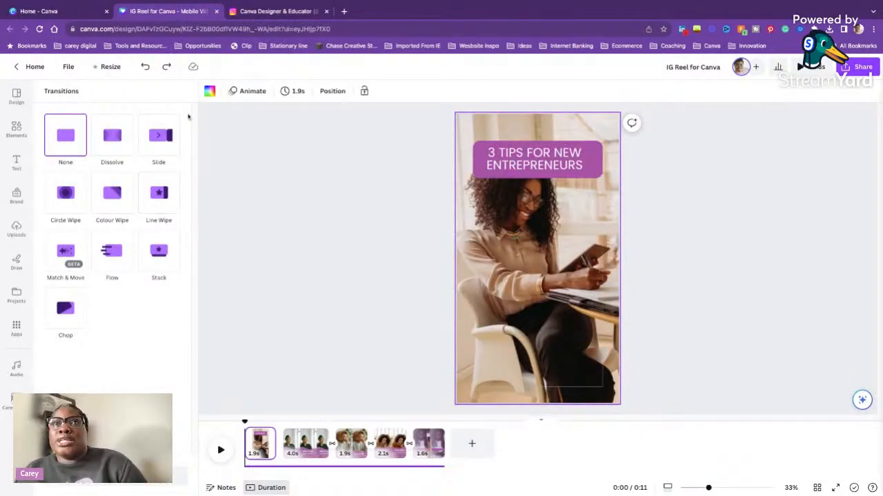
left_click(109, 139)
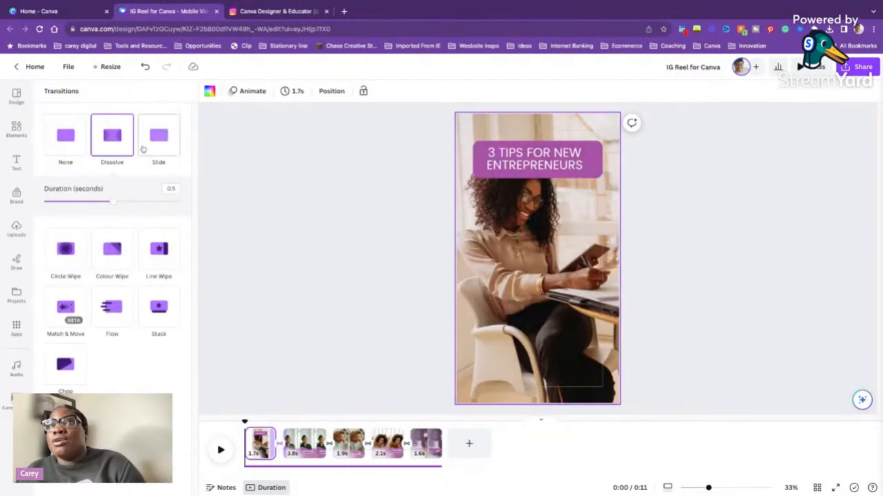
left_click(153, 145)
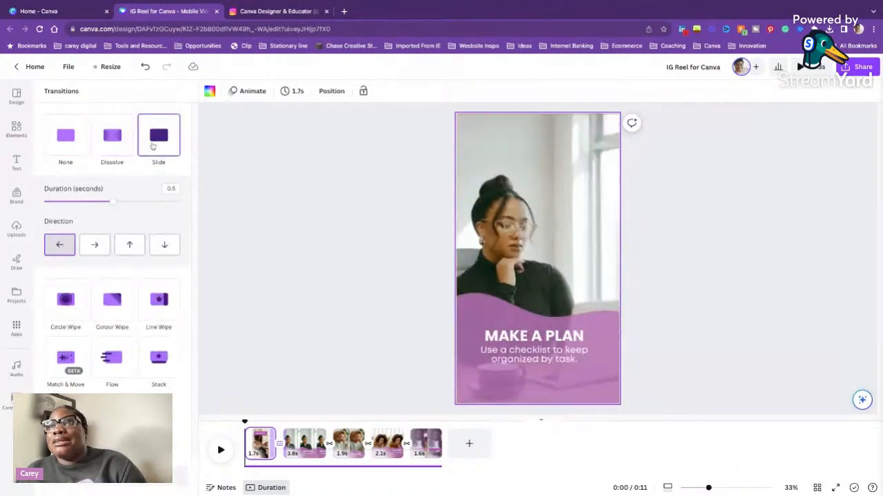
left_click(69, 300)
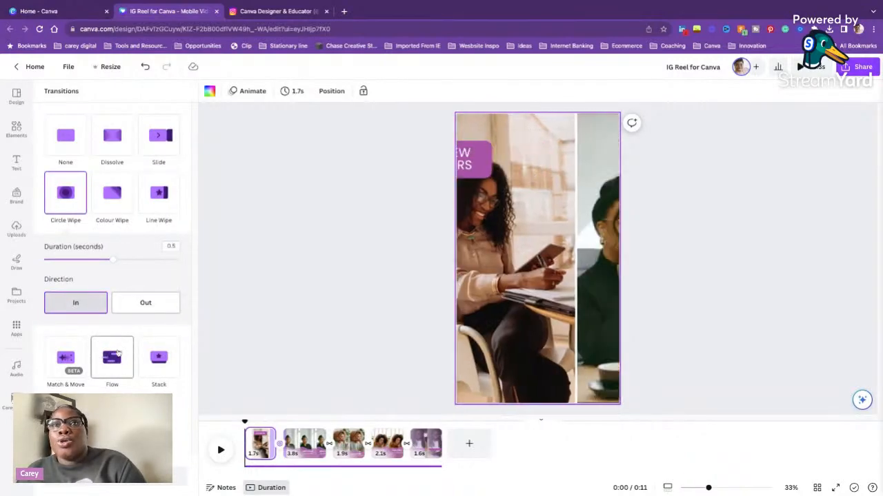
left_click(113, 353)
left_click(152, 252)
left_click(62, 252)
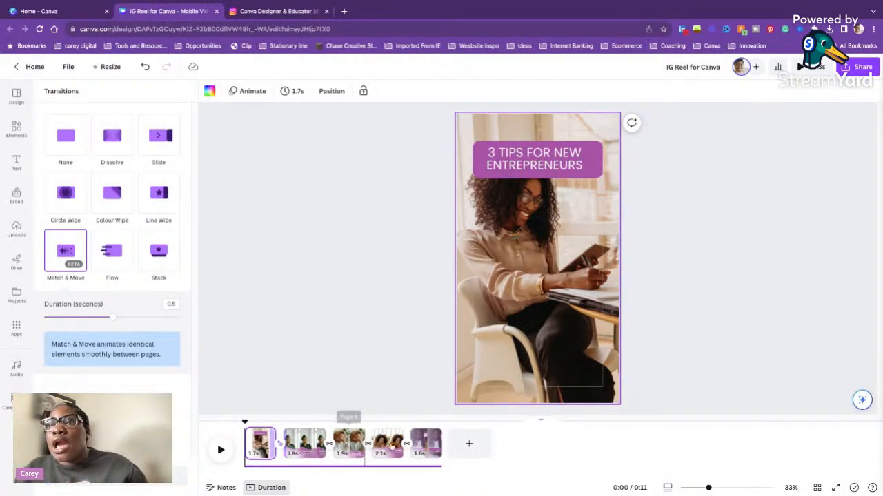
- Play back the full reel with the Match & Move transition after the opening page
left_click(816, 68)
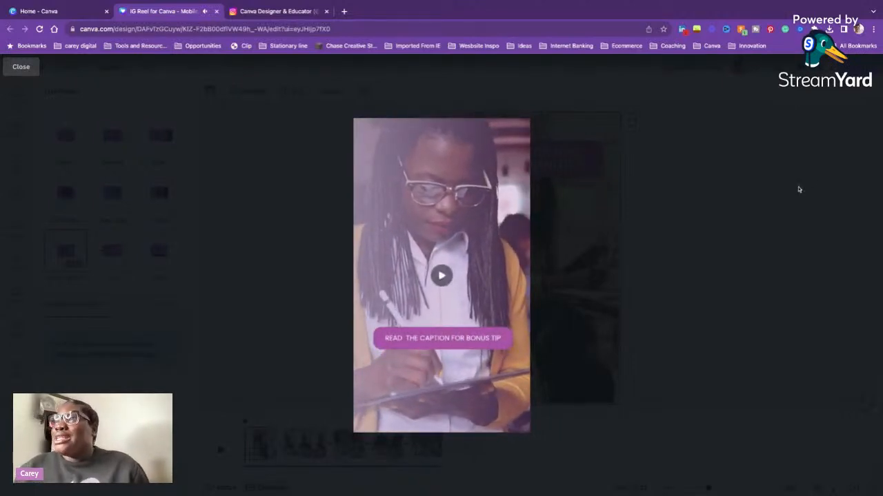
key("Escape")
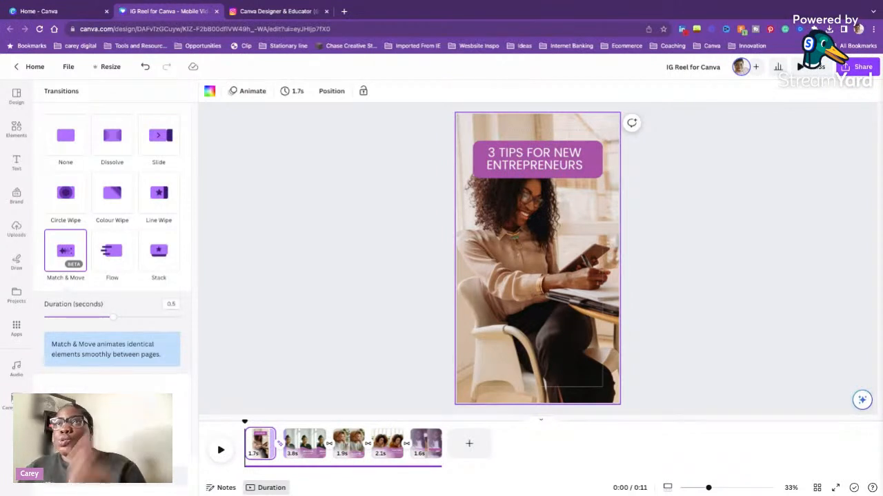
- Review the page animations and transitions available for the opening page, and browse the elements library
left_click(239, 94)
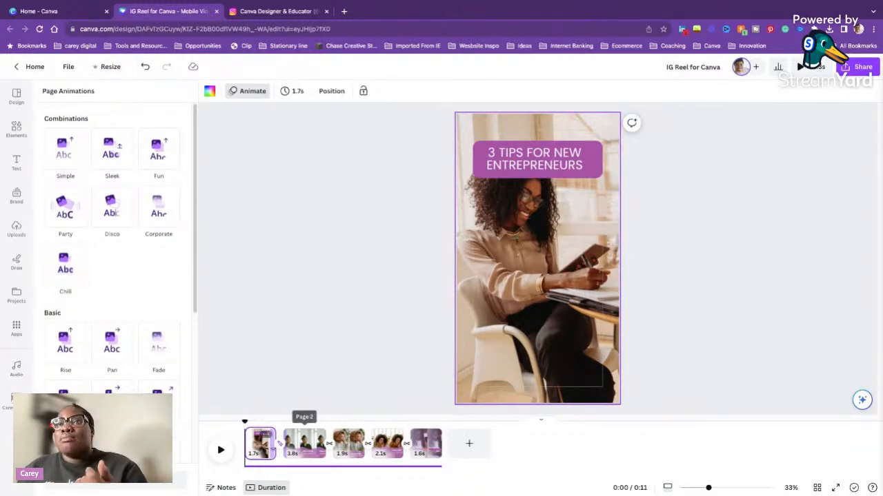
left_click(280, 444)
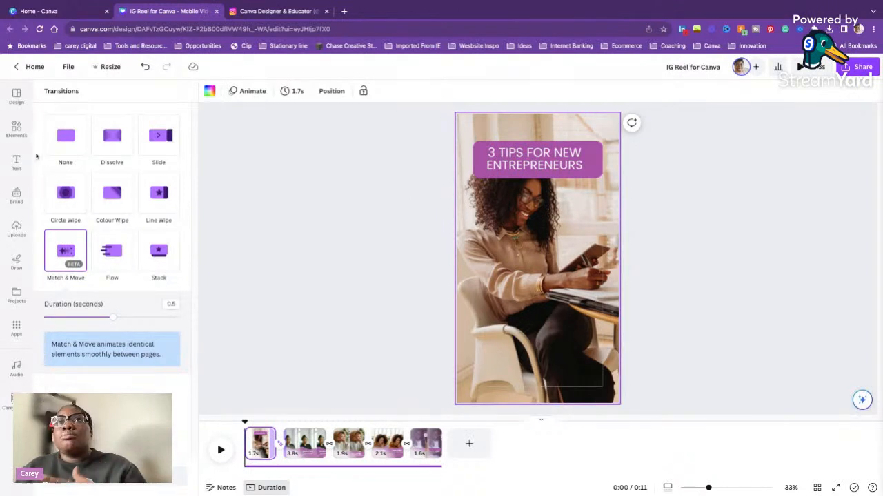
left_click(25, 136)
left_click(25, 136)
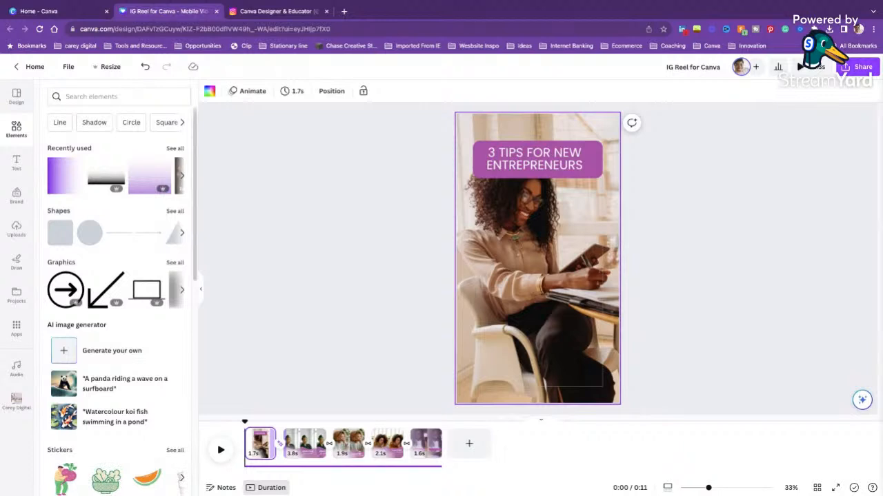
left_click(526, 327)
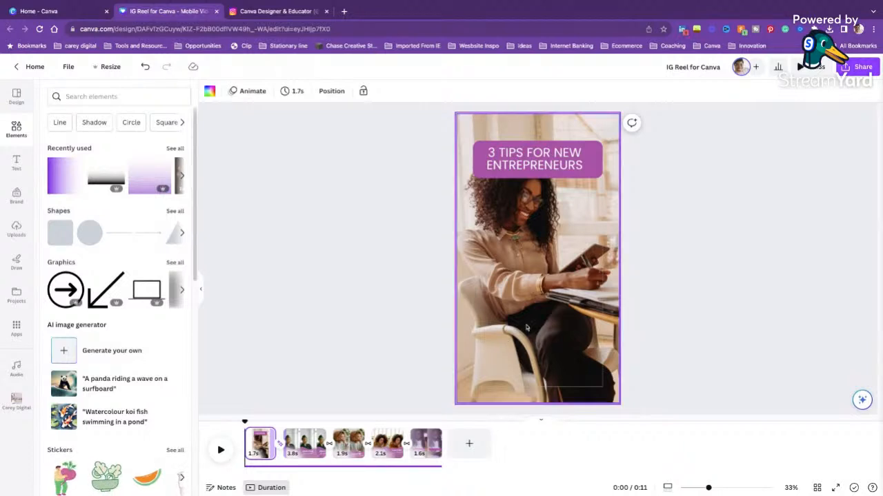